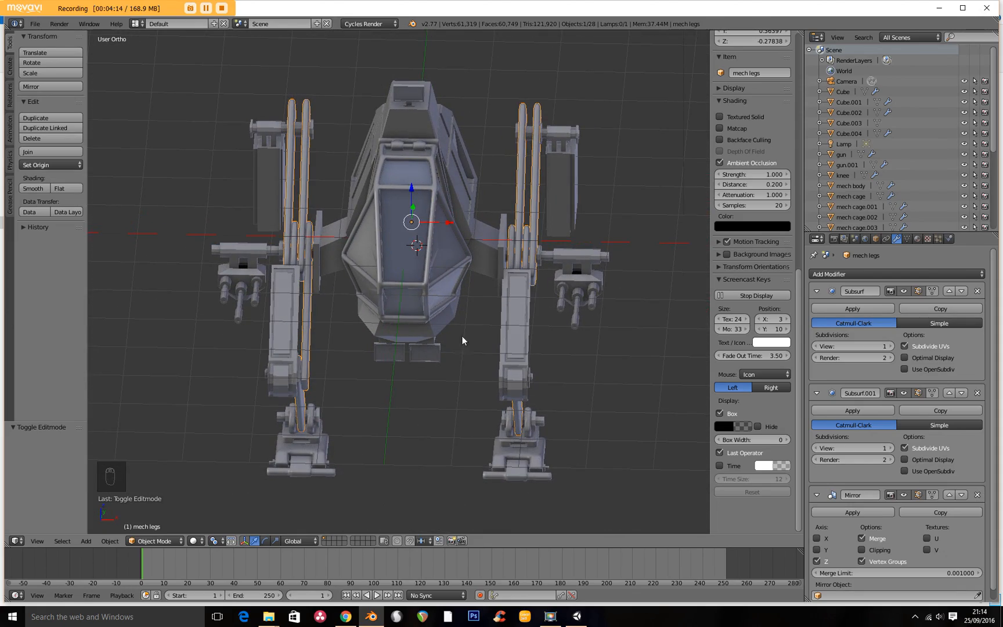
Split the 3D viewport side by side and turn the new area into a UV/Image Editor.
middle_drag(483, 270, 481, 411)
middle_drag(518, 441, 300, 297)
scroll(477, 450, up, 3)
key(KP_1)
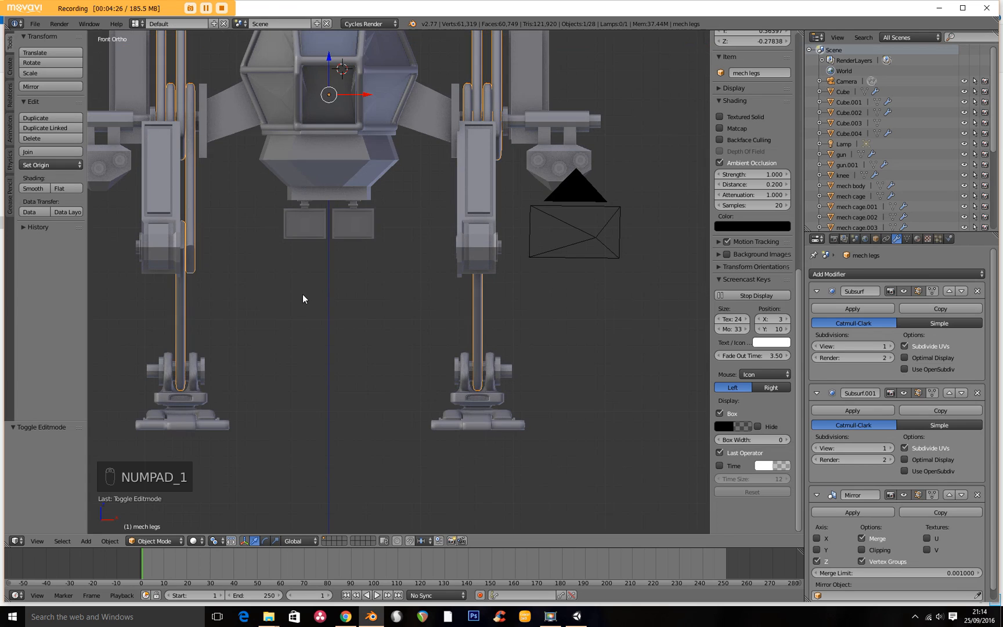
scroll(388, 267, down, 3)
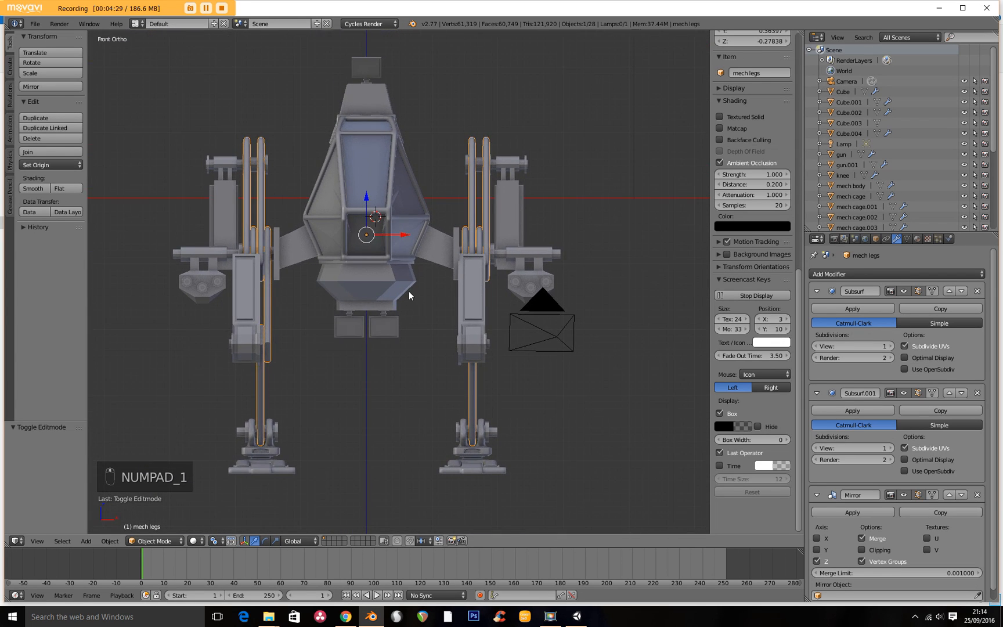
scroll(405, 273, up, 2)
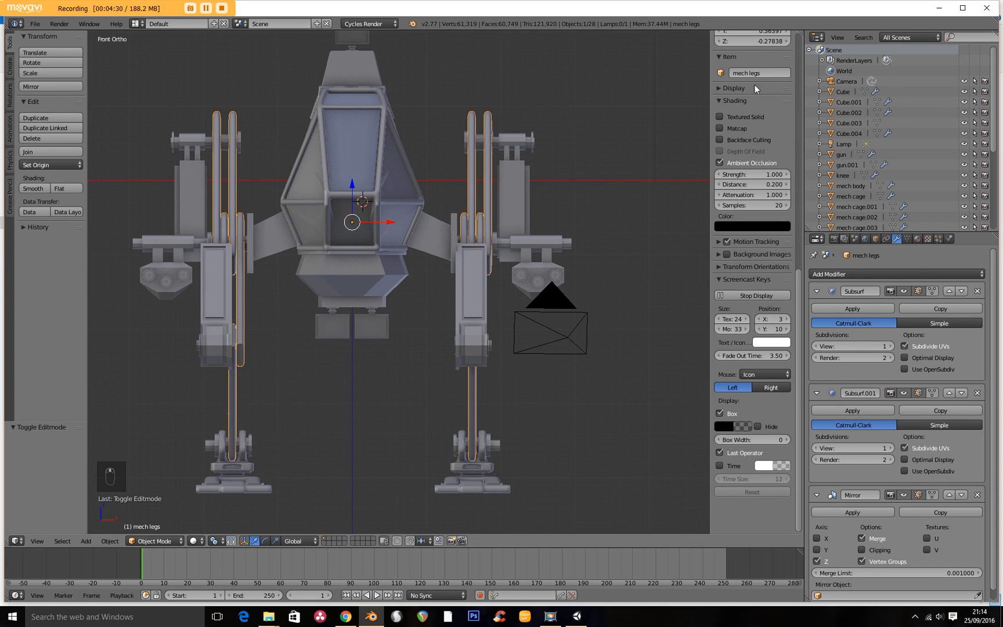
drag(801, 32, 458, 406)
click(472, 541)
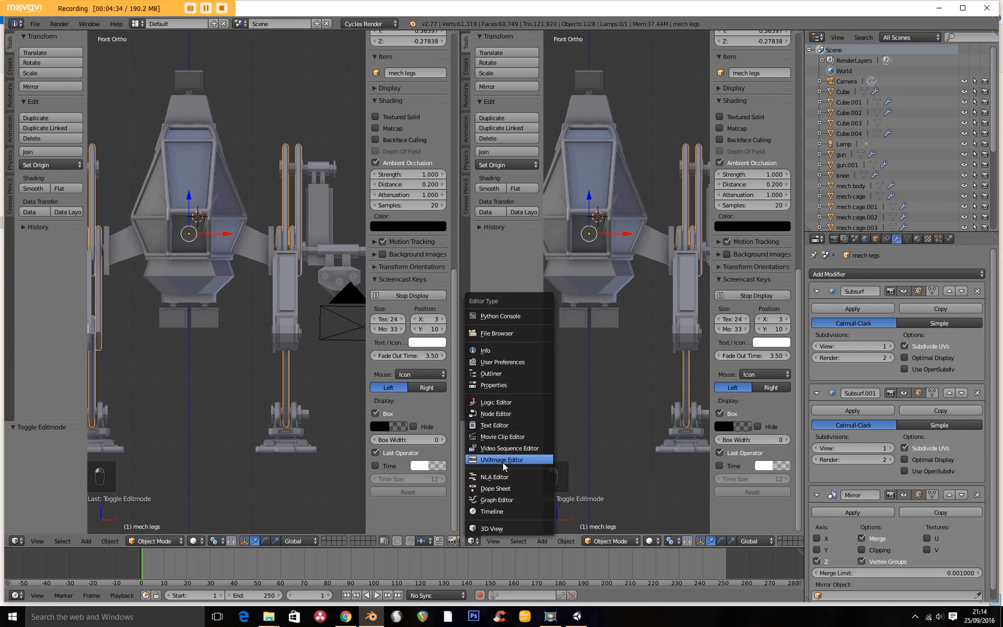
click(503, 464)
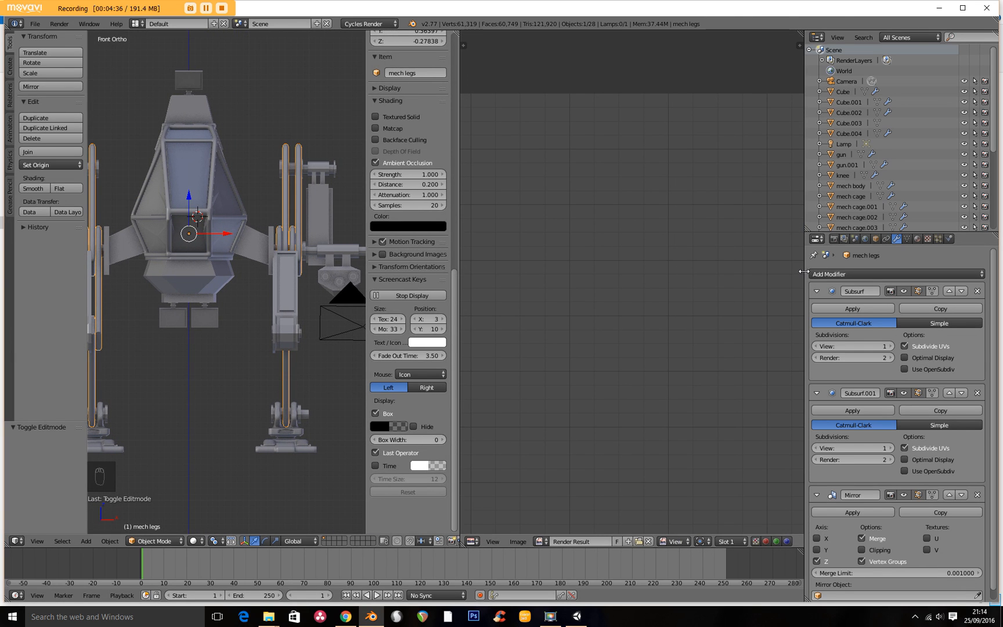
Widen the UV/Image Editor area and hide both side panels of the 3D viewport.
drag(805, 277, 875, 278)
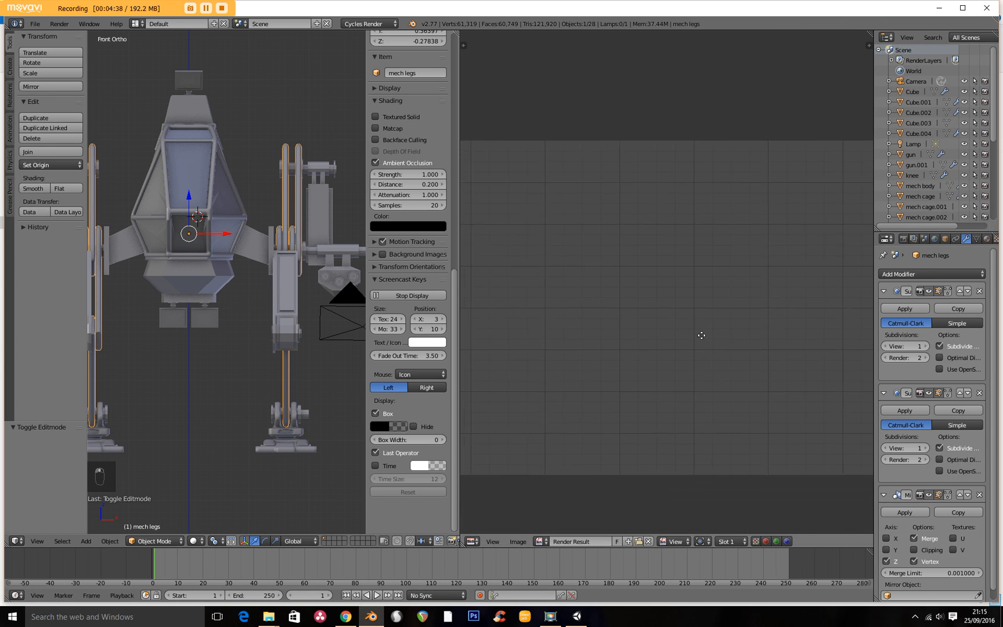
key(n)
key(t)
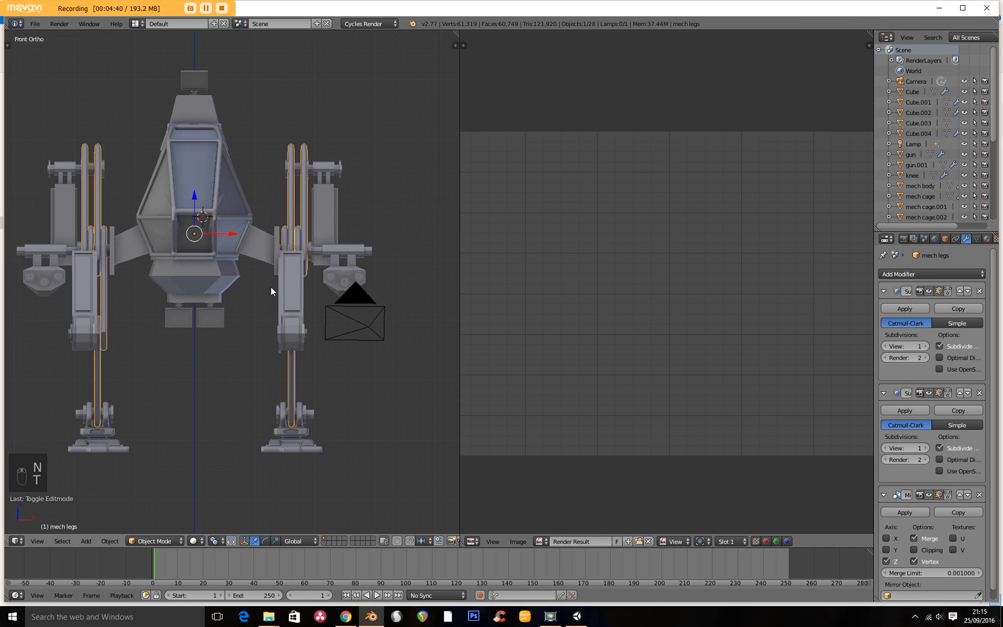
Enter Edit Mode on the mech legs, select all of their geometry and apply a basic Unwrap.
scroll(270, 287, up, 3)
key(Tab)
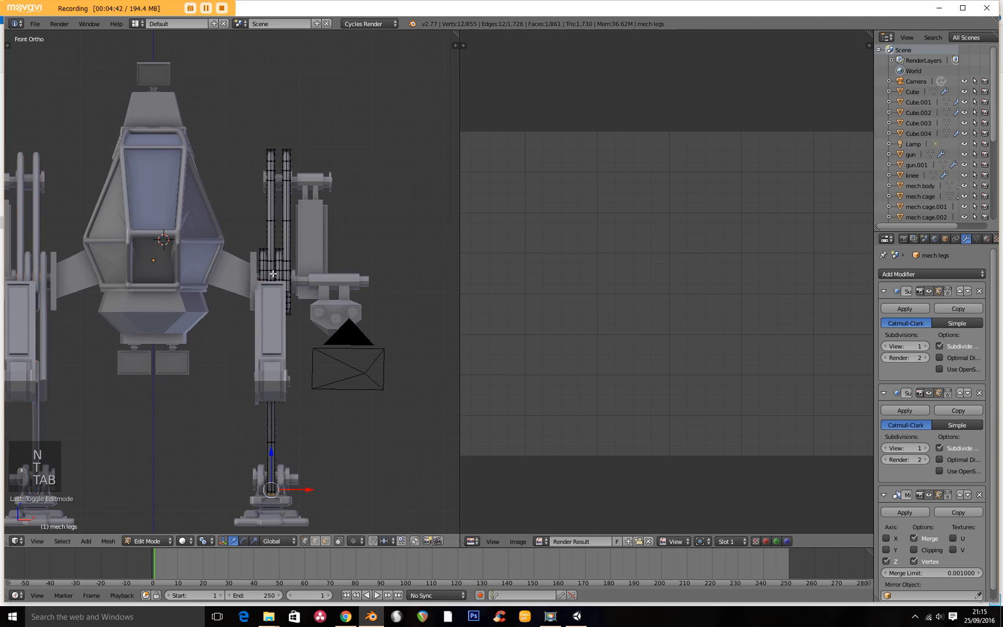
middle_drag(267, 285, 275, 324)
scroll(273, 227, up, 8)
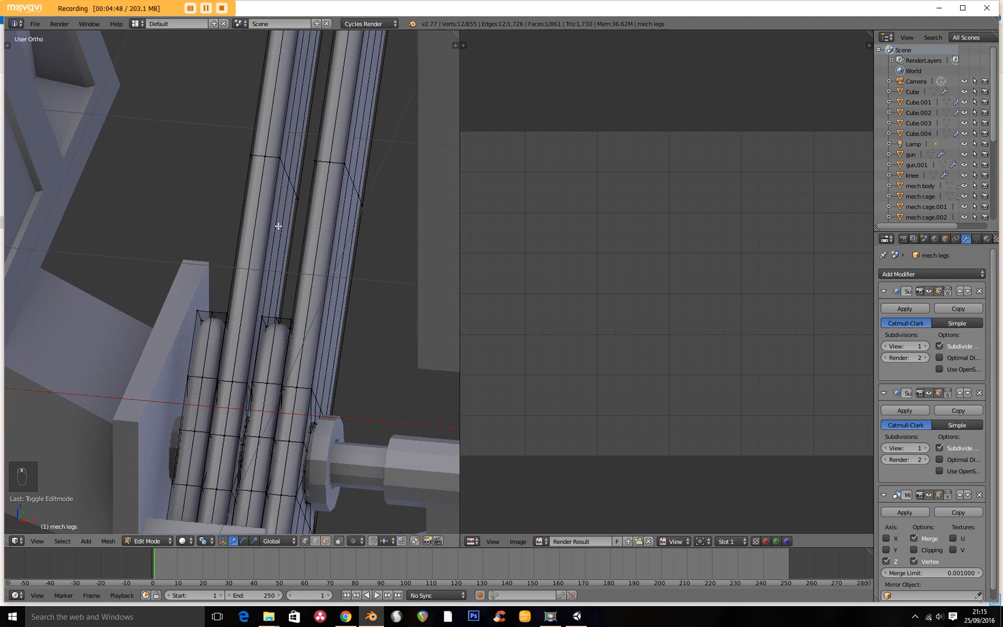
key(a)
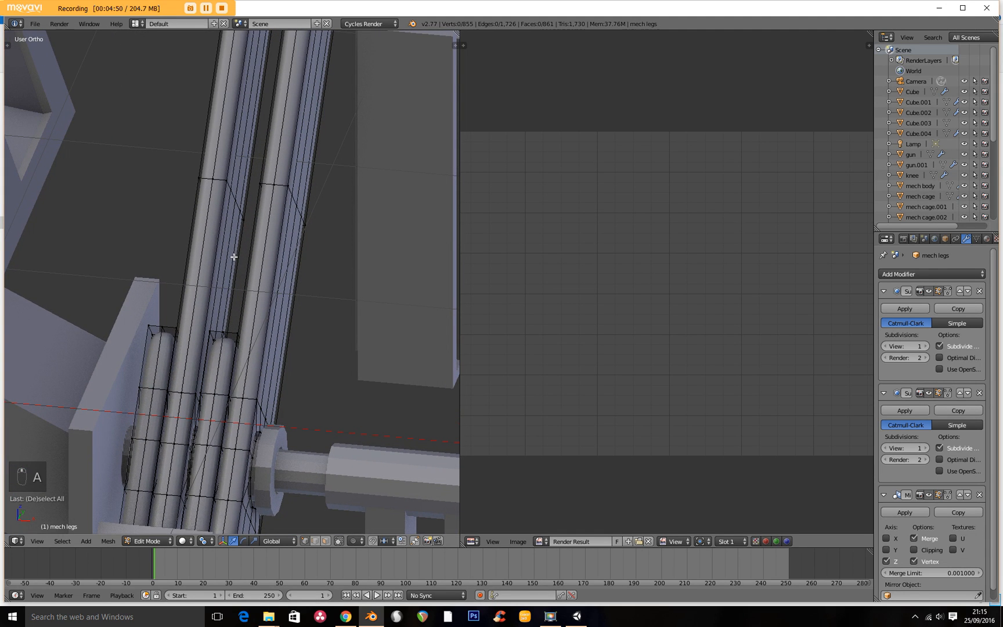
key(a)
key(u)
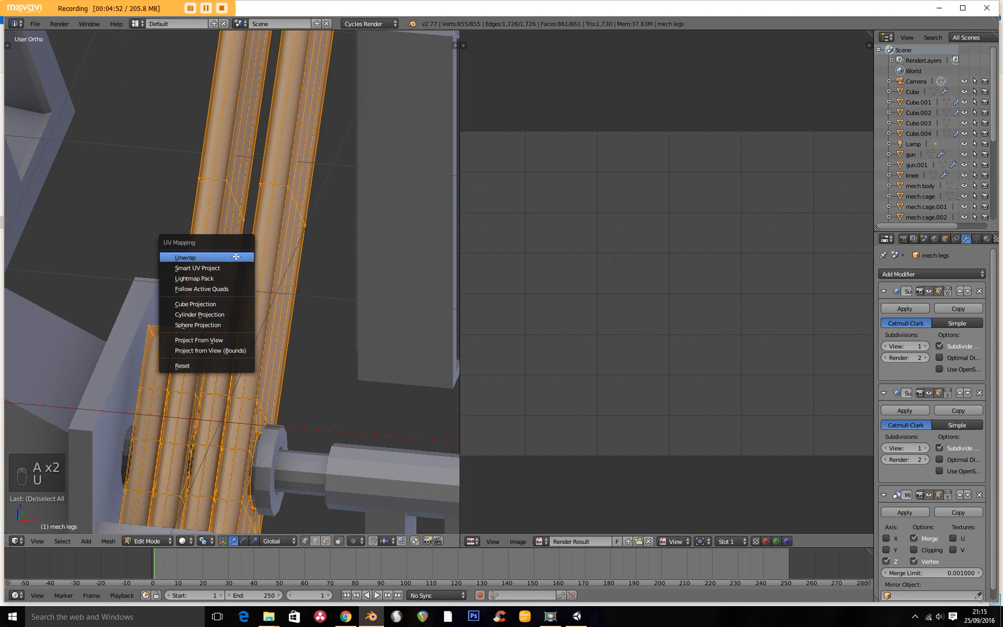
click(236, 256)
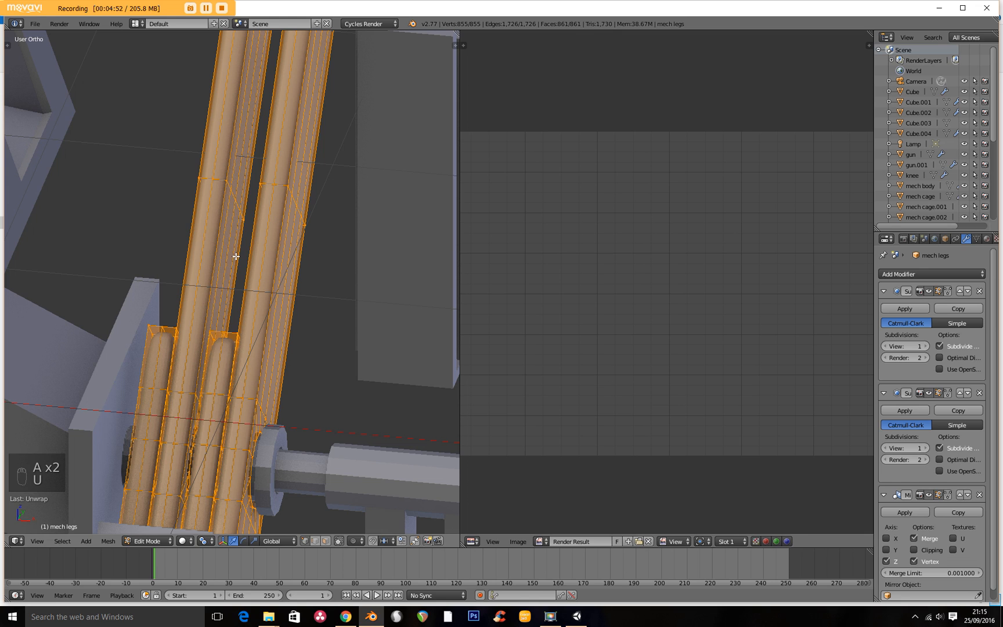
Unlink the Render Result image from the UV/Image Editor so the legs' UV layout is displayed.
click(649, 541)
middle_drag(770, 277, 701, 208)
ctrl+middle_drag(704, 228, 701, 256)
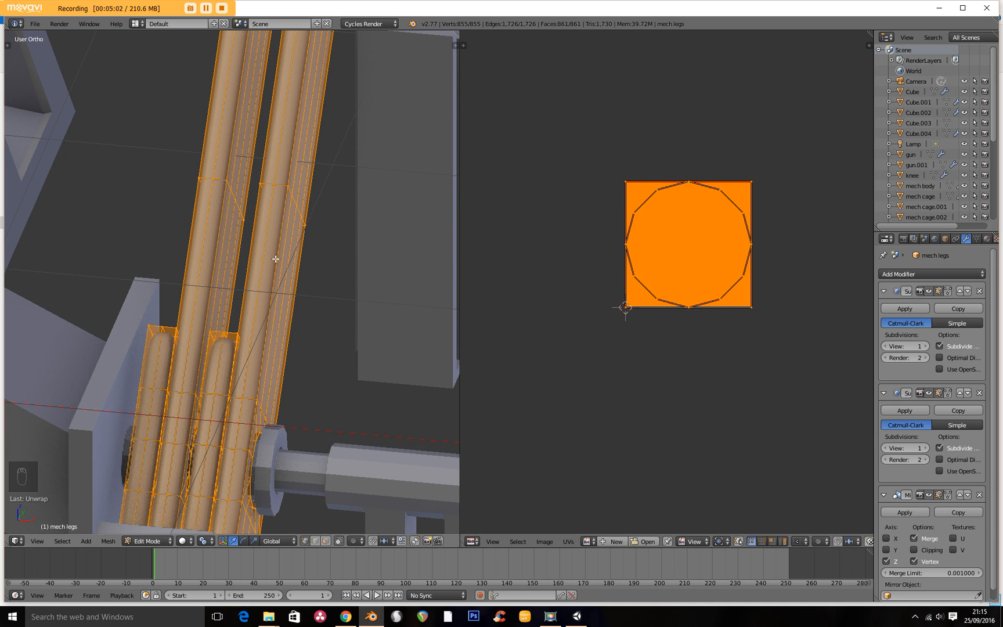
Unwrap the whole mech legs mesh again with Smart UV Project, using the default settings.
key(u)
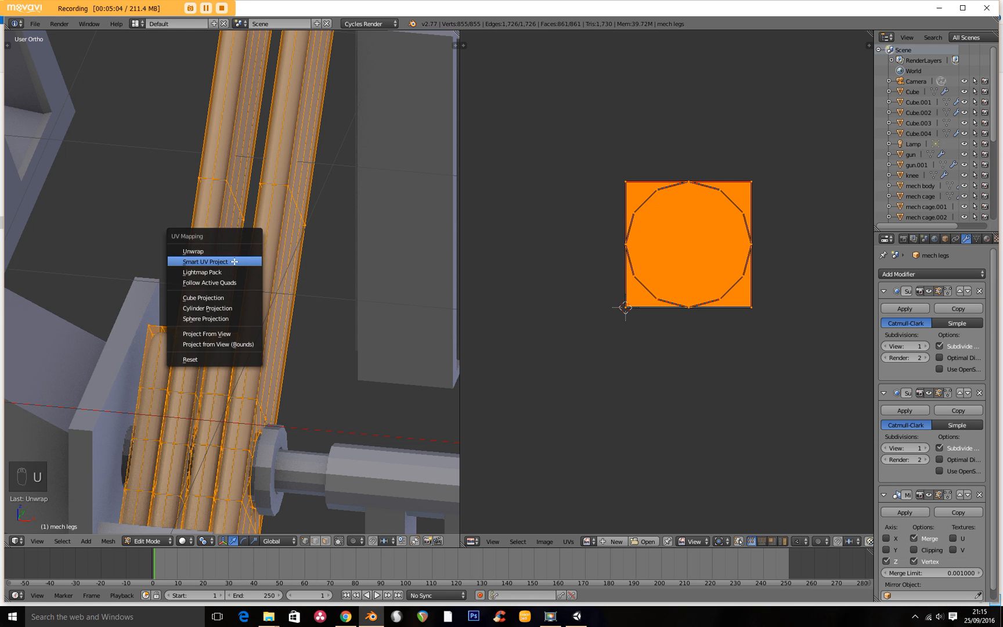
click(233, 261)
click(227, 342)
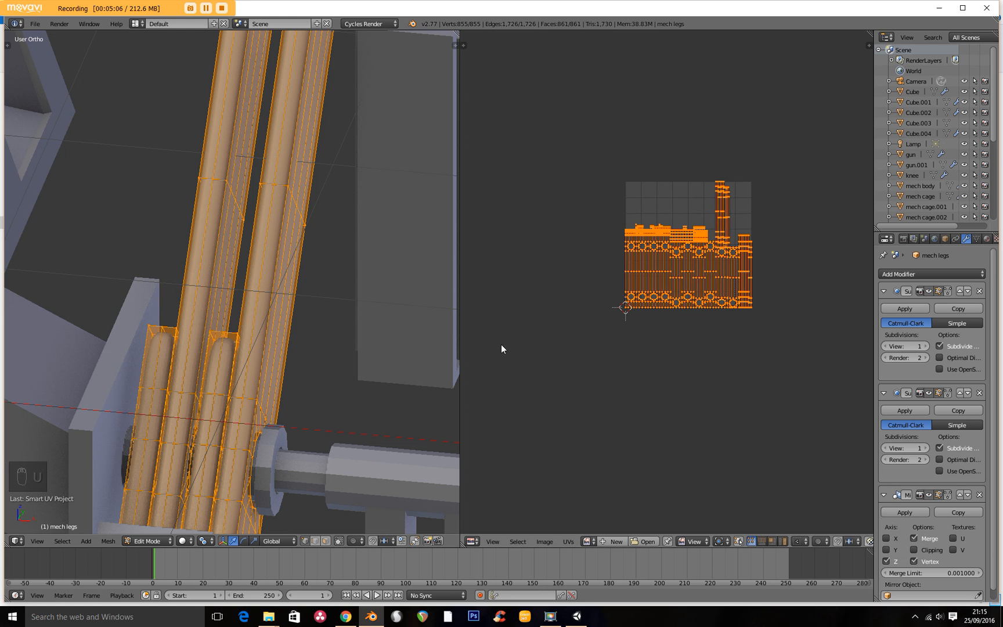
ctrl+middle_drag(670, 294, 641, 169)
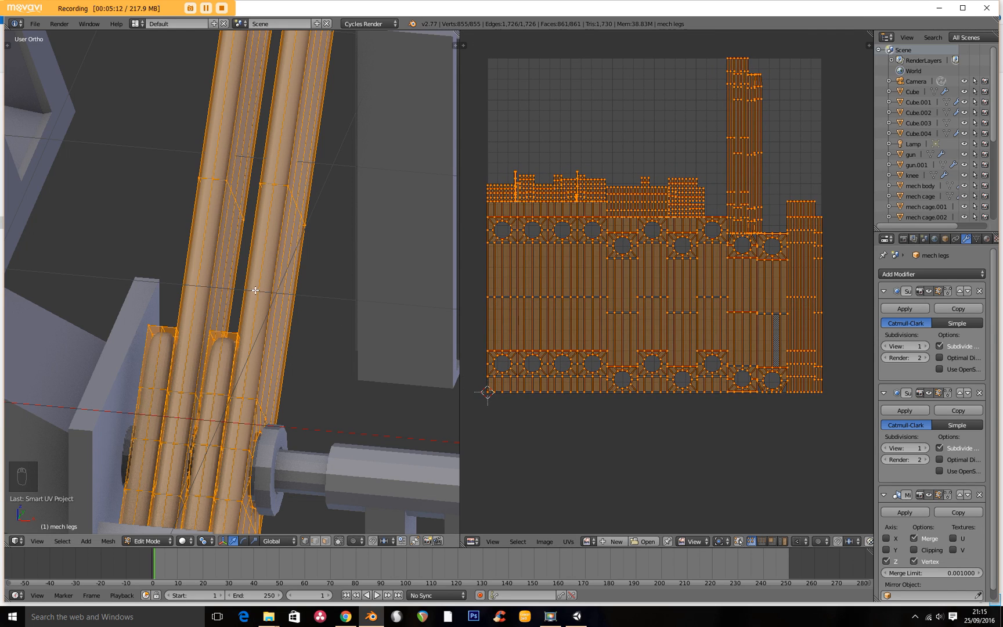
Examine the unwrapped mech leg from several angles, from the upper struts and joints down to the foot.
ctrl+middle_drag(261, 294, 288, 404)
shift+middle_drag(276, 358, 246, 409)
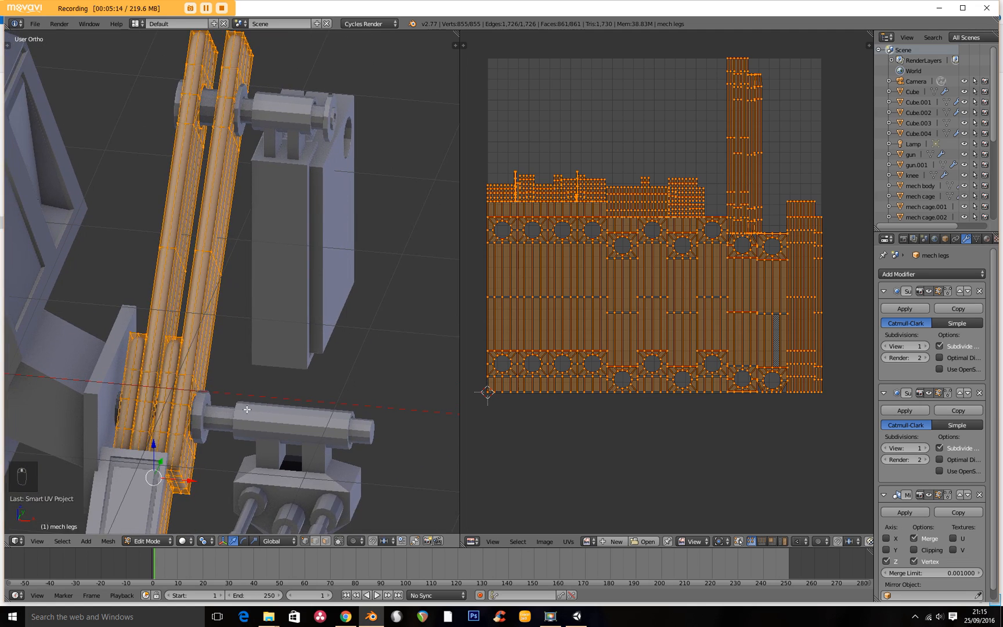
shift+middle_drag(225, 276, 252, 383)
ctrl+middle_drag(251, 381, 238, 271)
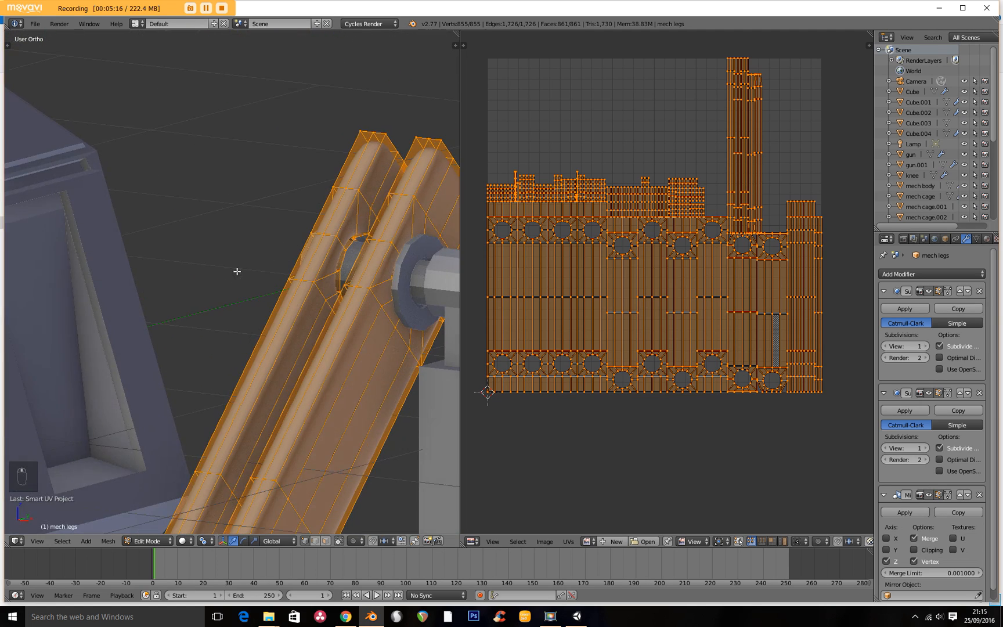
shift+middle_drag(290, 303, 264, 196)
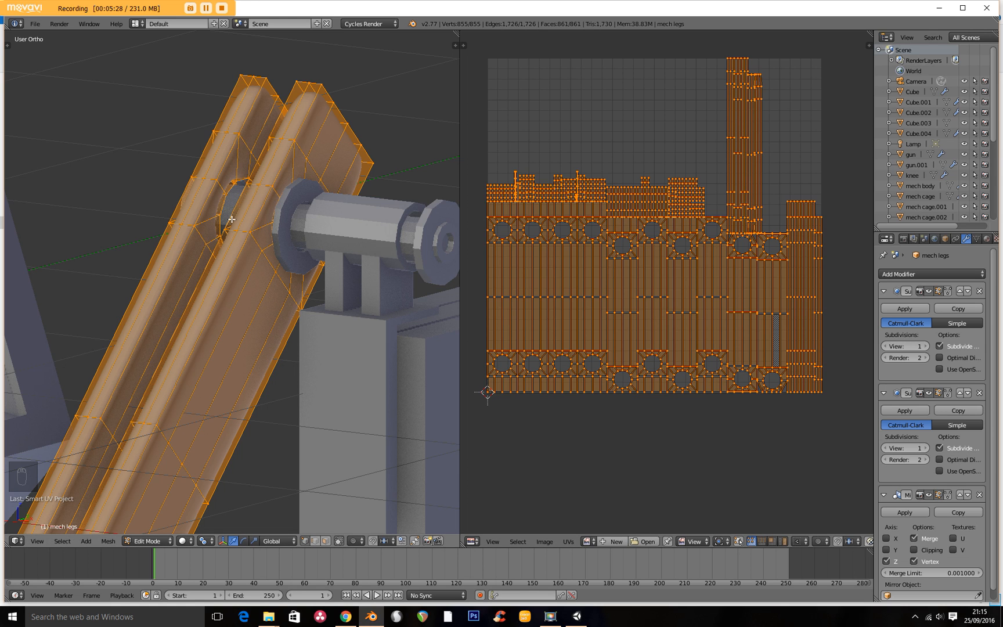
middle_drag(246, 225, 331, 230)
middle_drag(145, 242, 198, 221)
middle_drag(222, 261, 254, 238)
middle_drag(337, 239, 361, 236)
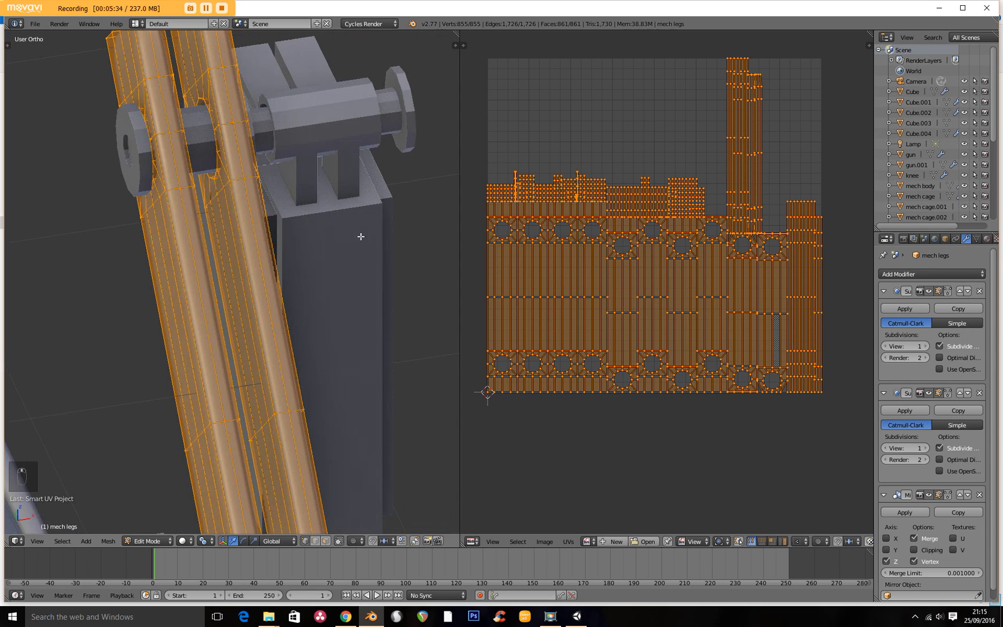
middle_drag(175, 231, 232, 348)
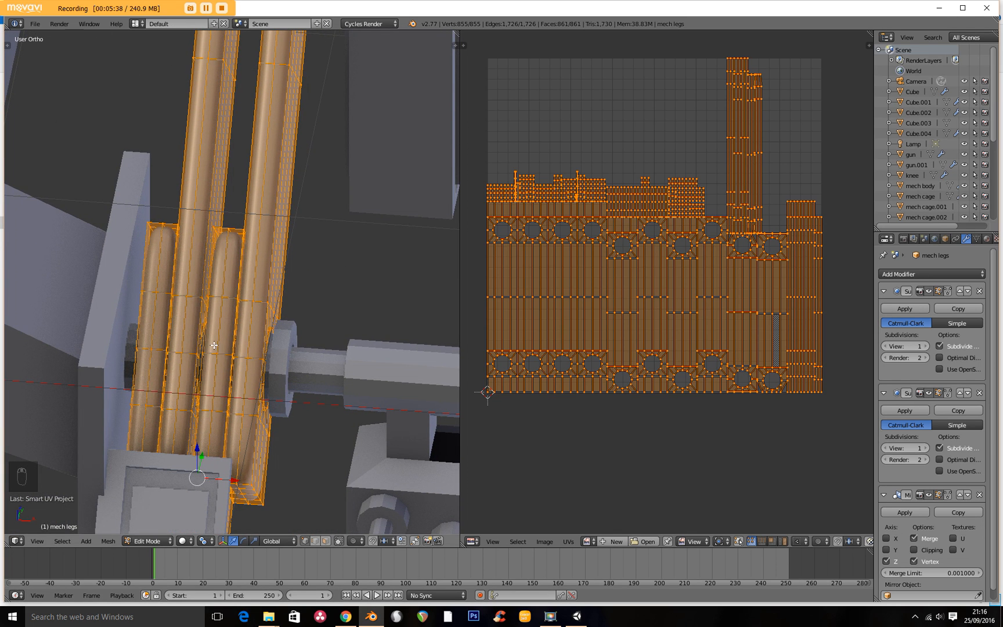
scroll(133, 332, down, 10)
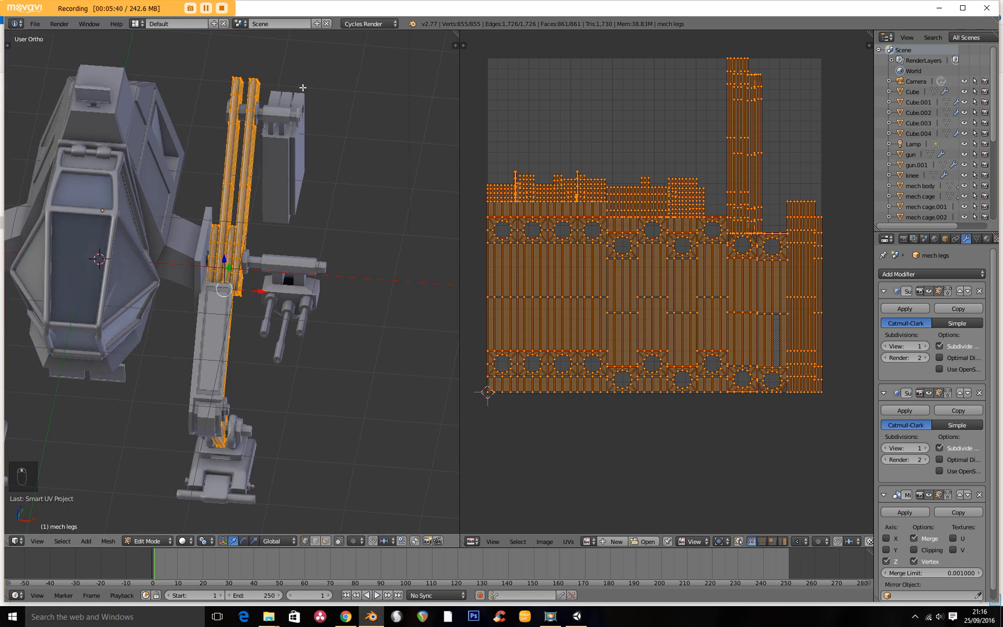
middle_drag(297, 229, 155, 354)
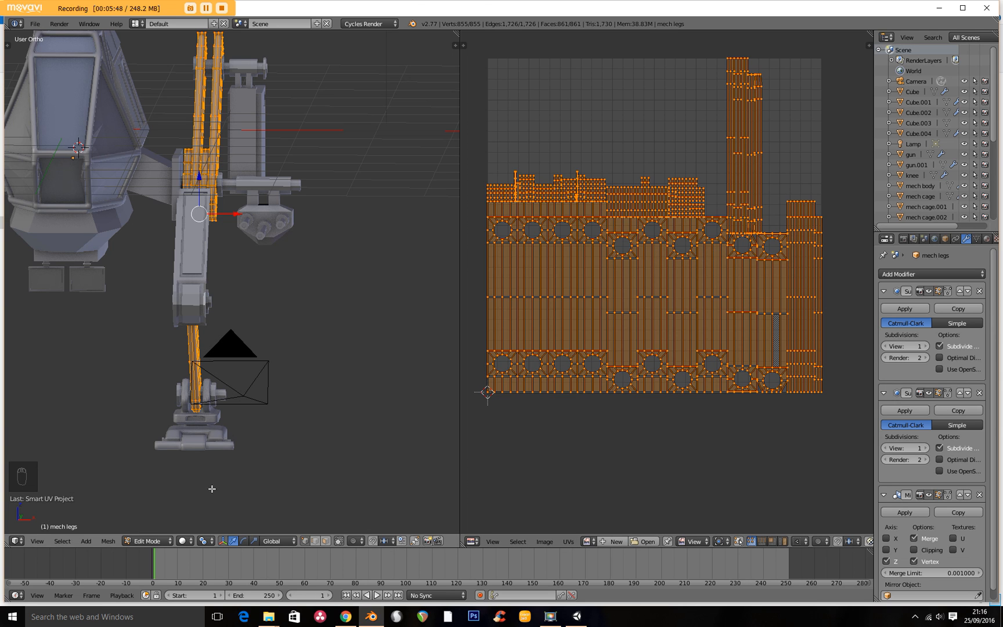
middle_drag(212, 488, 286, 409)
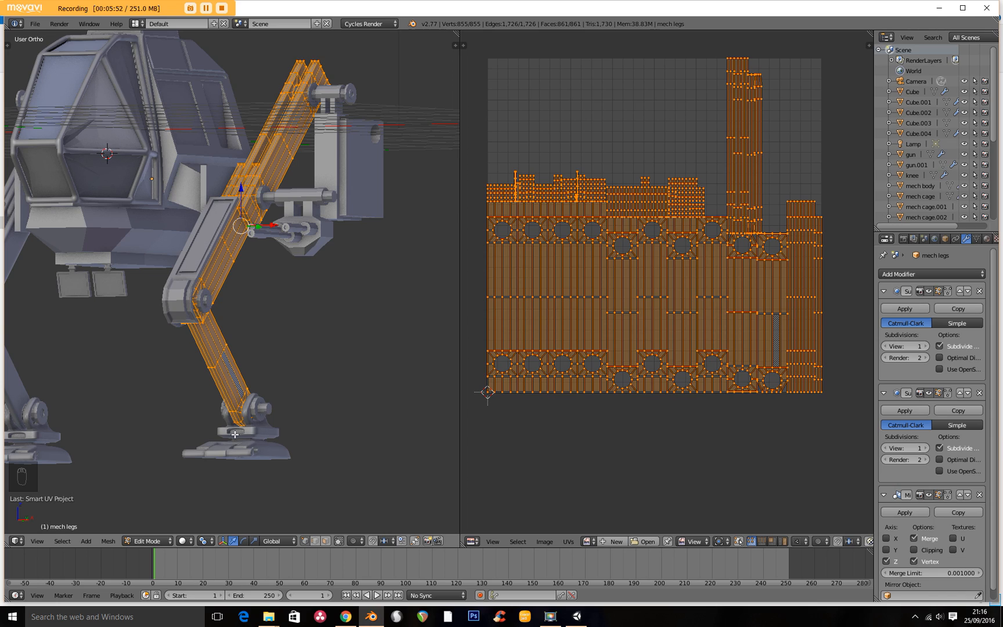
middle_drag(232, 307, 208, 329)
scroll(198, 273, up, 3)
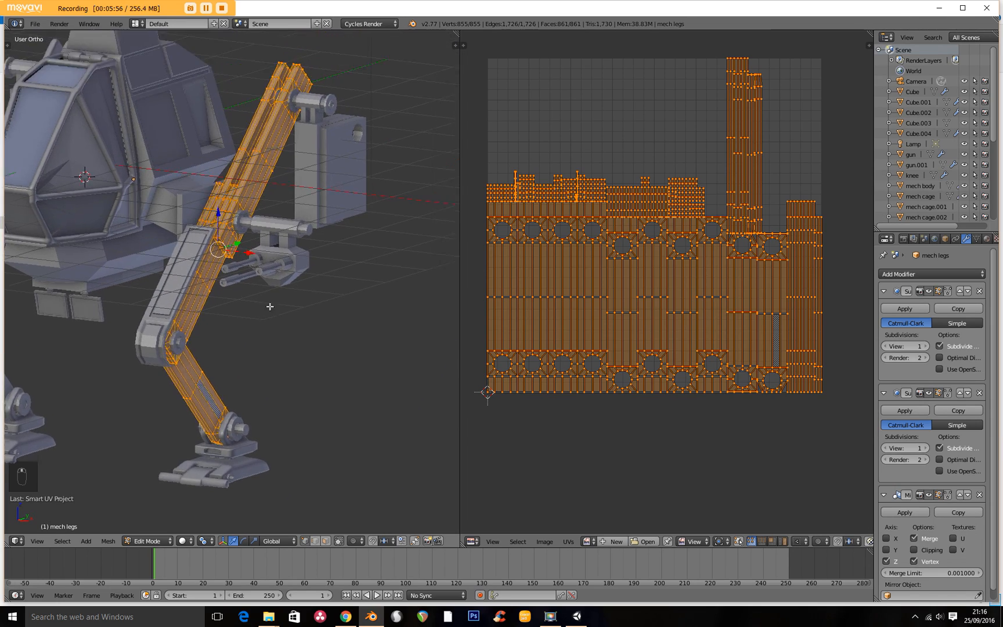
shift+middle_drag(457, 322, 456, 269)
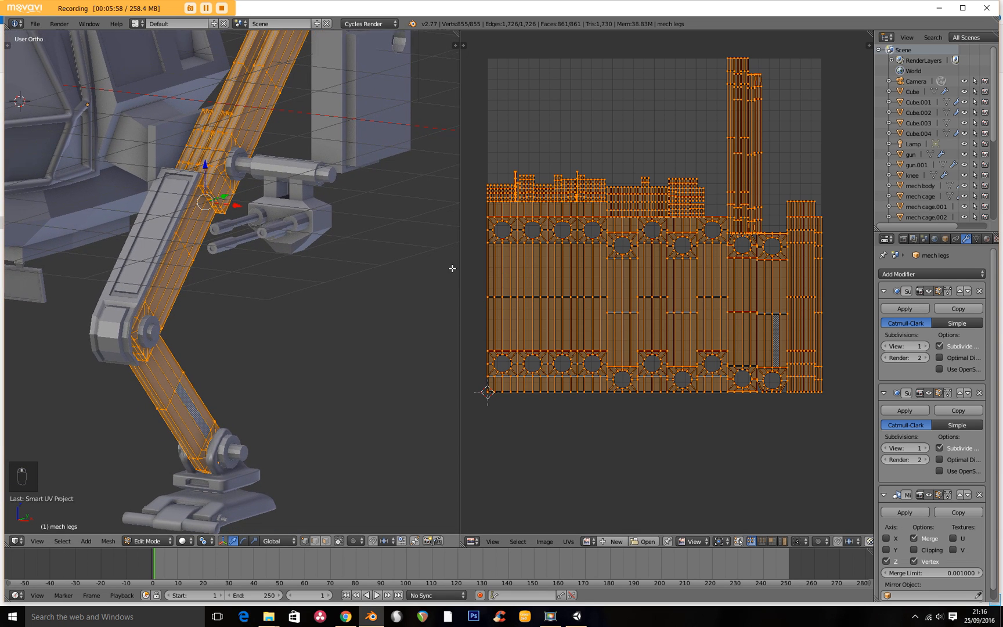
middle_drag(255, 282, 232, 277)
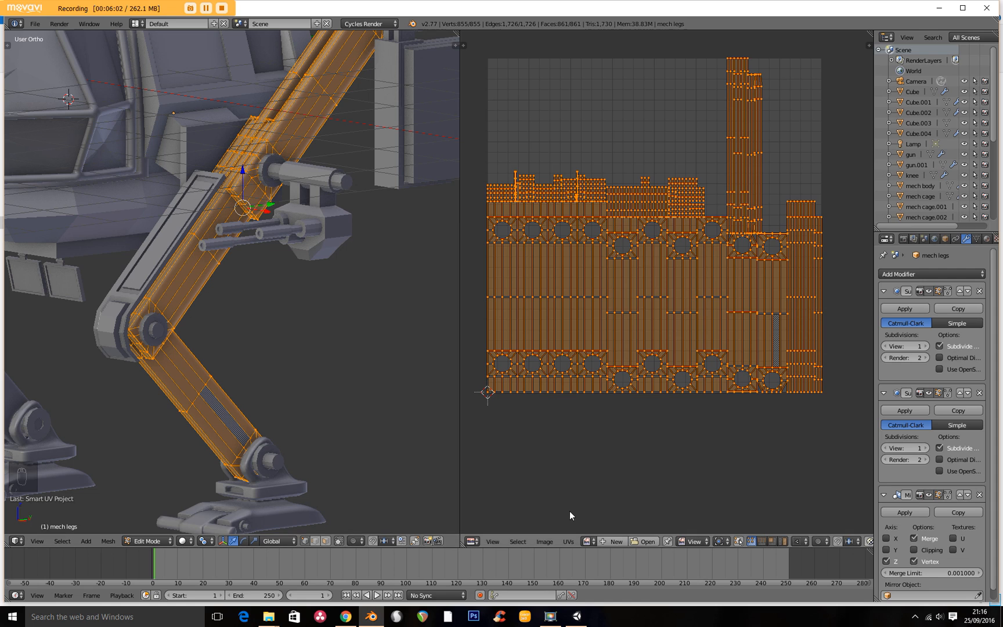
Open background-1180666_960_720.jpg from the Downloads folder as the image behind the UV layout, and widen the properties area.
click(544, 541)
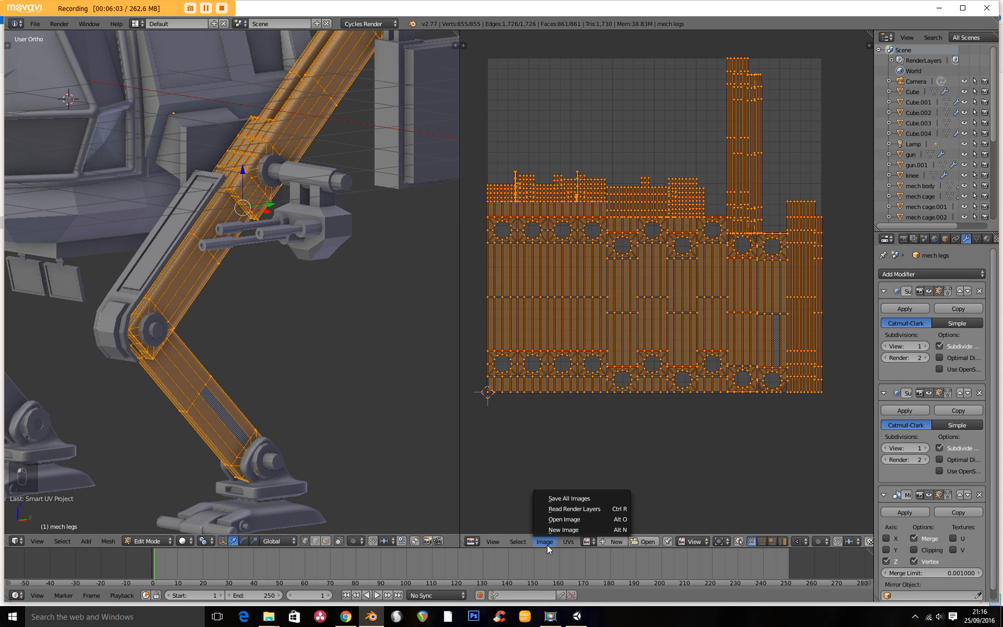
click(565, 521)
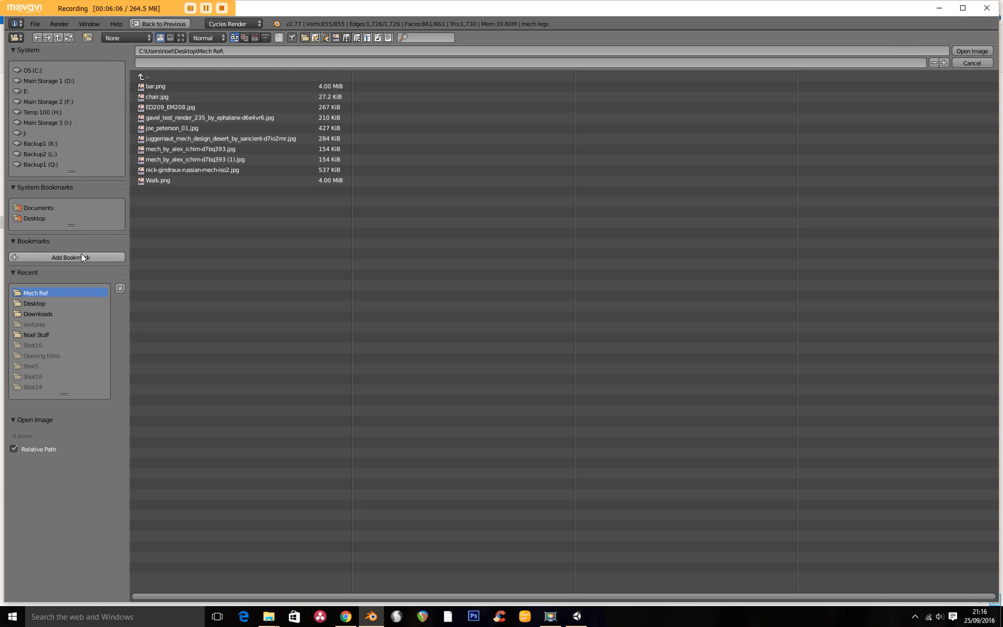
click(60, 312)
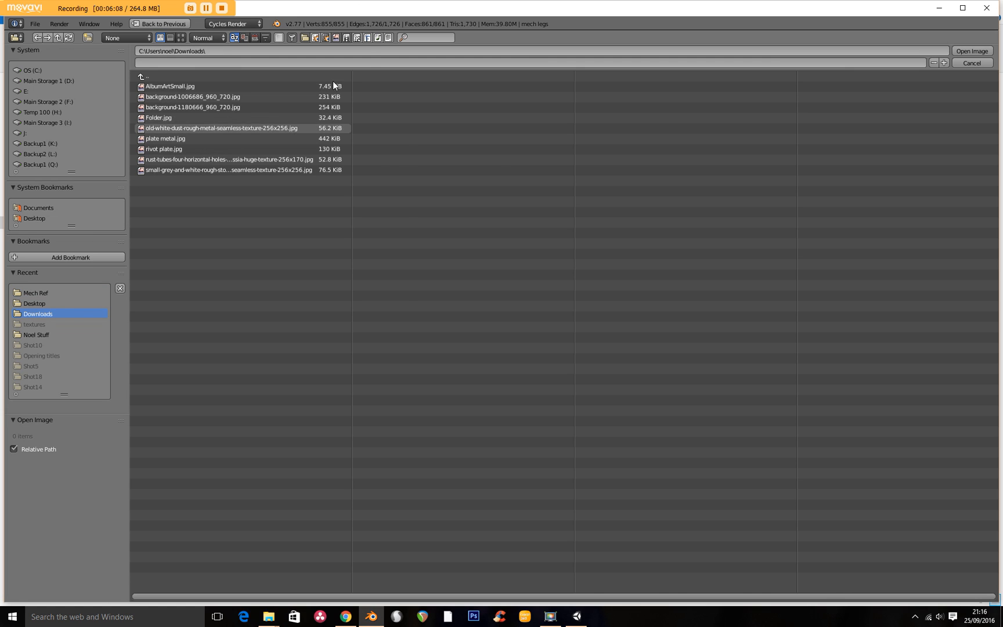
click(181, 38)
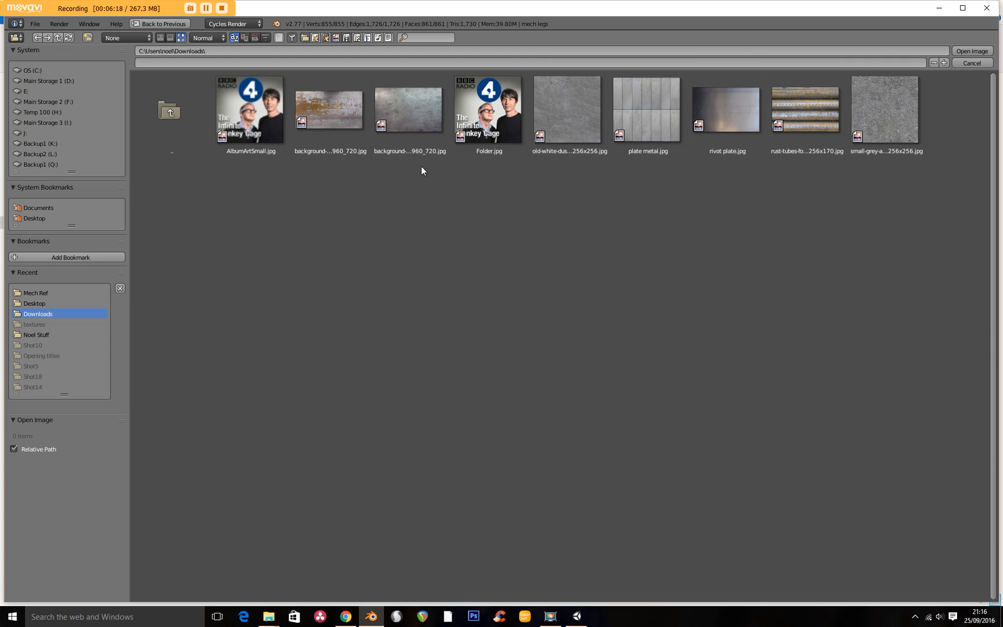
click(417, 108)
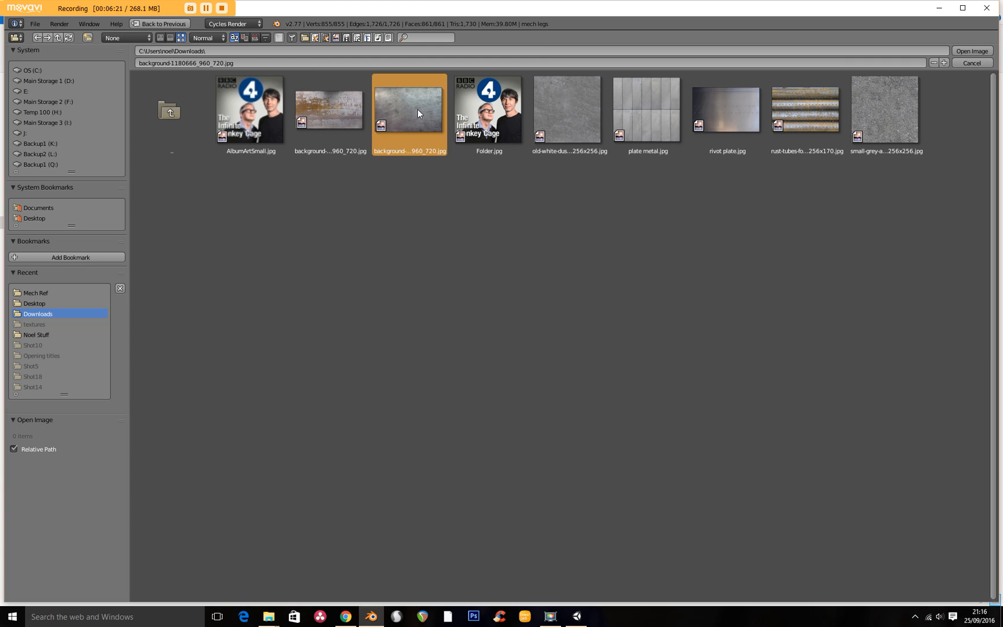
click(965, 51)
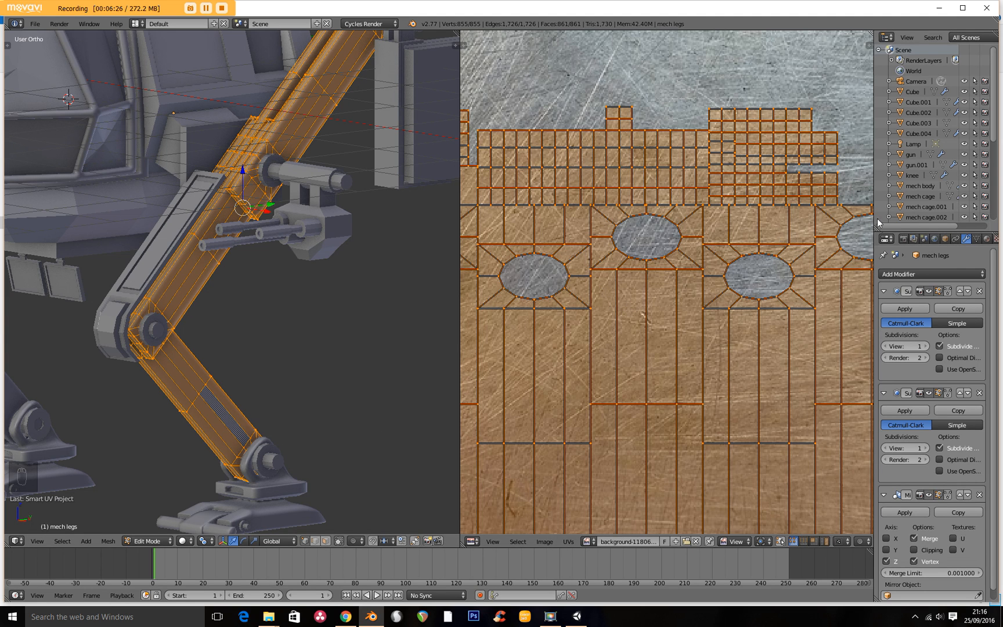
drag(874, 213, 752, 206)
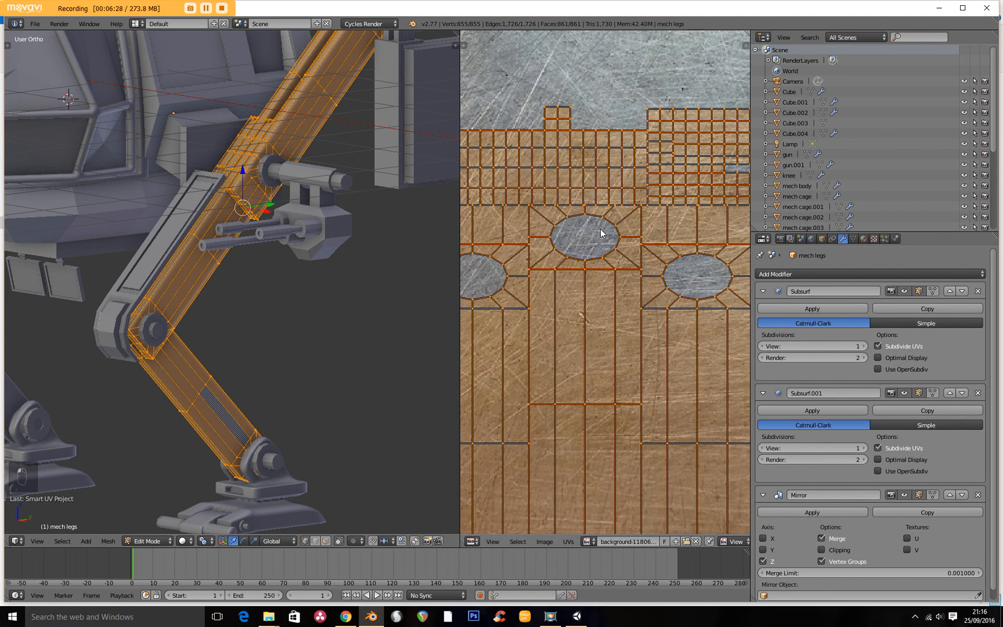
scroll(602, 232, down, 6)
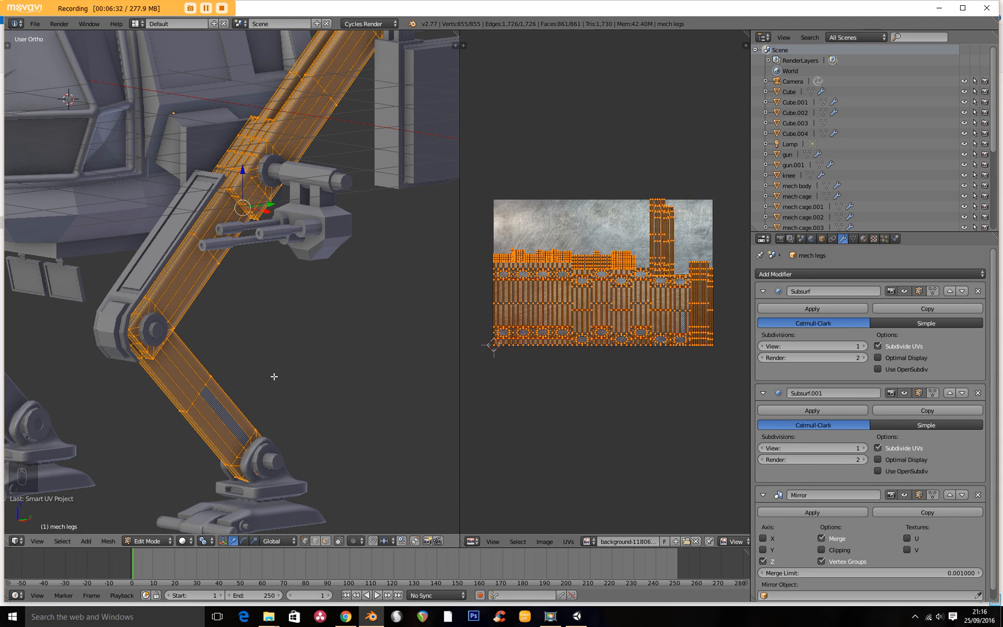
Switch the 3D viewport's shading to Material and bring the leg's knee and lower strut up close.
click(182, 540)
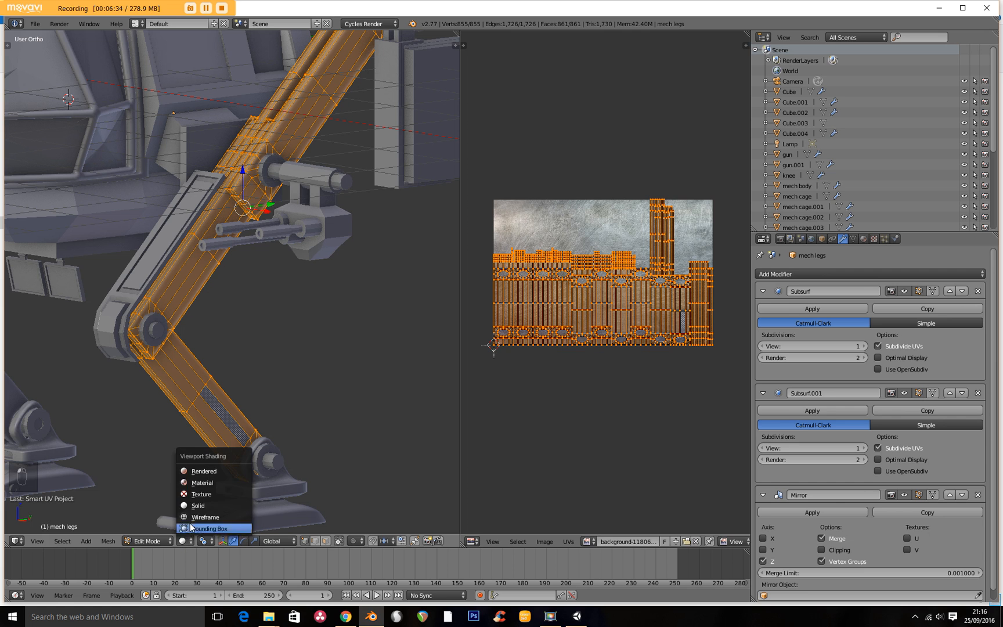
click(203, 482)
scroll(242, 315, up, 6)
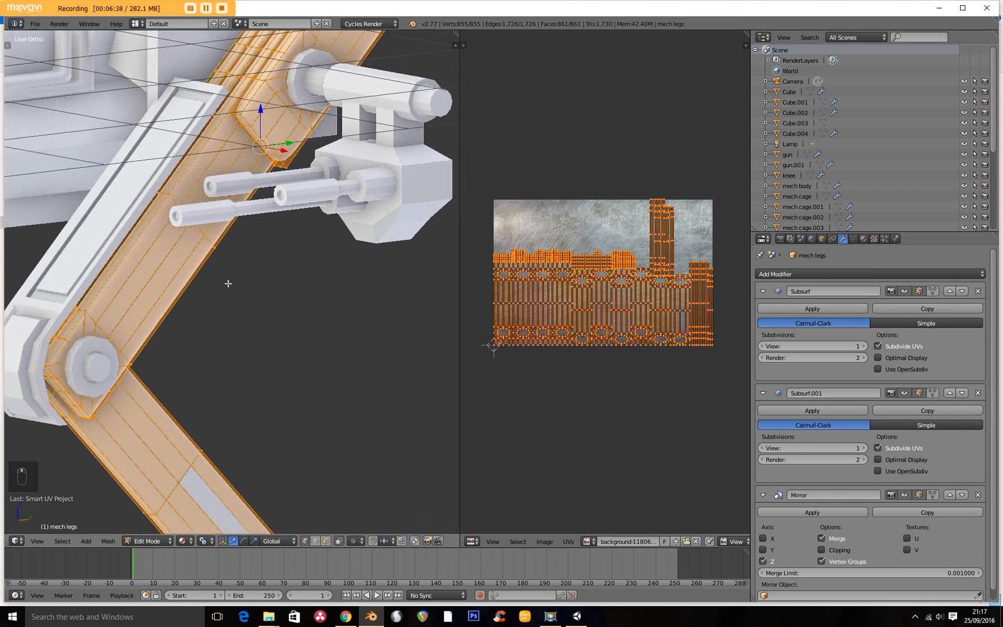
shift+middle_drag(217, 277, 222, 177)
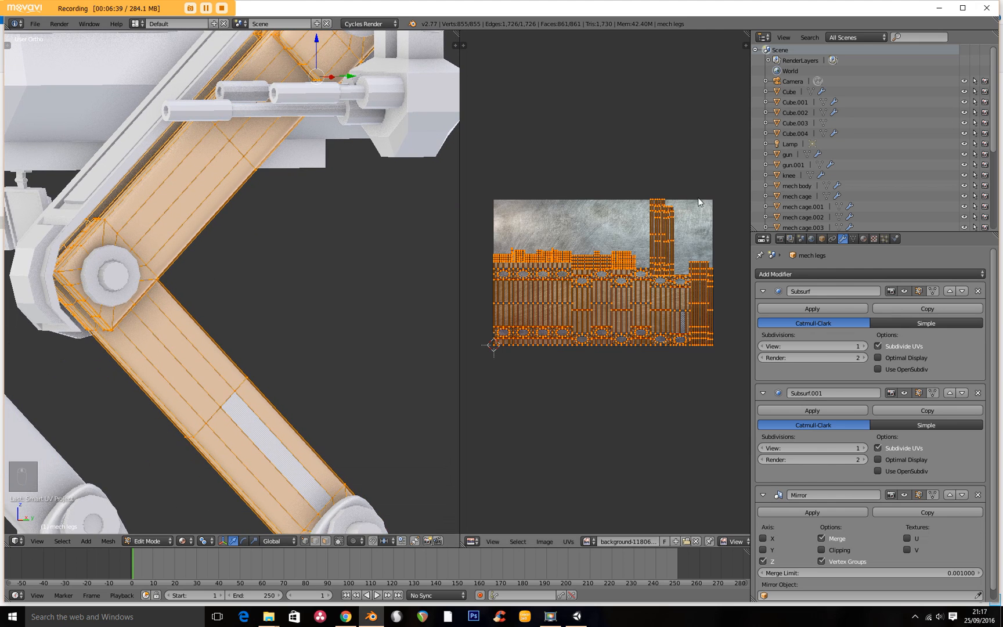
Create a new material on the mech legs and name it "base legs".
click(863, 238)
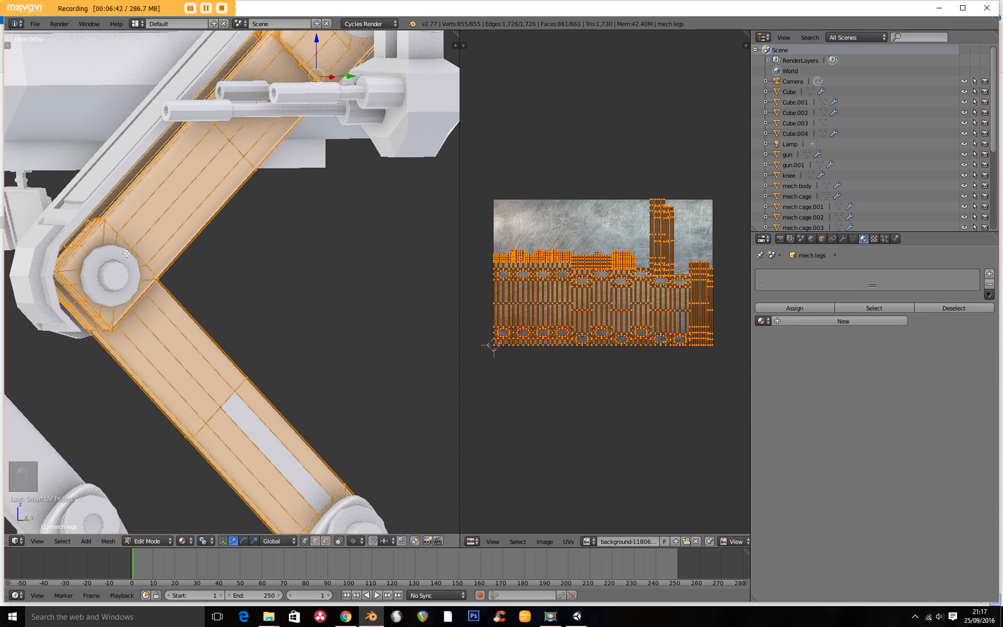
scroll(154, 238, down, 5)
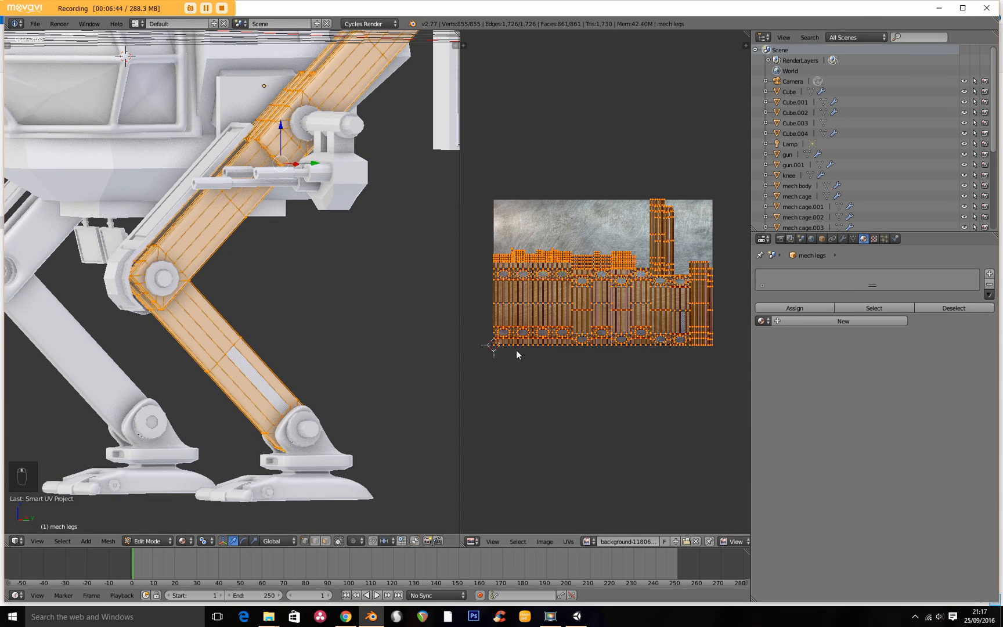
click(849, 322)
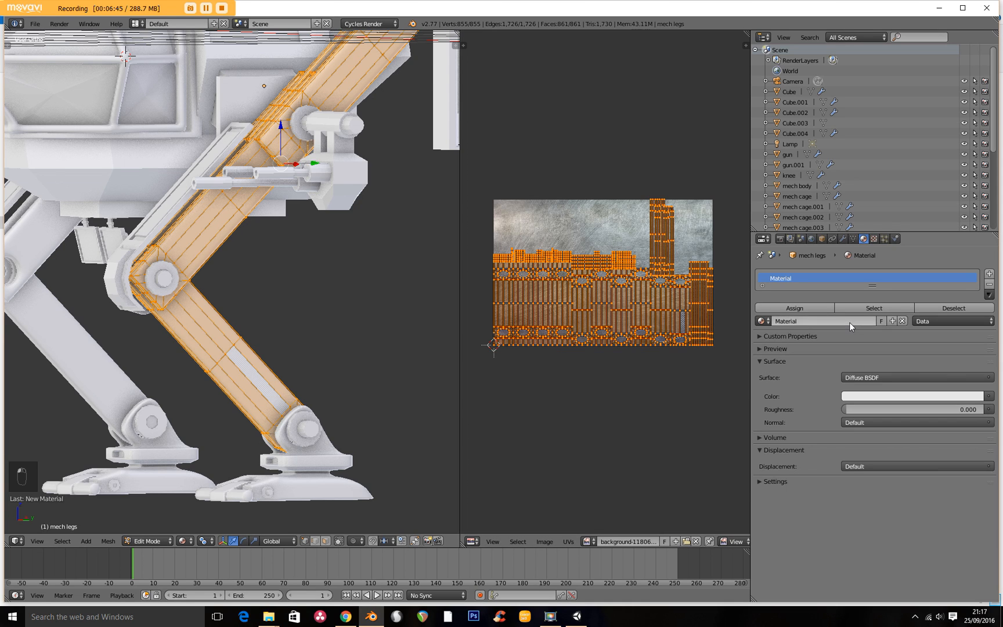
click(803, 320)
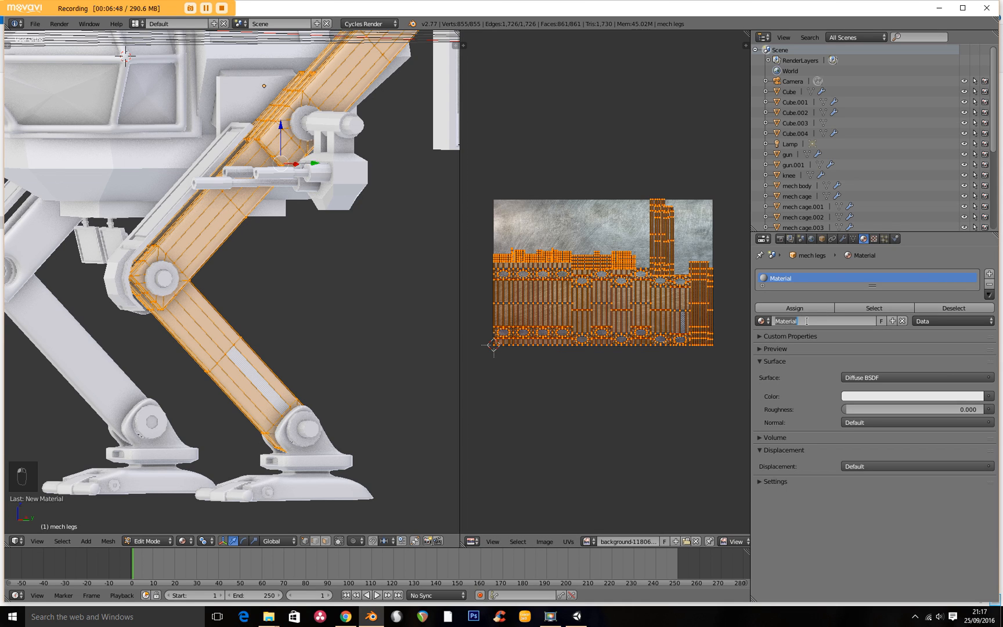
text(base legs)
key(Return)
click(798, 323)
click(799, 323)
key(Return)
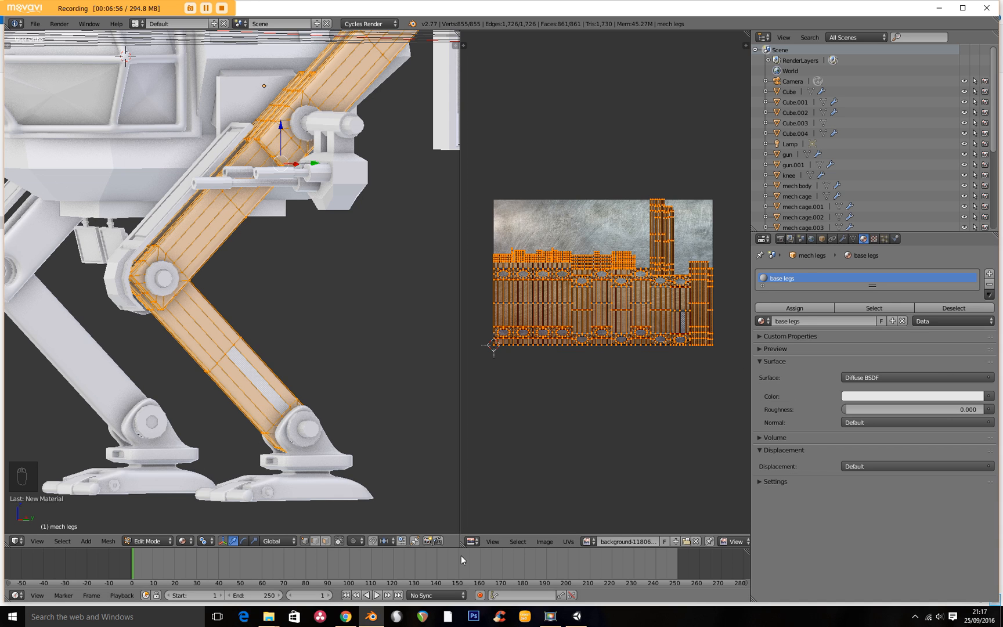
Enlarge the timeline area and change it to the Node Editor, with the base legs material's nodes framed up close.
drag(464, 548, 356, 399)
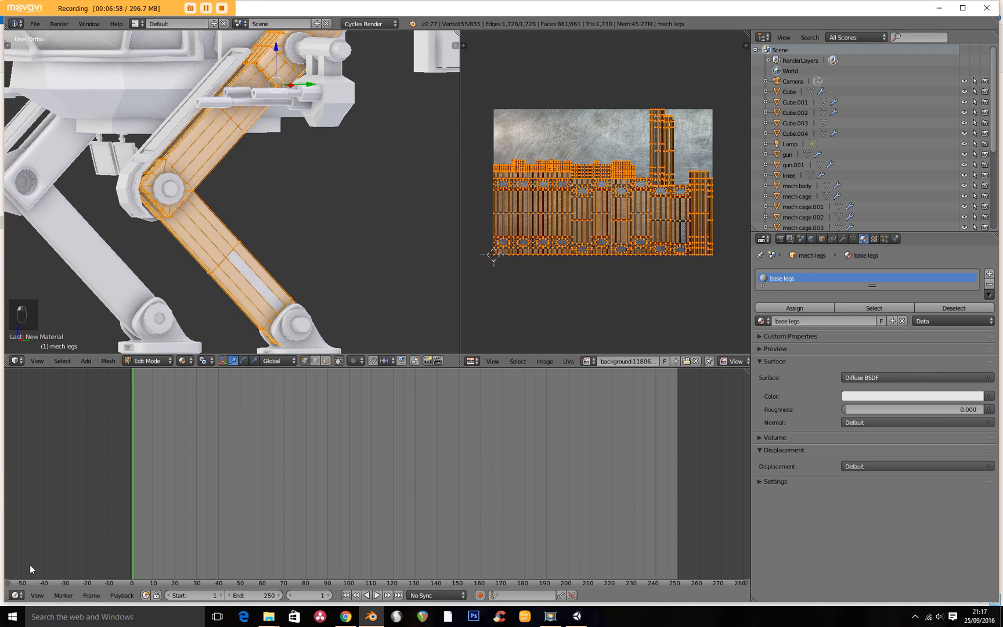
click(17, 594)
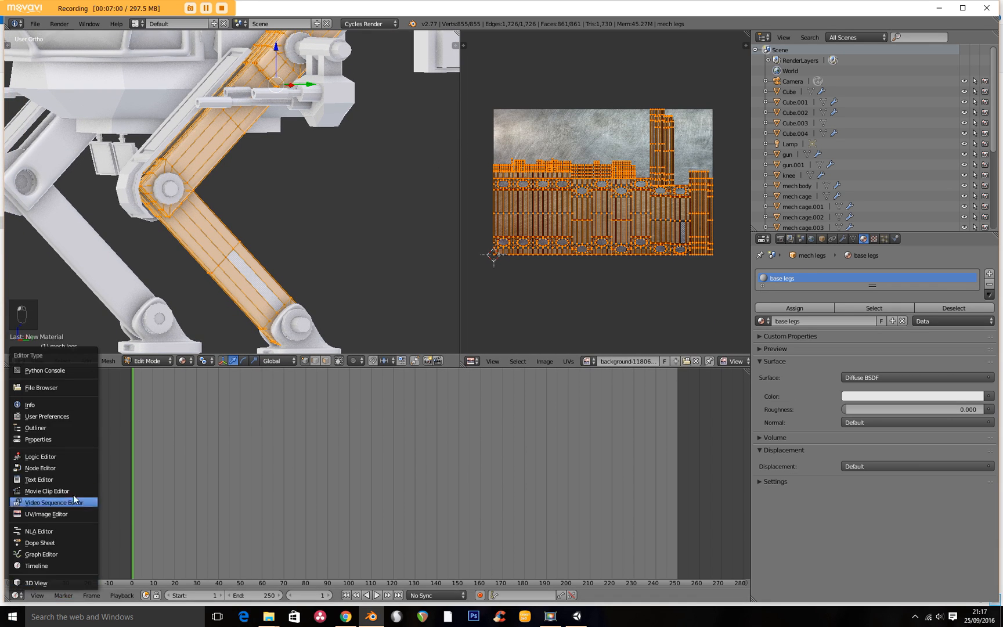
click(76, 468)
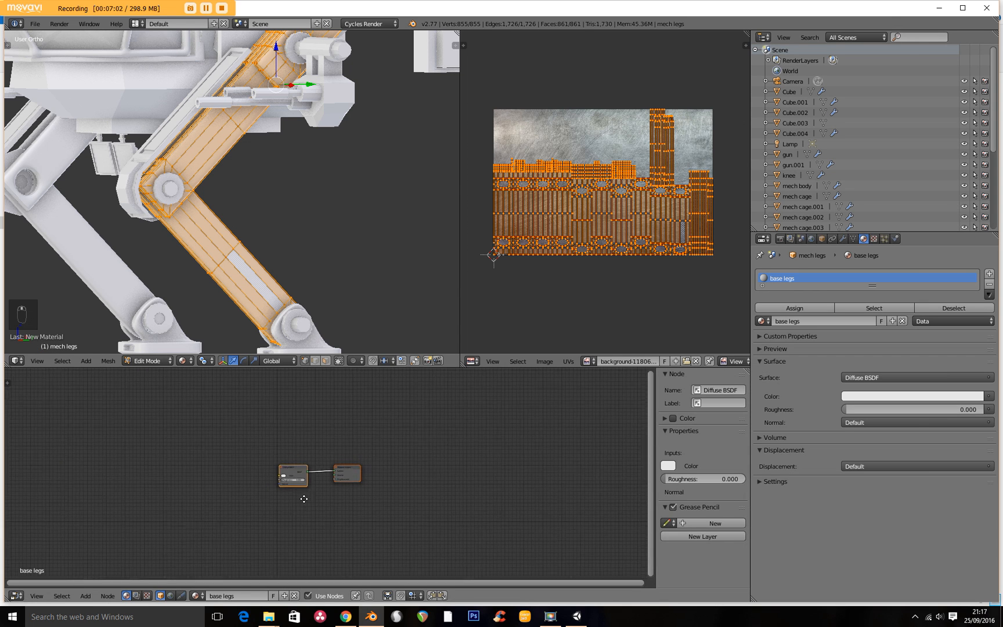
key(Home)
scroll(456, 469, up, 1)
middle_drag(331, 475, 416, 446)
scroll(416, 446, down, 3)
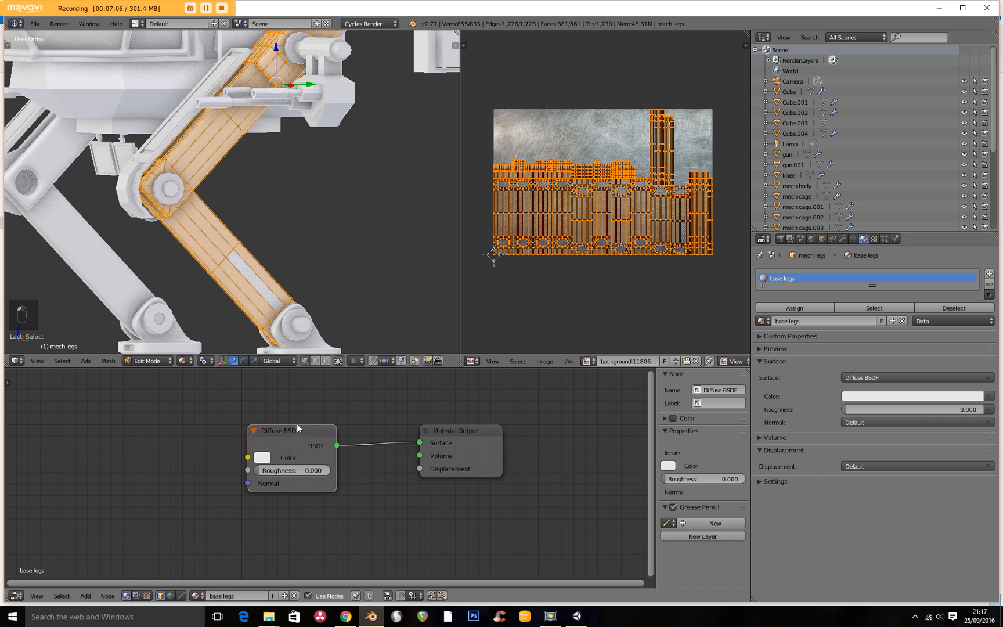
Rearrange the Diffuse BSDF and Material Output nodes, moving them farther apart to leave space between and before them.
drag(301, 438, 295, 416)
drag(466, 447, 545, 434)
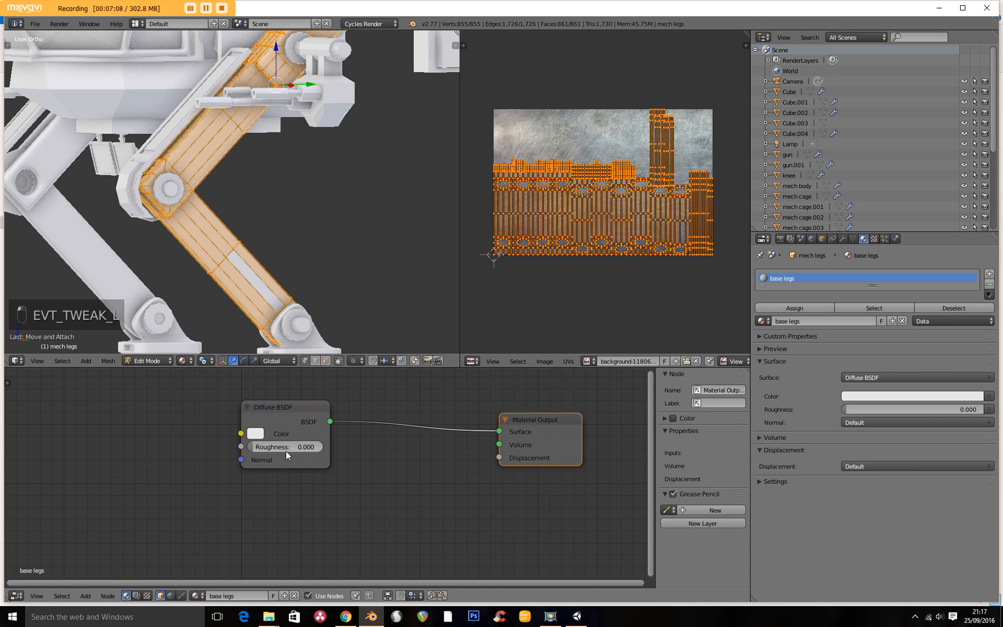
drag(281, 407, 336, 404)
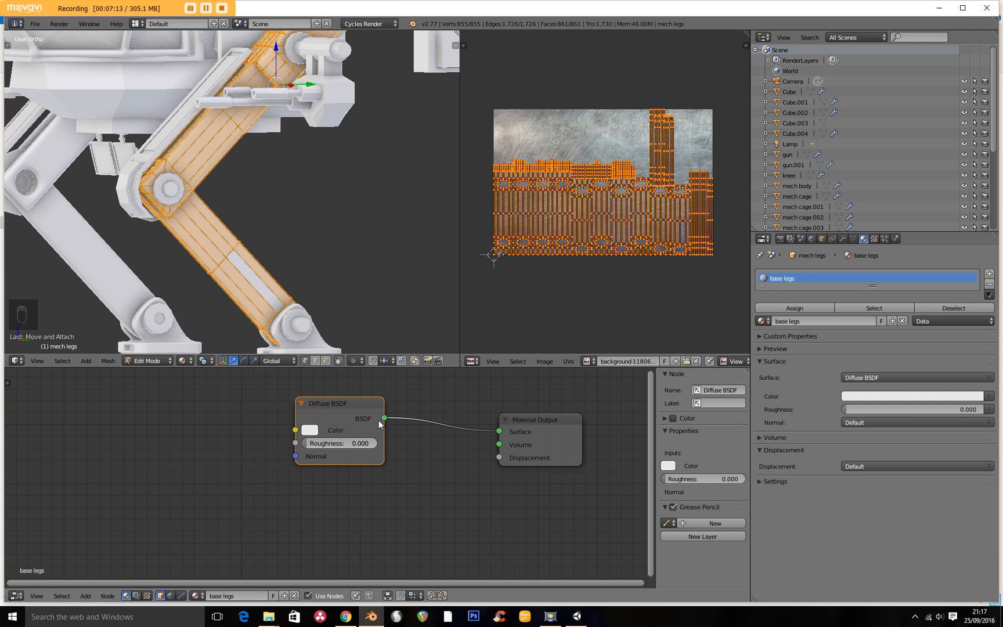
Try a light green on the Diffuse BSDF colour, and set it to white with R, G and B at 1.000.
click(317, 434)
drag(360, 297, 334, 290)
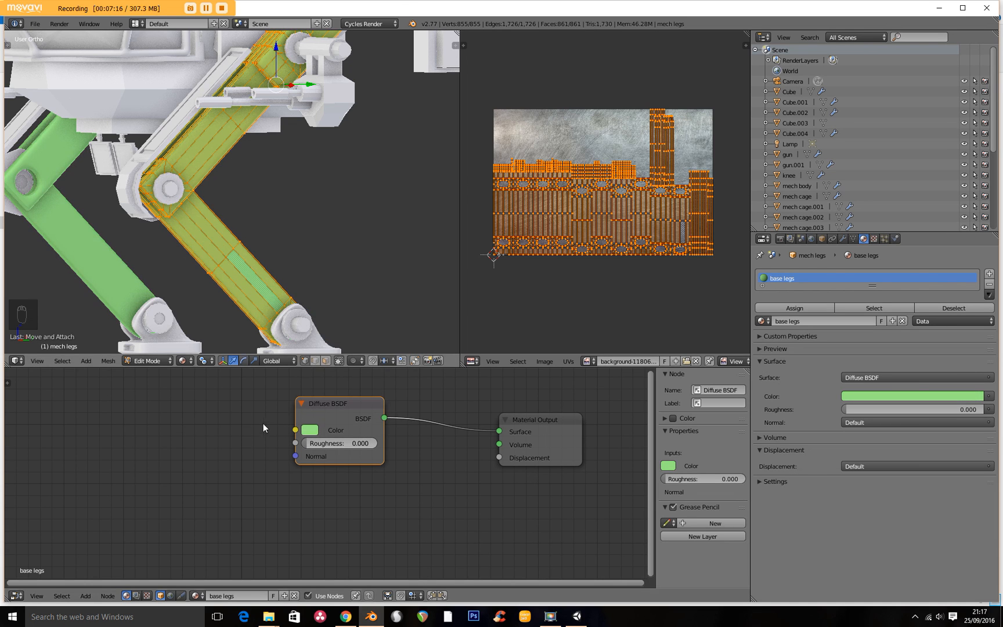
click(308, 430)
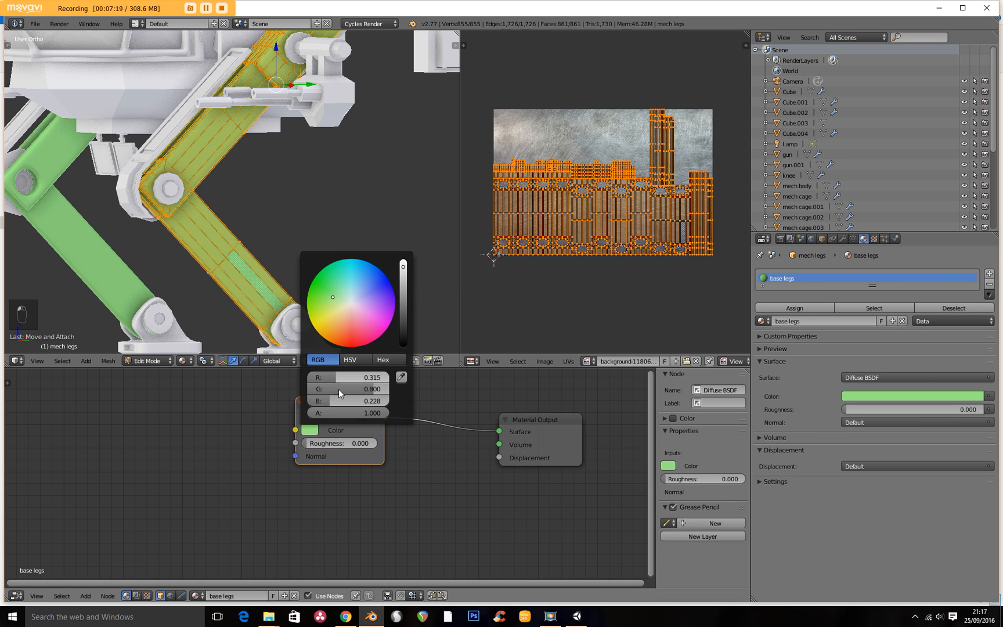
drag(342, 378, 390, 399)
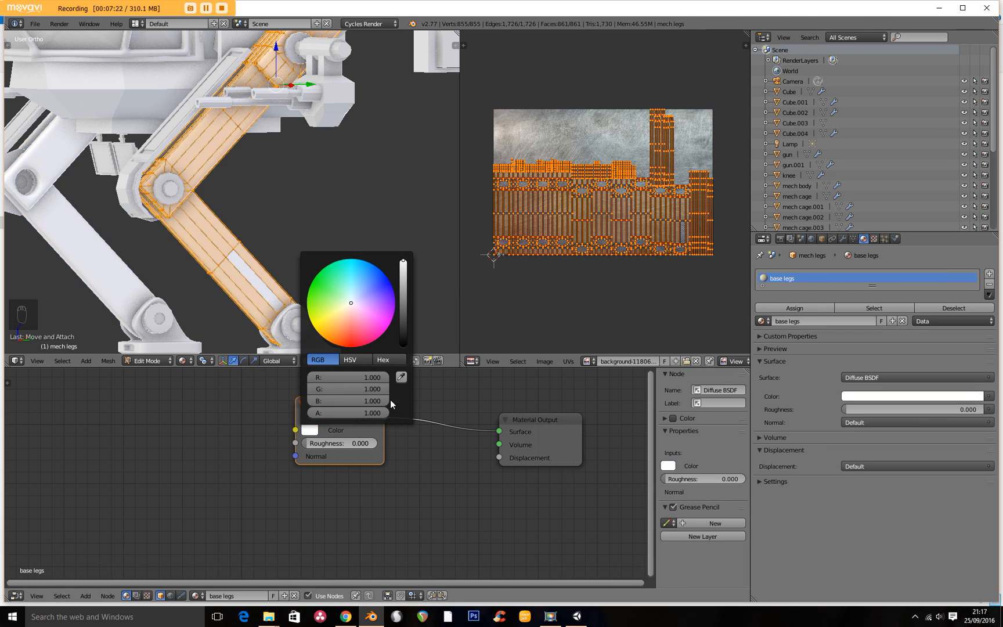
click(384, 360)
click(354, 359)
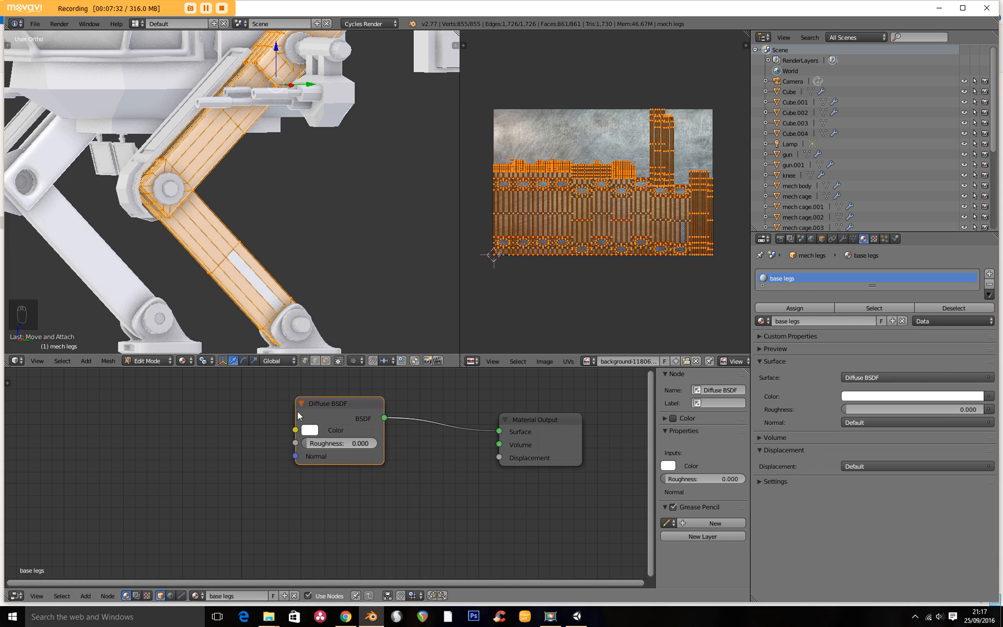
Add an Image Texture node before the Diffuse BSDF and link its Color output to the shader's Color input.
drag(332, 400, 373, 393)
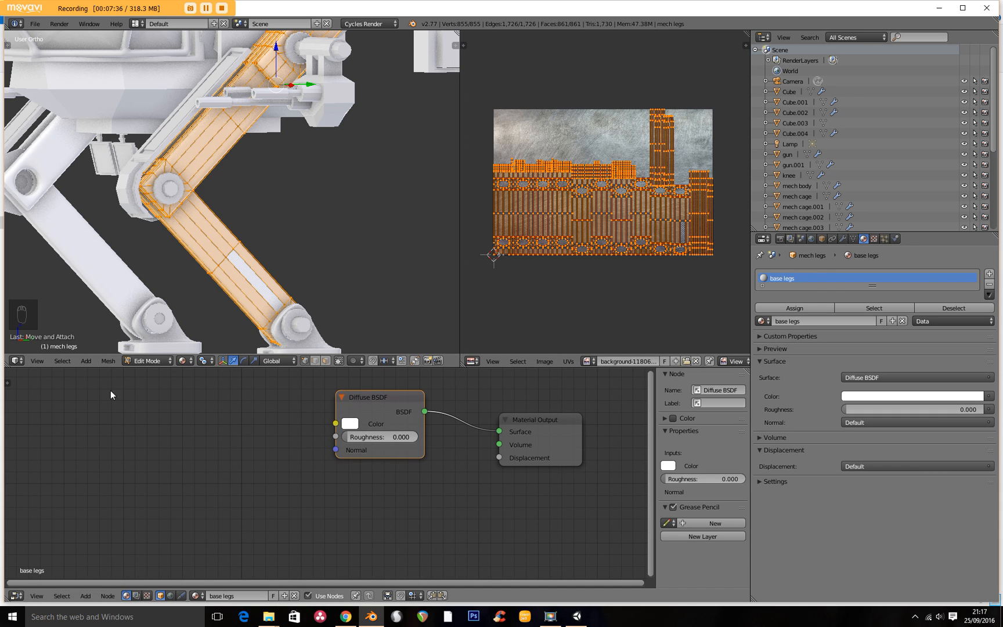
key(shift+a)
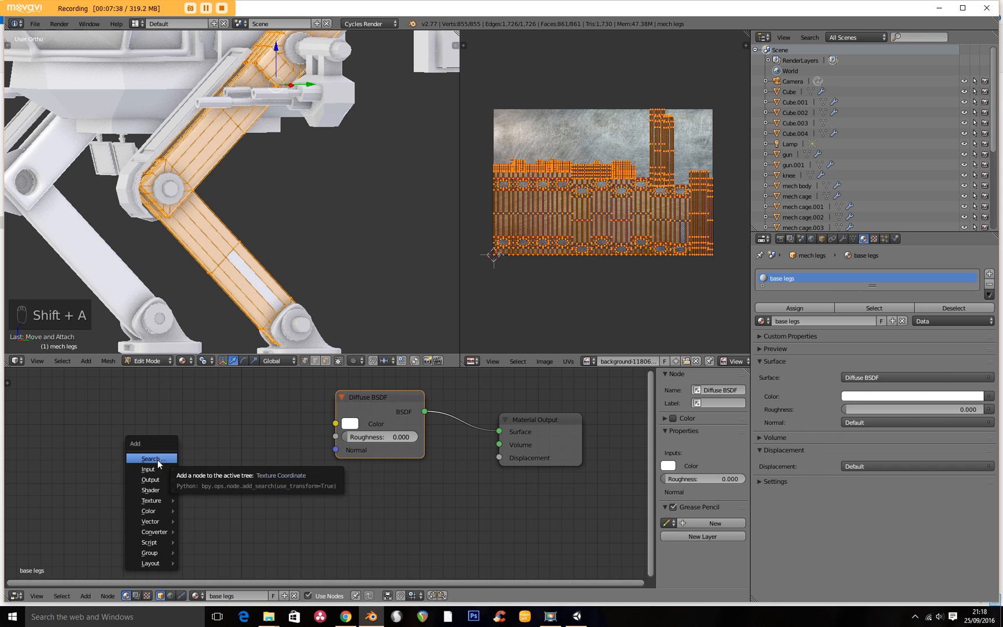
mouse_move(148, 508)
click(223, 374)
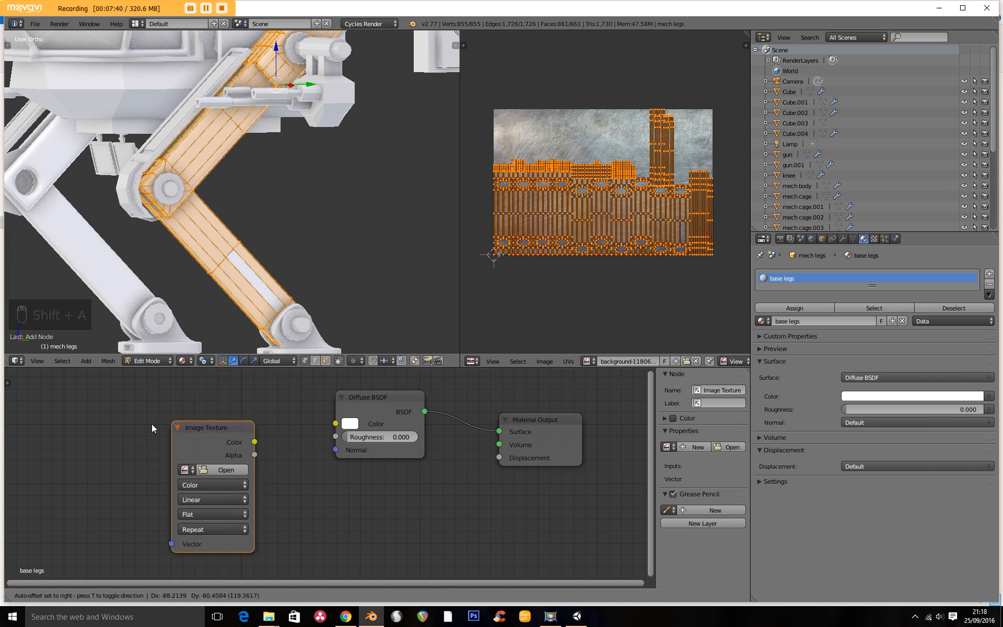
click(201, 420)
drag(246, 419, 336, 423)
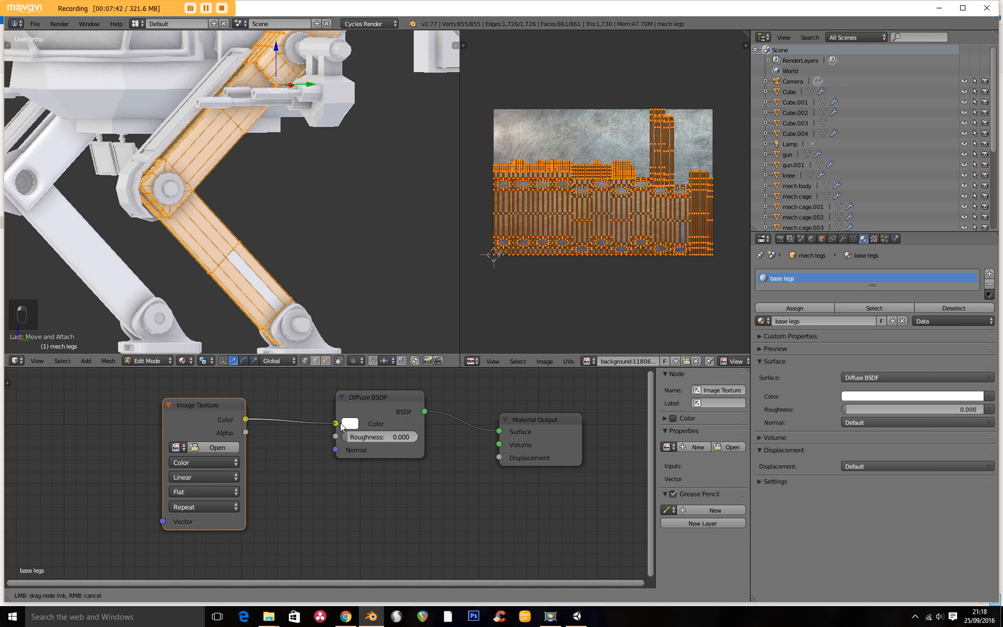
Assign background-1180666_960_720.jpg to the Image Texture node and check the scratched metal on both legs.
click(176, 447)
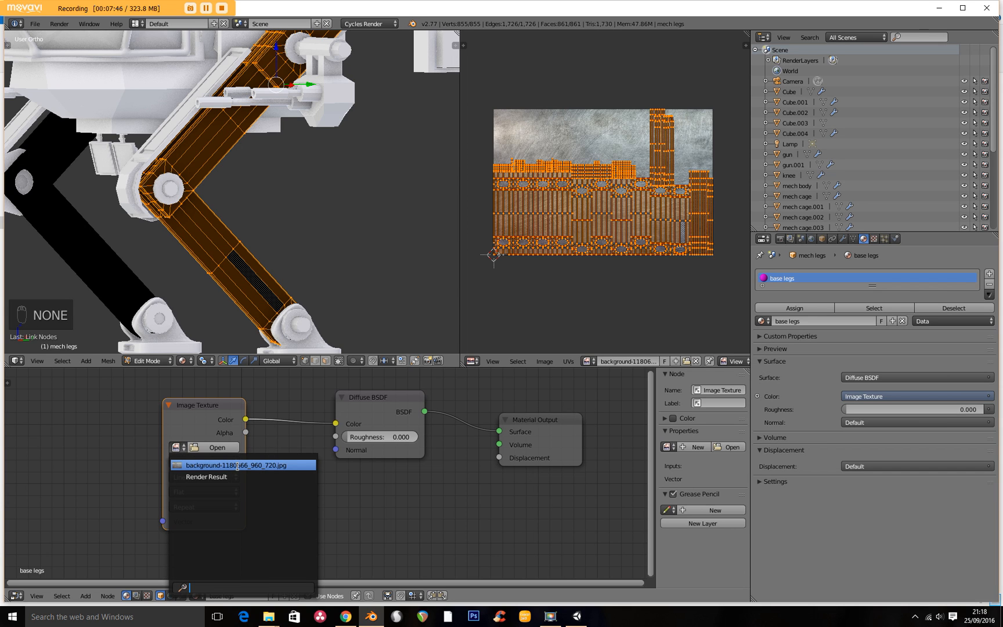
click(237, 464)
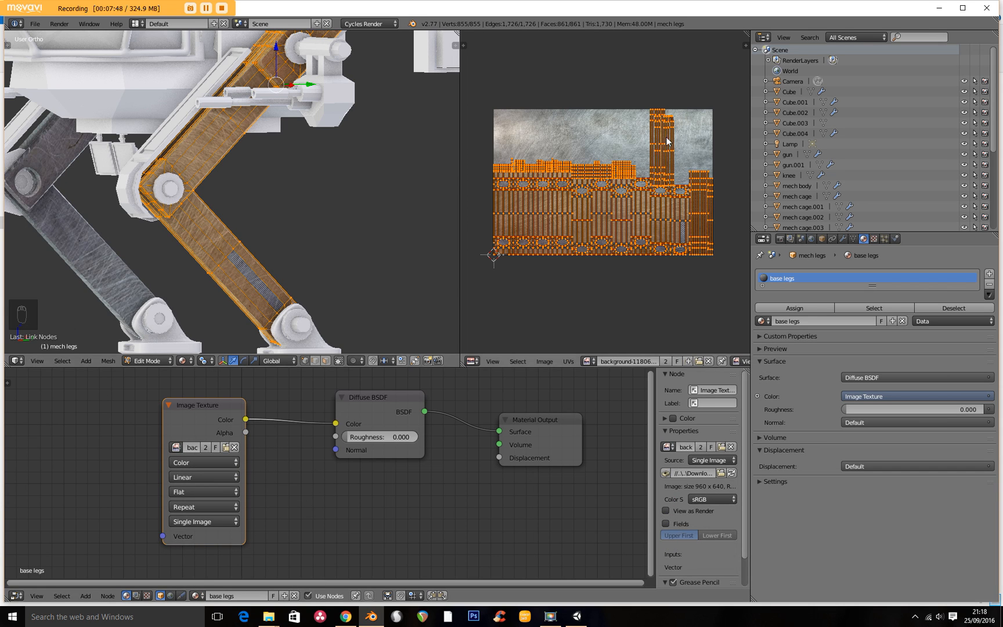
middle_drag(83, 197, 184, 281)
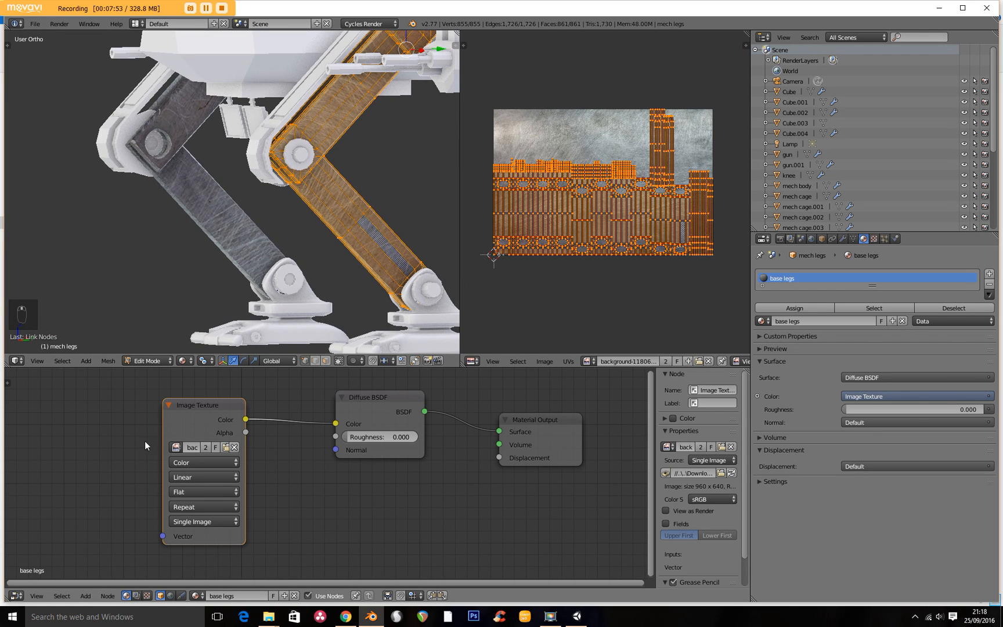
Add a UV Map node, link its UV output to the Image Texture's Vector input, and choose UVMap as its map.
drag(197, 414, 311, 403)
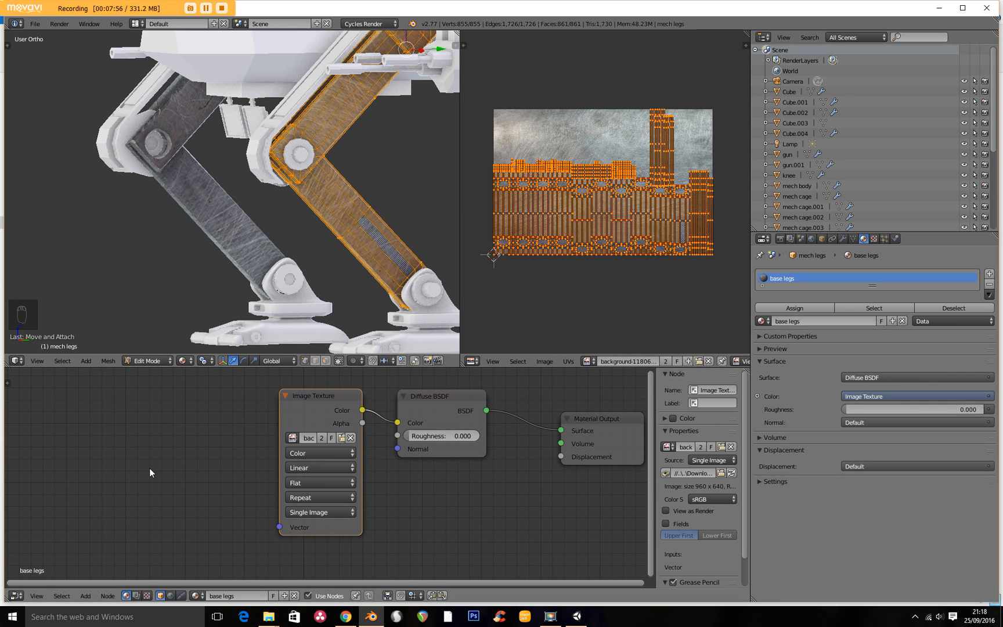
key(shift+a)
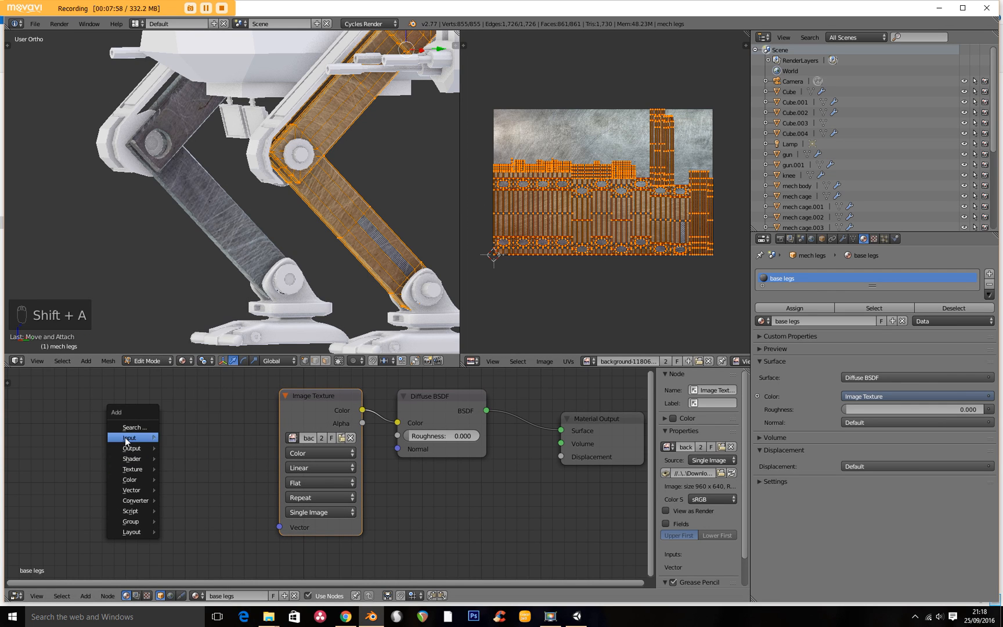
mouse_move(131, 437)
click(181, 435)
click(119, 455)
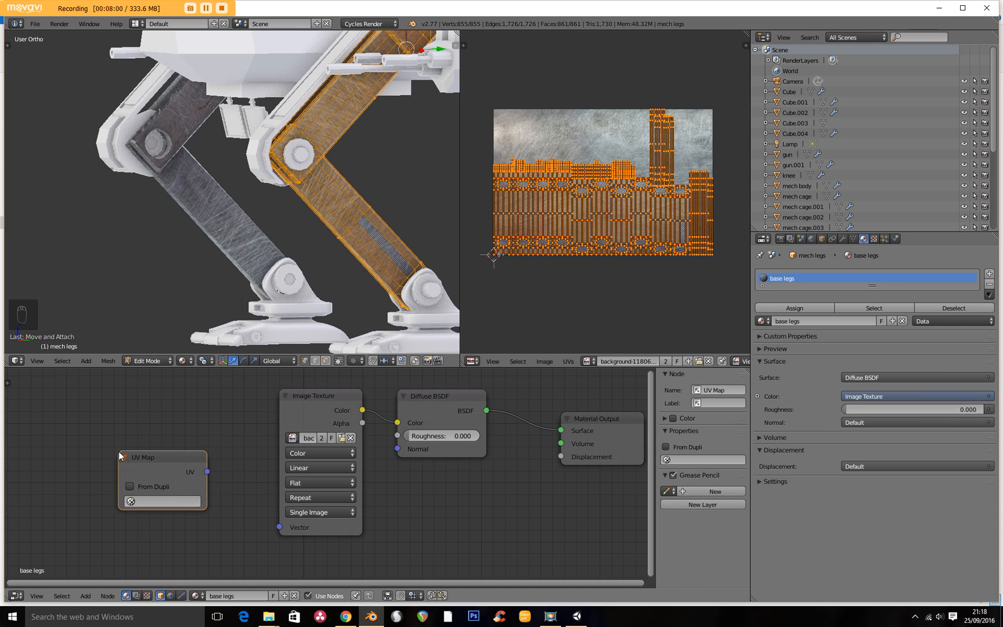
drag(208, 476, 279, 526)
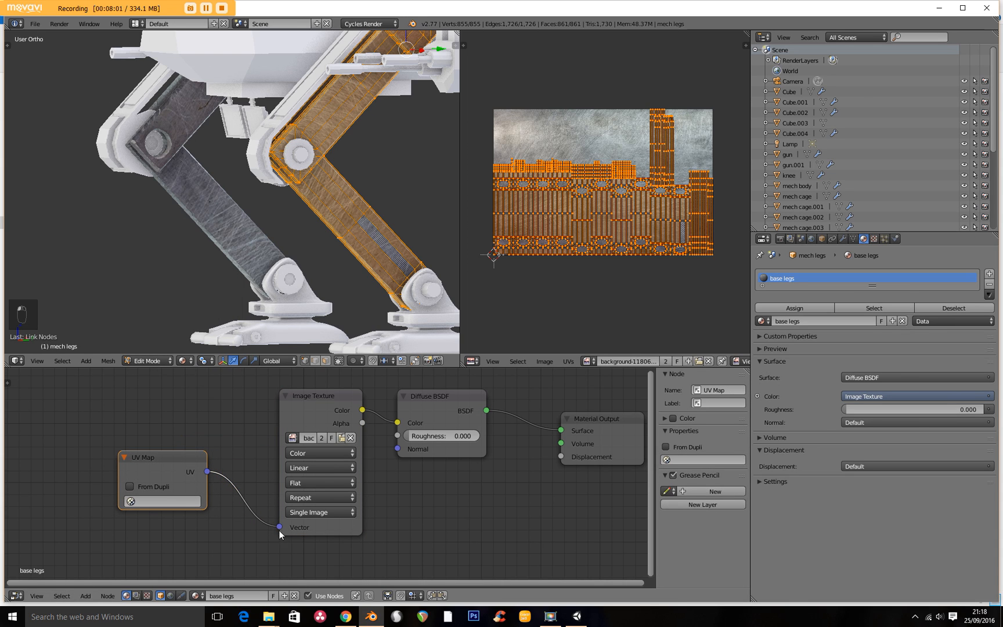
click(161, 501)
click(133, 378)
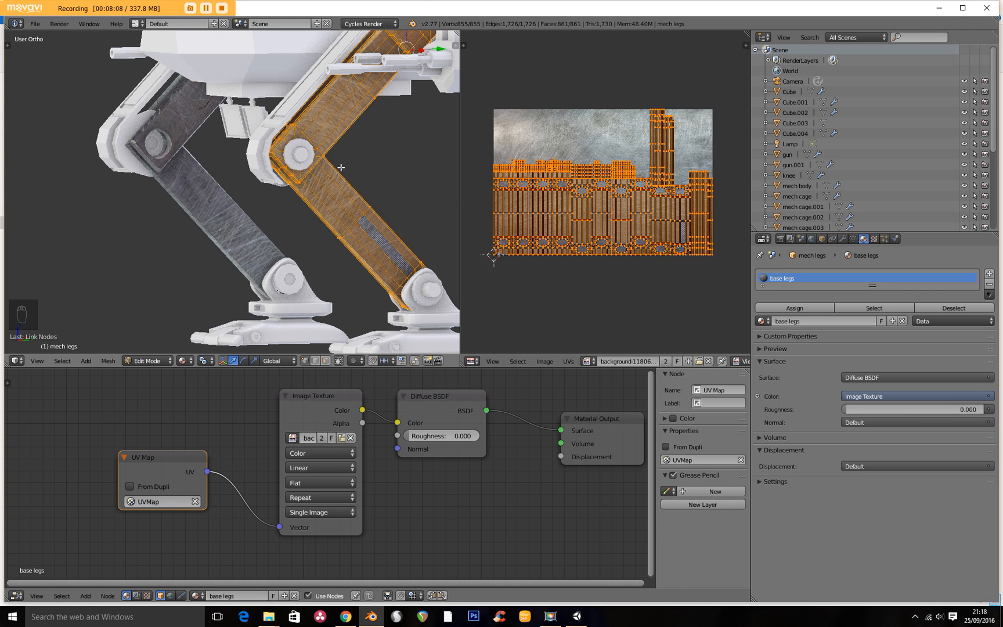
Tidy the node layout by spacing out the UV Map, Image Texture, Diffuse BSDF and Material Output nodes.
shift+middle_drag(341, 168, 285, 259)
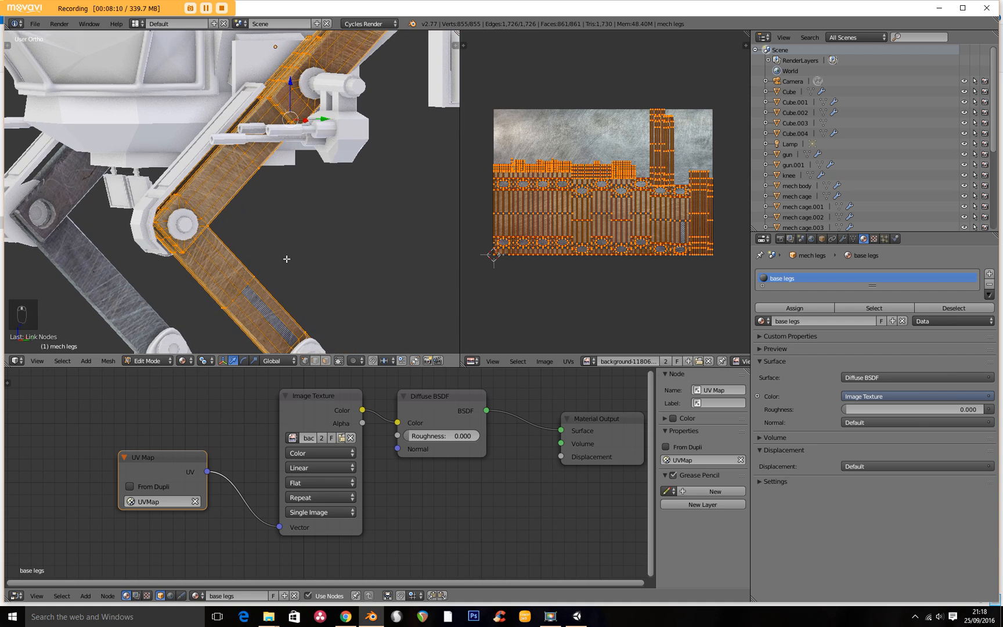
drag(326, 400, 308, 395)
scroll(395, 424, down, 4)
drag(533, 434, 555, 429)
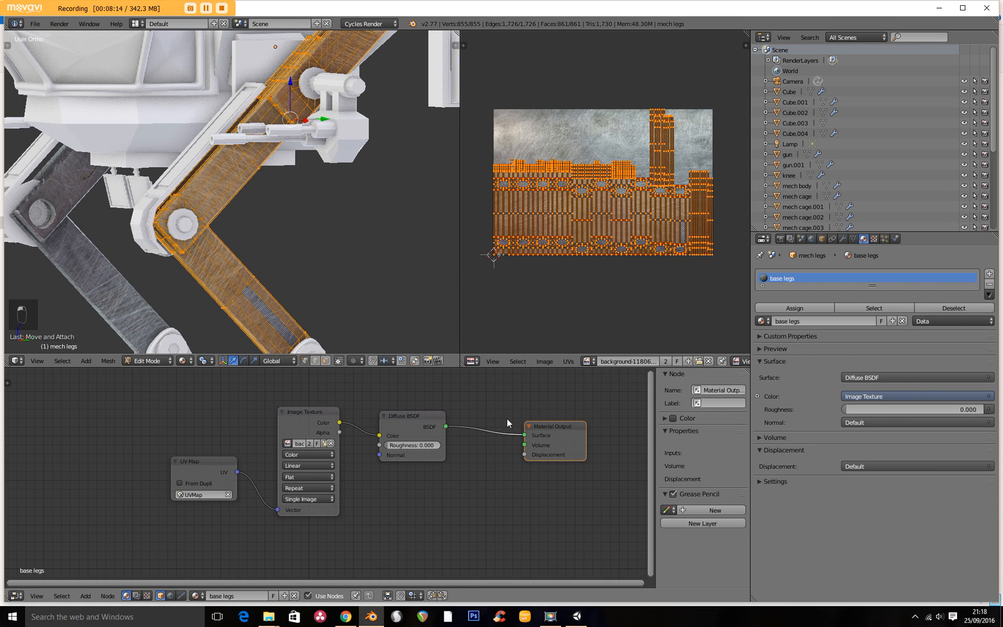
mouse_move(402, 417)
mouse_down()
mouse_move(434, 423)
mouse_move(420, 422)
mouse_up()
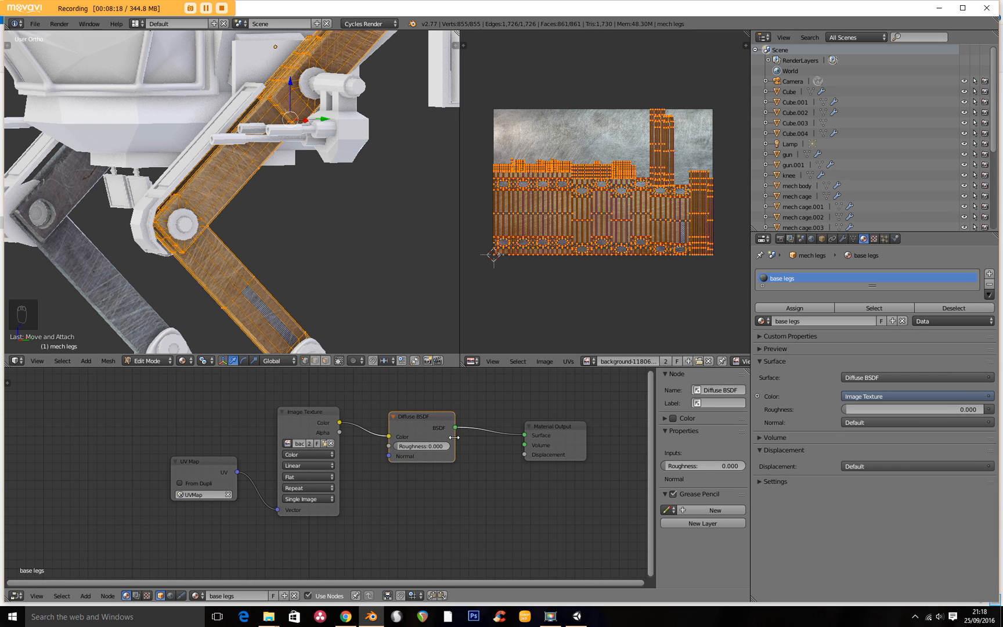
drag(297, 413, 296, 408)
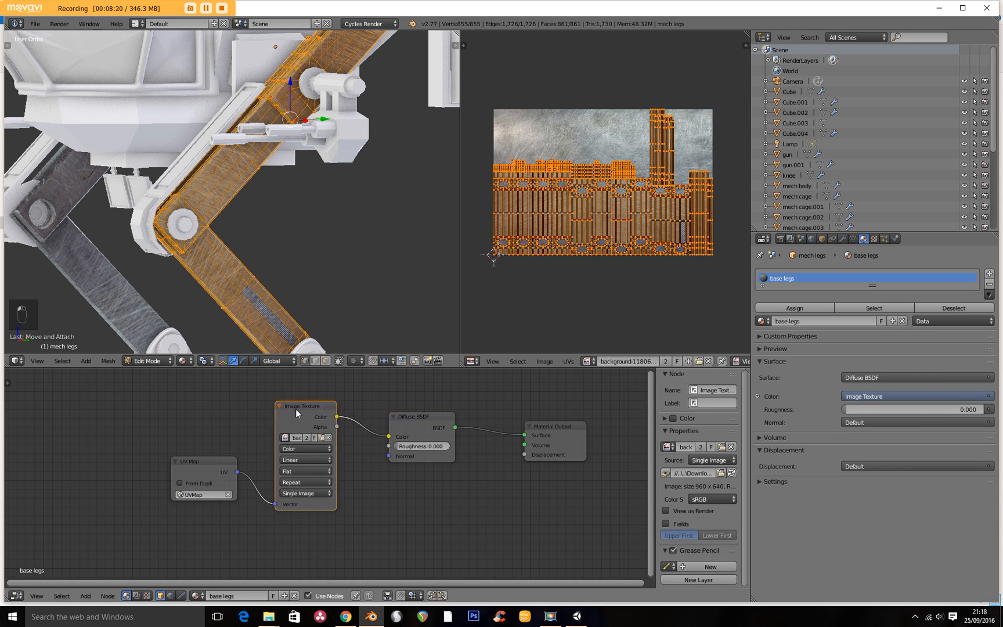
drag(203, 461, 199, 450)
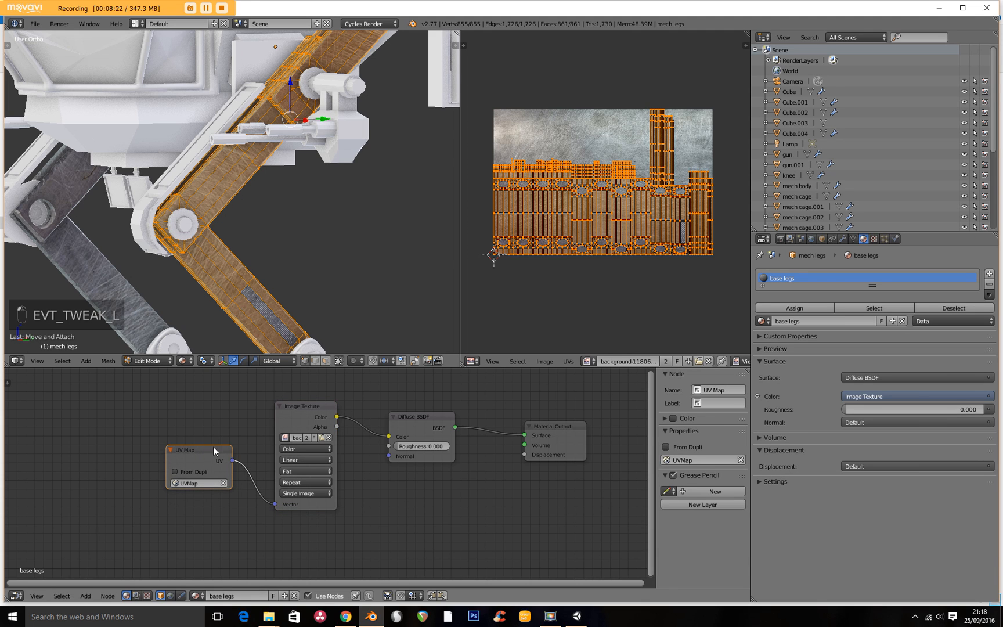
shift+middle_drag(154, 255, 170, 265)
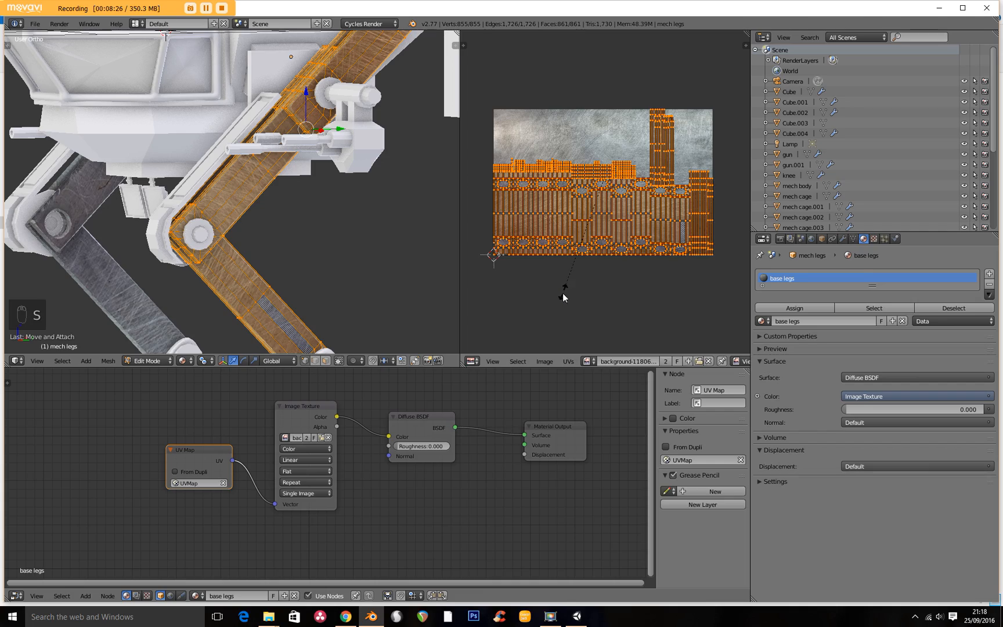
key(s)
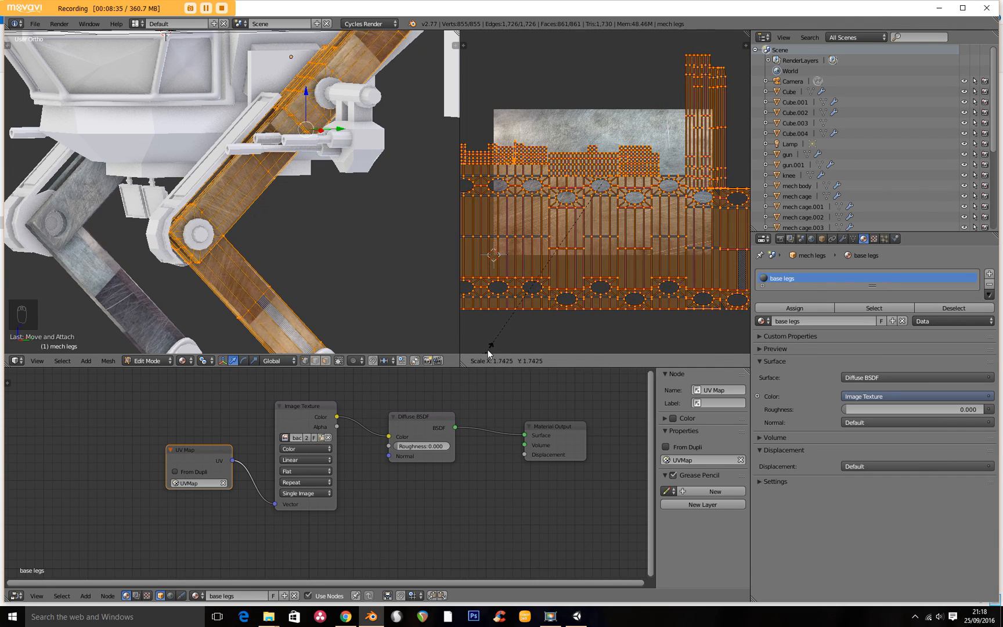
click(504, 313)
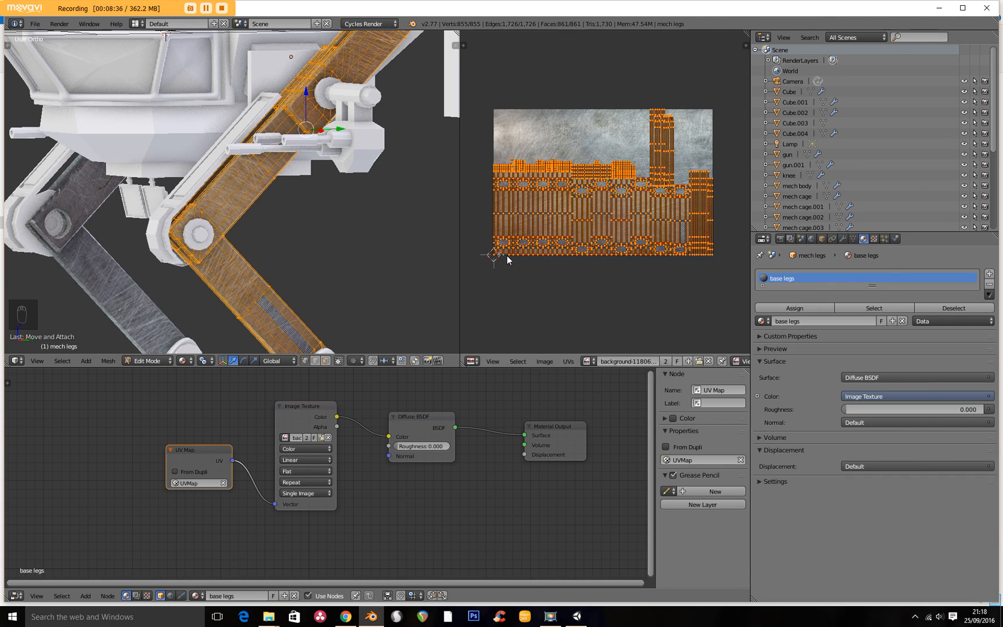
Maximize the UV editor, rotate the fifth leg-strip island from the left by 90° and move it below the metal image.
key(shift+space)
ctrl+middle_drag(504, 249, 477, 87)
ctrl+middle_drag(465, 330, 466, 247)
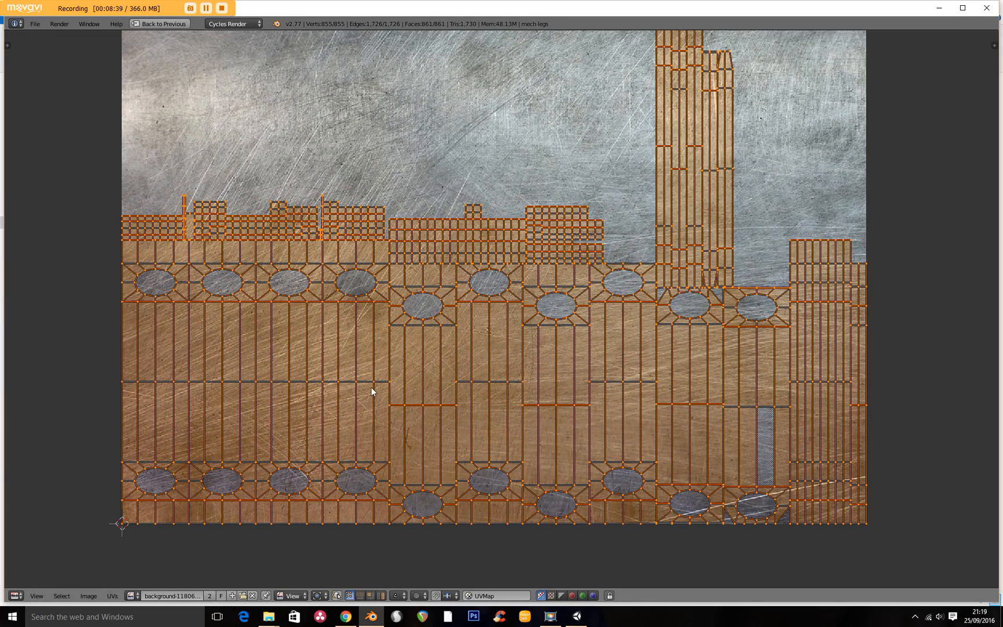
right_click(425, 329)
key(ctrl+l)
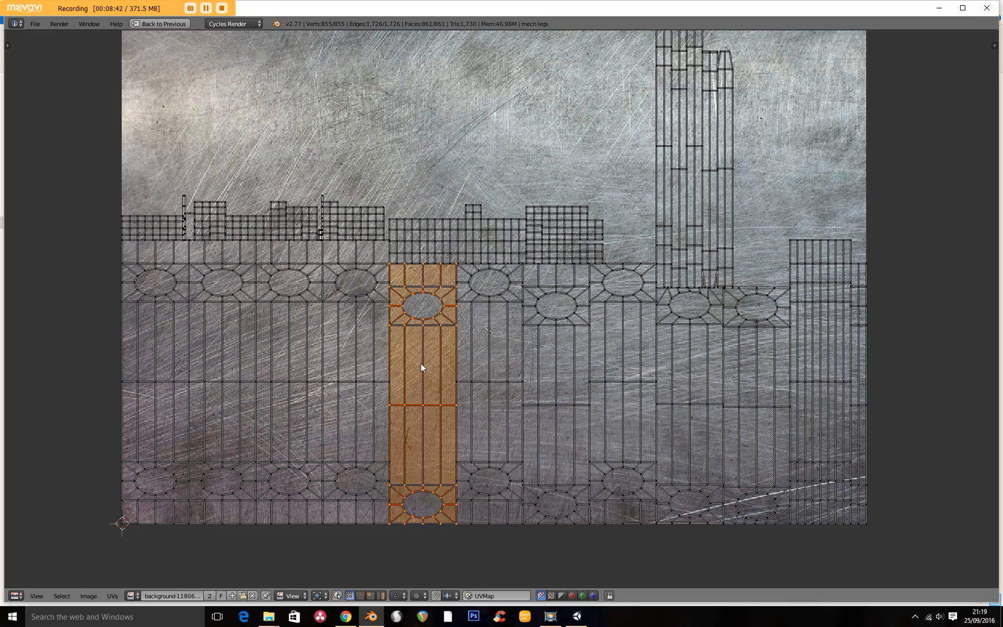
middle_drag(435, 431, 435, 334)
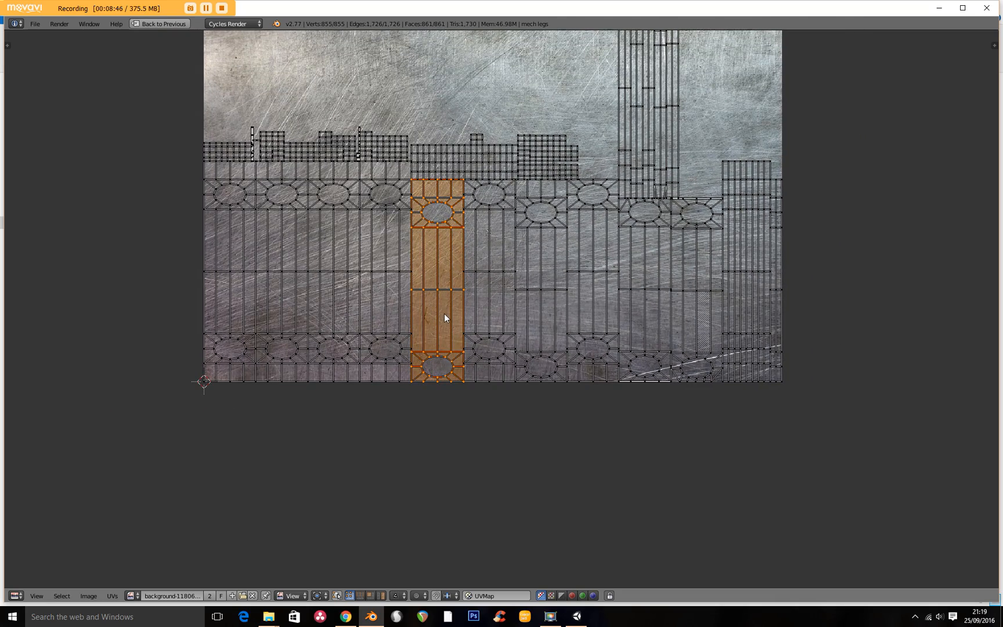
text(r90)
key(Return)
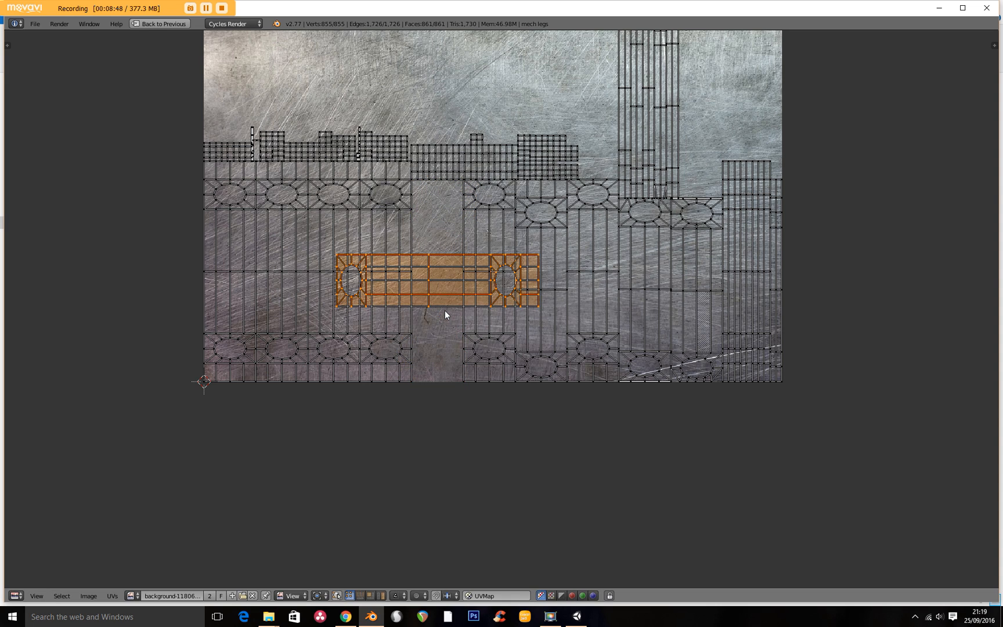
key(g)
click(478, 442)
key(a)
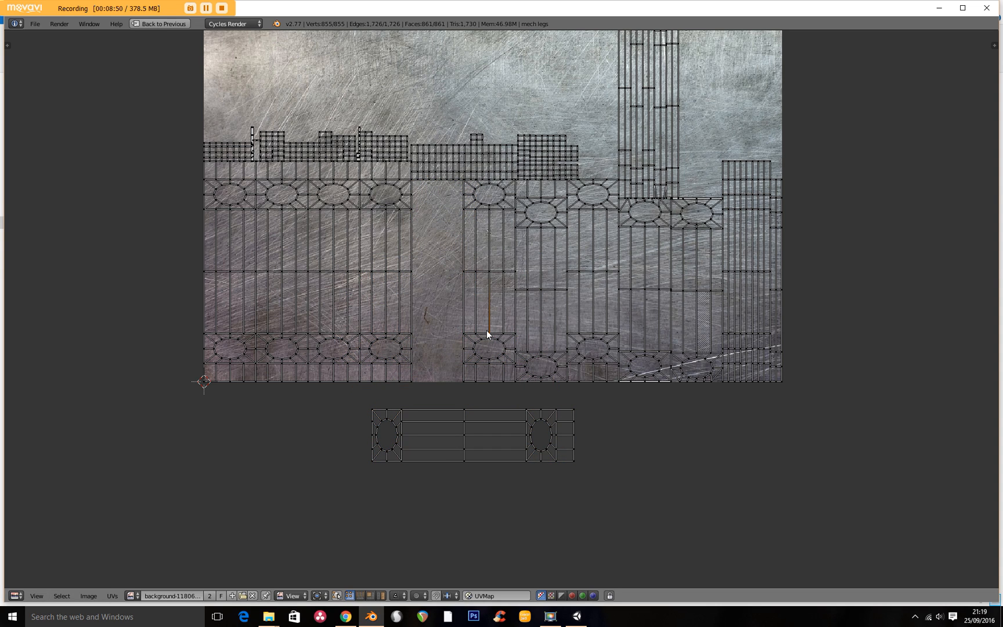
Rotate the strip just right of the gap by 90°, turn it another 180° and overlay it exactly on the island below the image.
key(l)
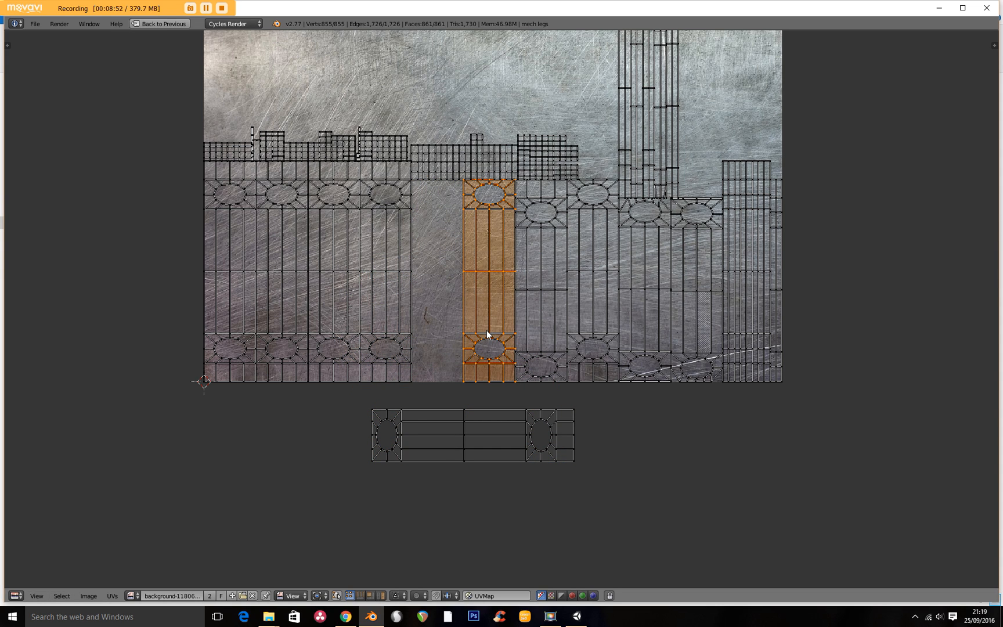
text(r90)
key(Return)
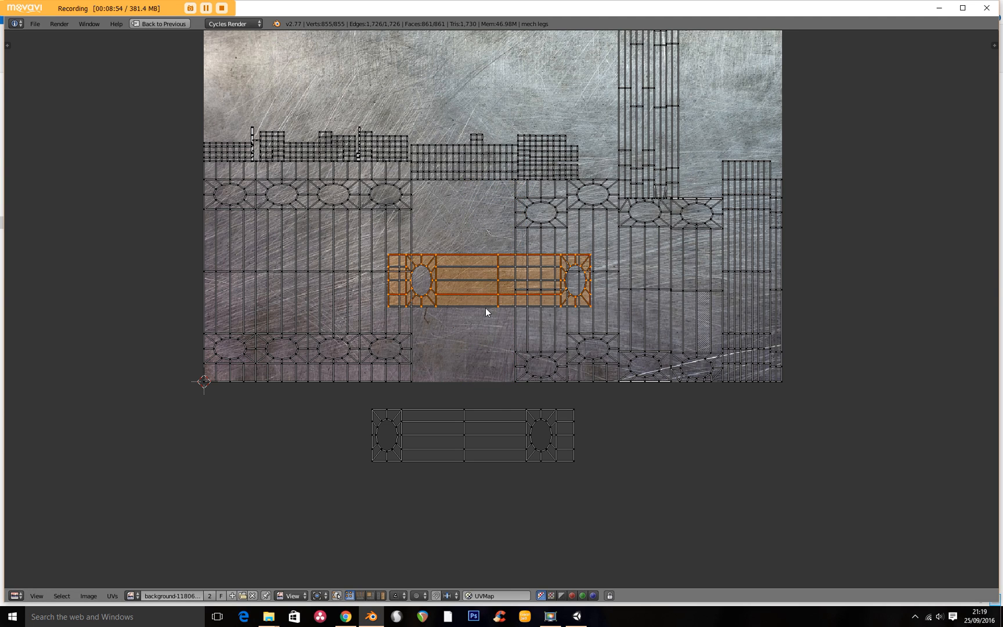
key(g)
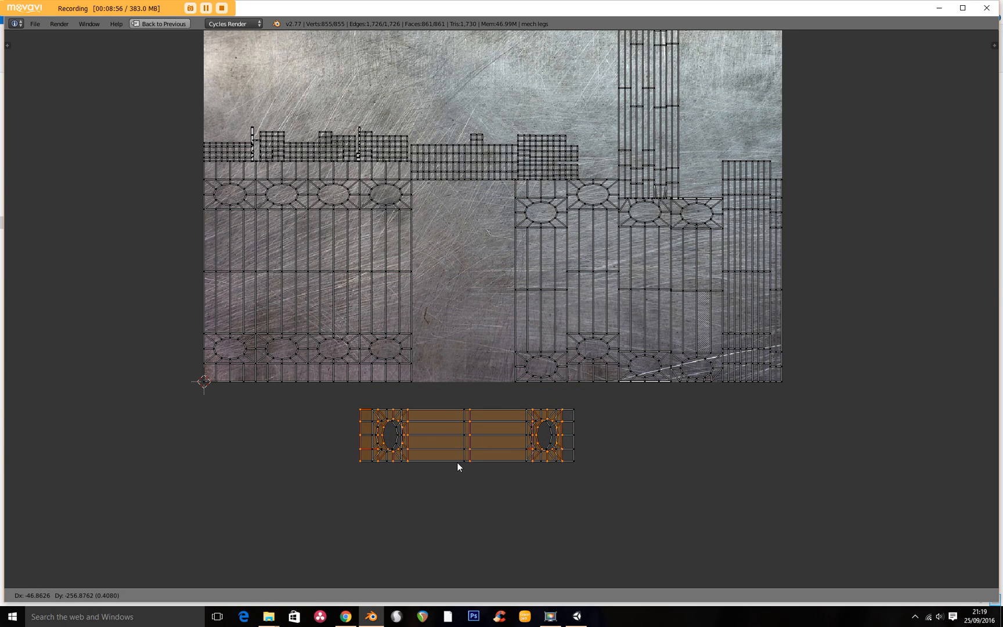
click(473, 517)
text(r1)
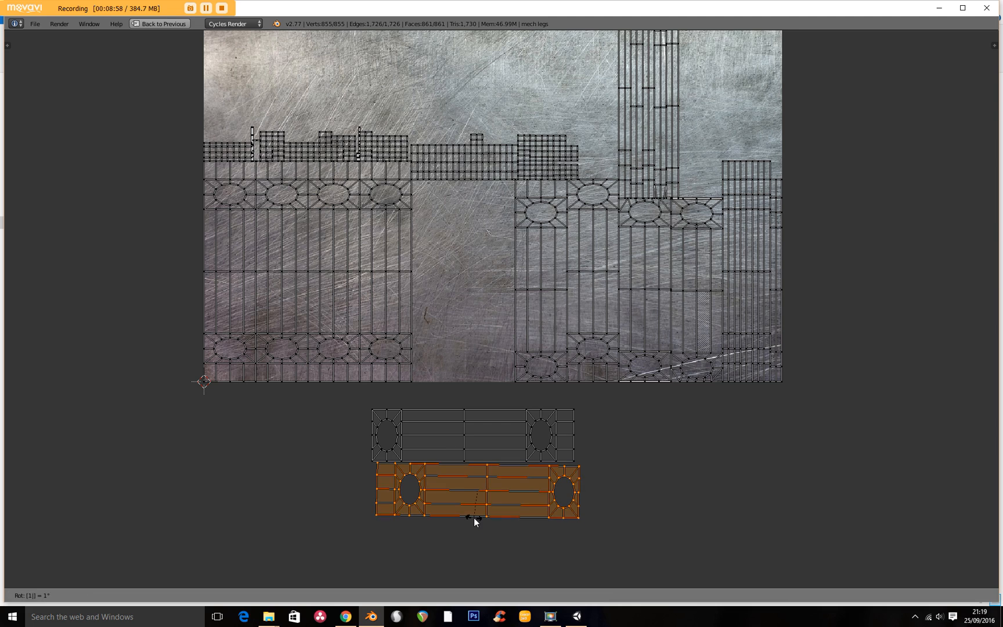
text(80)
key(Return)
key(g)
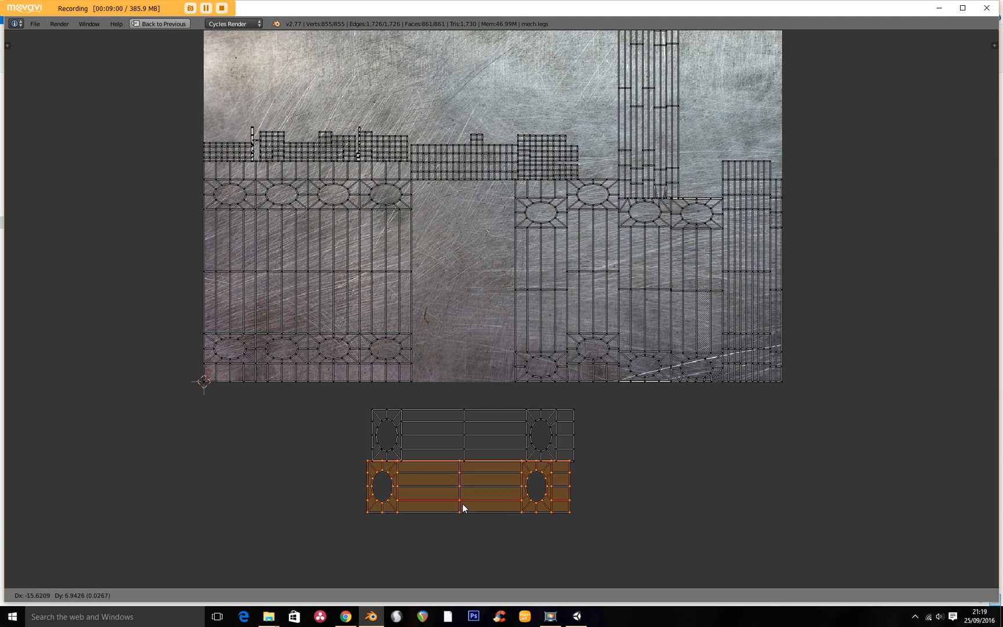
click(469, 458)
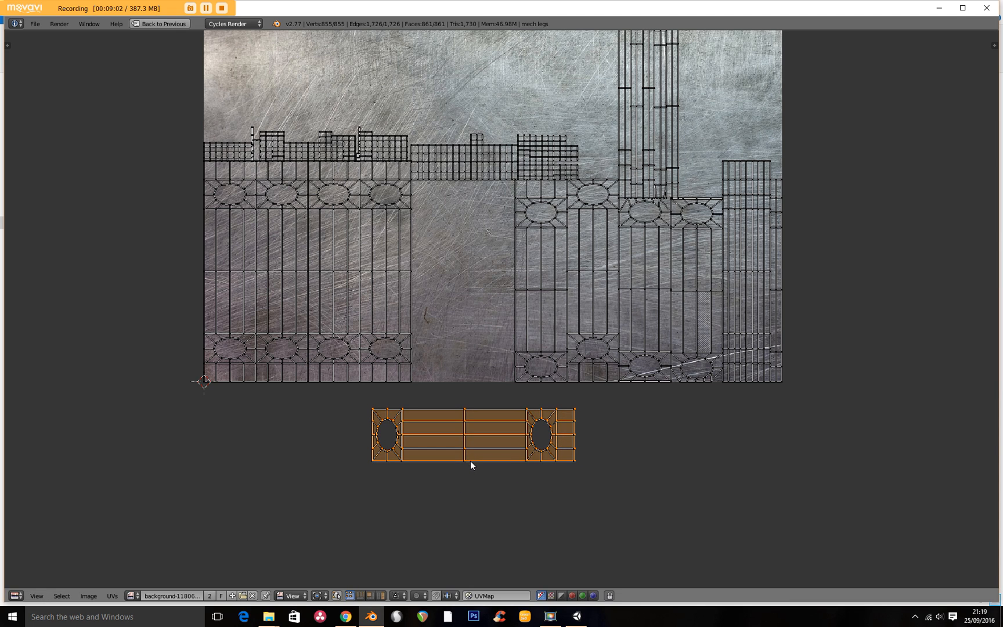
Rotate the next leg strip, now right of the widened gap, by 90° and align it over the stacked islands below the image.
right_click(514, 346)
key(ctrl+l)
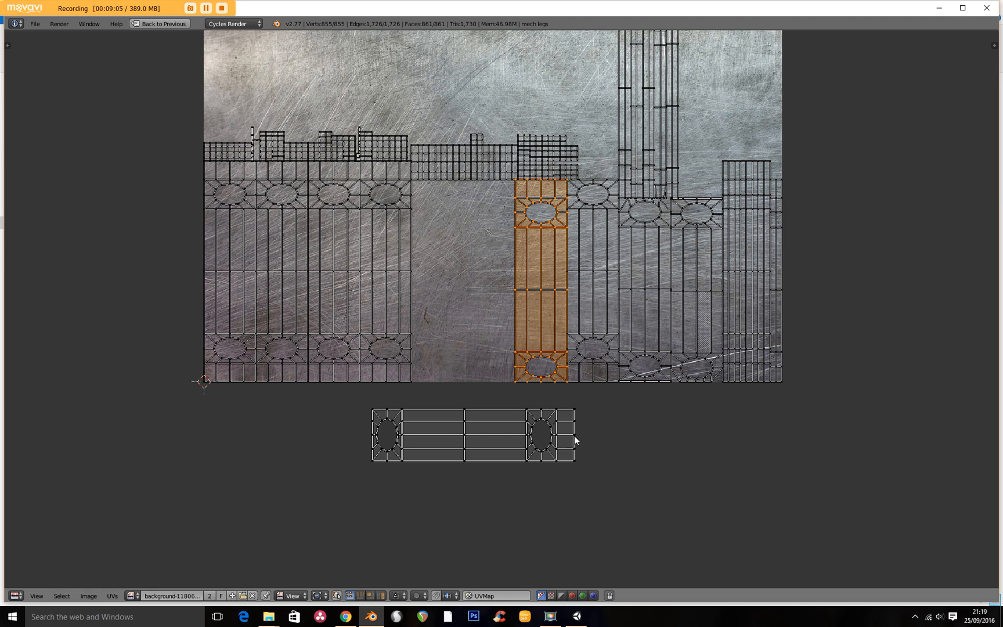
text(r)
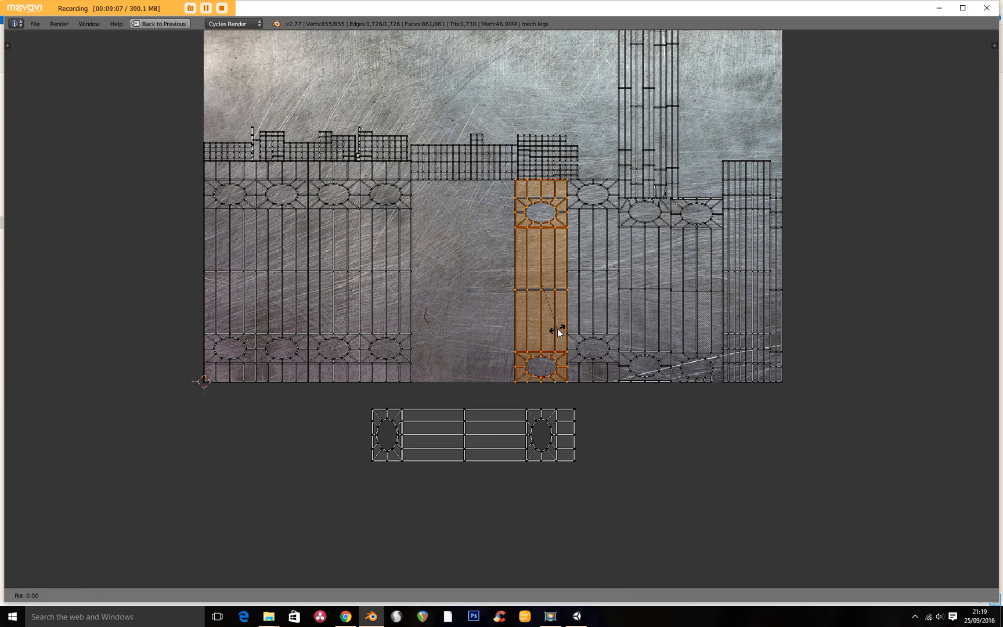
text(90)
key(Return)
key(g)
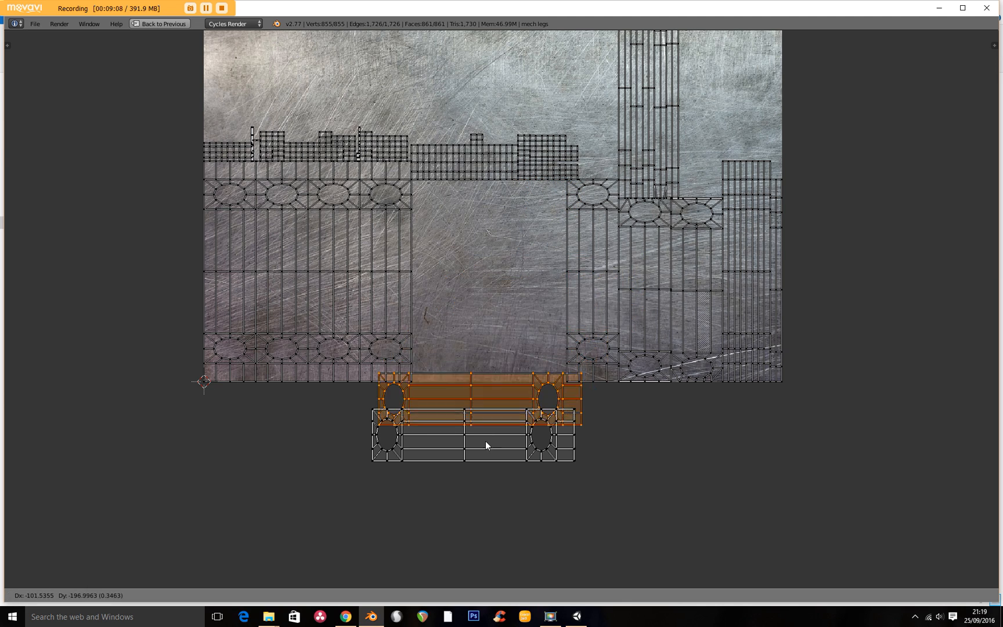
click(480, 468)
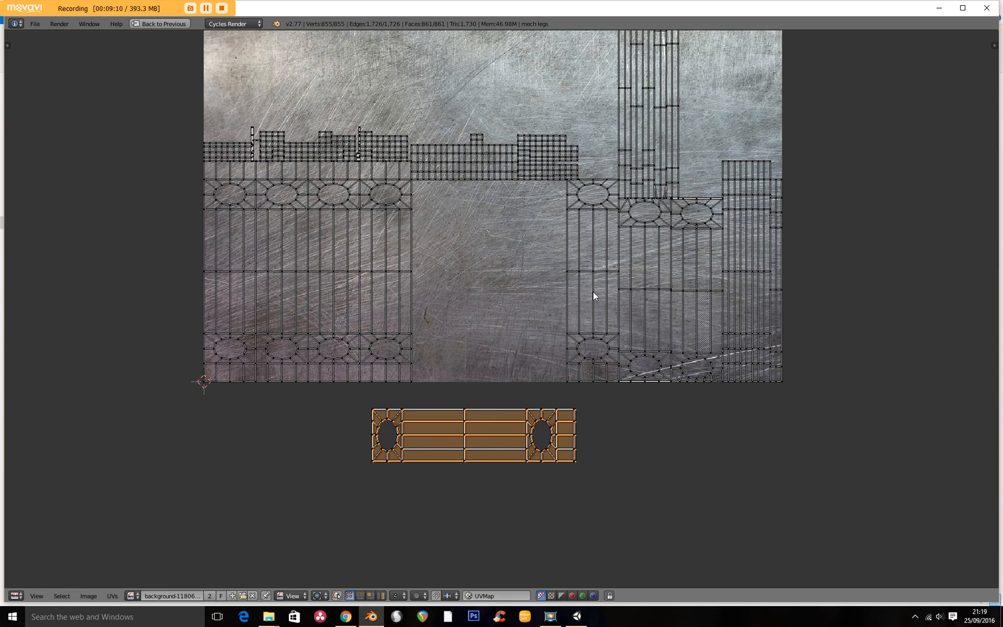
Rotate the strip left of the two chamfered leg islands by 90° and place it on the stack, matching both holes.
right_click(588, 278)
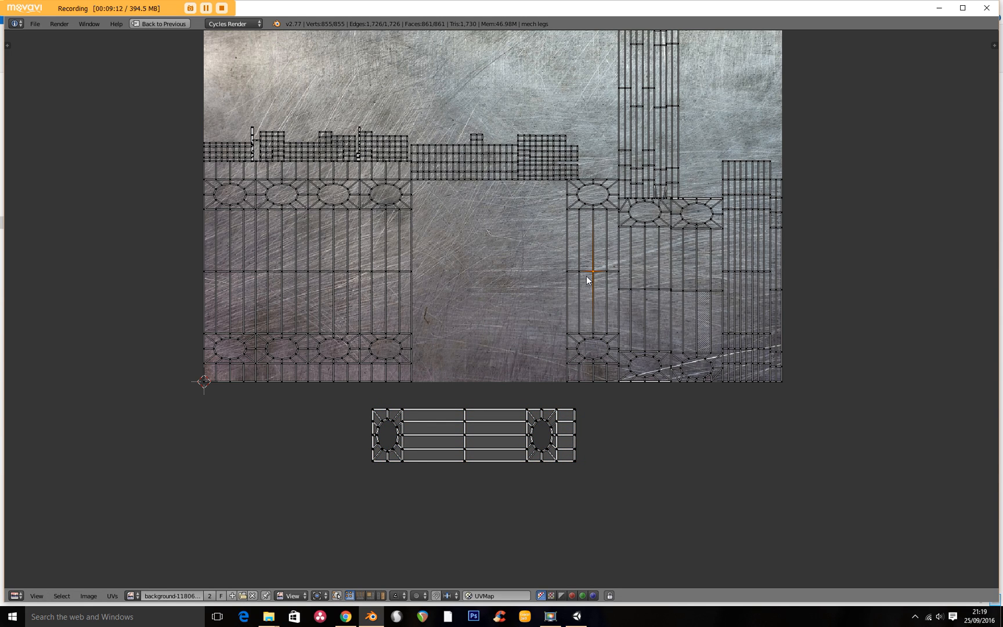
key(ctrl+l)
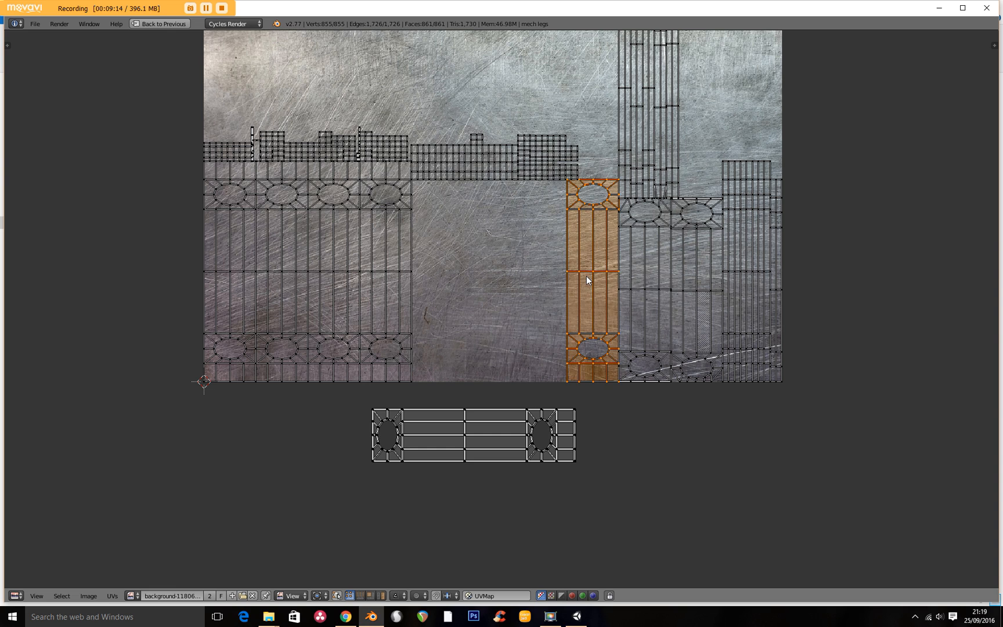
text(r90)
key(Return)
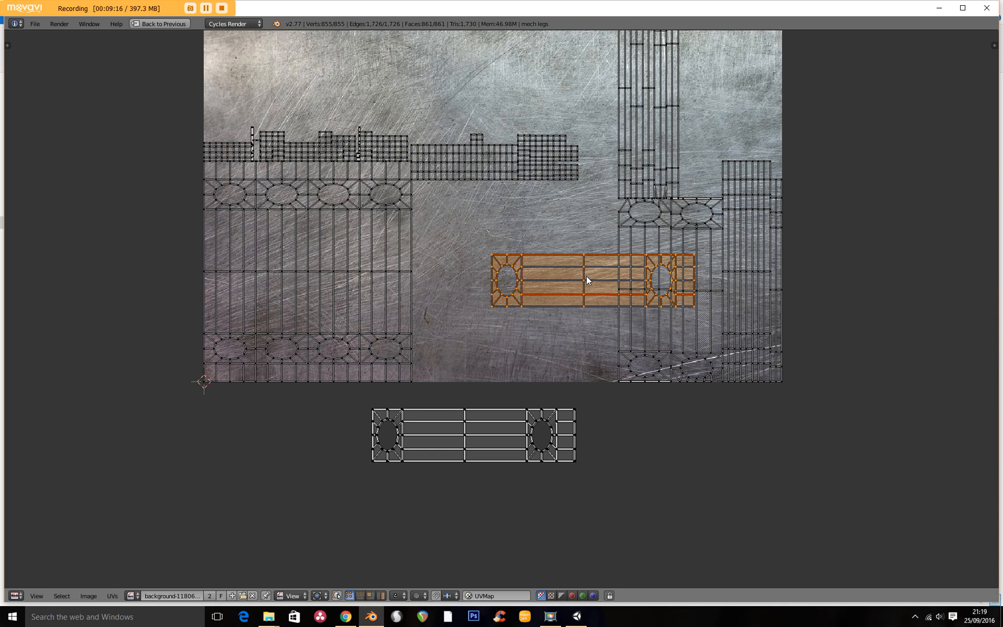
key(g)
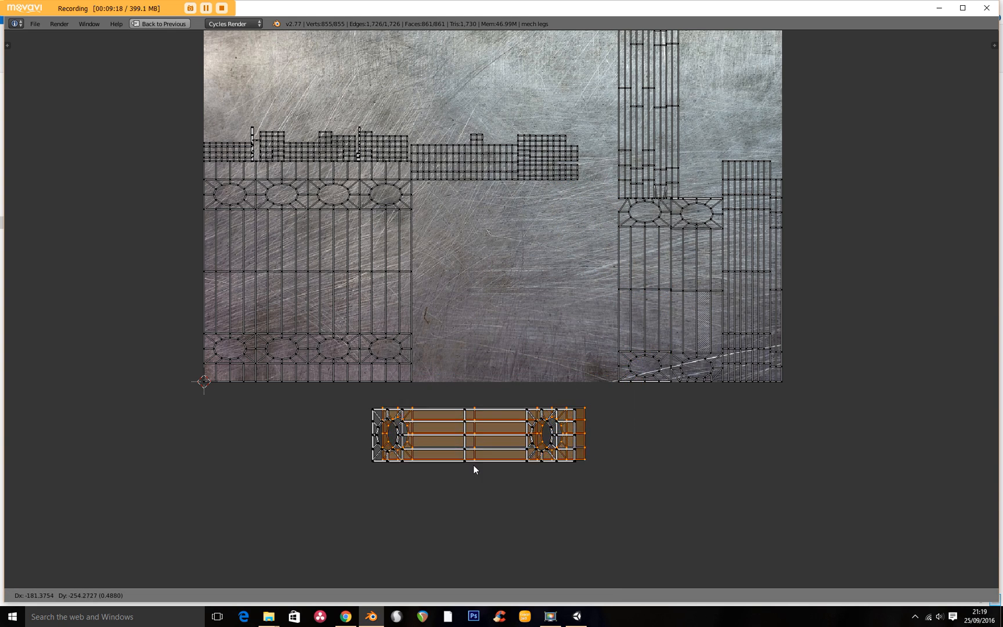
click(464, 469)
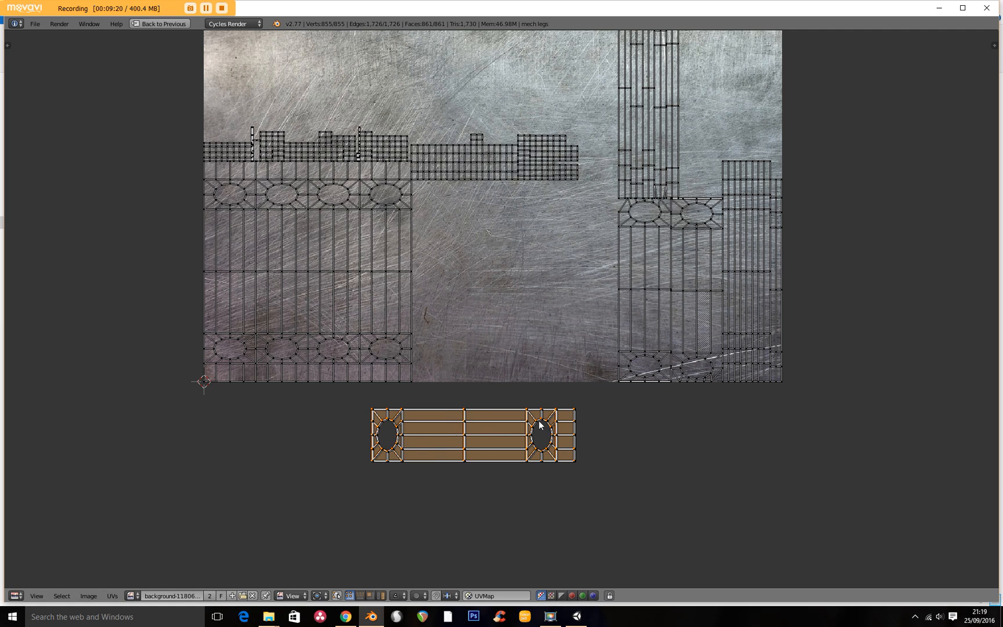
Rotate the leg island with the chamfered upper end by -90° and overlay it on the stack with its holes aligned.
right_click(642, 239)
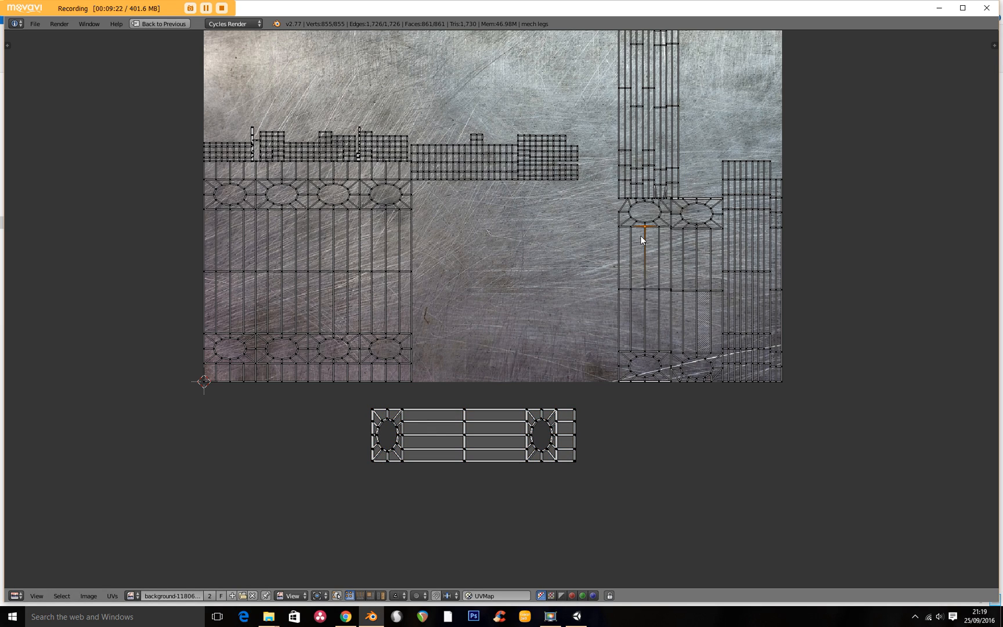
key(l)
text(r)
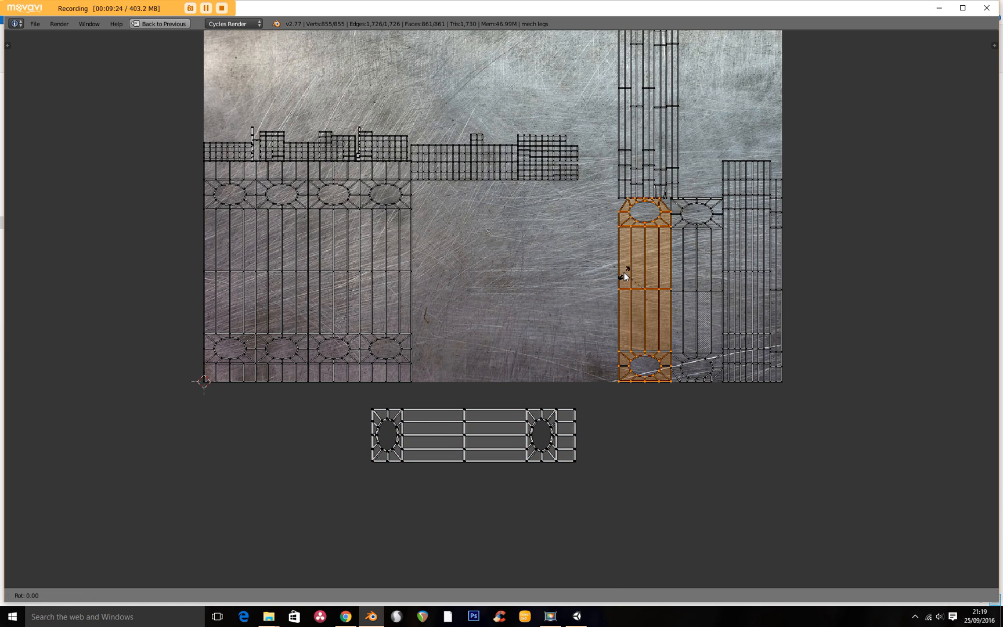
text(-90)
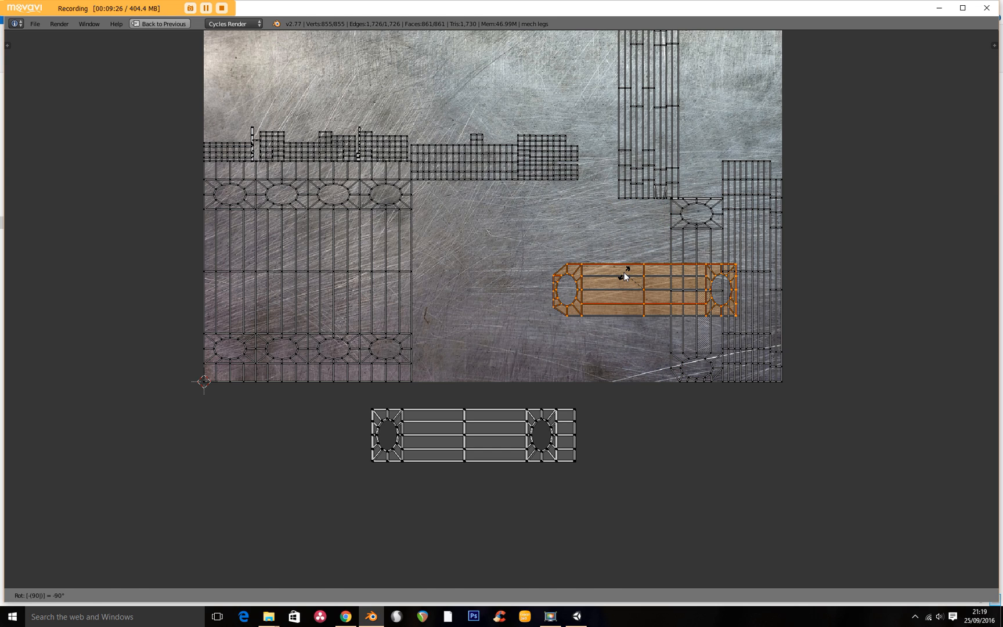
key(Return)
key(g)
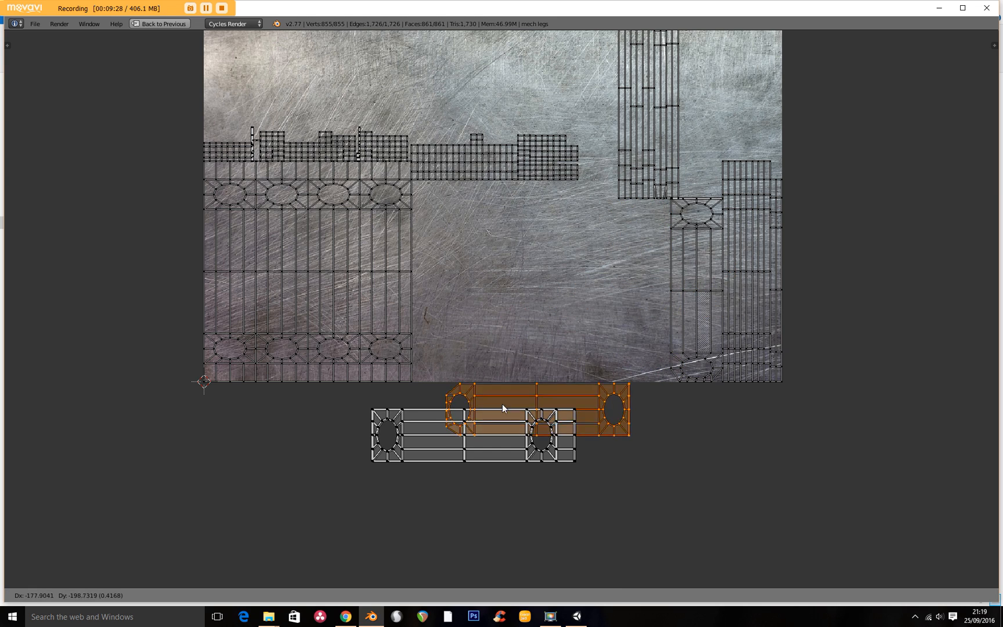
click(428, 429)
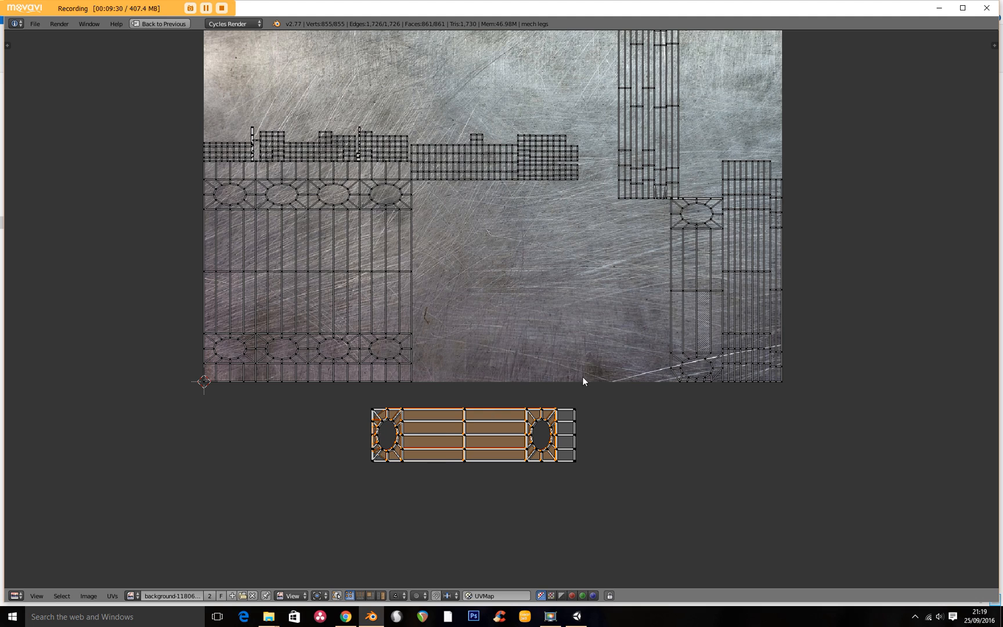
Rotate the leg island with the chamfered lower end by 90° and overlay it on the stack with its holes aligned.
right_click(696, 224)
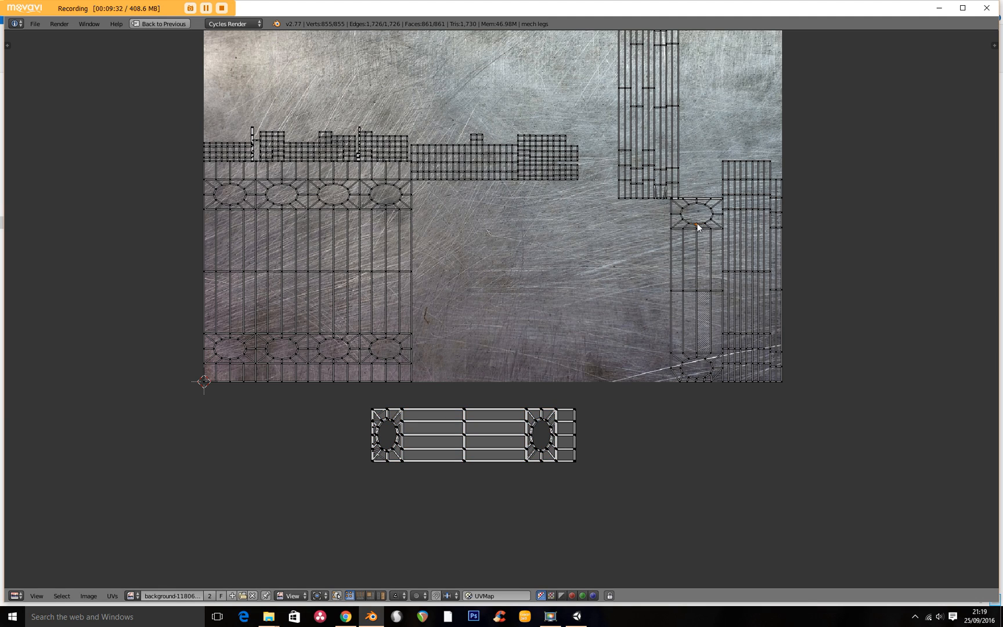
text(lr)
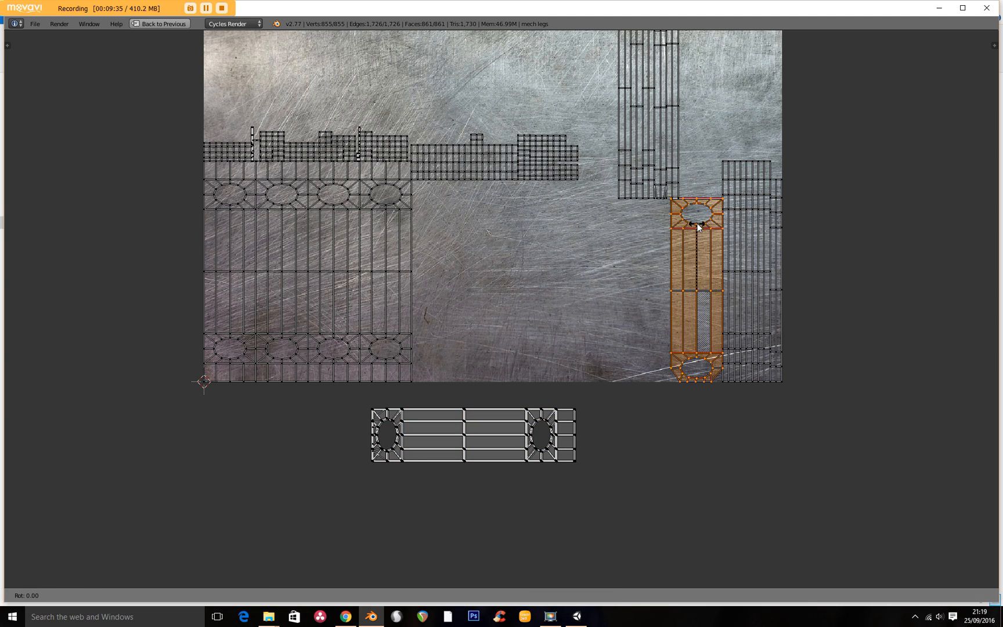
text(90)
key(Return)
key(g)
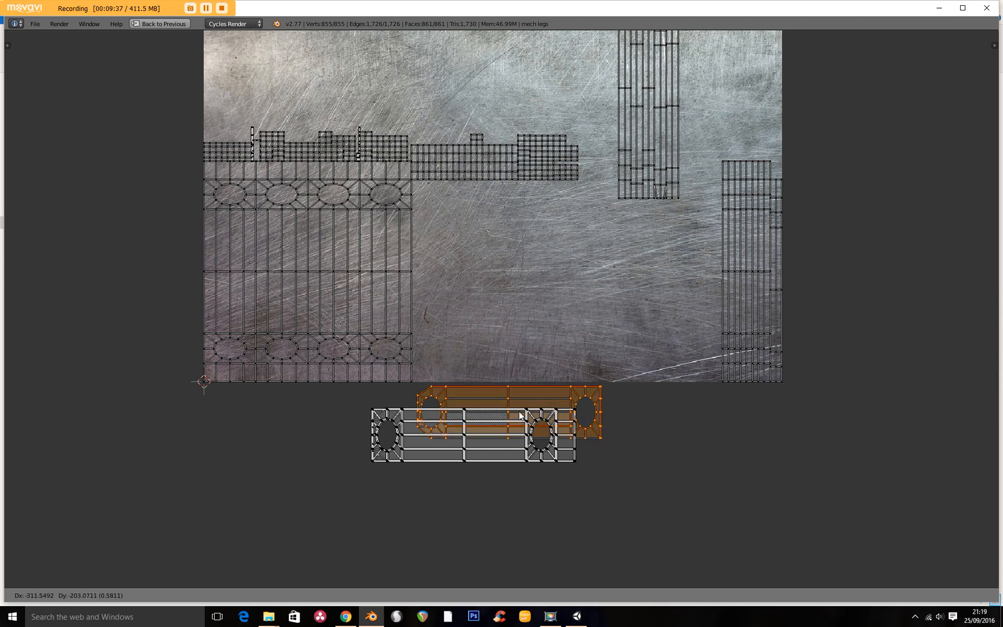
click(473, 429)
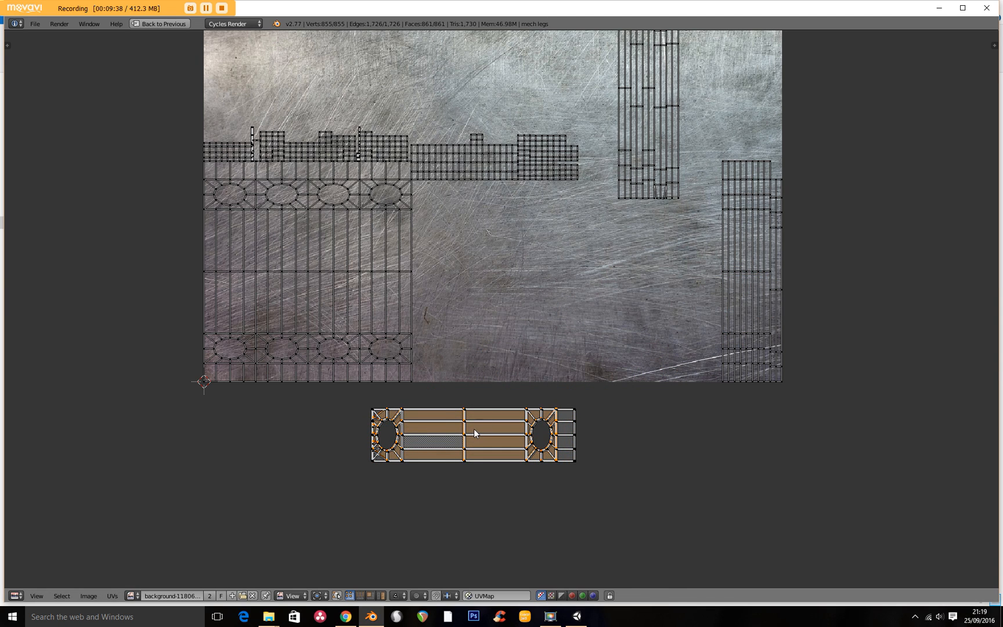
Rotate the rightmost of the four two-holed leg islands on the image by 90° and overlay it on the stack, matching the holes.
right_click(399, 336)
key(l)
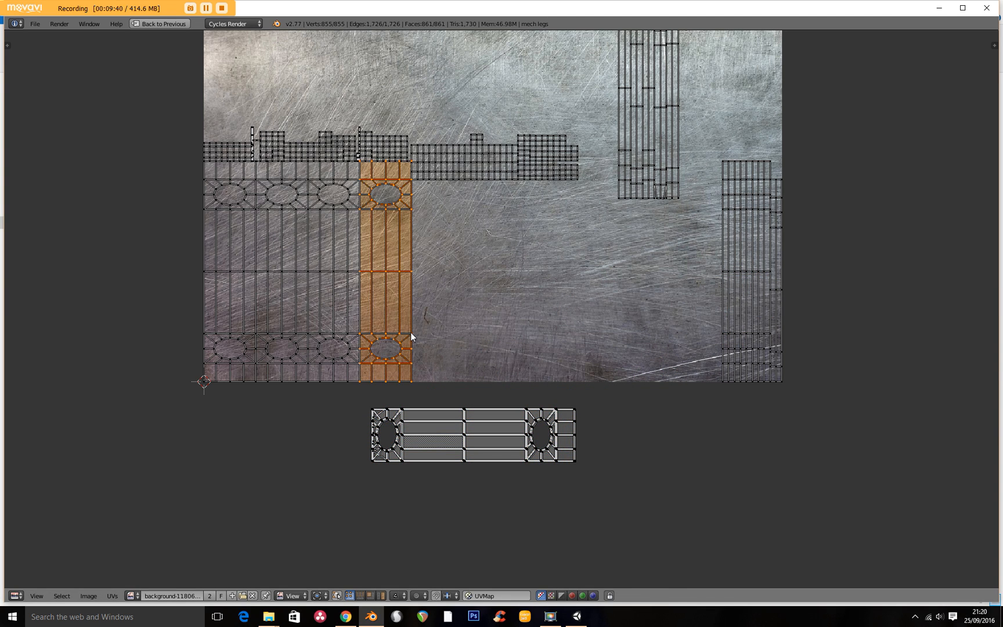
text(r90)
key(Return)
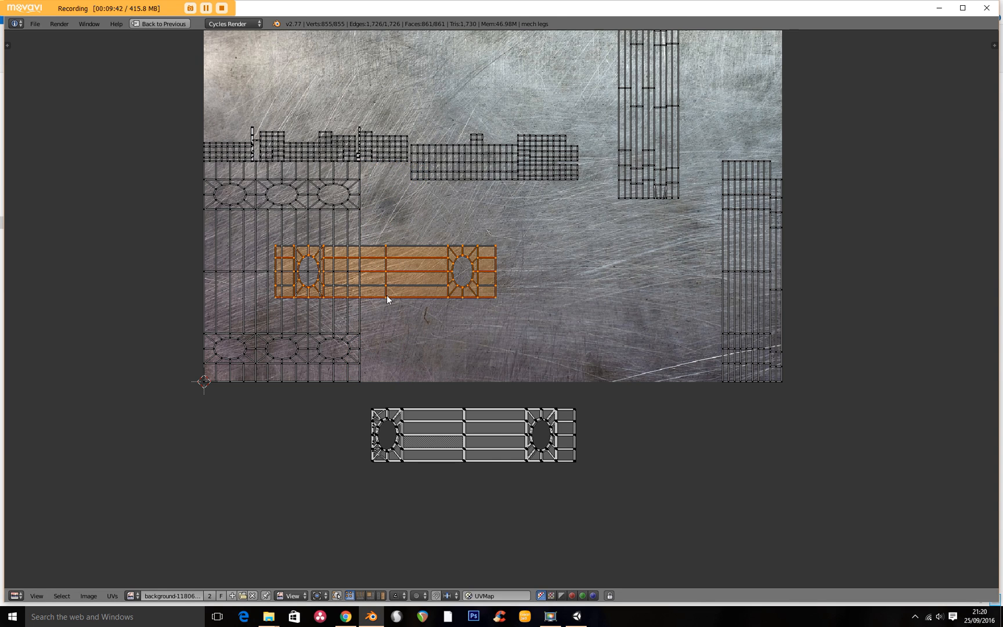
key(g)
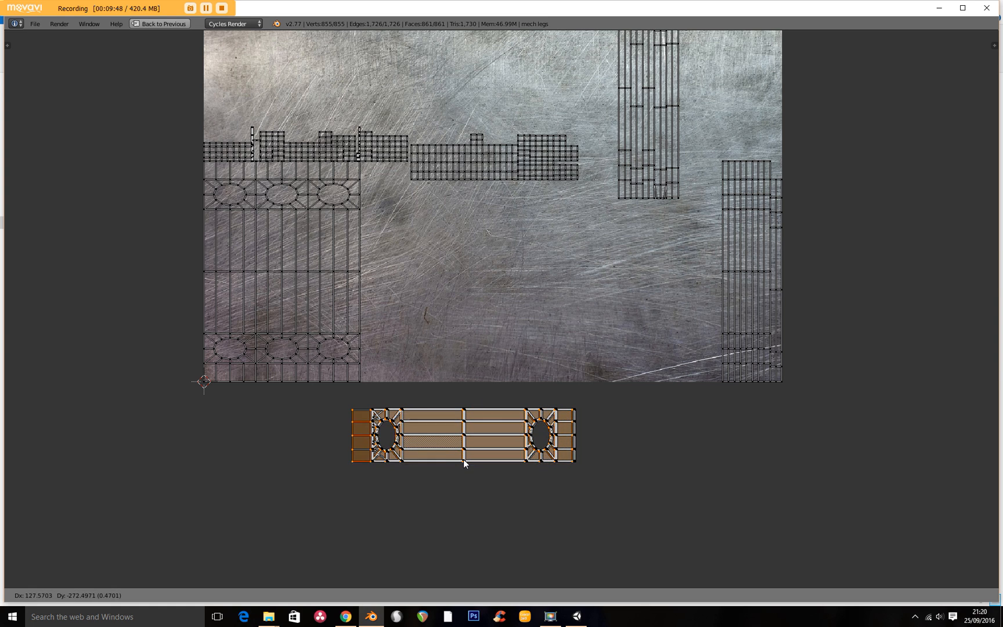
click(467, 458)
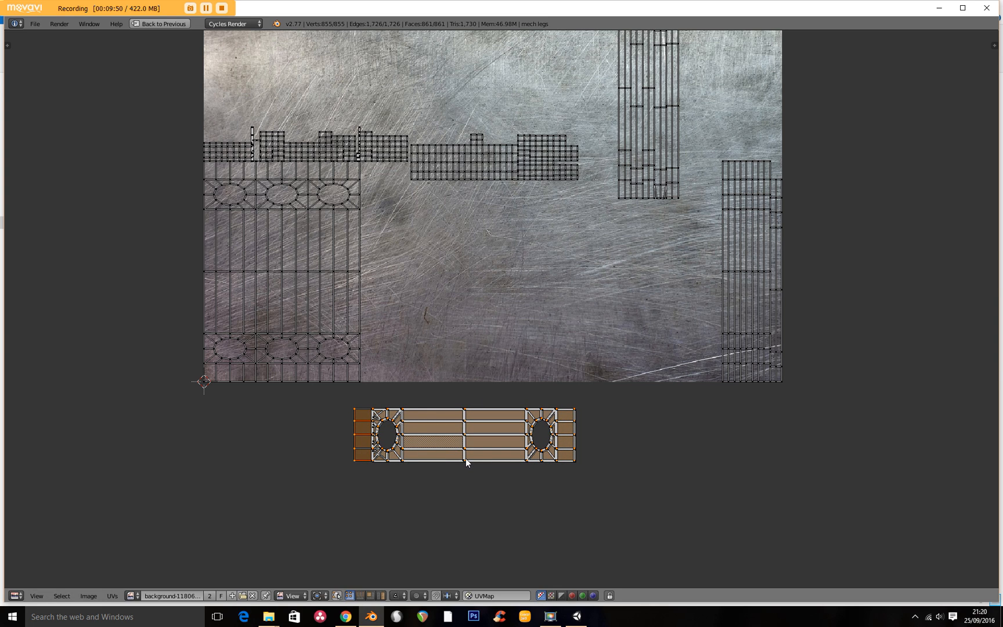
Rotate the rightmost of the three remaining two-holed leg islands by 90° and place it over the stack below the image.
right_click(357, 335)
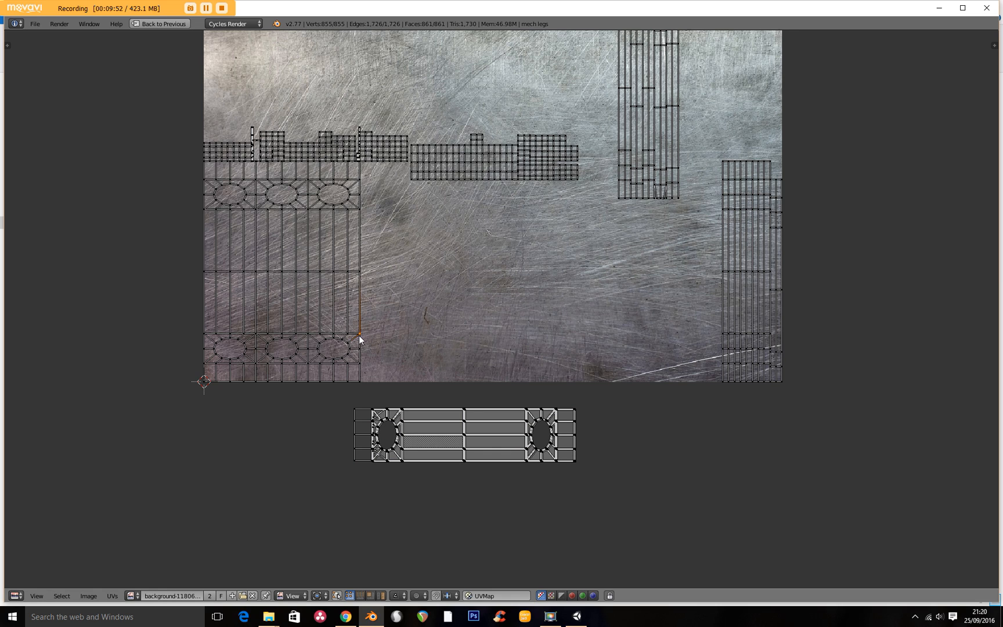
text(lr)
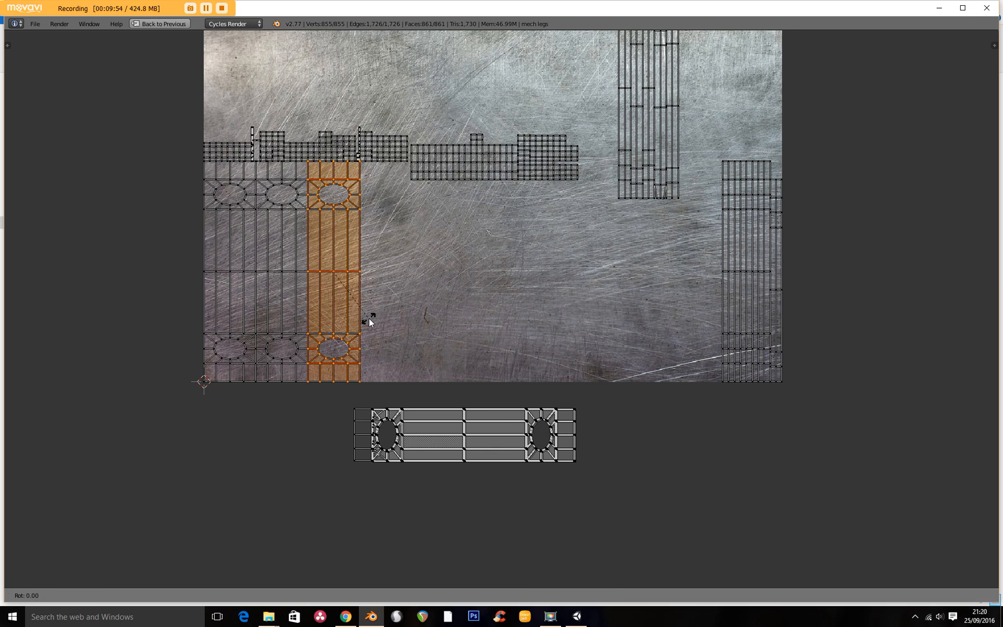
text(90)
key(Return)
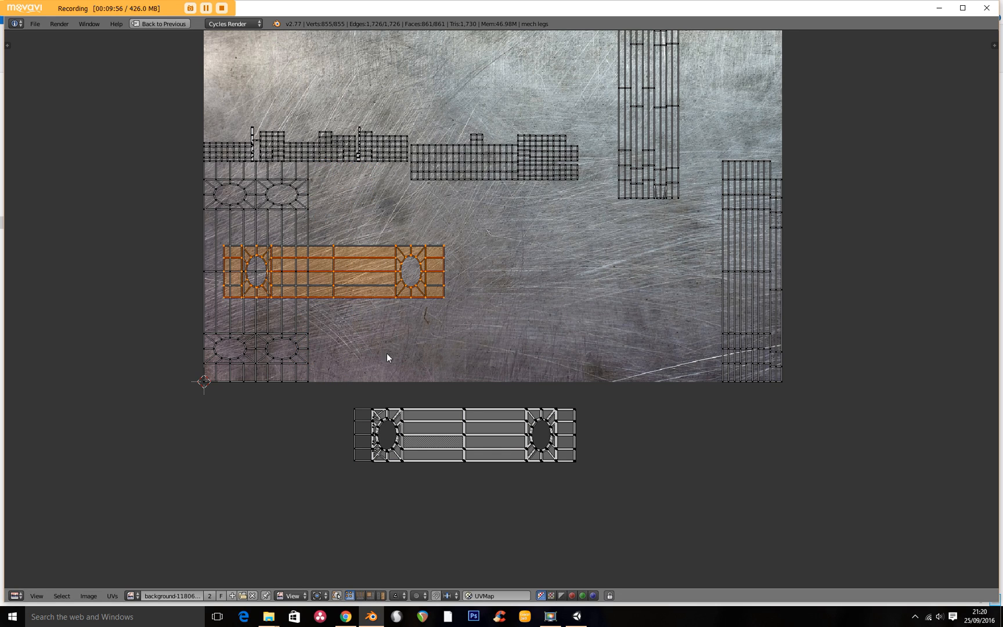
key(g)
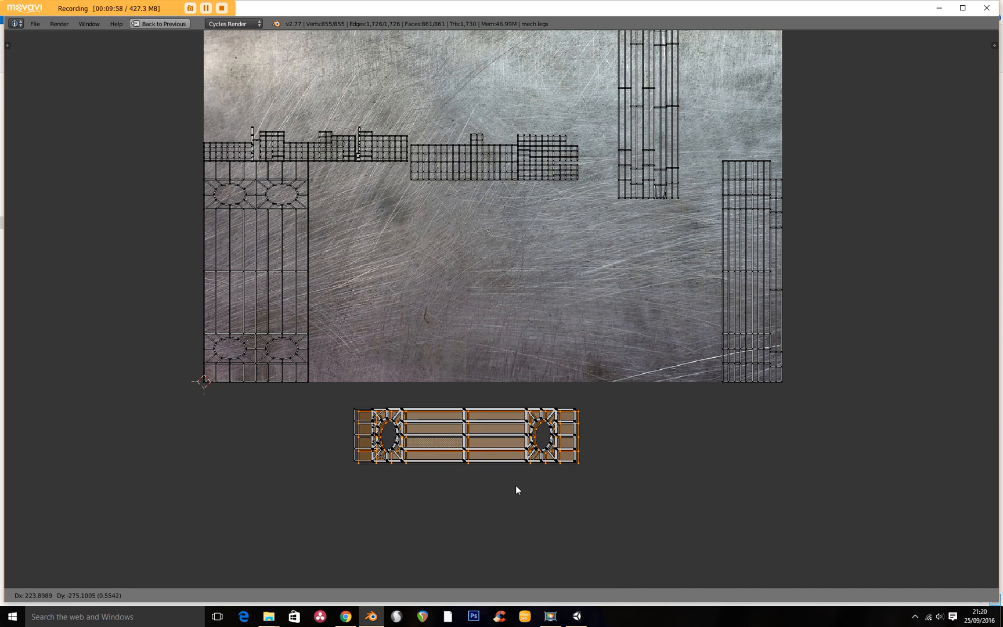
click(514, 487)
Rotate the right one of the last two two-holed leg islands by 90° and align it with the stack.
right_click(295, 273)
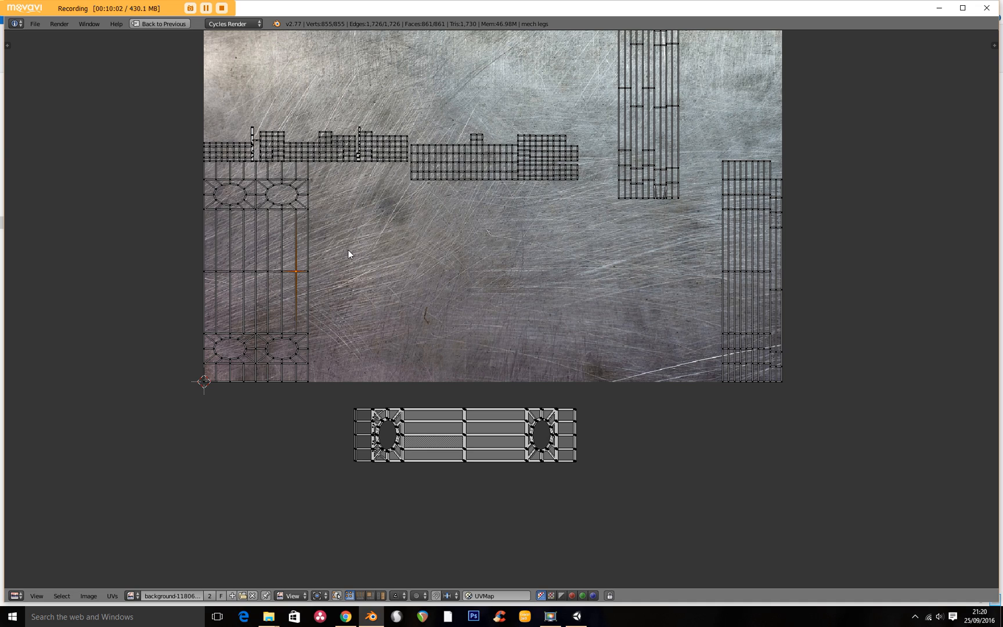
key(ctrl+l)
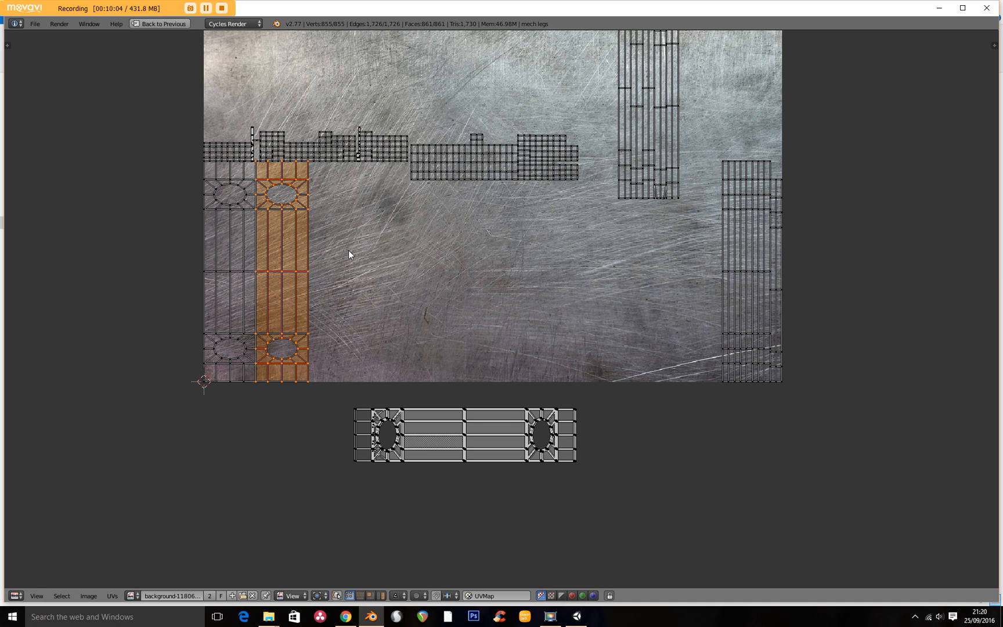
text(90)
key(Return)
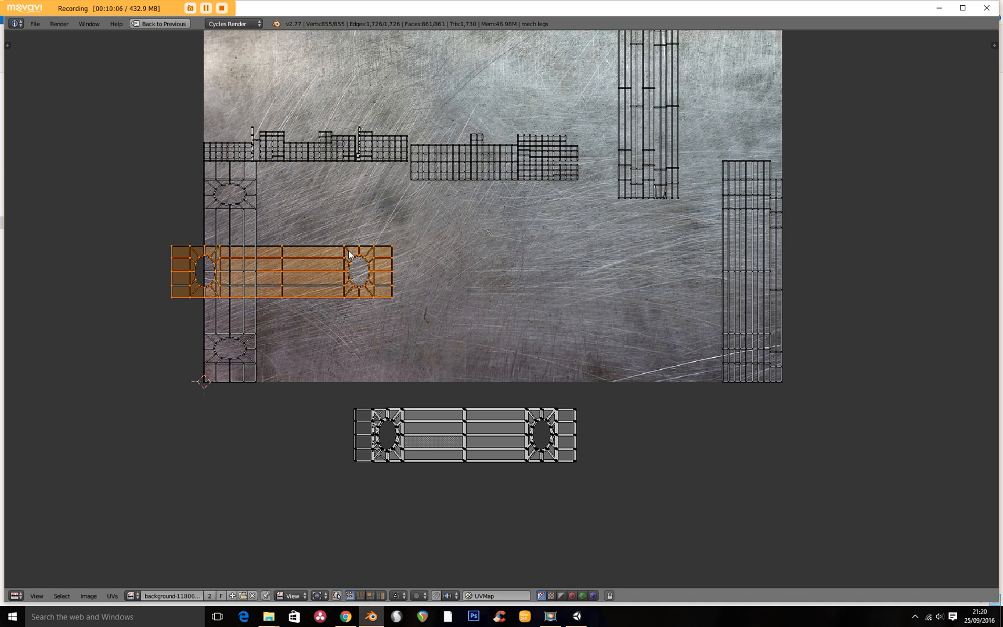
key(g)
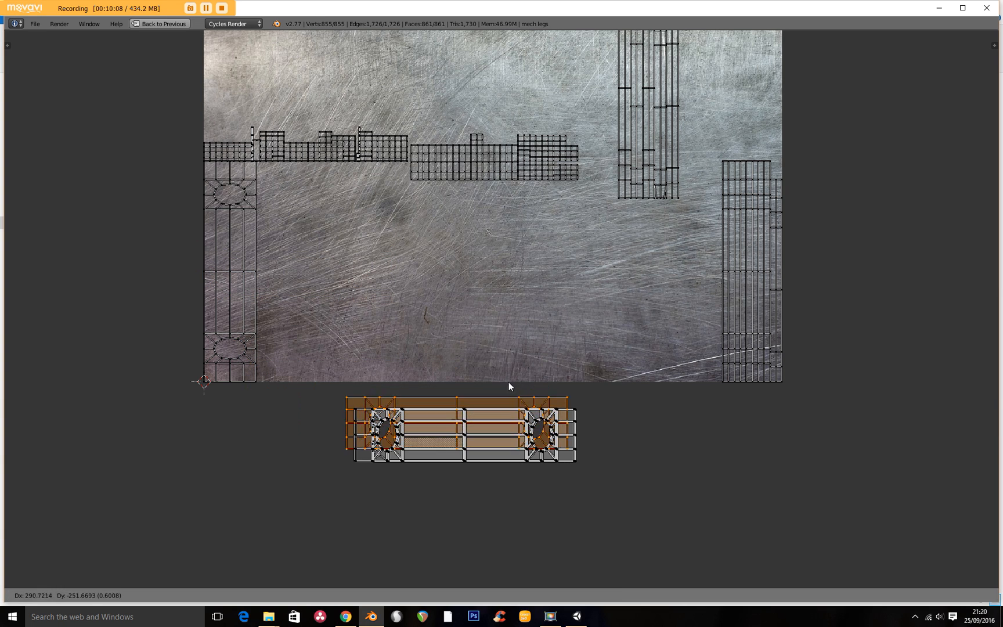
click(514, 391)
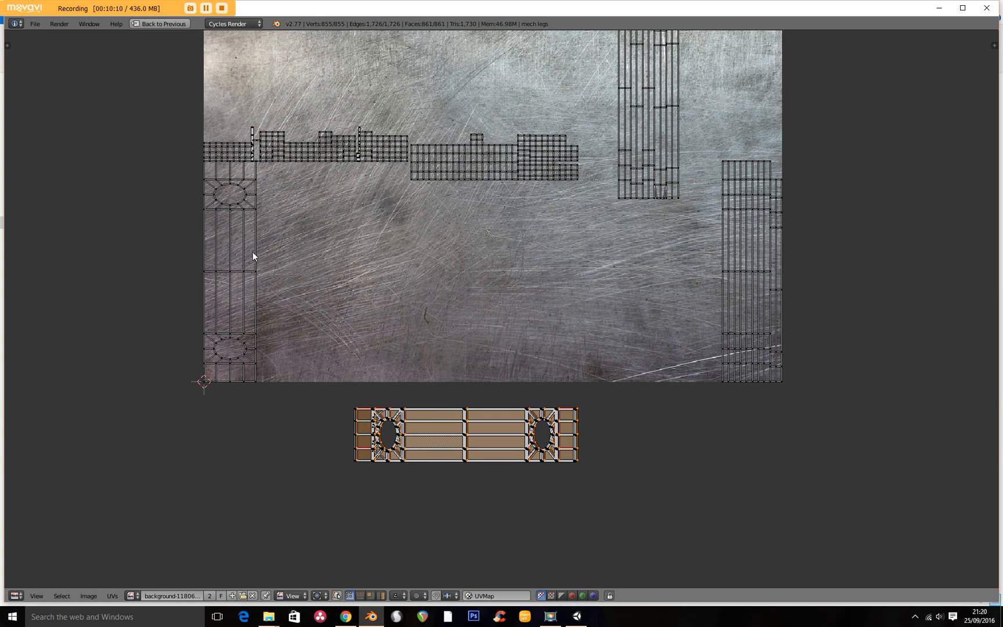
Rotate the last two-holed leg island by 90°, overlay it on the stack with its holes aligned, and clear the selection.
key(a)
text(l)
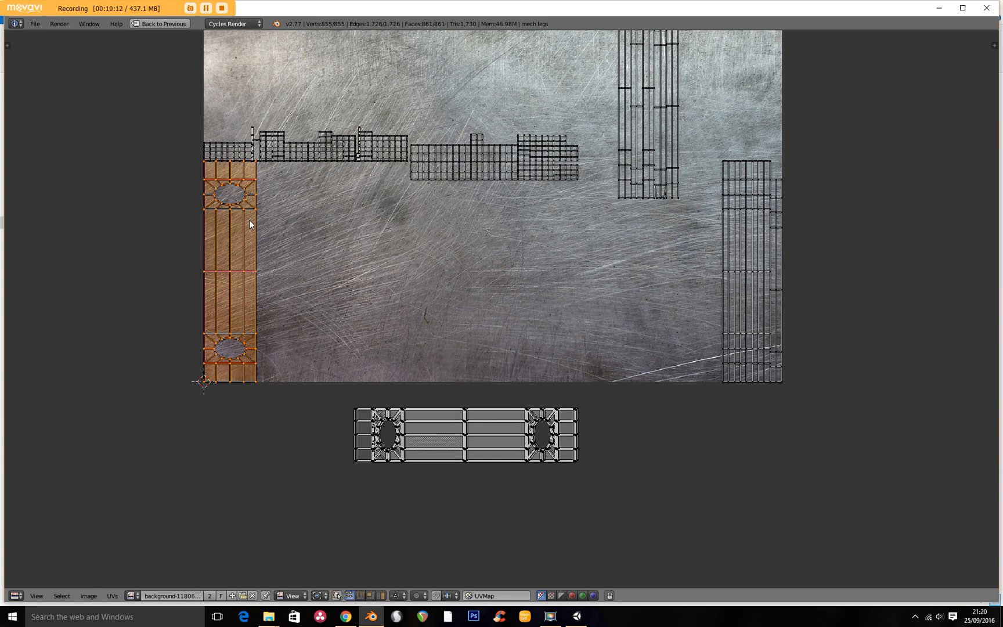
text(90)
key(Return)
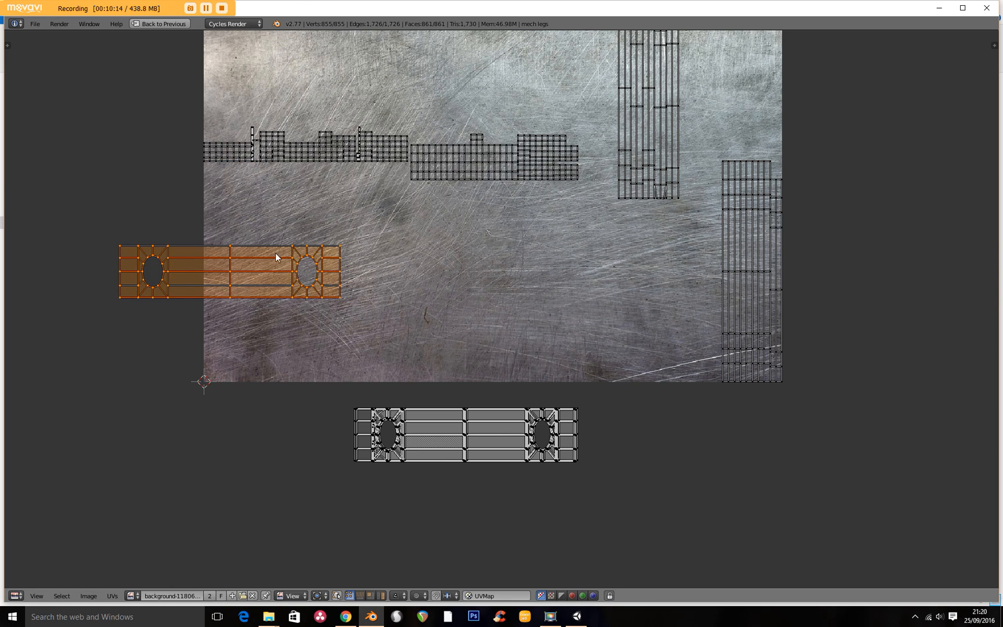
key(g)
click(480, 381)
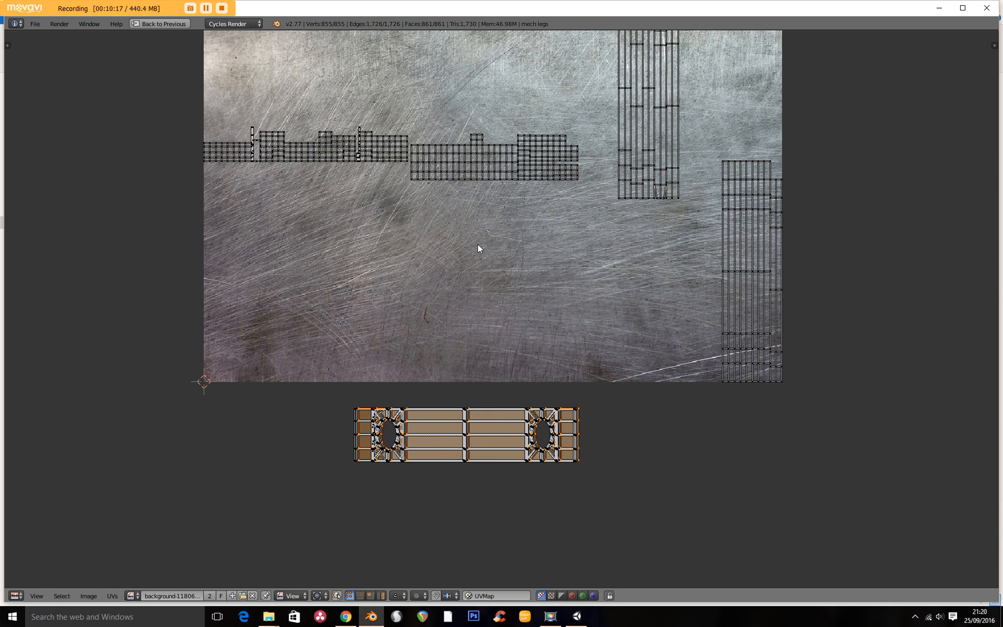
key(a)
Move the block of narrow strips at the image's lower right corner off the image to the right and rotate it by 90°.
scroll(476, 250, down, 2)
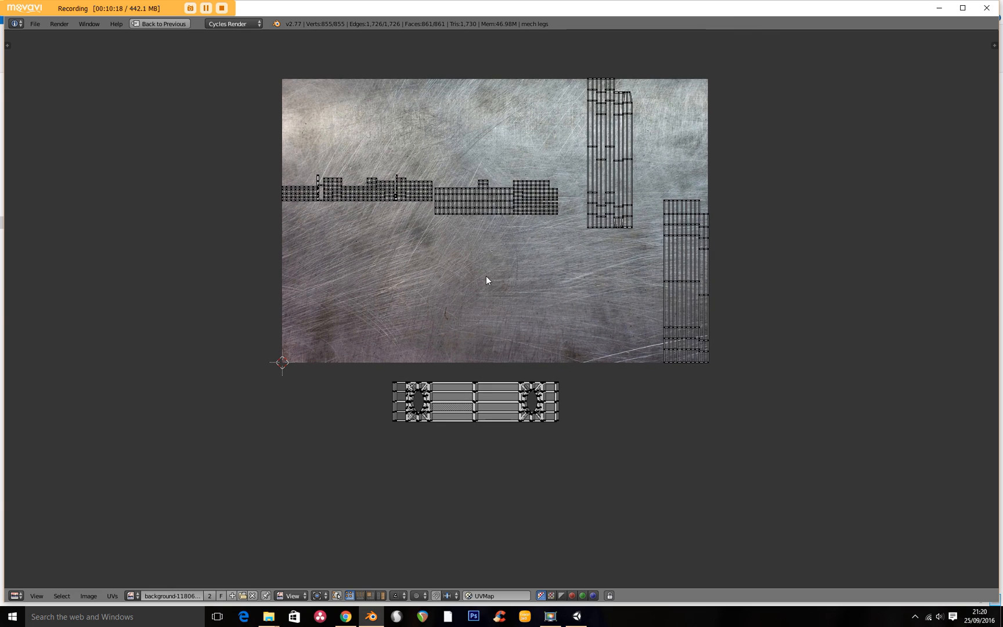
key(b)
drag(652, 163, 796, 374)
key(g)
click(879, 298)
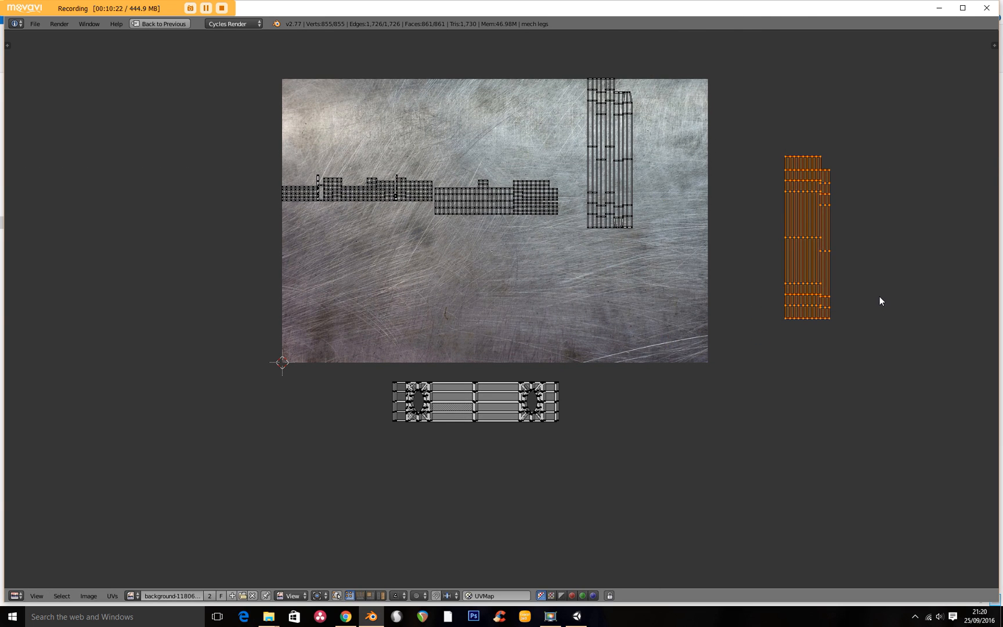
text(r90)
key(Return)
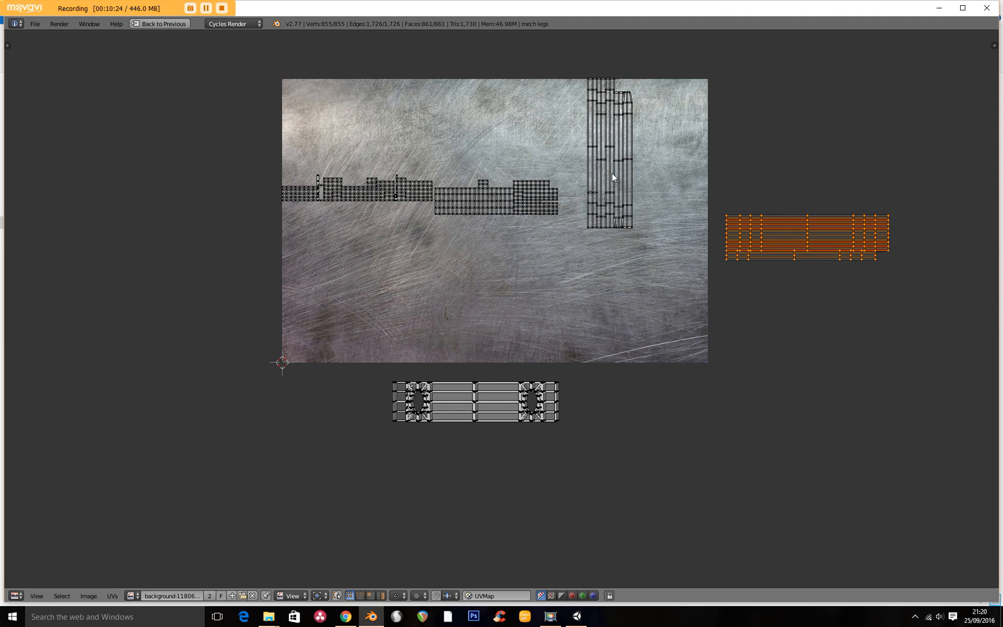
Rotate the block of narrow strips at the image's upper edge by 90° and place it under the other block outside the image.
key(a)
key(b)
drag(580, 43, 673, 273)
text(r90)
key(Return)
key(g)
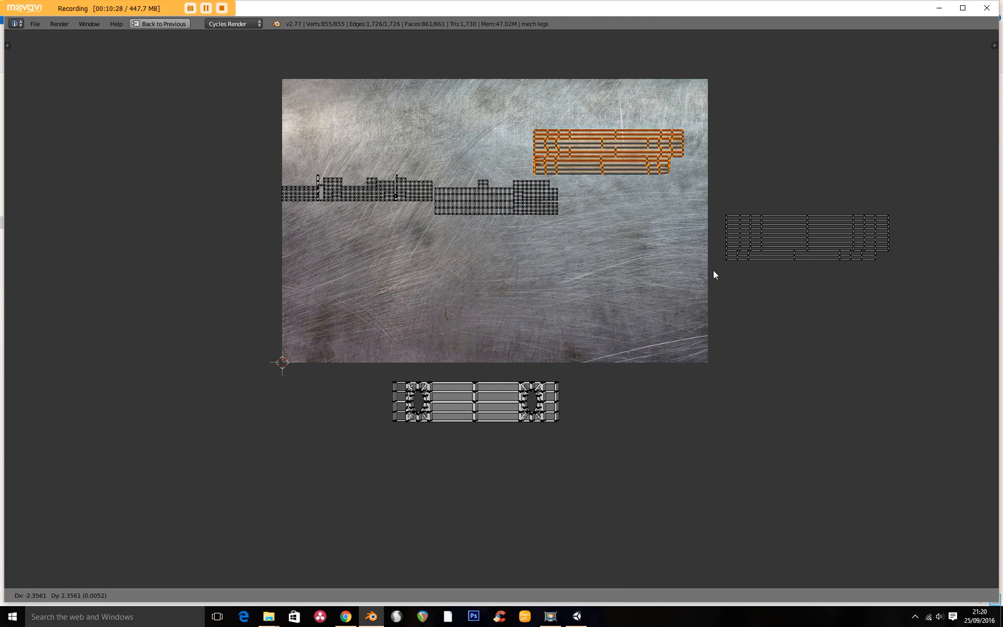
click(828, 346)
Move the row of small gridded islands off the image to the empty area at its lower right, then clear the selection.
key(a)
key(b)
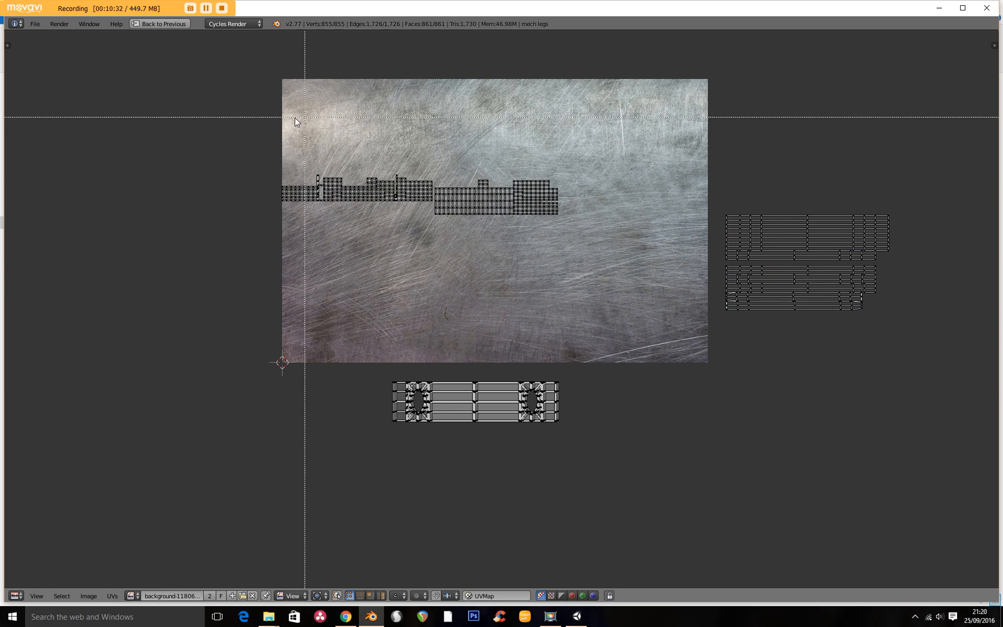
drag(251, 141, 542, 251)
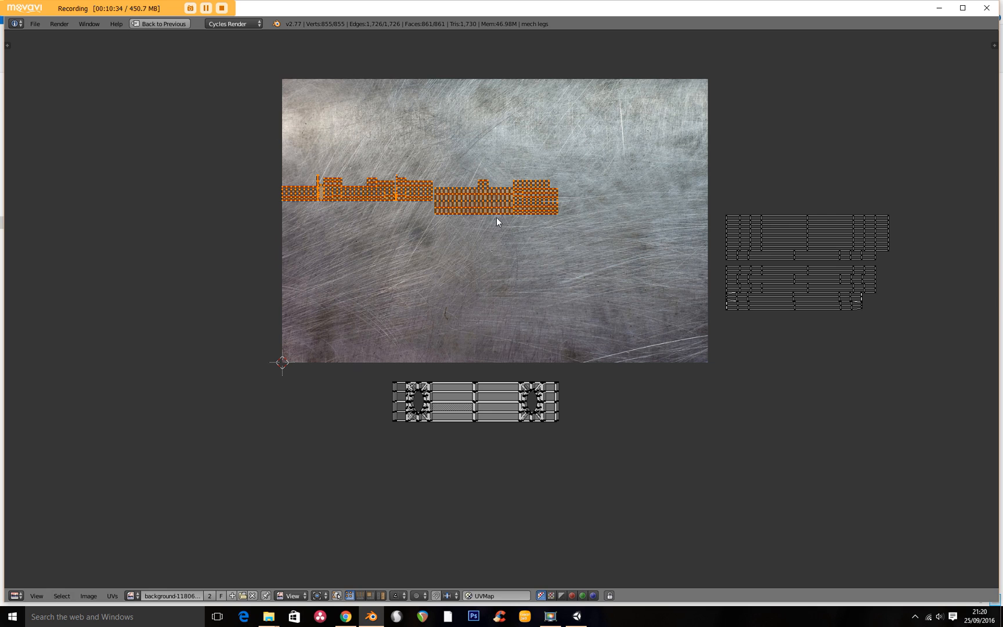
key(g)
click(863, 431)
key(a)
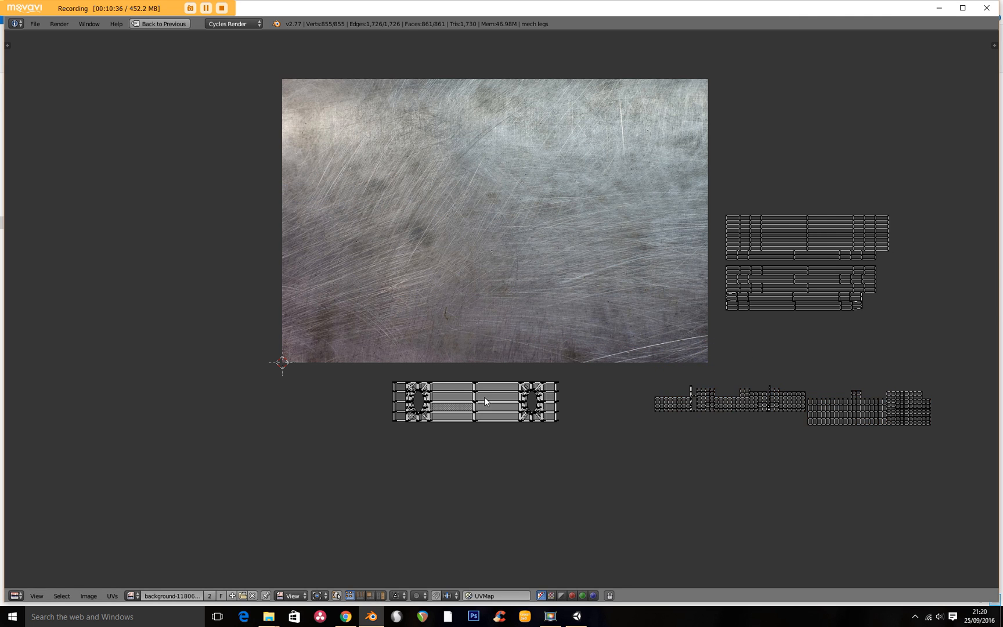
Select the whole stack of overlapping leg islands and move it onto the middle of the metal image.
key(b)
drag(360, 340, 576, 492)
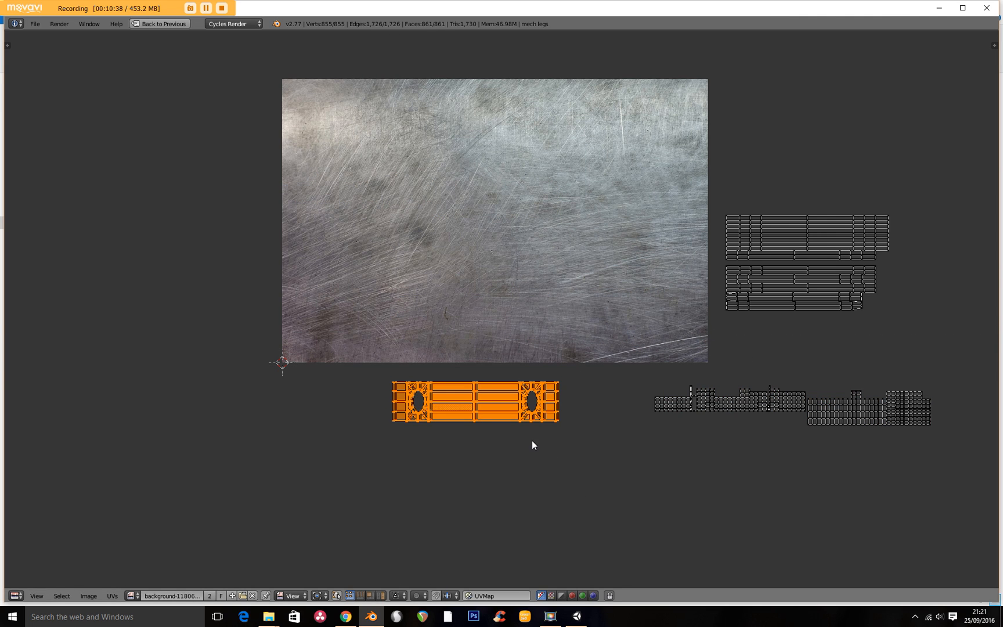
key(g)
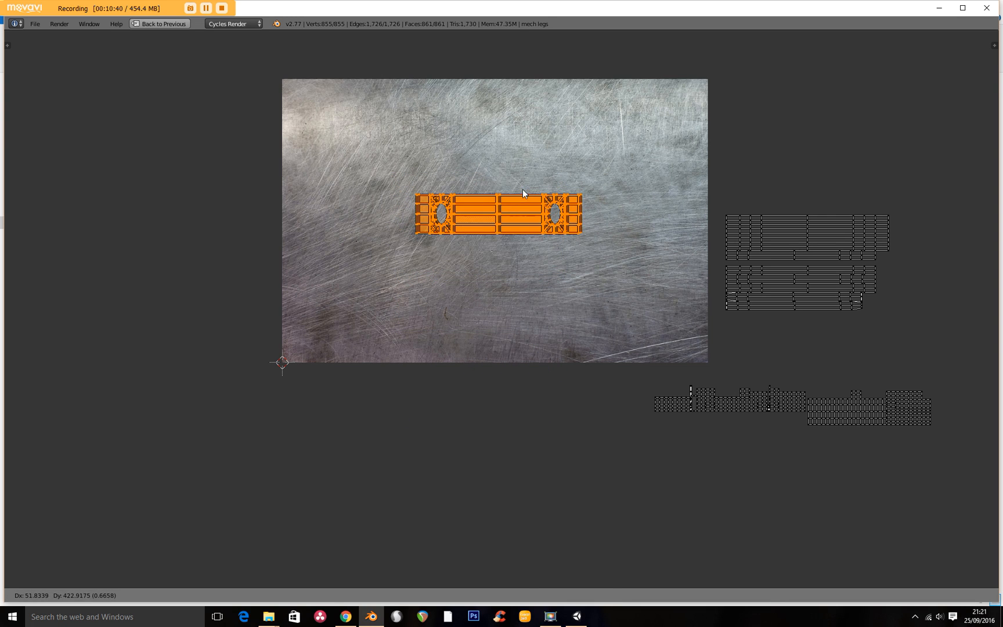
click(524, 193)
Stretch the stacked leg islands along X and Y to cover most of the metal image, and recentre them on it.
key(s)
key(x)
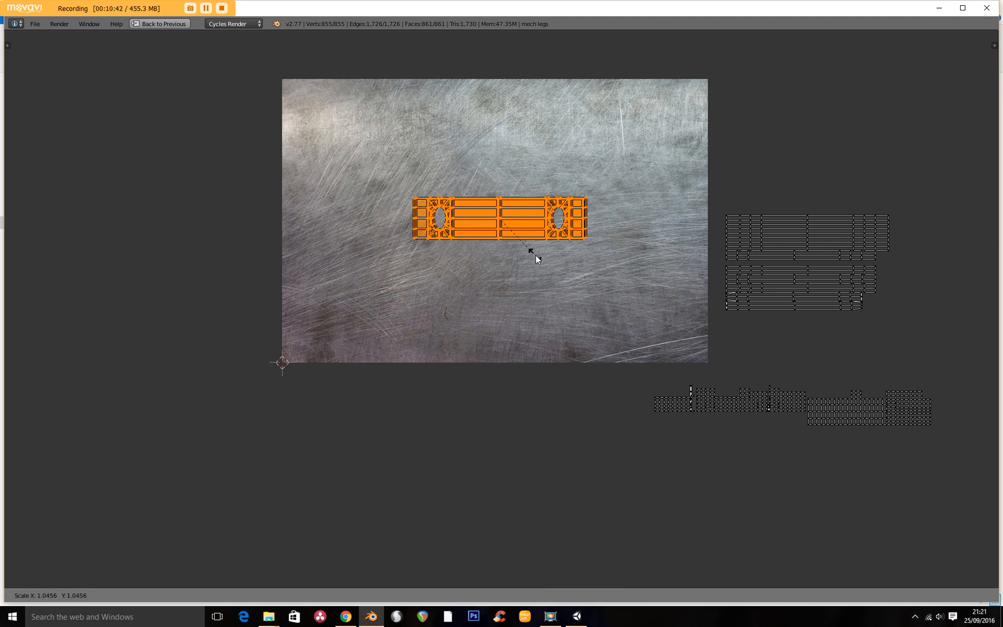
click(577, 307)
key(s)
key(y)
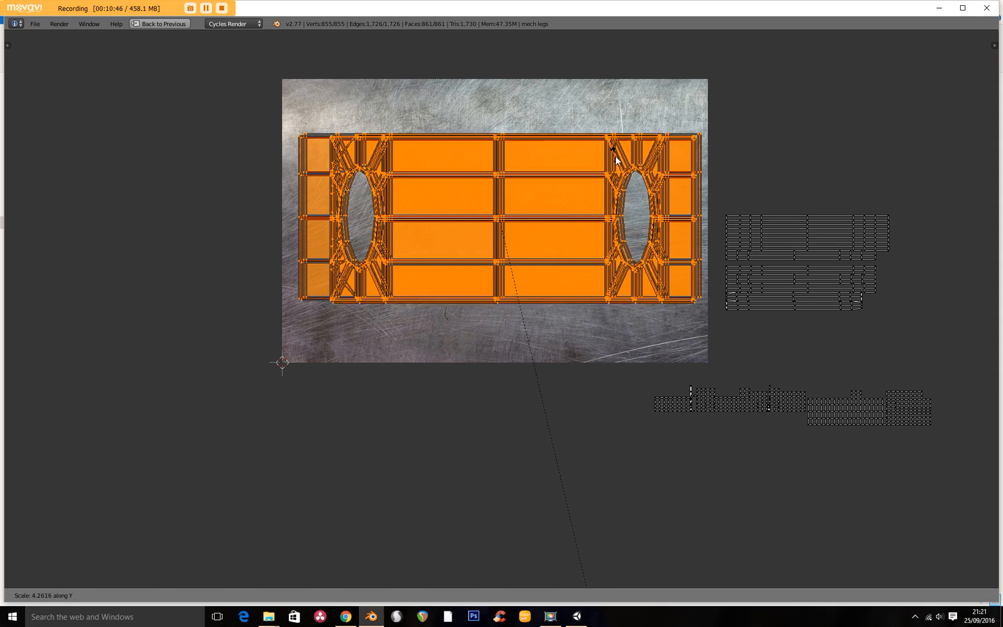
click(612, 273)
key(g)
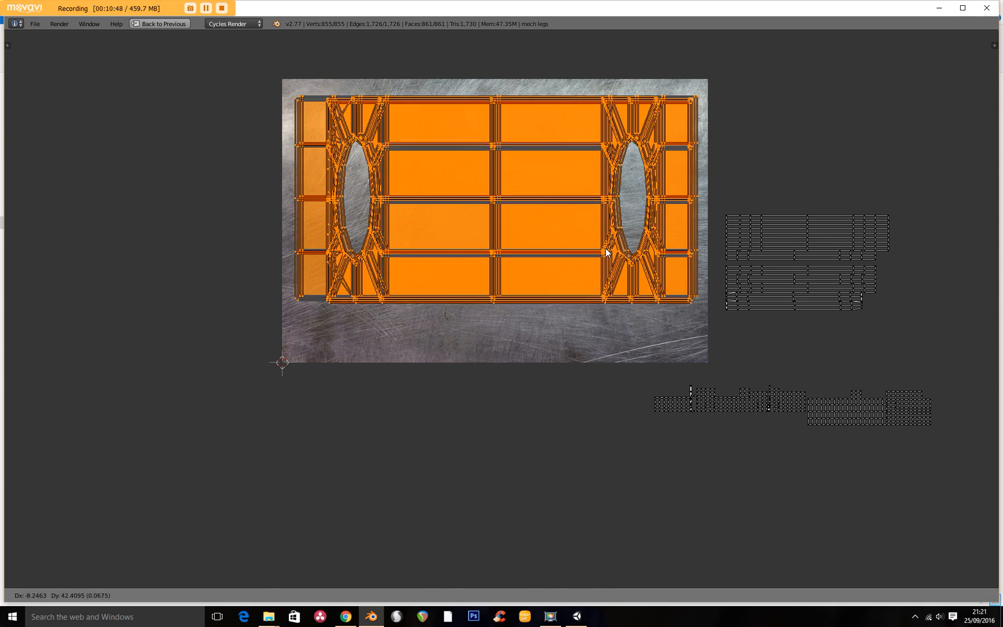
click(607, 246)
Return to the full editor layout and examine the scratched metal texture on the mech legs in Object Mode, up close and from several angles.
key(ctrl+Up)
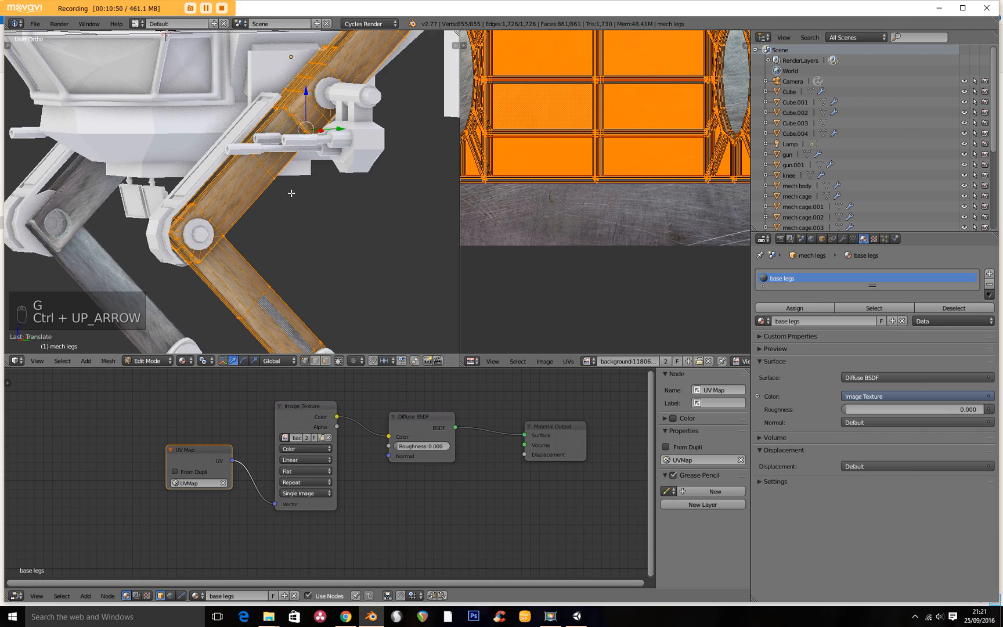
scroll(292, 192, up, 8)
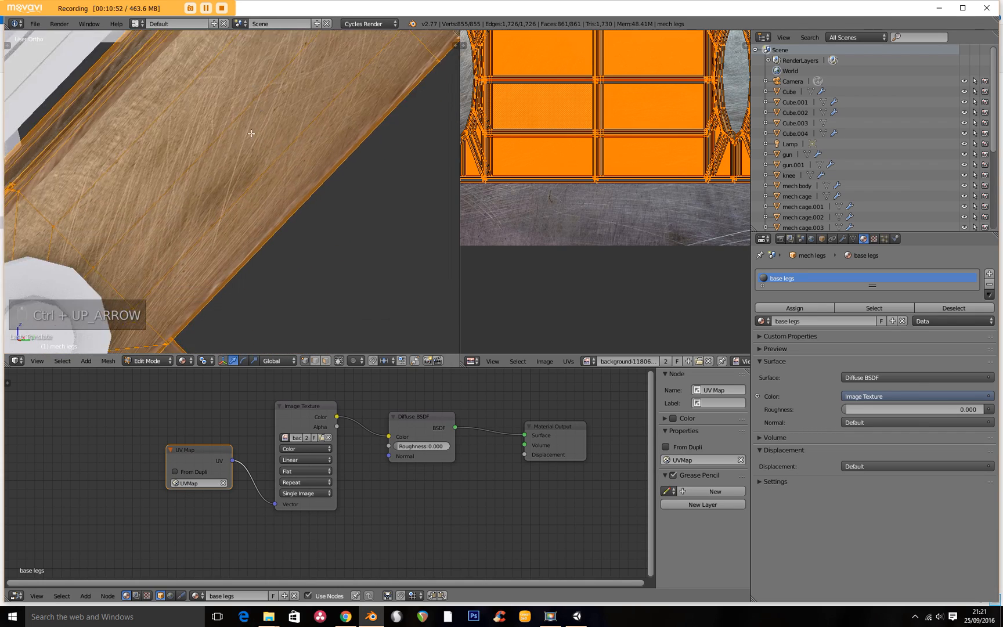
scroll(251, 134, down, 8)
middle_drag(251, 134, 172, 191)
scroll(237, 200, down, 8)
key(Tab)
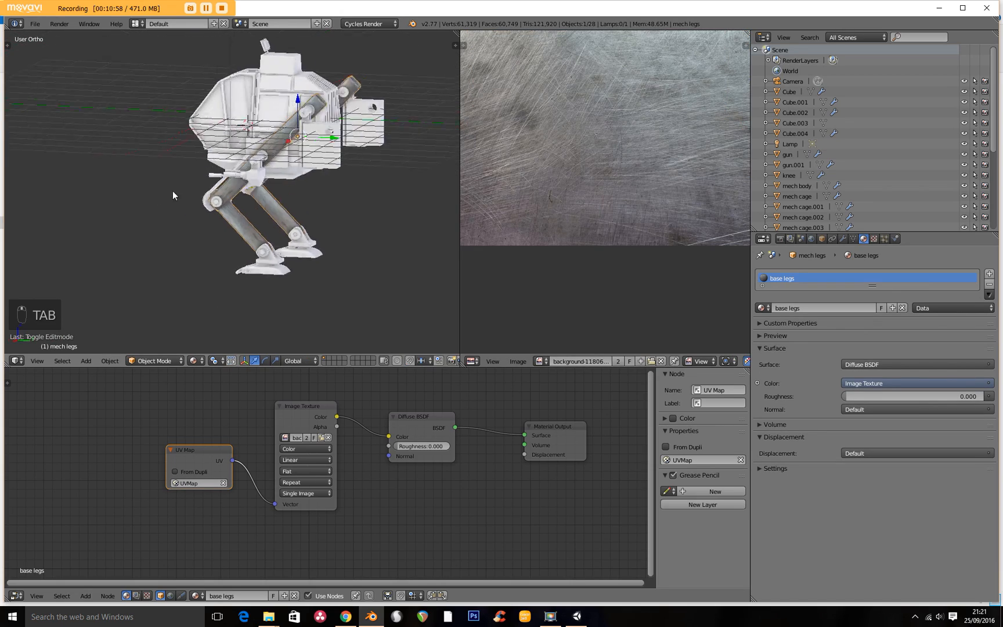
scroll(223, 152, up, 10)
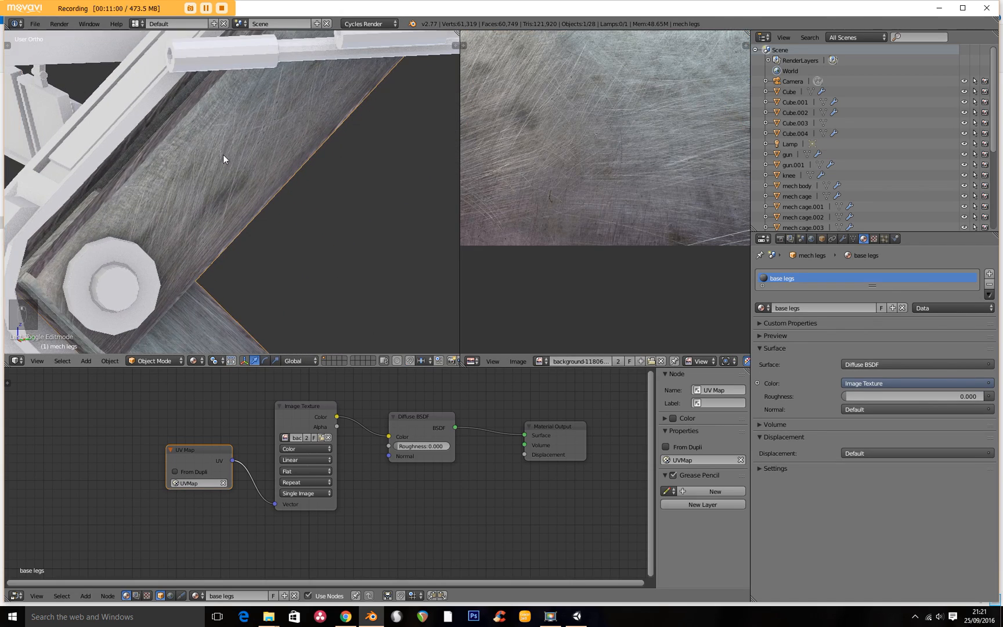
middle_drag(223, 154, 255, 272)
scroll(255, 272, down, 5)
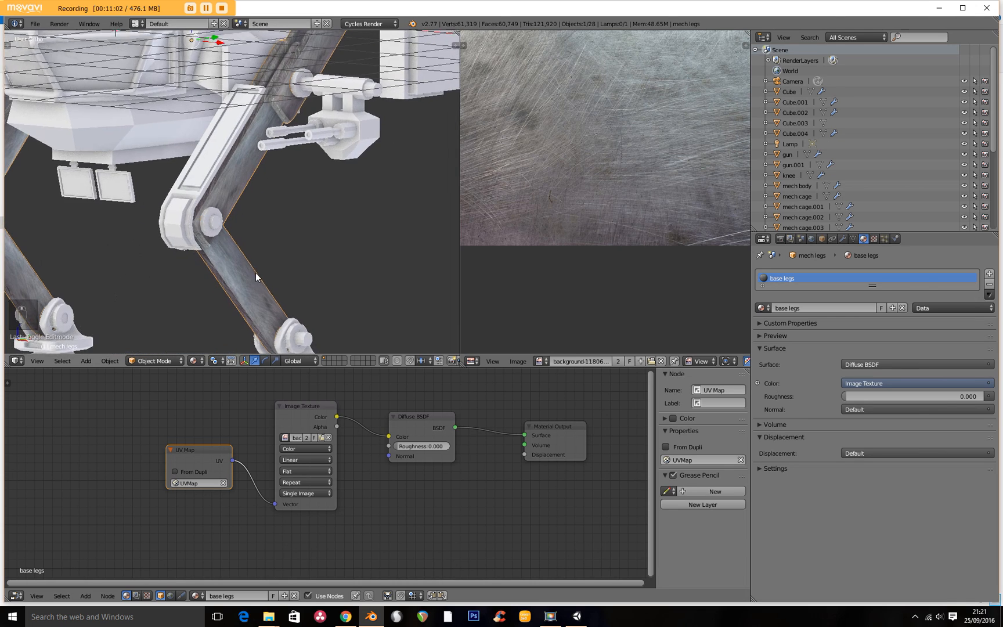
scroll(256, 272, down, 3)
scroll(324, 208, down, 3)
middle_drag(324, 208, 332, 240)
Try scaling all the leg UV islands up far beyond the metal image and check the repeating texture on the legs in Object Mode.
key(Tab)
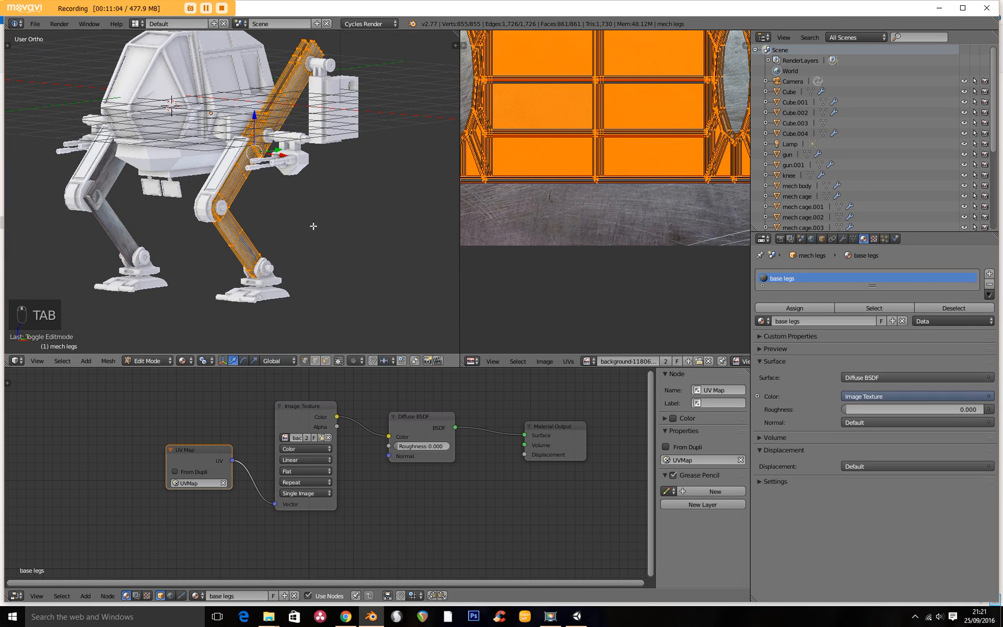
key(s)
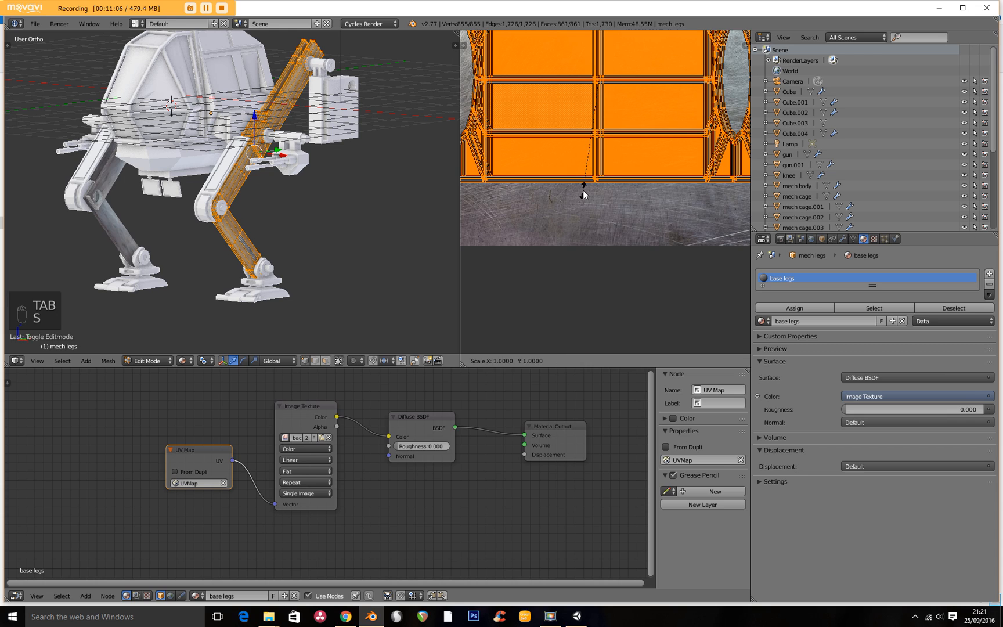
click(582, 189)
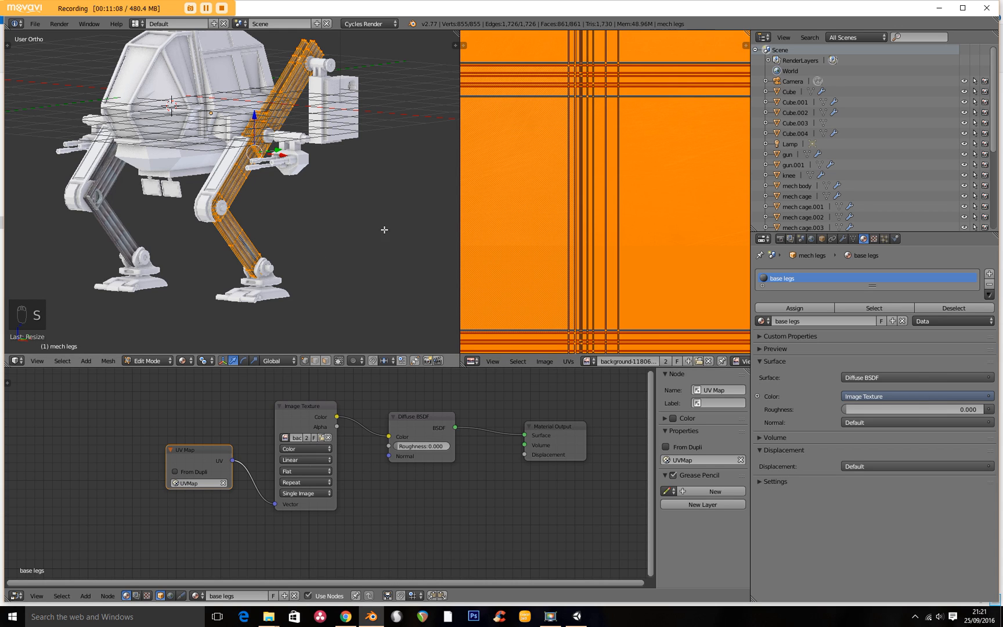
middle_drag(384, 229, 275, 149)
scroll(256, 149, up, 5)
key(Tab)
middle_drag(258, 185, 261, 181)
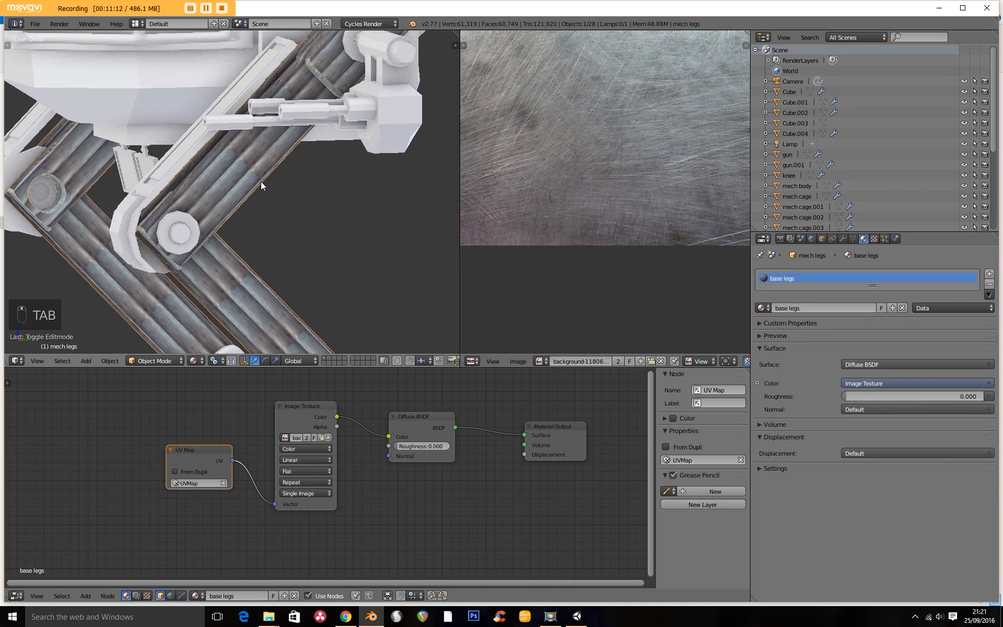
scroll(261, 182, up, 5)
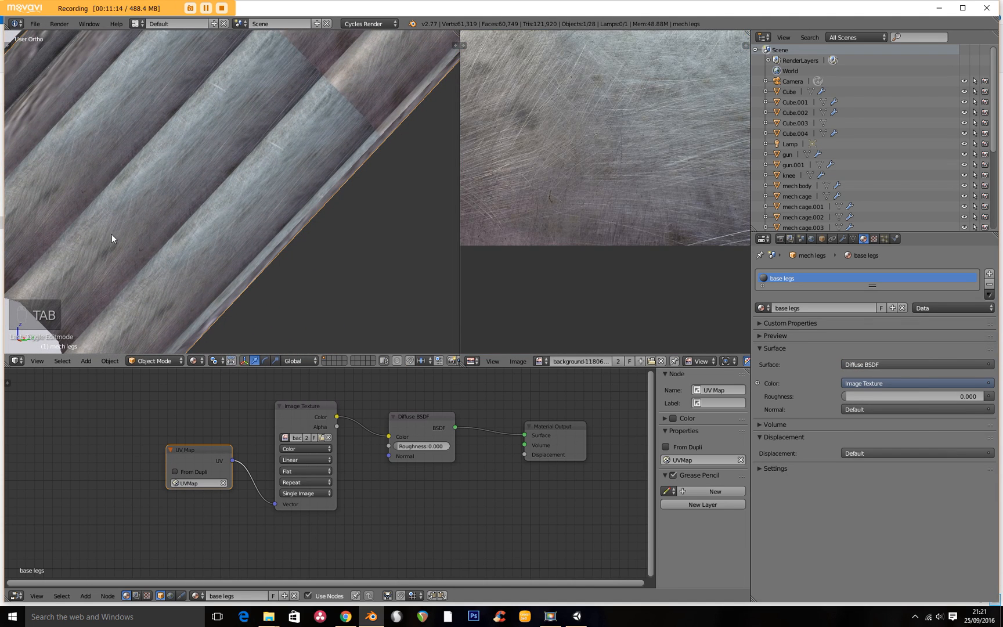
middle_drag(213, 137, 225, 222)
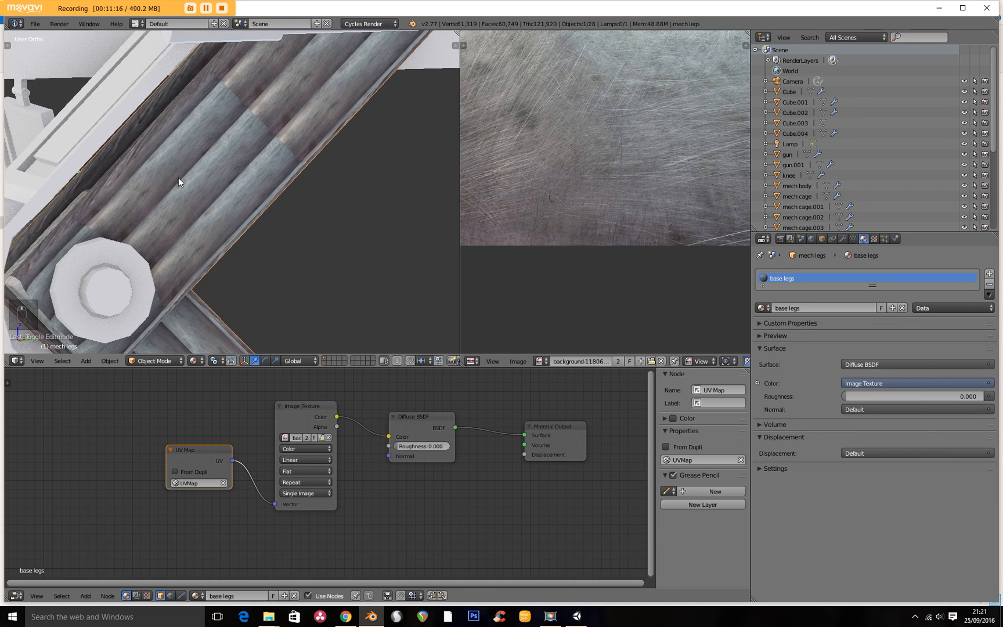
scroll(259, 191, down, 8)
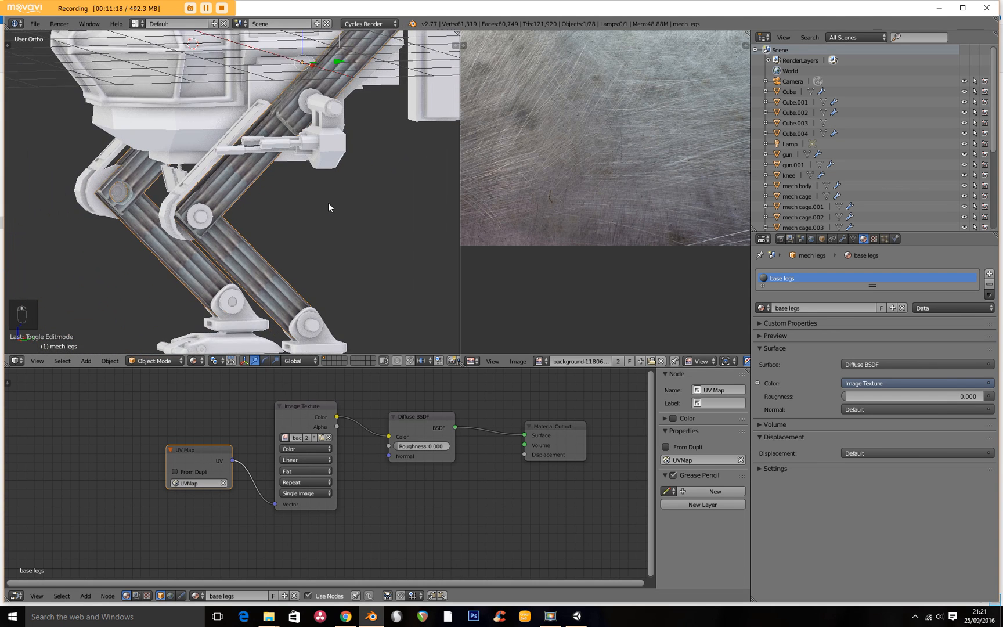
Scale all the leg UV islands by 0.2 and return to Object Mode.
key(Tab)
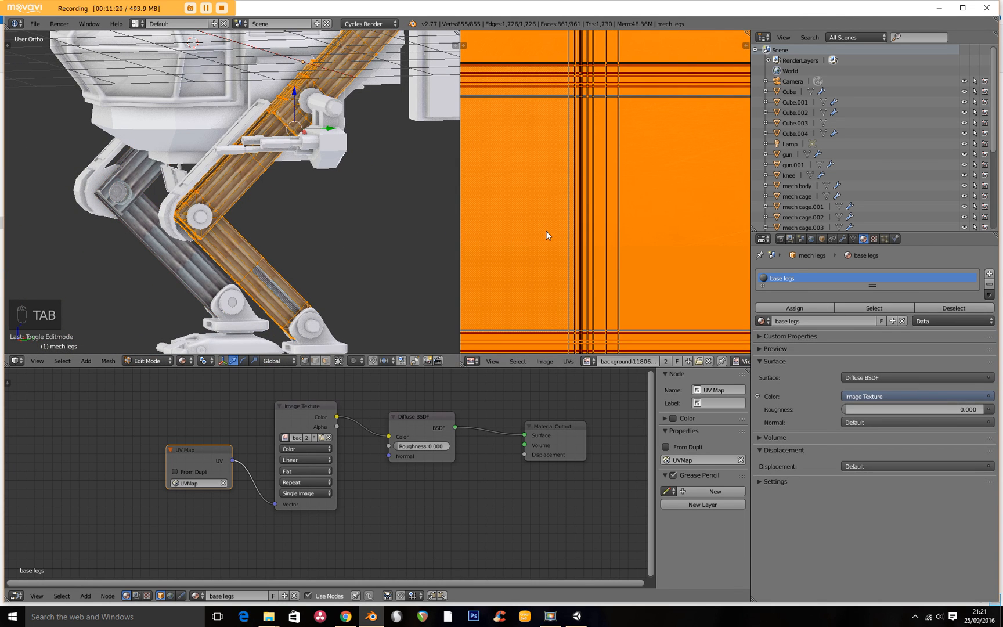
text(s.2)
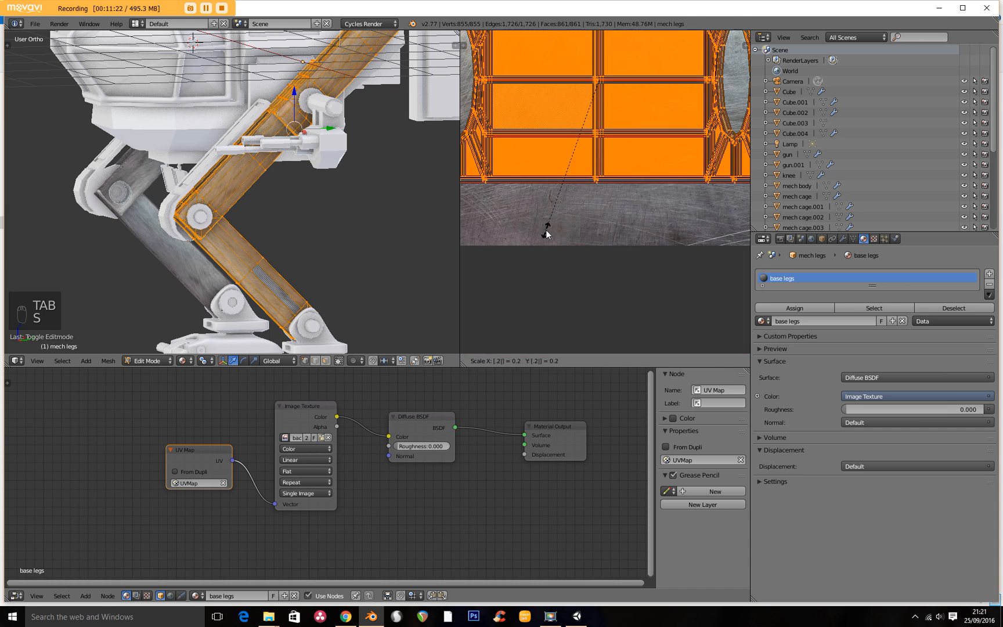
scroll(236, 270, down, 3)
key(Tab)
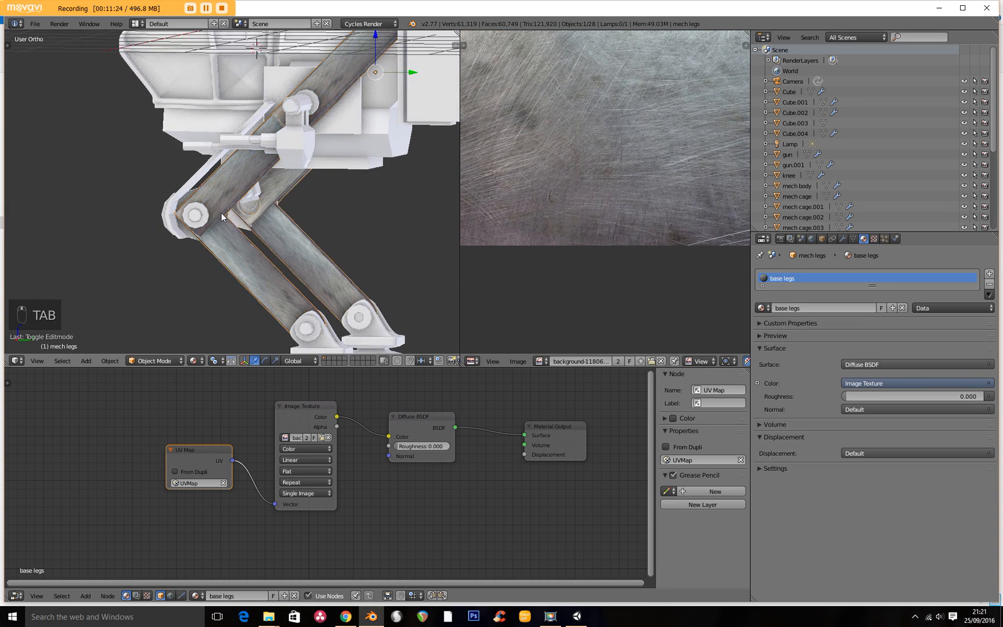
Examine the scratched metal texture on both mech legs from up close, from a distance and from several sides.
scroll(292, 214, up, 4)
scroll(215, 239, down, 3)
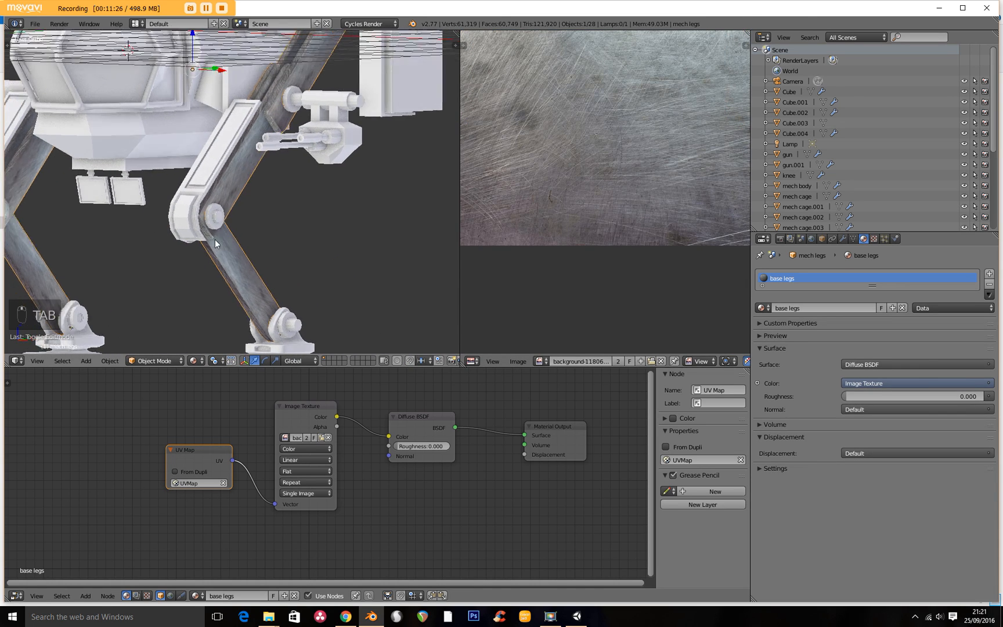
scroll(191, 241, up, 2)
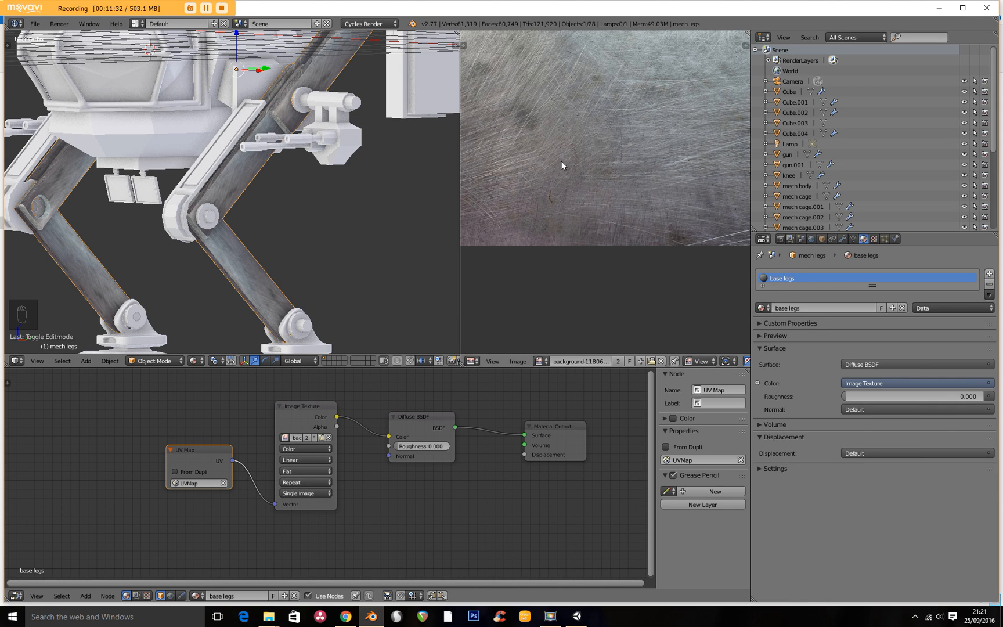
scroll(231, 216, down, 3)
middle_drag(173, 229, 144, 231)
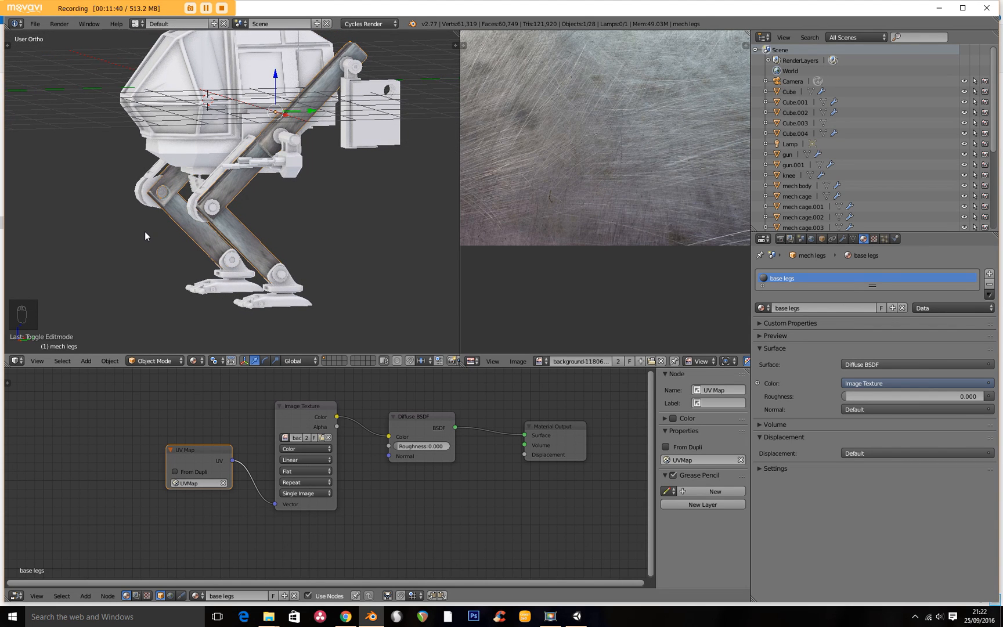
middle_drag(201, 216, 123, 225)
scroll(233, 224, up, 2)
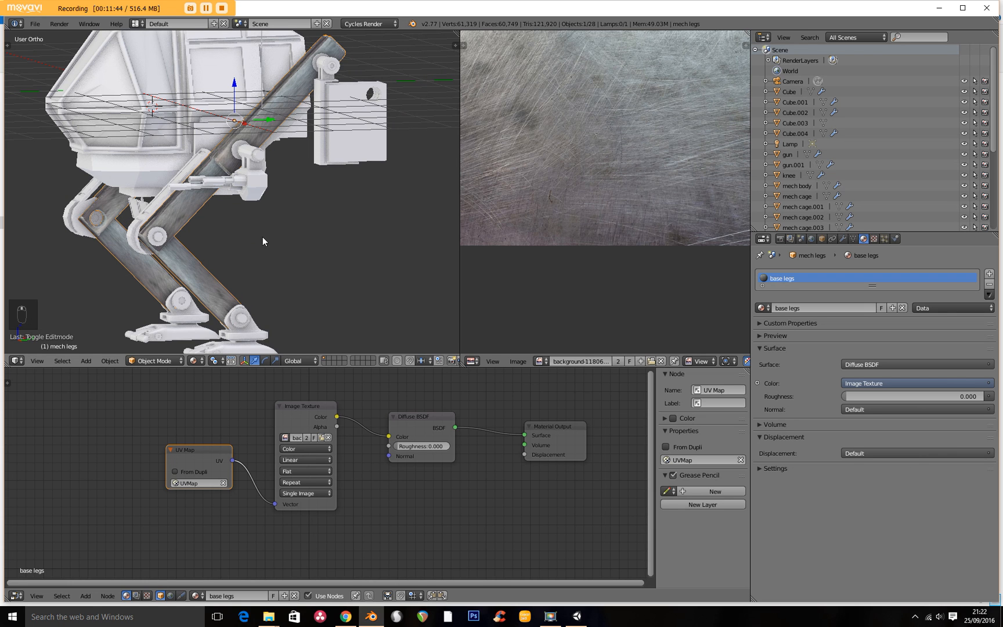
middle_drag(264, 218, 233, 228)
scroll(233, 228, down, 3)
middle_drag(237, 317, 287, 259)
scroll(301, 272, up, 1)
scroll(301, 252, up, 1)
scroll(241, 159, up, 6)
middle_drag(242, 159, 212, 235)
scroll(249, 215, up, 2)
scroll(249, 215, down, 3)
scroll(279, 240, down, 3)
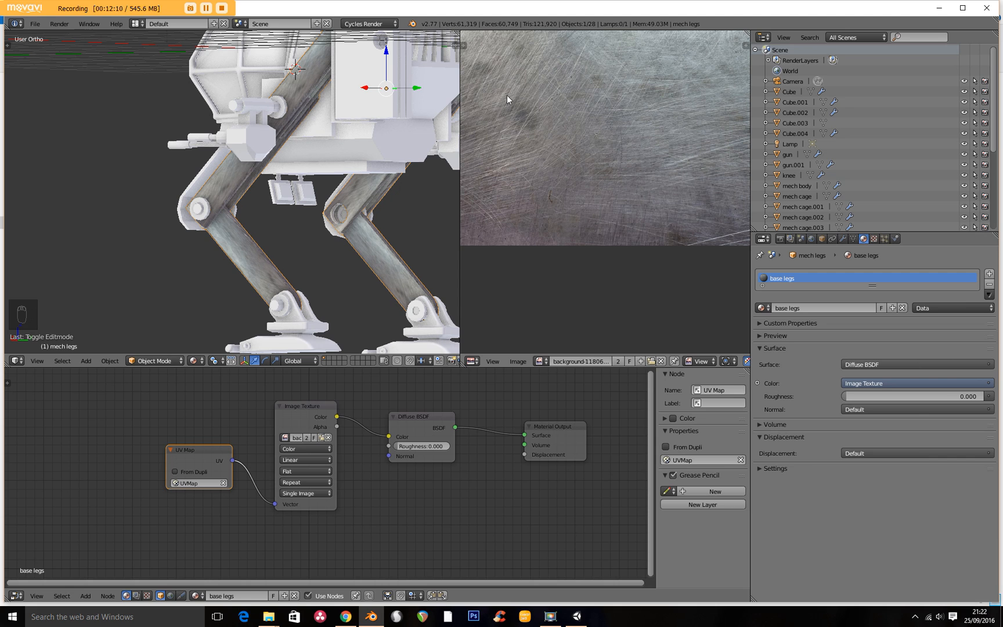
middle_drag(222, 165, 230, 249)
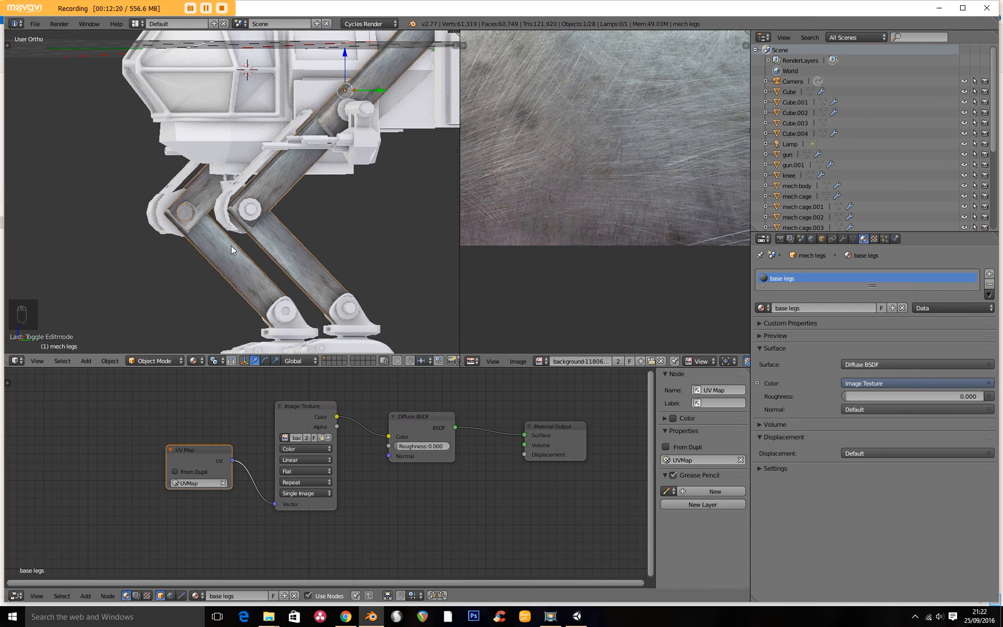
scroll(174, 267, down, 3)
middle_drag(211, 269, 185, 279)
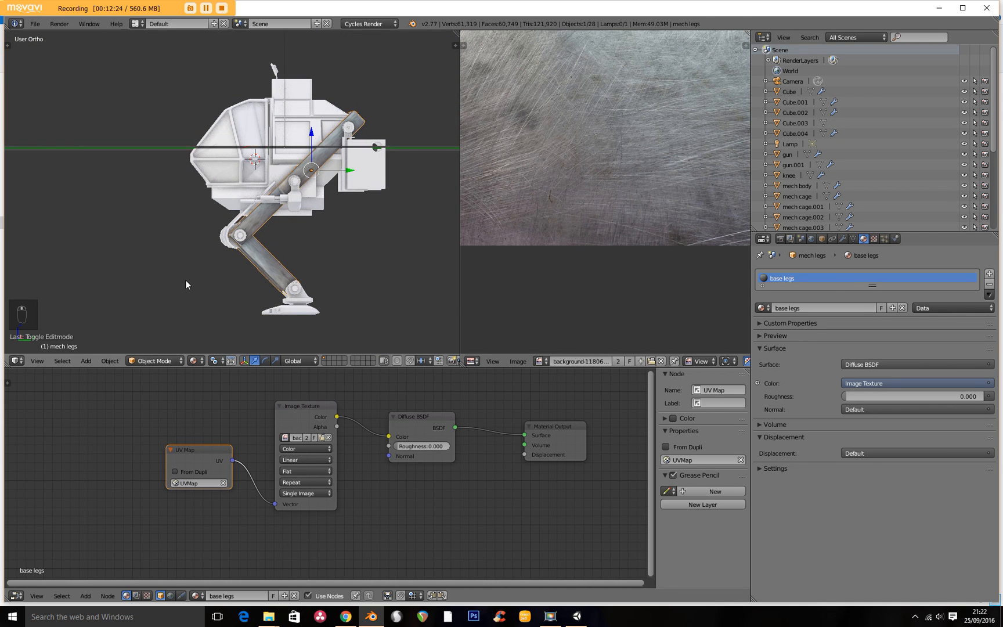
Inspect the whole mech and its textured legs in the right and front orthographic views.
key(KP_3)
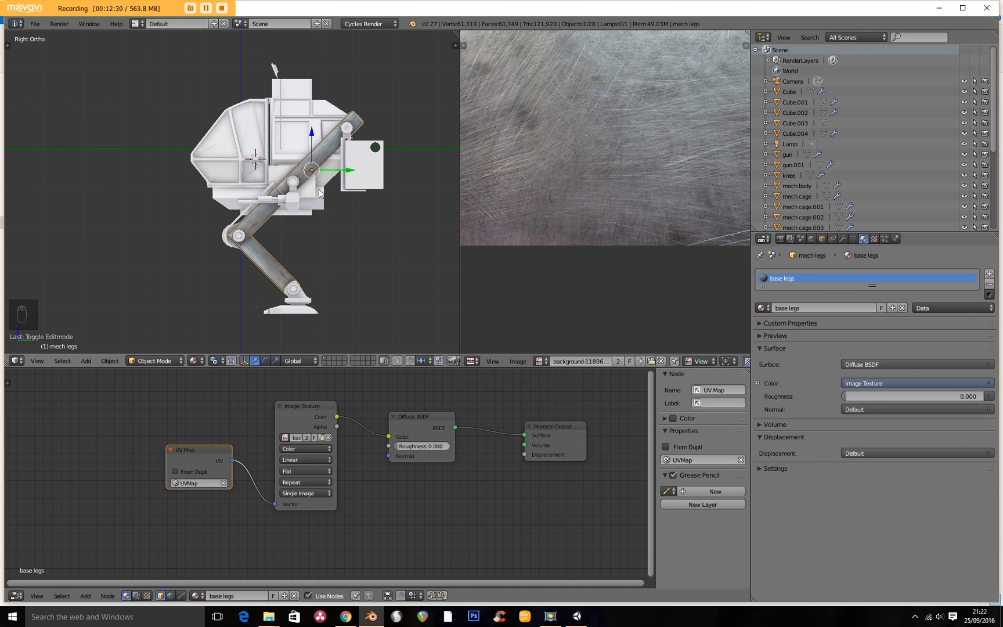
middle_drag(246, 209, 313, 228)
key(KP_1)
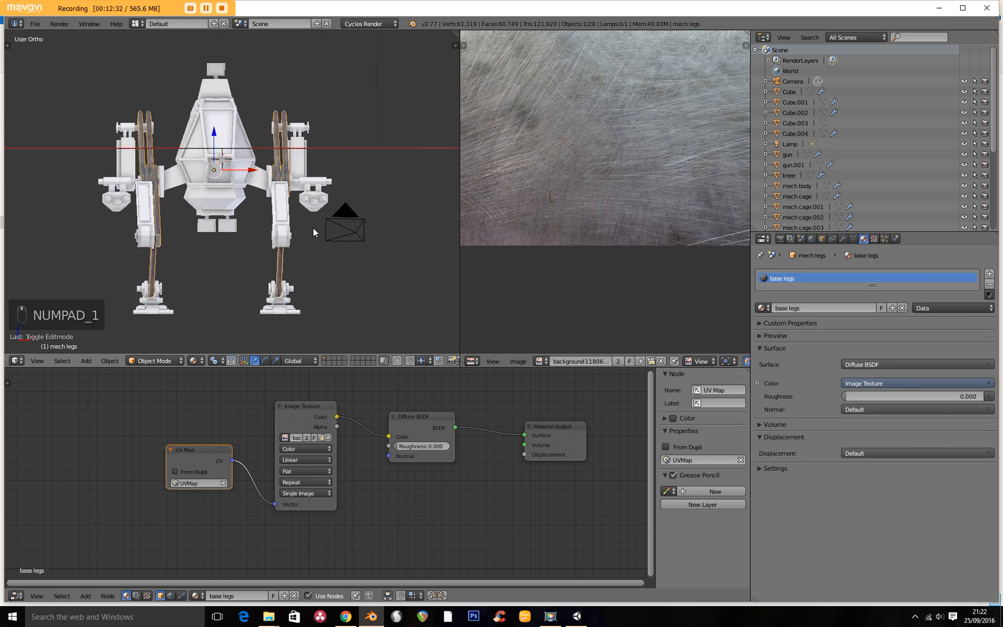
scroll(250, 235, up, 4)
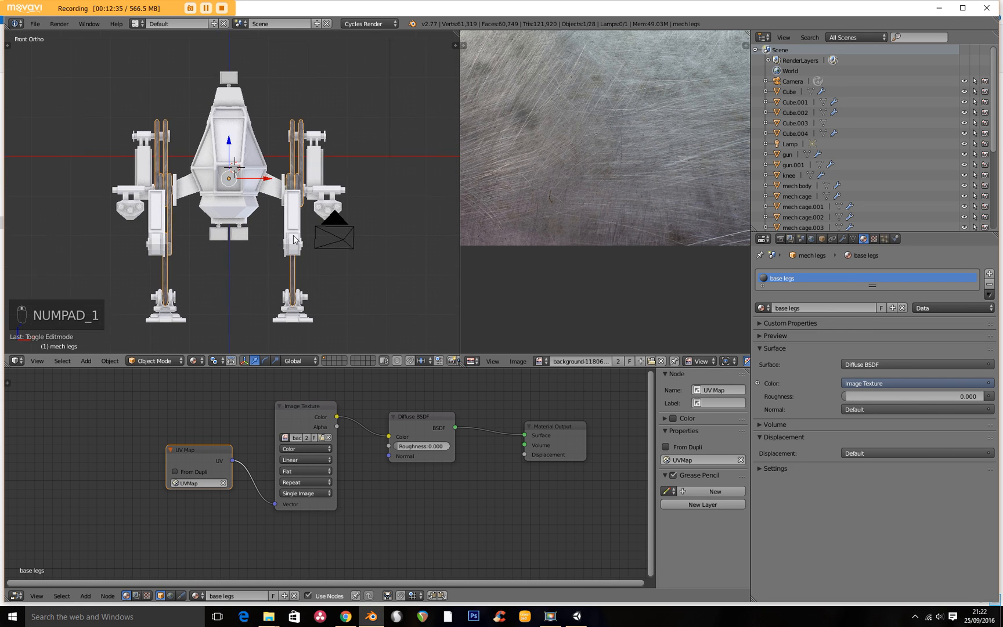
middle_drag(269, 227, 187, 208)
key(KP_3)
scroll(200, 211, up, 5)
scroll(209, 285, down, 4)
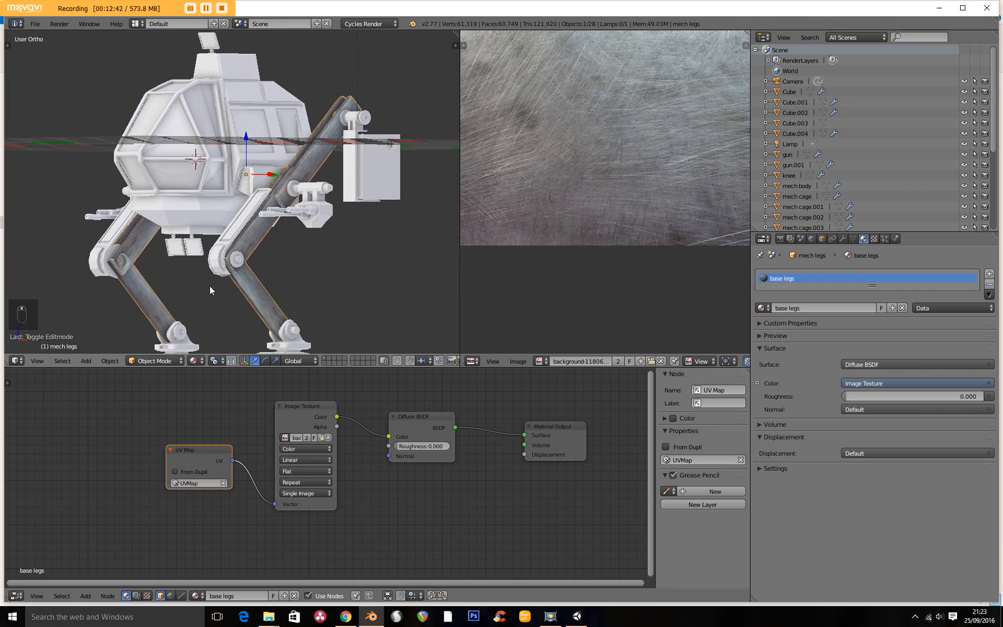
shift+middle_drag(240, 269, 215, 246)
middle_drag(219, 284, 297, 275)
key(KP_1)
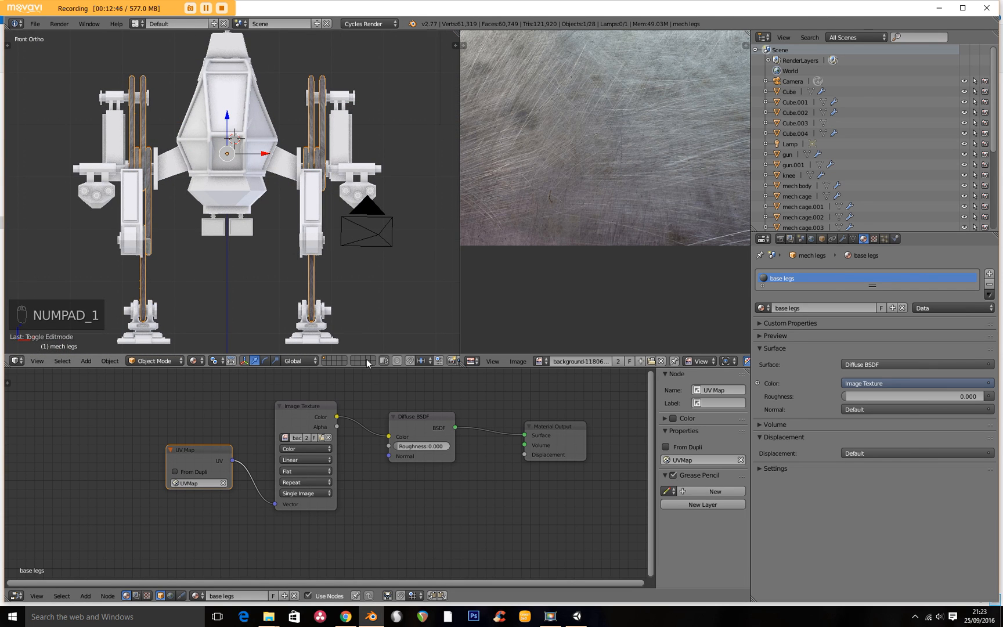
Select the mech's foot object and enter Edit Mode with all of its geometry selected.
shift+middle_drag(344, 322, 236, 221)
scroll(313, 218, up, 2)
scroll(312, 219, up, 2)
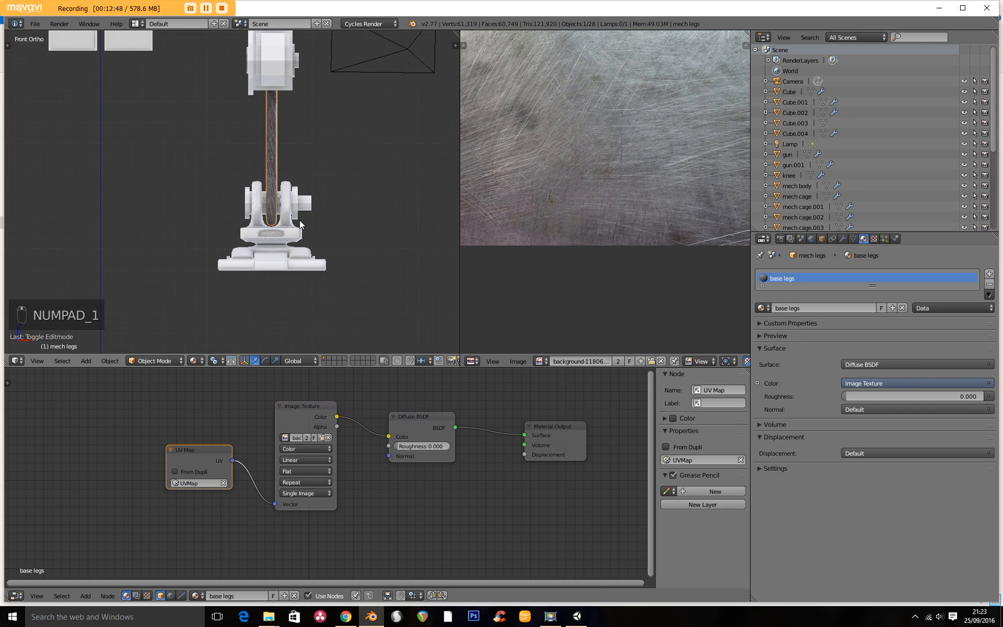
right_click(289, 211)
middle_drag(314, 231, 133, 241)
scroll(240, 217, up, 2)
key(Tab)
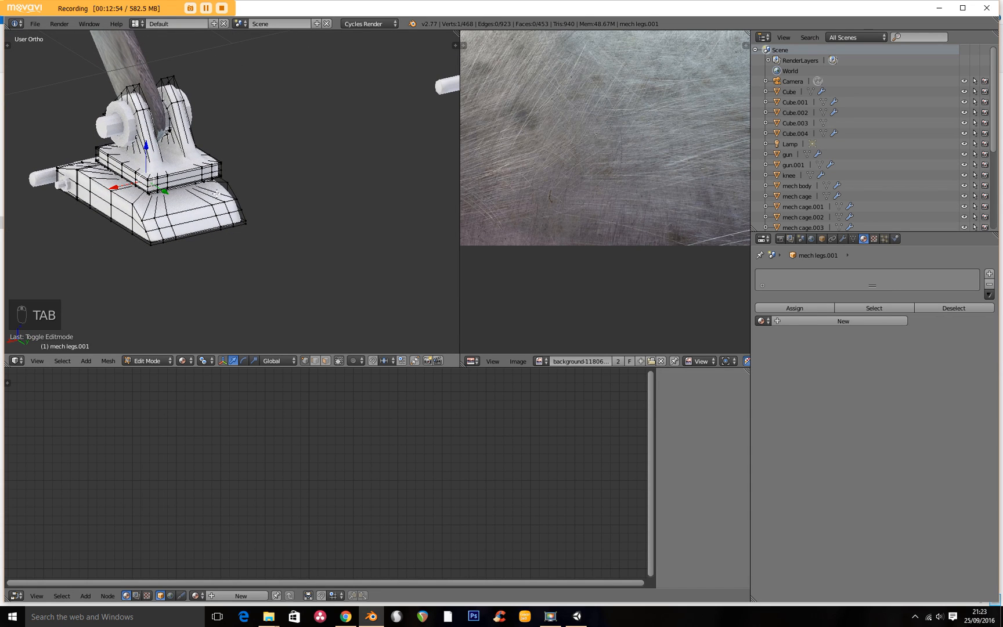
key(a)
key(a)
key(a)
key(a)
Try a plain Unwrap on all faces of the foot and check the resulting UV layout over the metal image.
key(u)
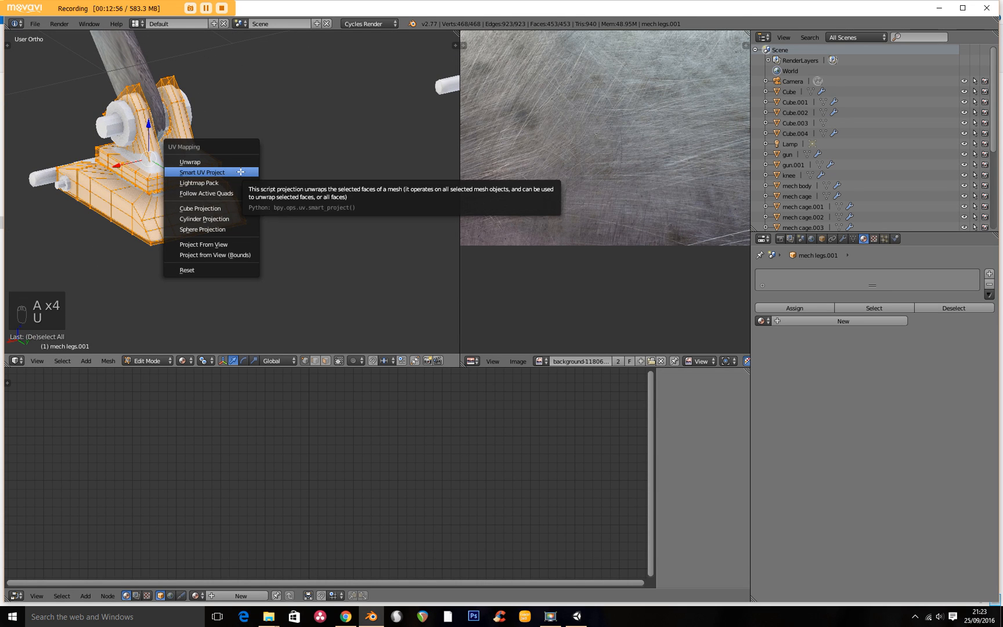
click(216, 165)
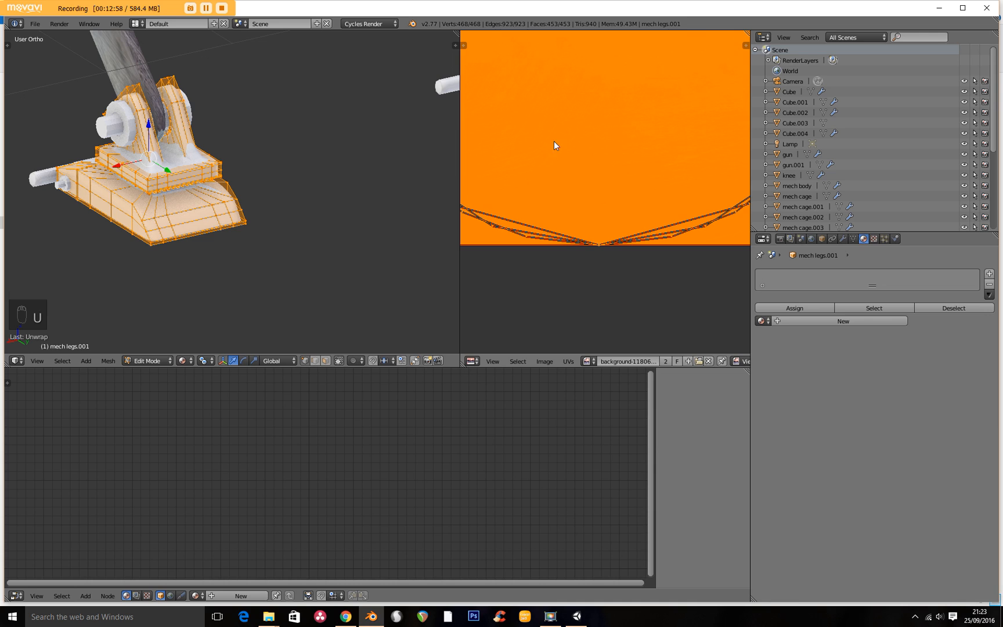
scroll(553, 146, down, 6)
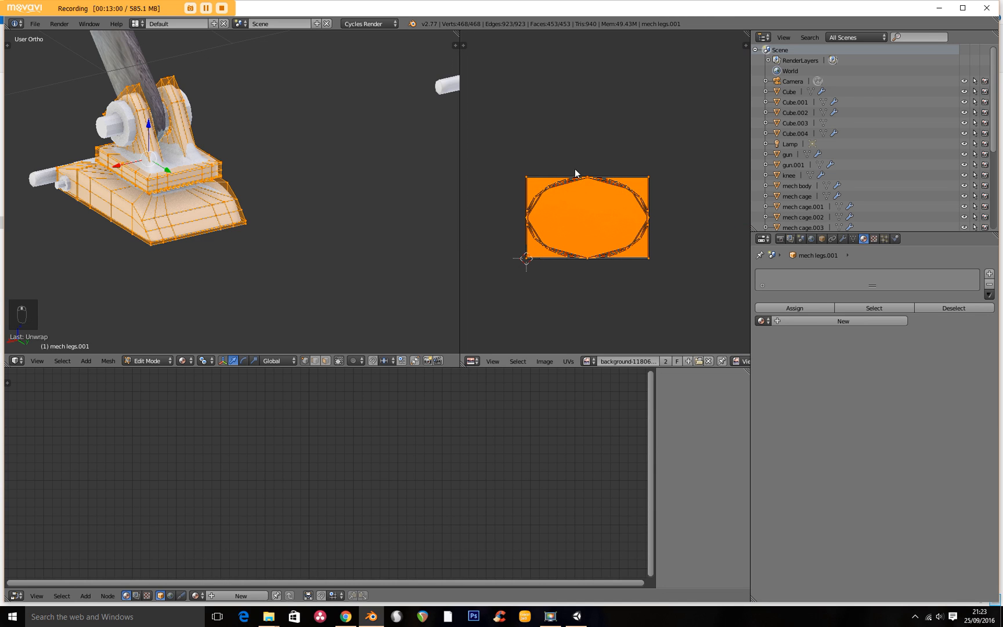
Unwrap the whole foot with Smart UV Project, keeping the offered settings, and review its UV islands.
key(u)
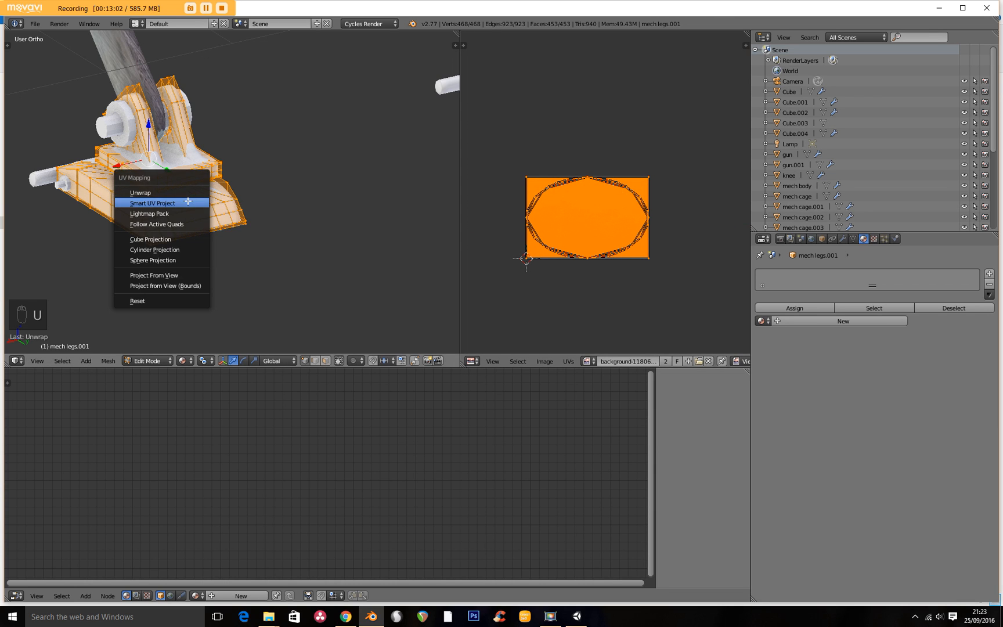
click(191, 202)
click(215, 280)
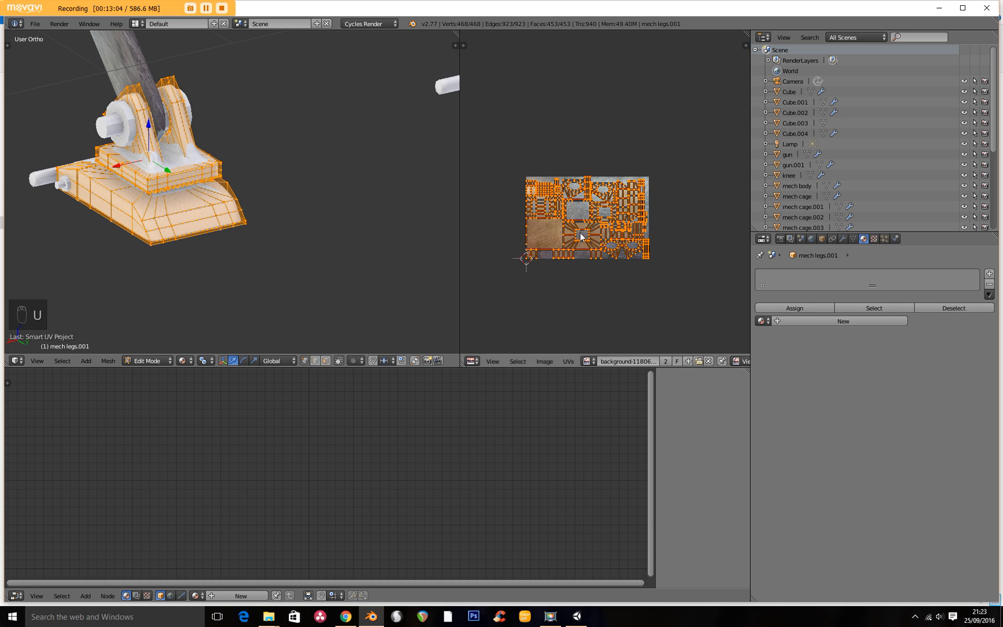
scroll(622, 265, up, 3)
middle_drag(596, 252, 620, 195)
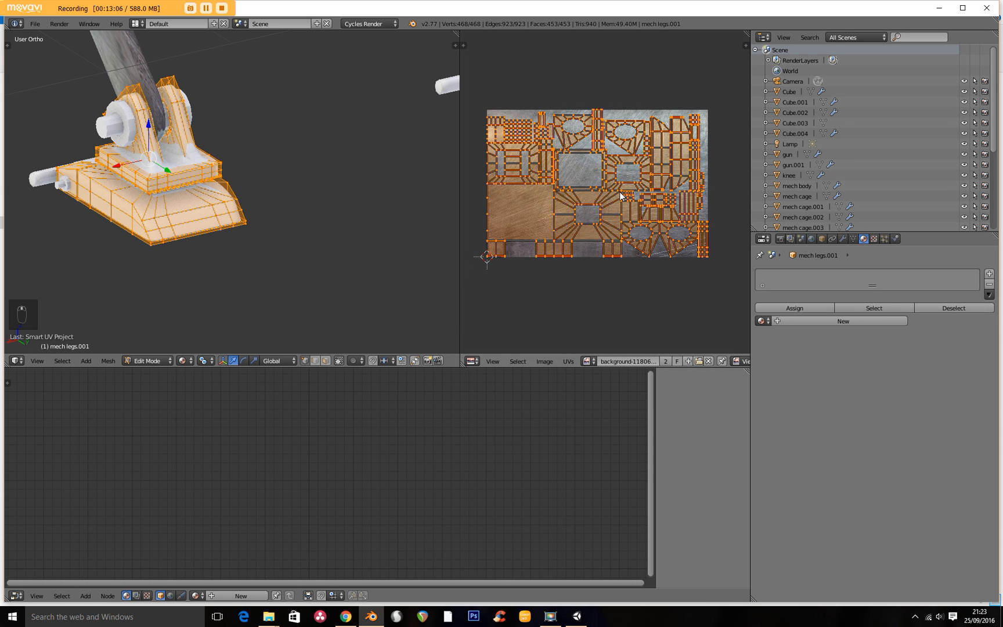
Assign the existing base legs material to the foot and check the metal texture on it in Object Mode.
click(762, 321)
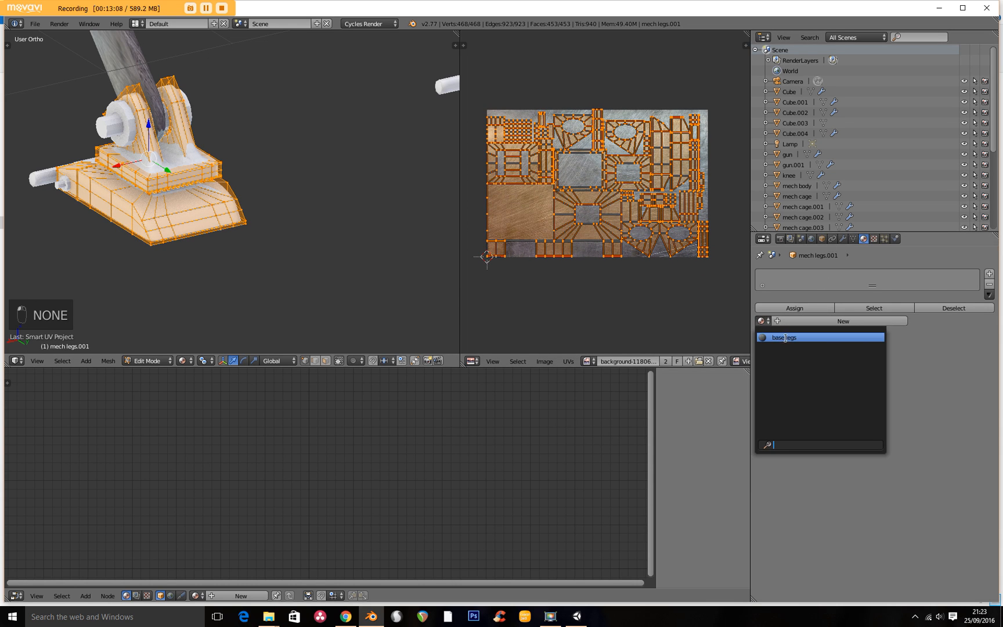
click(784, 338)
middle_drag(134, 266, 253, 212)
scroll(296, 286, up, 6)
scroll(233, 193, down, 3)
key(Tab)
scroll(228, 213, up, 4)
scroll(220, 261, down, 4)
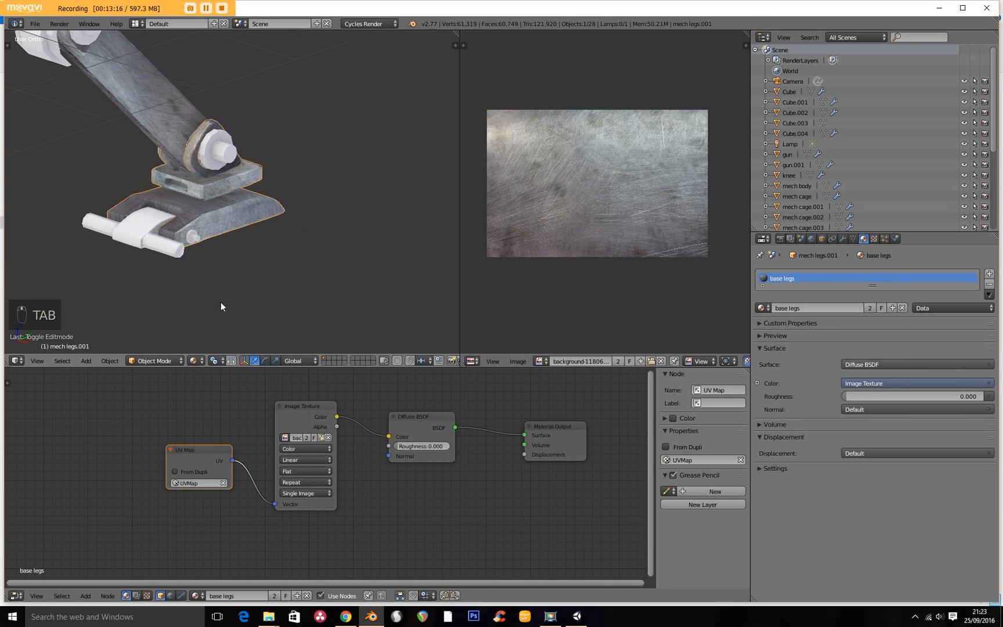
middle_drag(219, 305, 283, 276)
scroll(283, 275, up, 3)
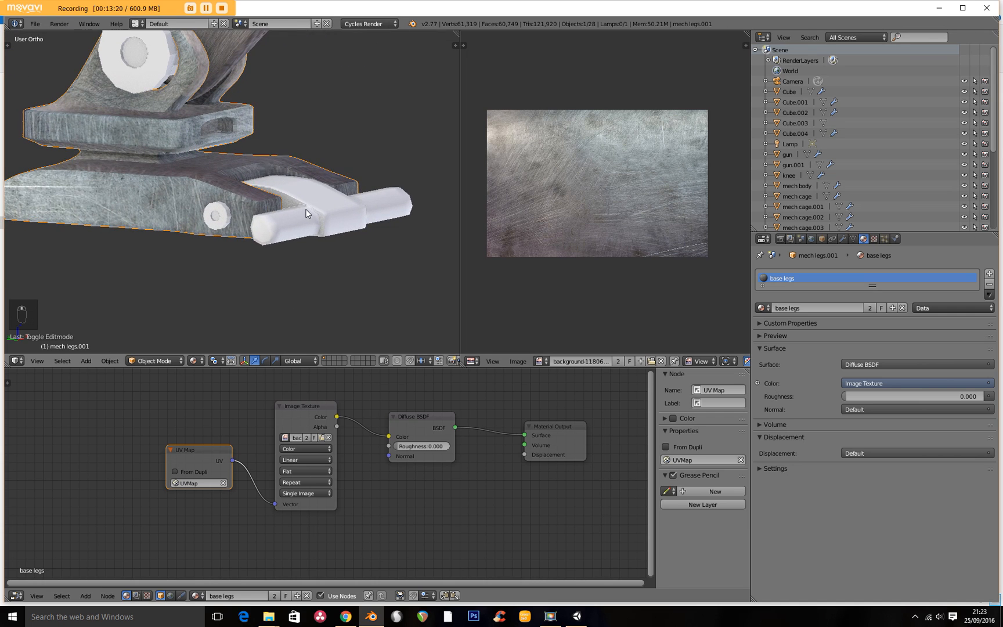
Unwrap all faces of the toe piece at the front of the foot with Smart UV Project, keeping the offered settings.
right_click(306, 209)
key(Tab)
key(a)
key(a)
key(a)
key(a)
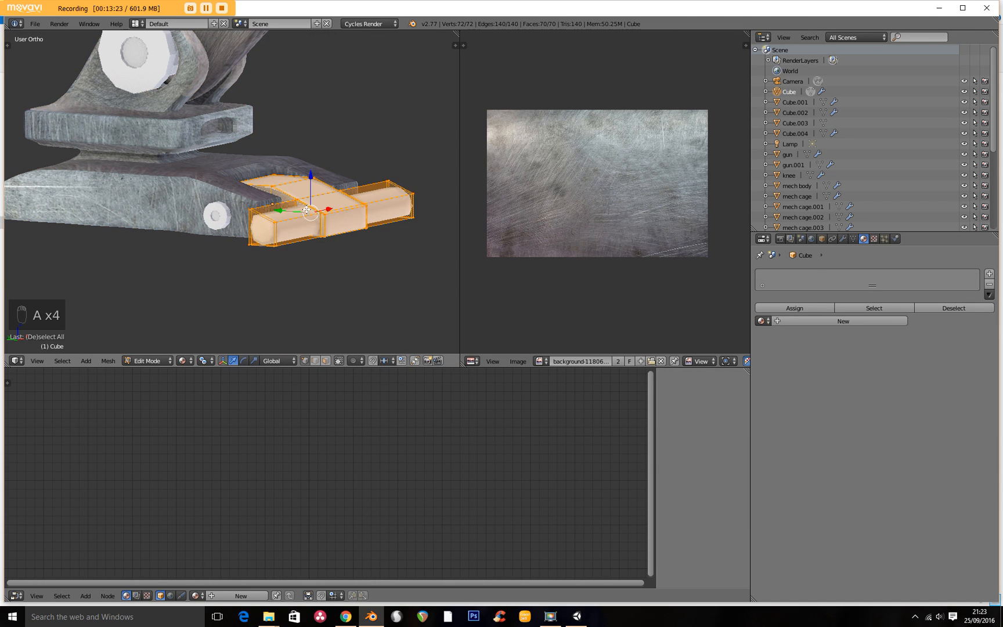
key(u)
click(307, 209)
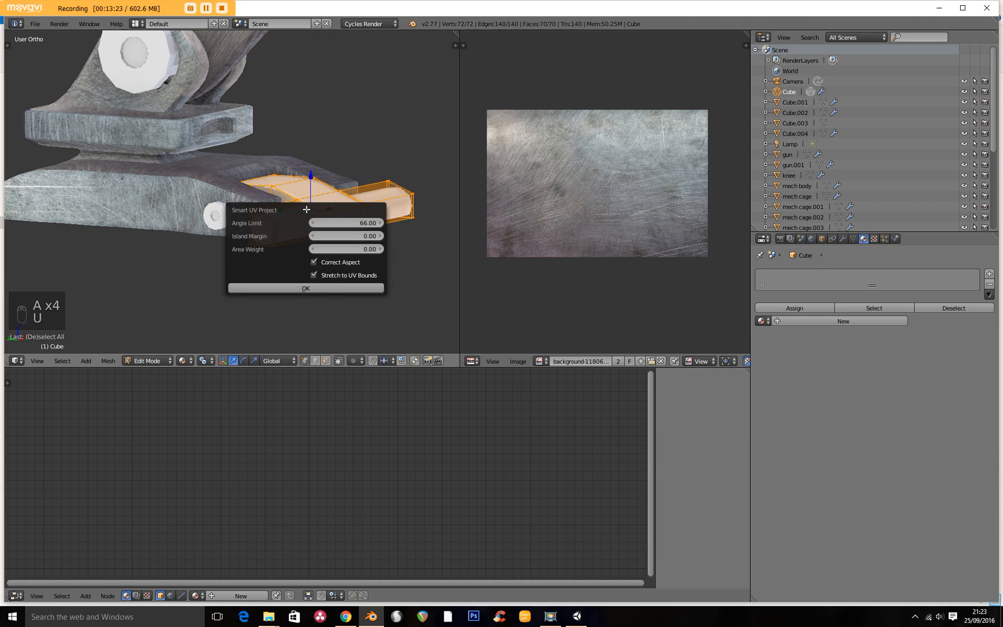
click(304, 288)
Assign the existing base legs material to the toe piece and return to Object Mode to check the whole mech.
click(762, 320)
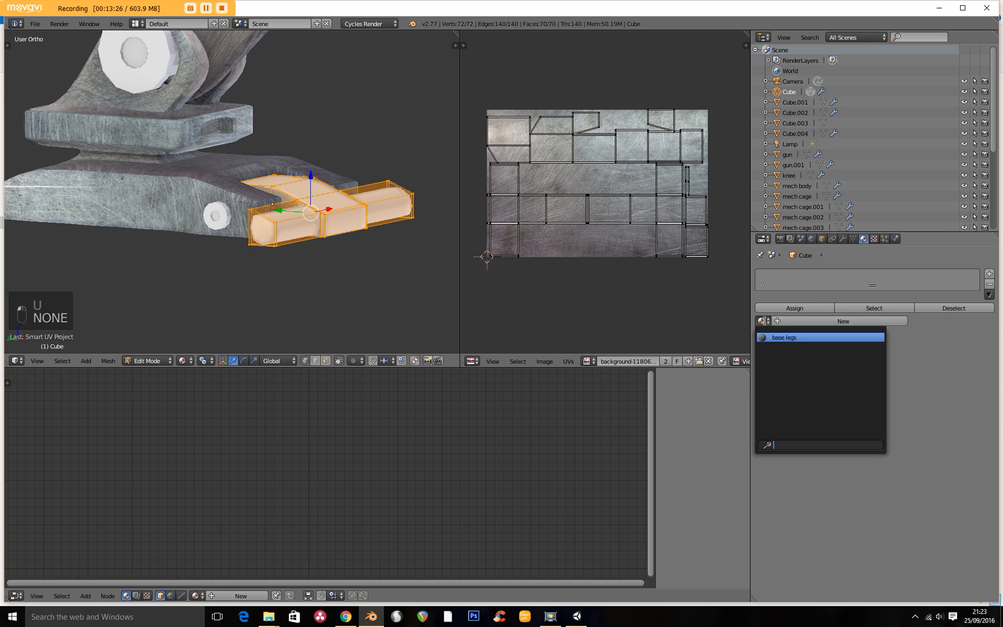
click(773, 338)
middle_drag(373, 307, 287, 300)
key(Tab)
middle_drag(191, 296, 185, 337)
middle_drag(244, 297, 192, 301)
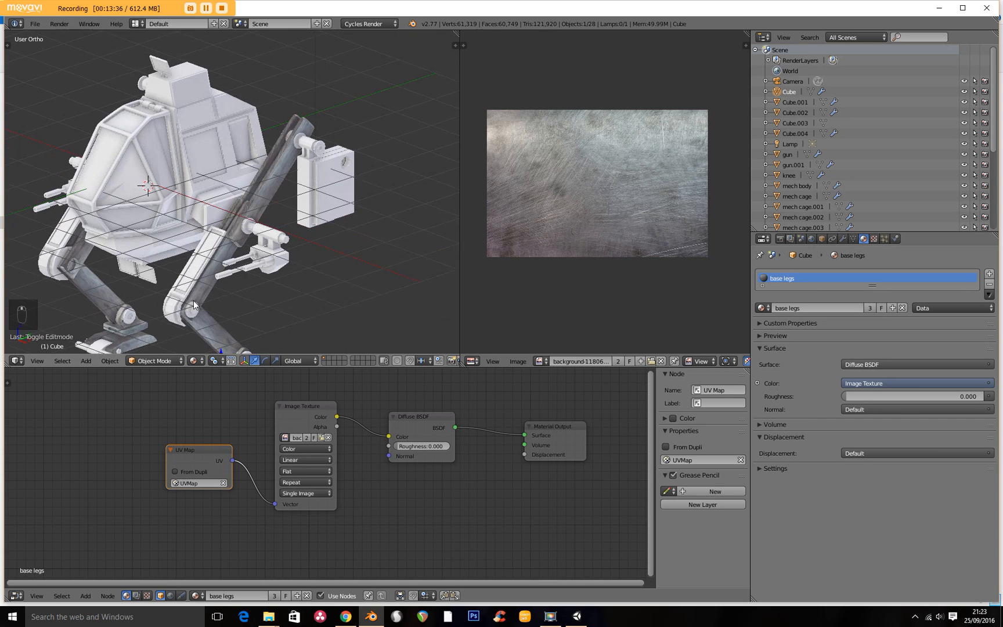
Unwrap all geometry of the gun mount beside the upper leg with Smart UV Project, keeping the offered settings.
scroll(191, 301, up, 3)
shift+middle_drag(264, 224, 194, 182)
right_click(194, 182)
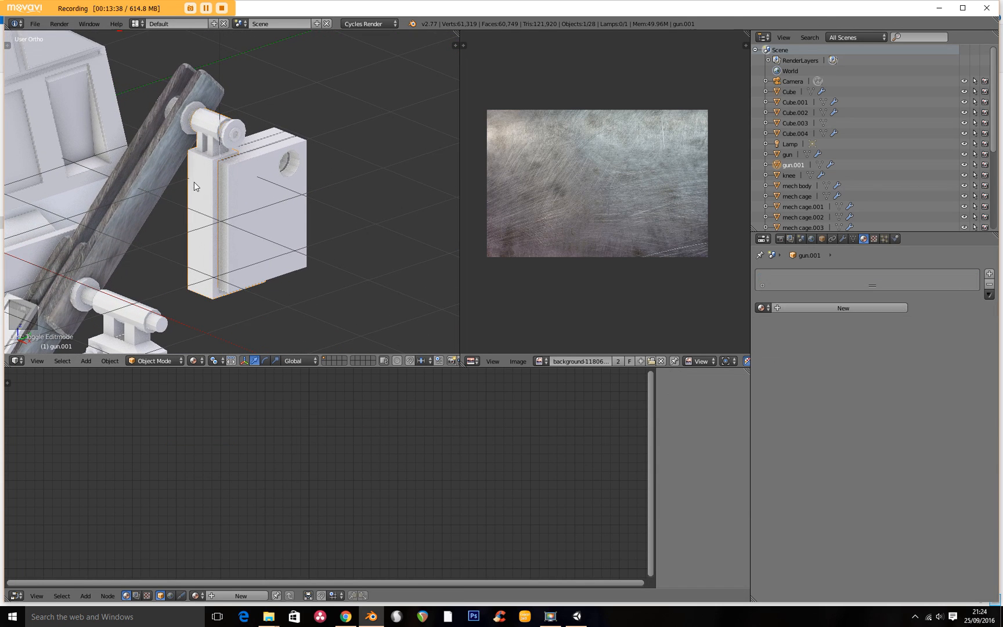
key(Tab)
key(a)
key(a)
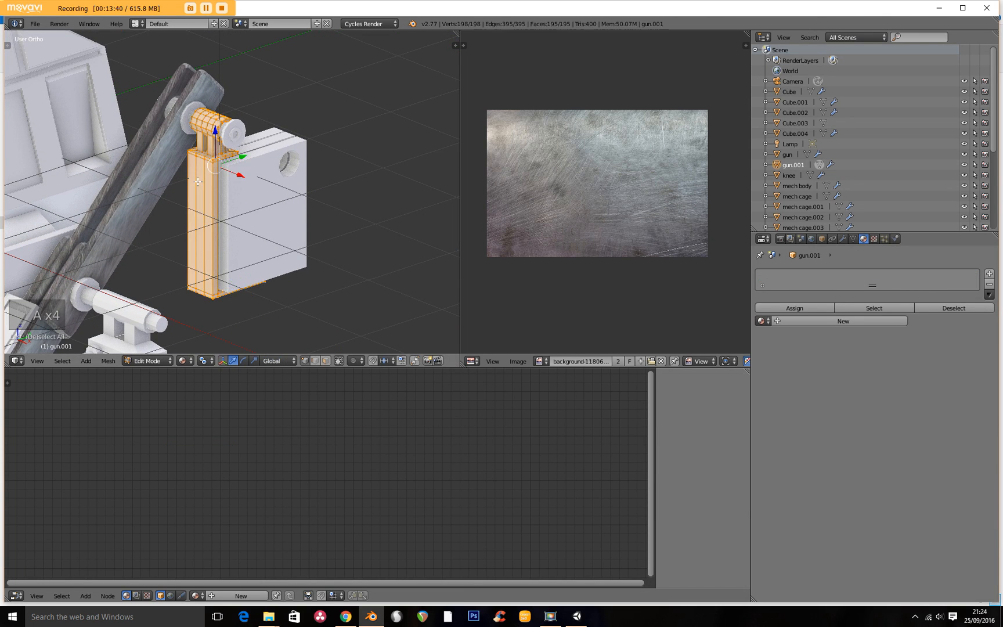
key(u)
click(198, 182)
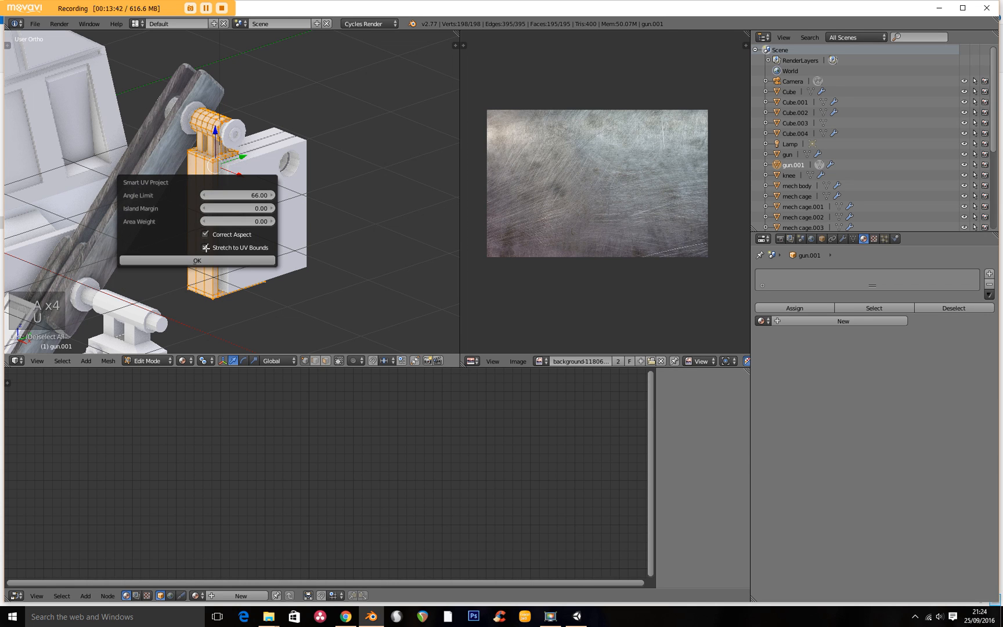
click(210, 260)
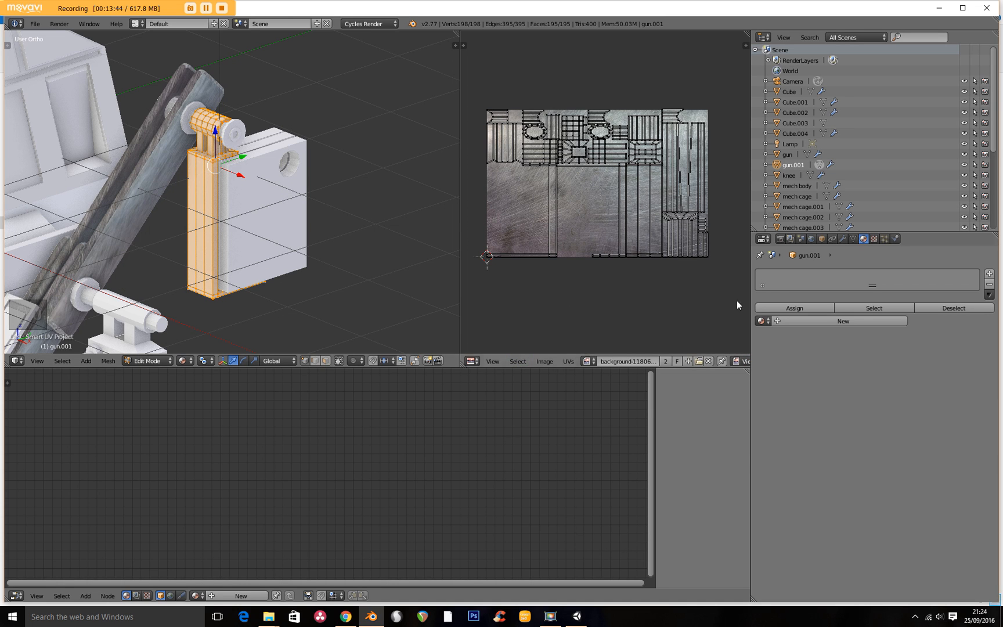
Assign the base legs material to the gun mount and inspect its metal texture in Object Mode.
click(762, 321)
click(772, 340)
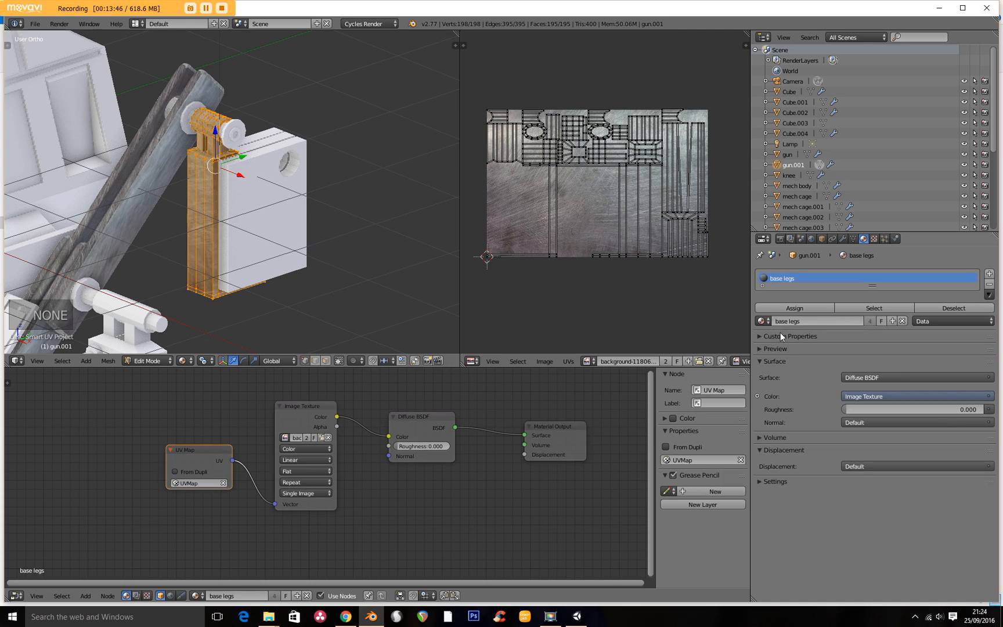
key(Tab)
scroll(201, 238, down, 3)
middle_drag(200, 237, 268, 280)
scroll(103, 222, up, 10)
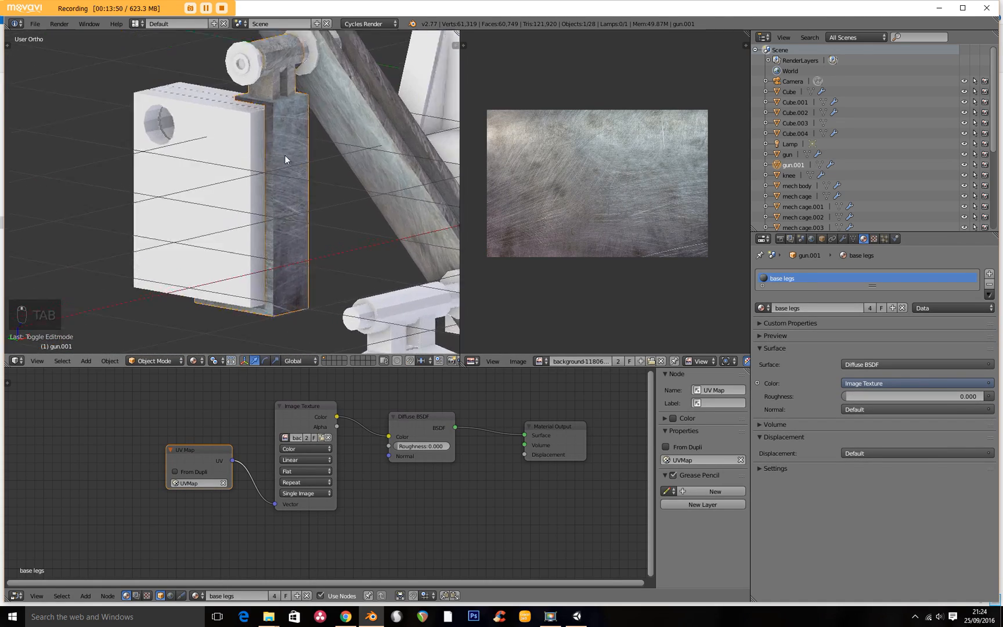
middle_drag(304, 154, 279, 161)
scroll(279, 162, down, 10)
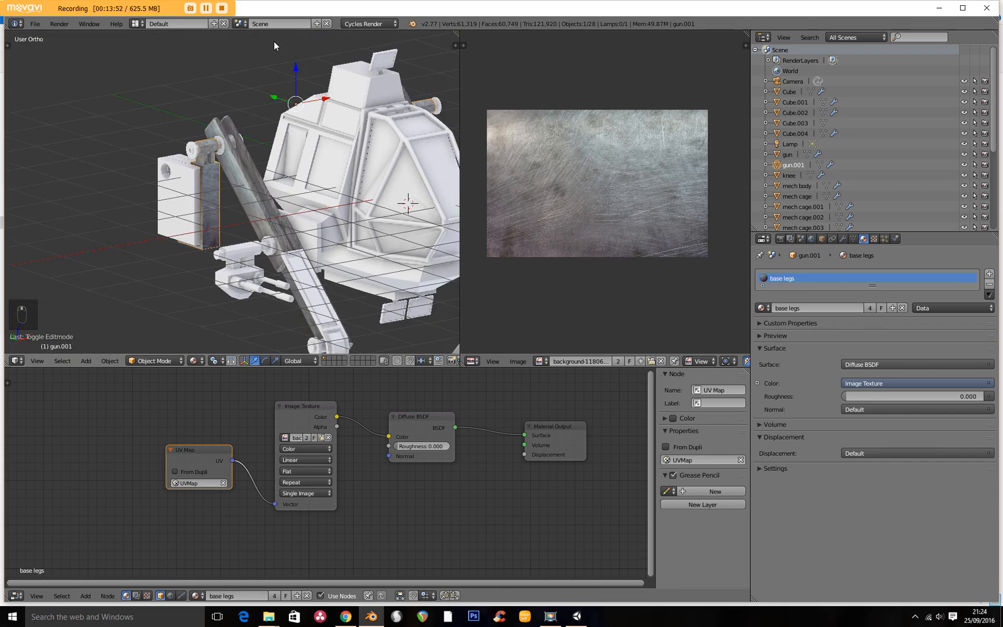
Select the mech body object and enter Edit Mode with all of its geometry selected.
middle_drag(274, 42, 195, 105)
shift+middle_drag(184, 186, 257, 156)
scroll(219, 196, up, 2)
mouse_move(259, 197)
middle_down()
mouse_move(261, 235)
mouse_move(243, 198)
middle_up()
scroll(253, 217, down, 3)
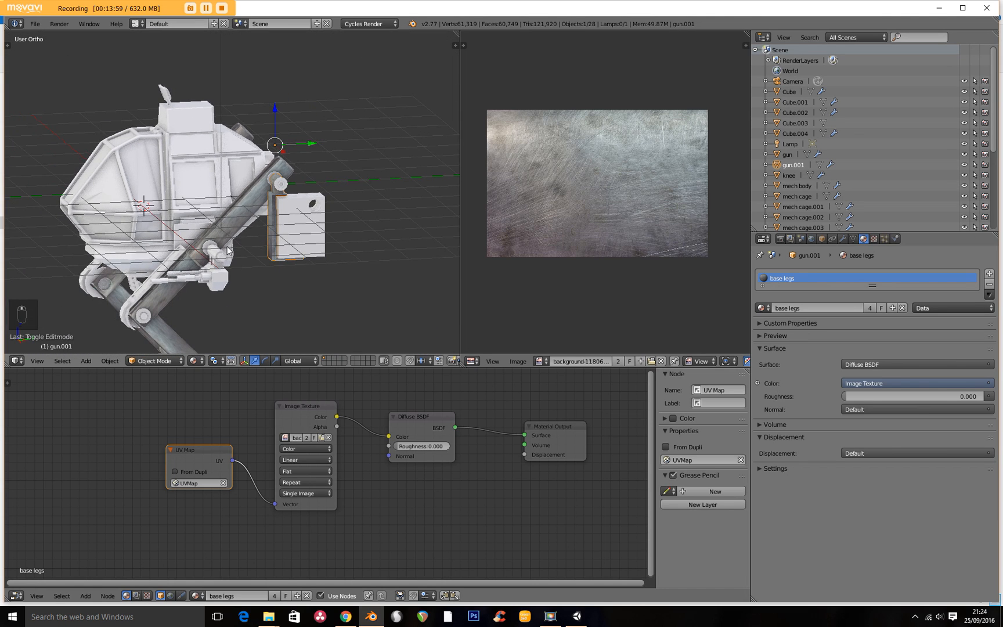
middle_drag(285, 248, 249, 250)
scroll(234, 179, up, 4)
right_click(262, 160)
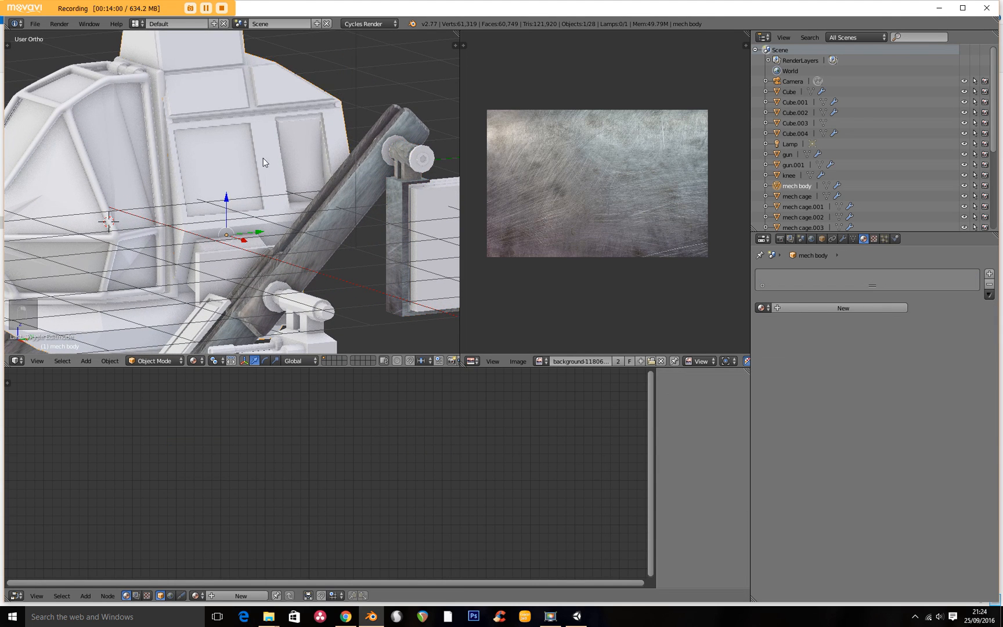
key(Tab)
key(a)
key(a)
key(a)
key(a)
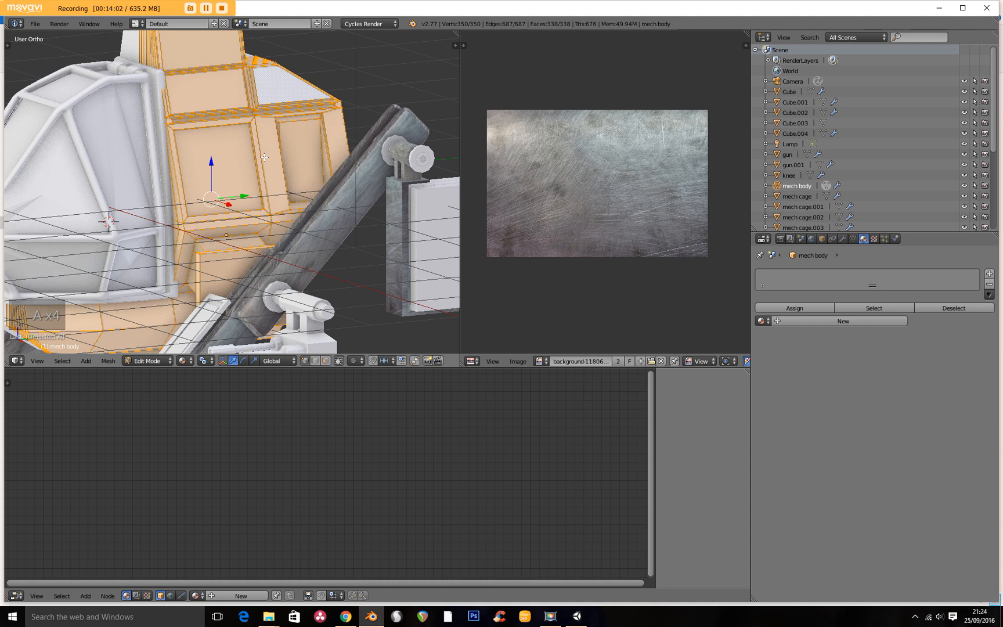
Unwrap the whole mech body with Smart UV Project, keeping the offered settings.
key(u)
click(264, 157)
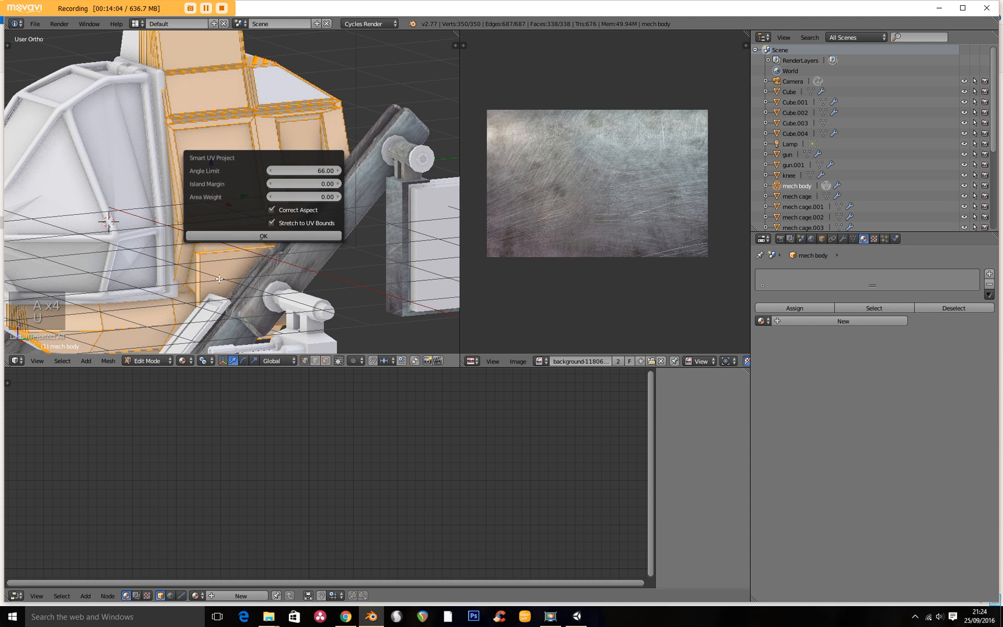
click(259, 235)
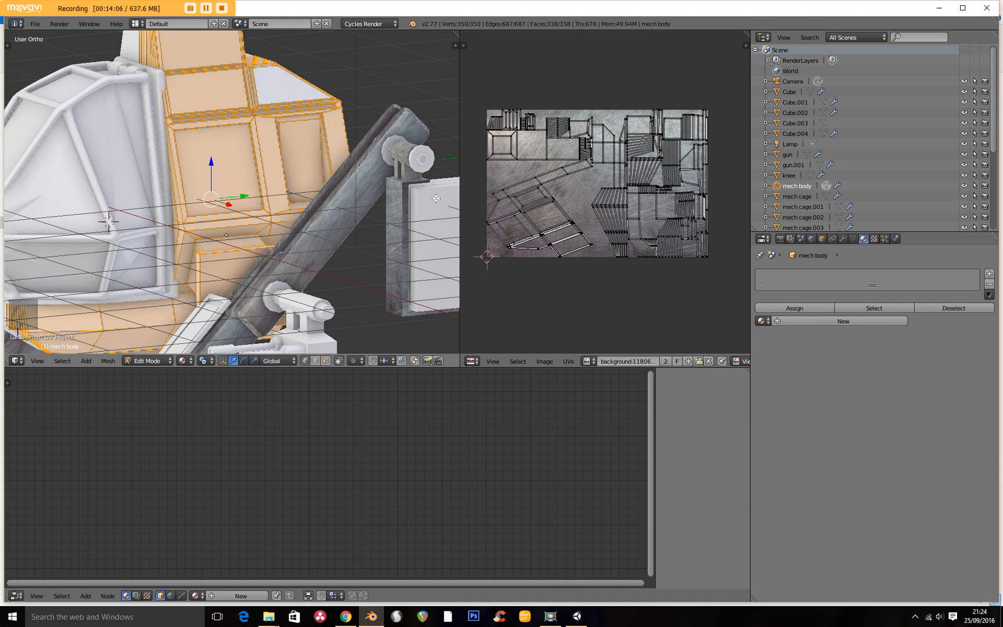
Assign the base legs material to the mech body and check the metal texture on it in Object Mode.
click(762, 320)
click(772, 337)
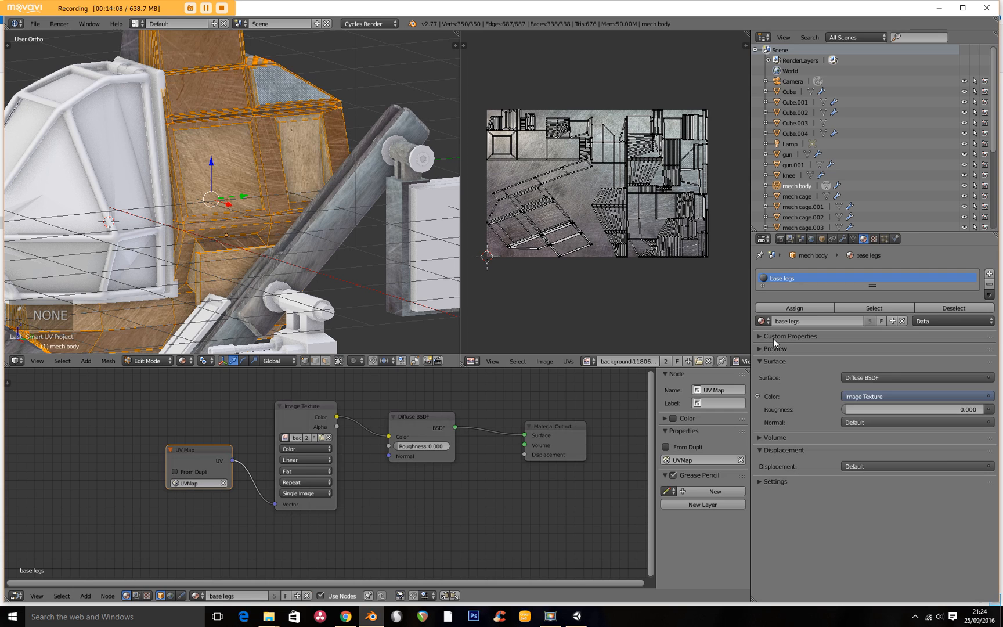
scroll(232, 172, down, 5)
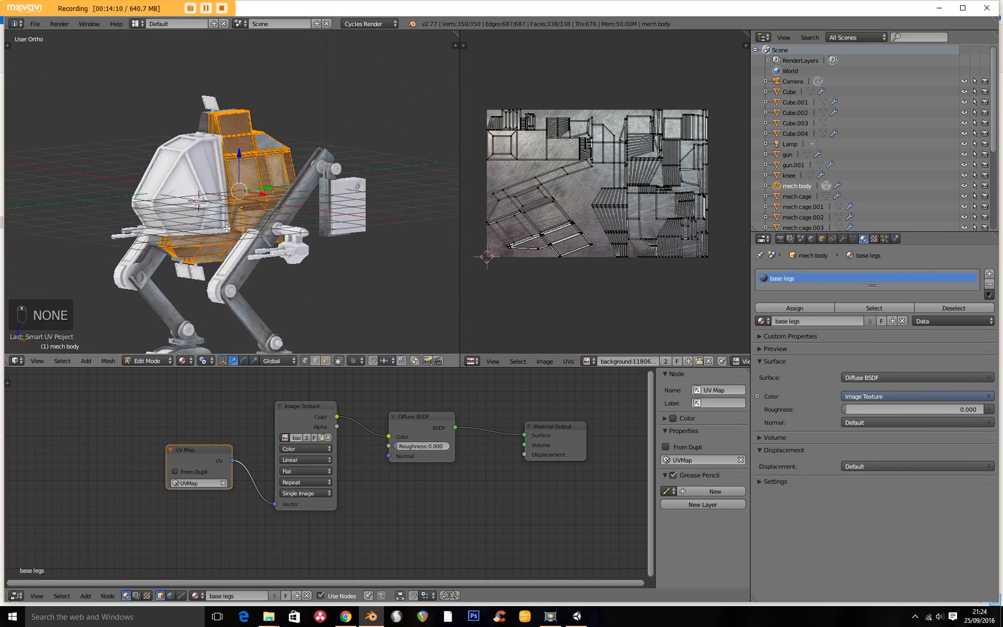
key(Tab)
scroll(239, 179, up, 6)
middle_drag(256, 195, 282, 182)
Select all of the mech body's UV islands, scale them over the metal image, and return to Object Mode.
key(Tab)
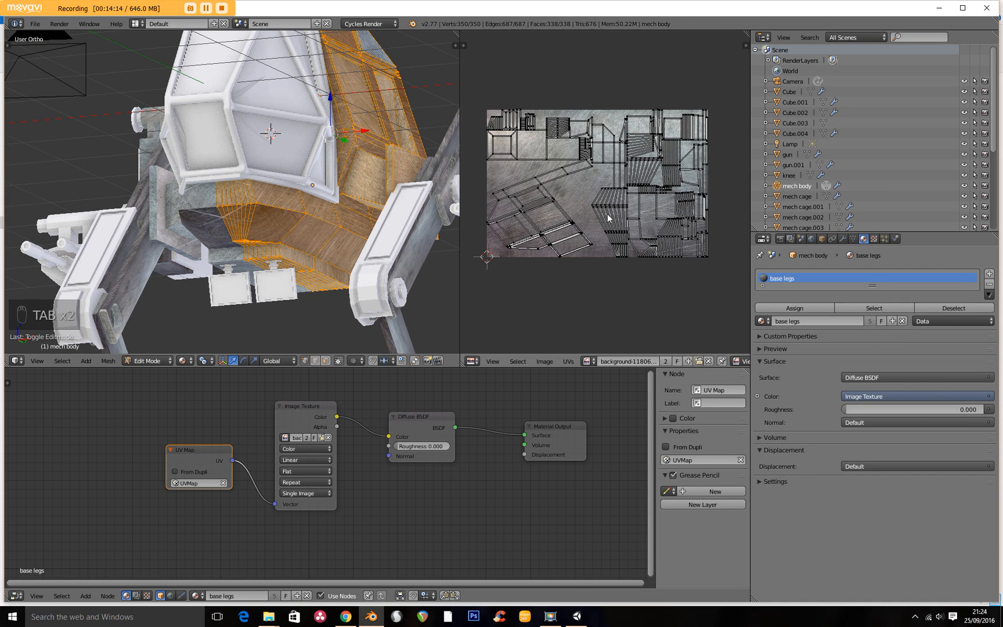
key(a)
key(a)
key(a)
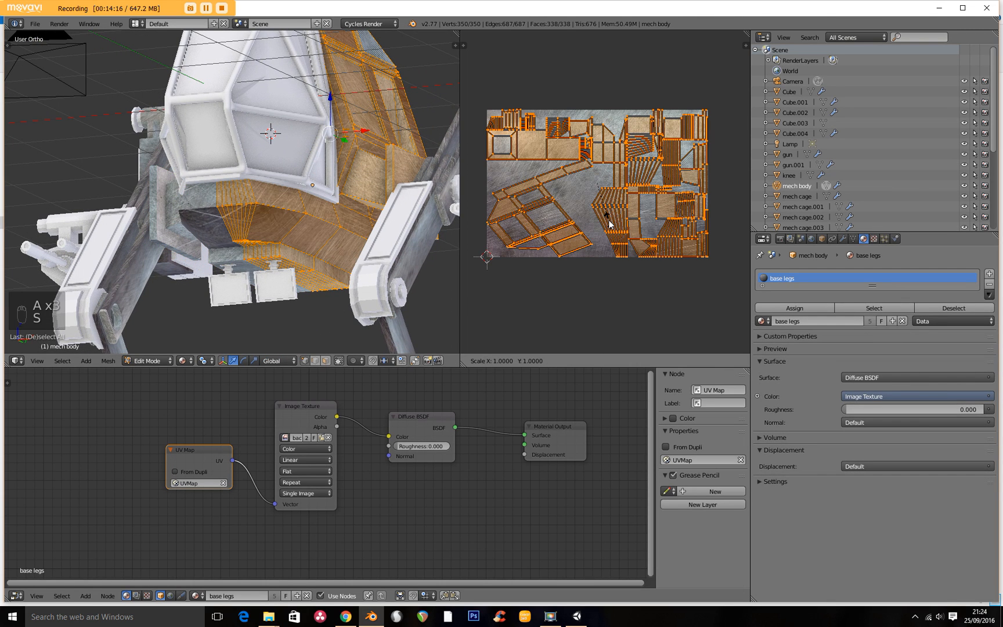
click(608, 219)
key(Tab)
Examine the metal texture on the mech from the front, through the camera, and close up from the side.
middle_drag(318, 212, 261, 234)
key(KP_1)
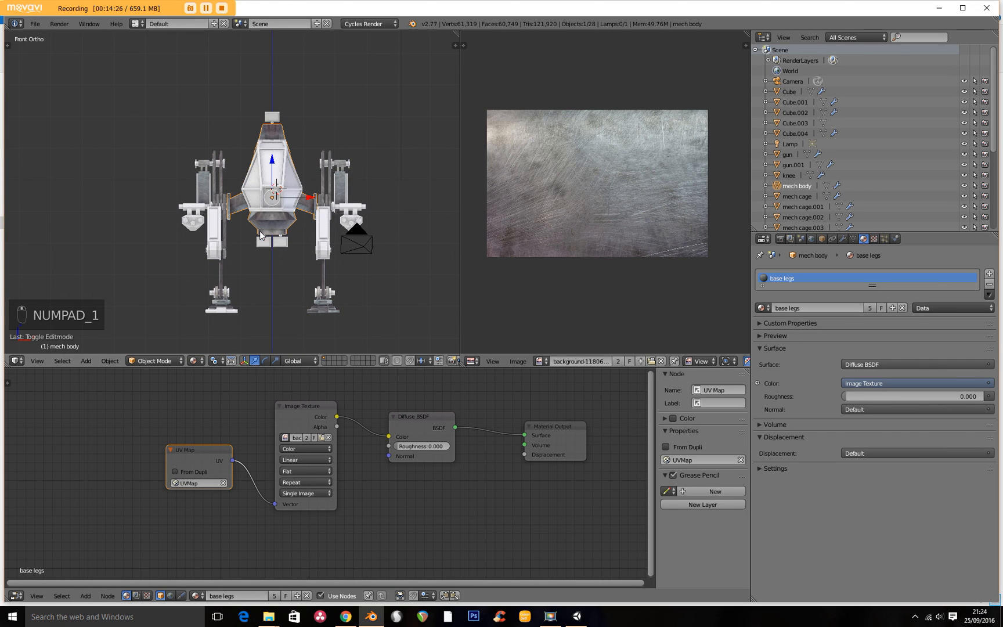
scroll(260, 235, up, 2)
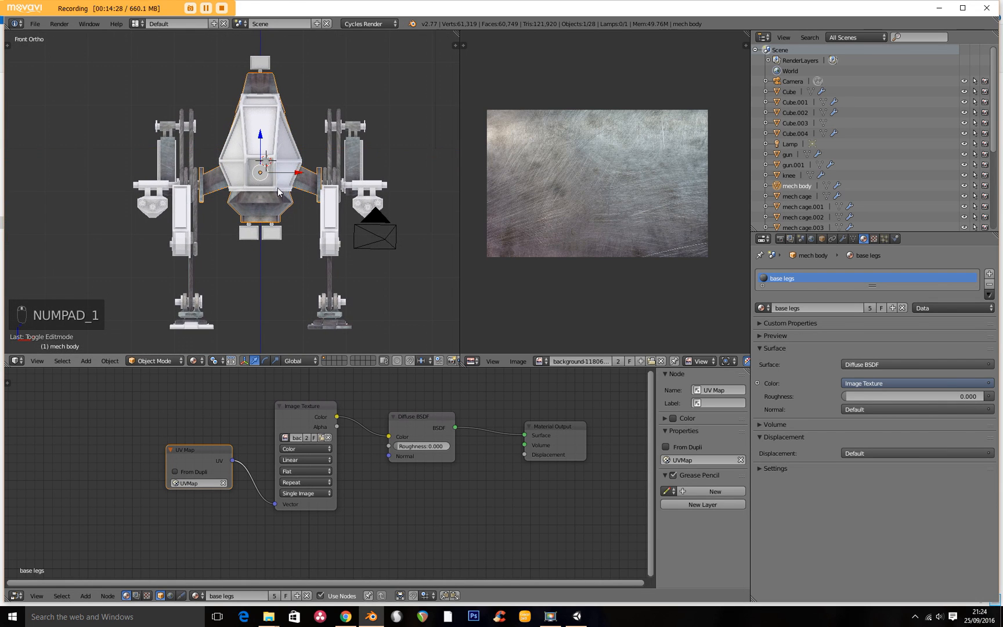
key(KP_0)
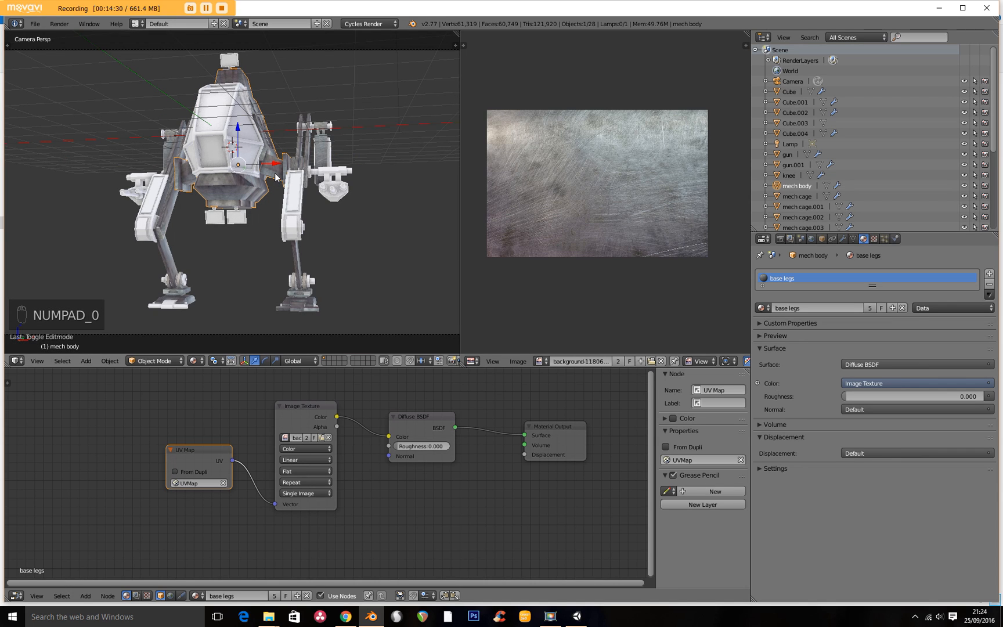
shift+middle_drag(275, 177, 277, 186)
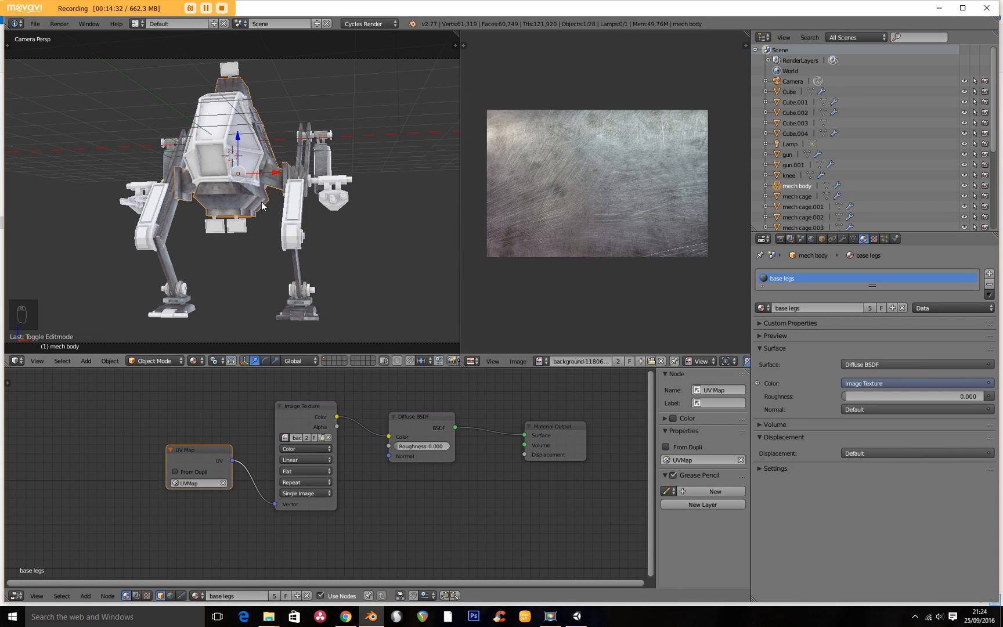
middle_drag(285, 181, 192, 163)
scroll(192, 162, up, 5)
scroll(188, 161, up, 4)
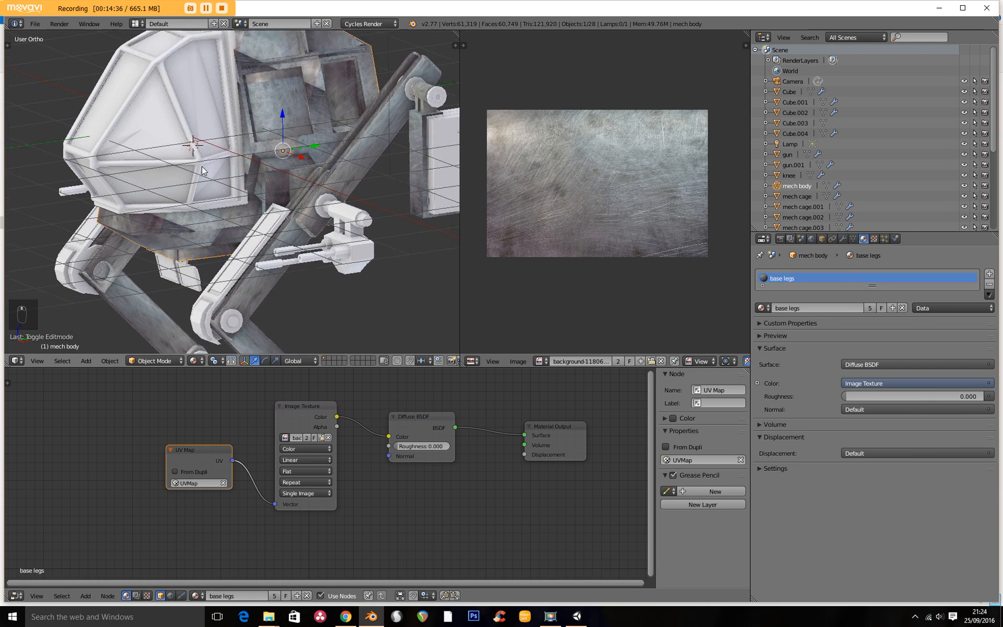
Unwrap all geometry of the mech cage around the cockpit with Smart UV Project, keeping the offered settings.
right_click(177, 181)
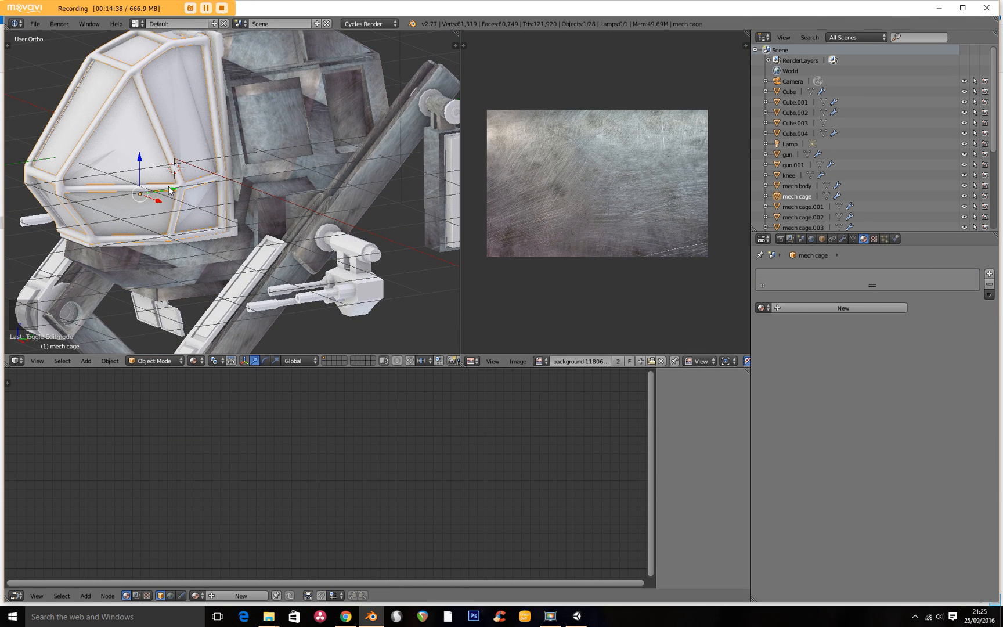
key(Tab)
key(a)
key(a)
key(a)
key(a)
key(a)
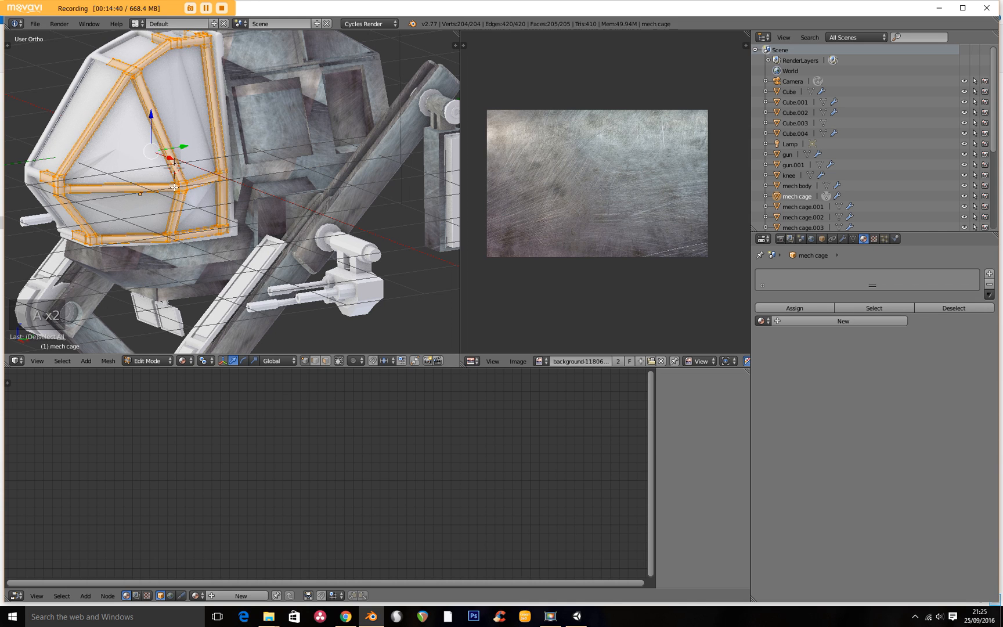
key(u)
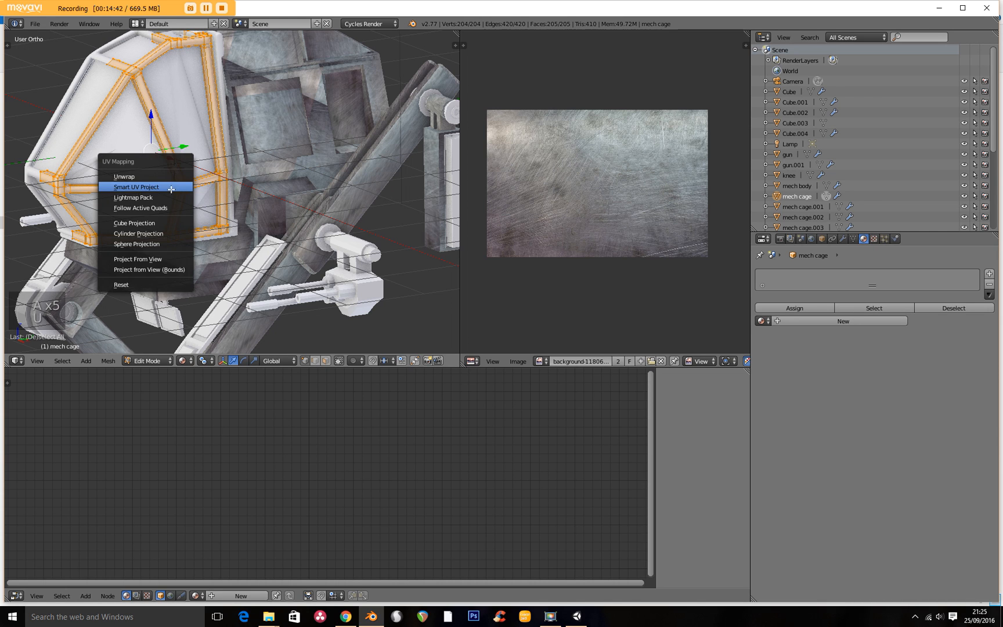
click(171, 188)
click(192, 268)
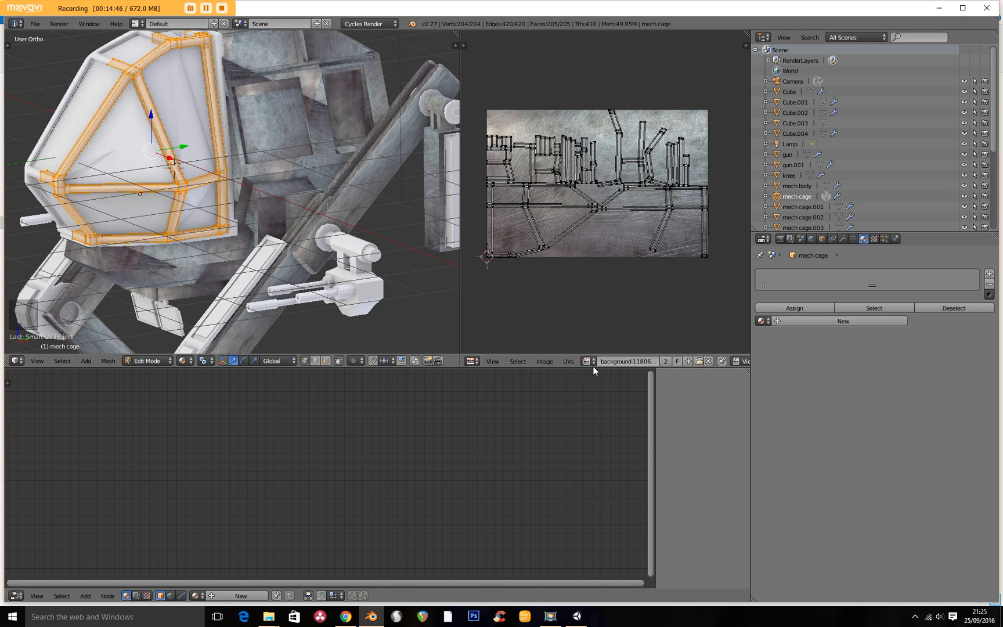
Open the rusty image background-1006686_960_720.jpg from the Downloads folder behind the cage's UV layout, using thumbnails to find it.
click(550, 361)
click(558, 343)
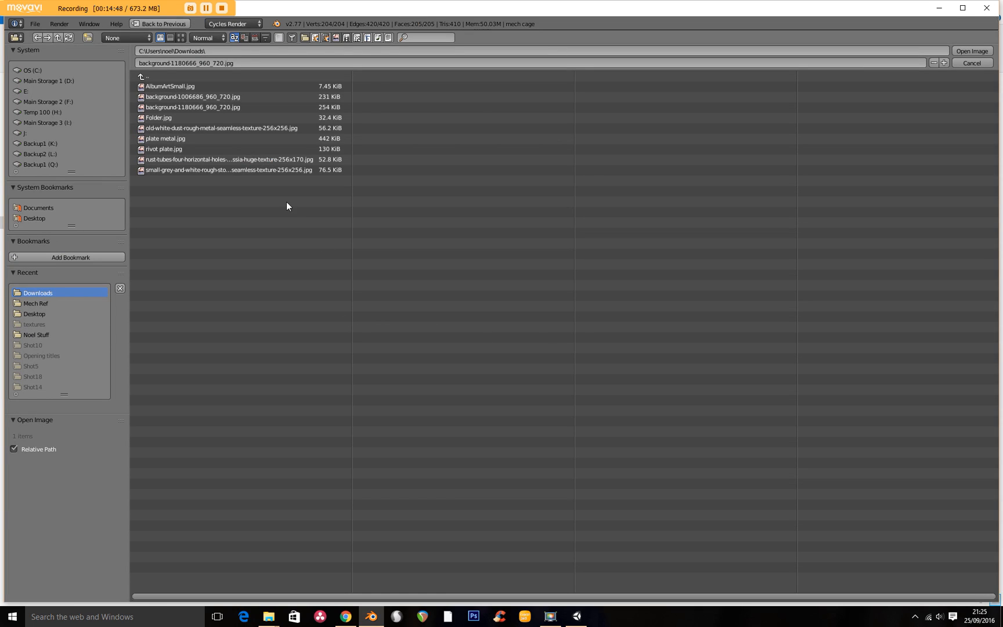
click(180, 38)
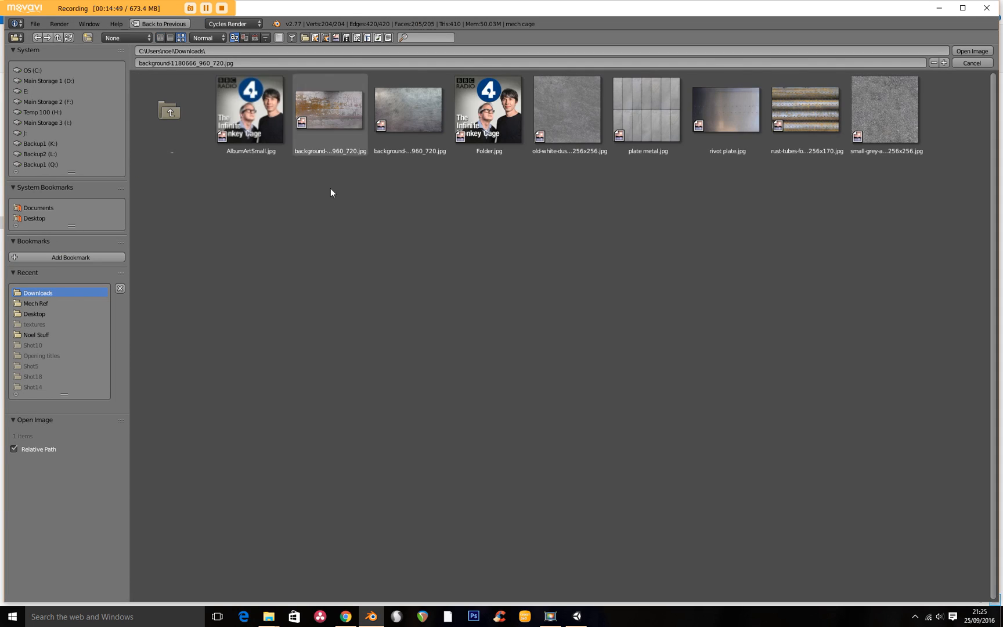
click(328, 118)
click(971, 51)
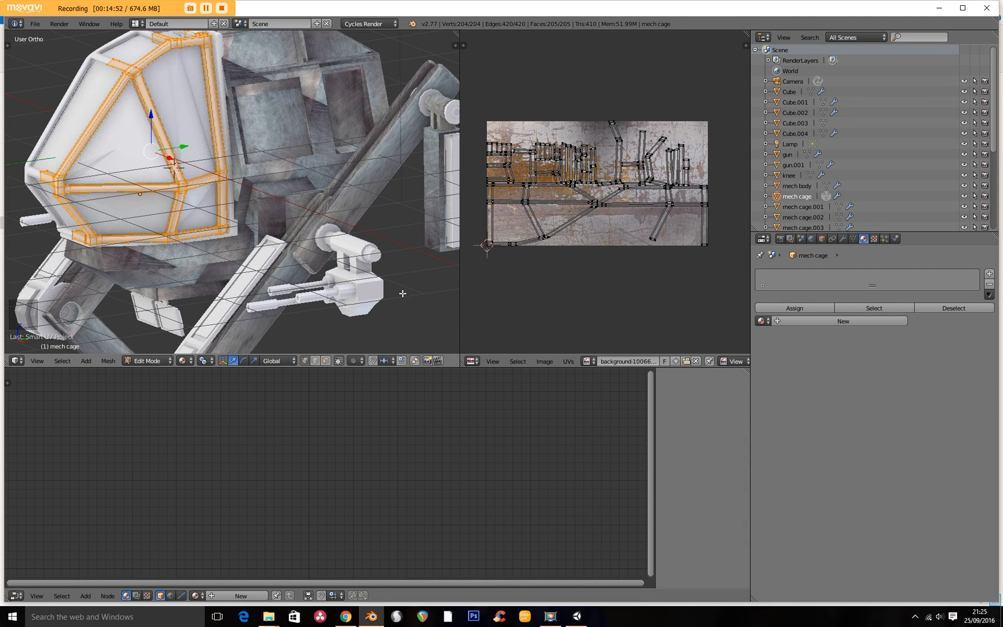
Create a new material on the mech cage and name it rust.
click(812, 321)
click(806, 322)
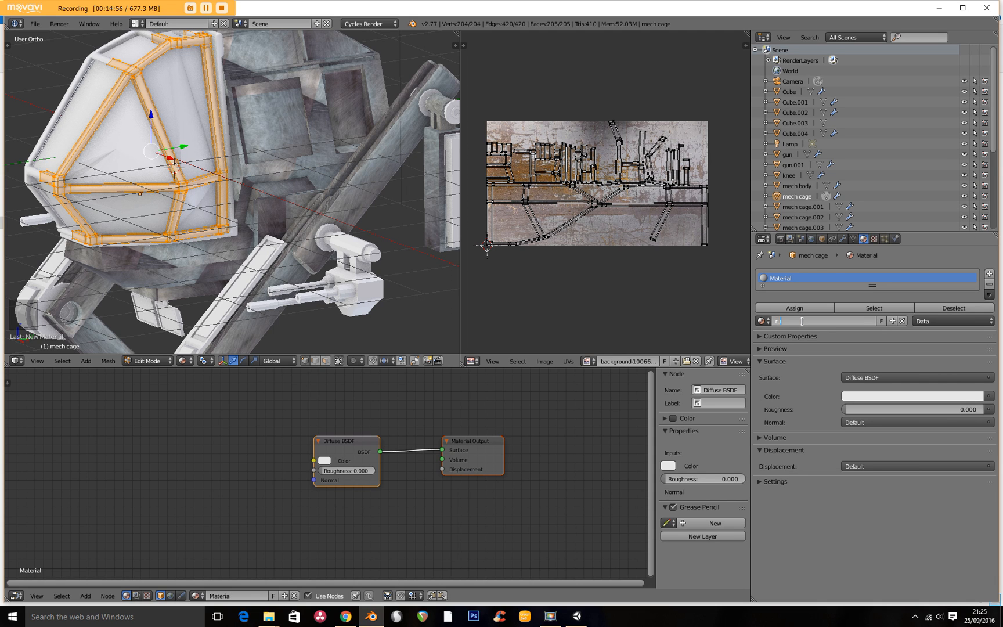
text(rust)
key(Return)
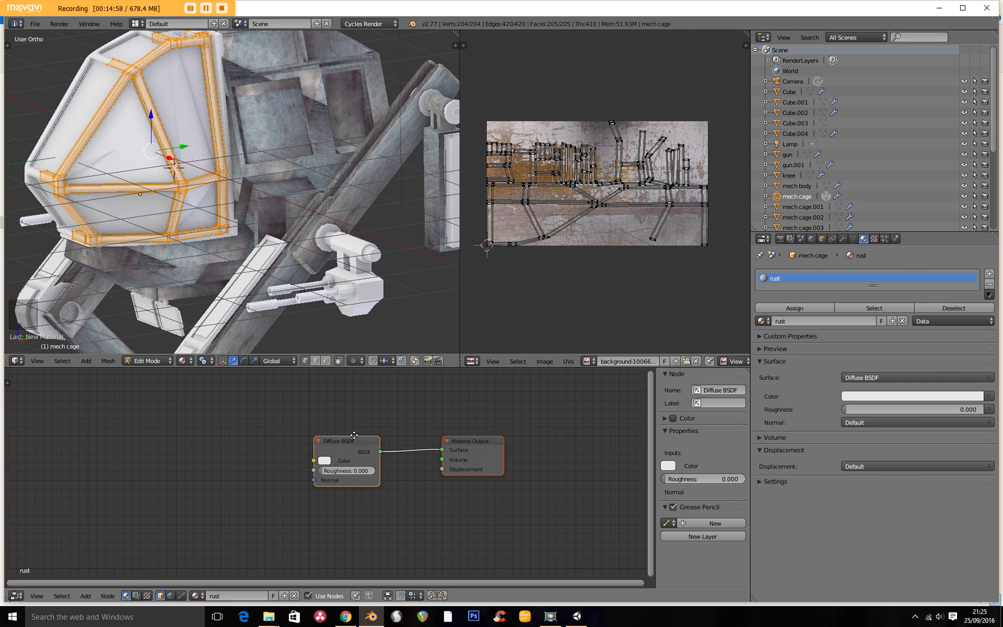
Add an Image Texture node before the Diffuse BSDF in the rust material and try linking its Color output to the shader's Color input.
middle_drag(354, 435, 331, 422)
scroll(344, 450, down, 1)
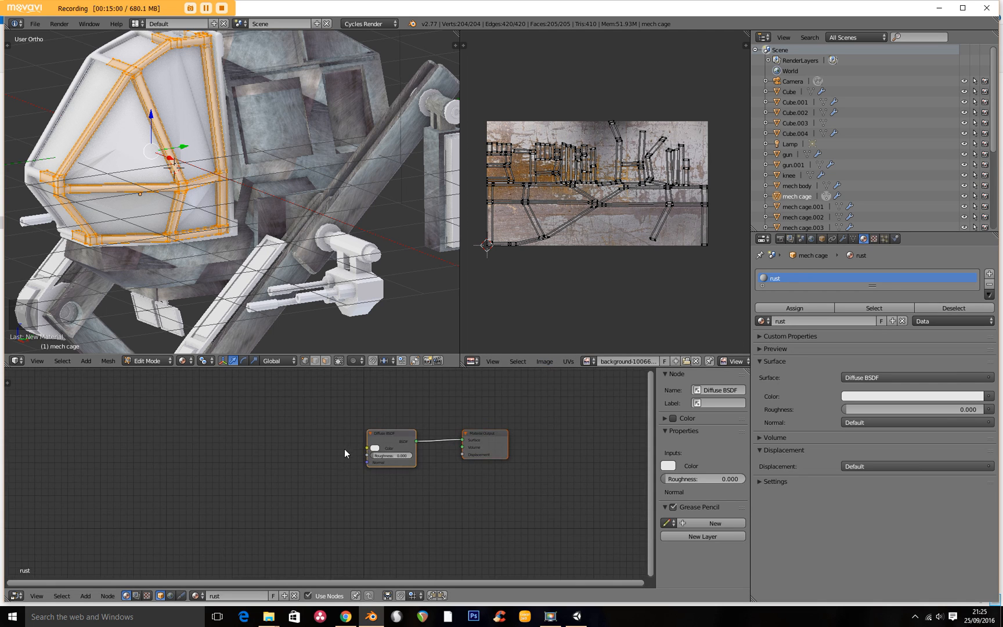
scroll(313, 438, up, 3)
key(shift+a)
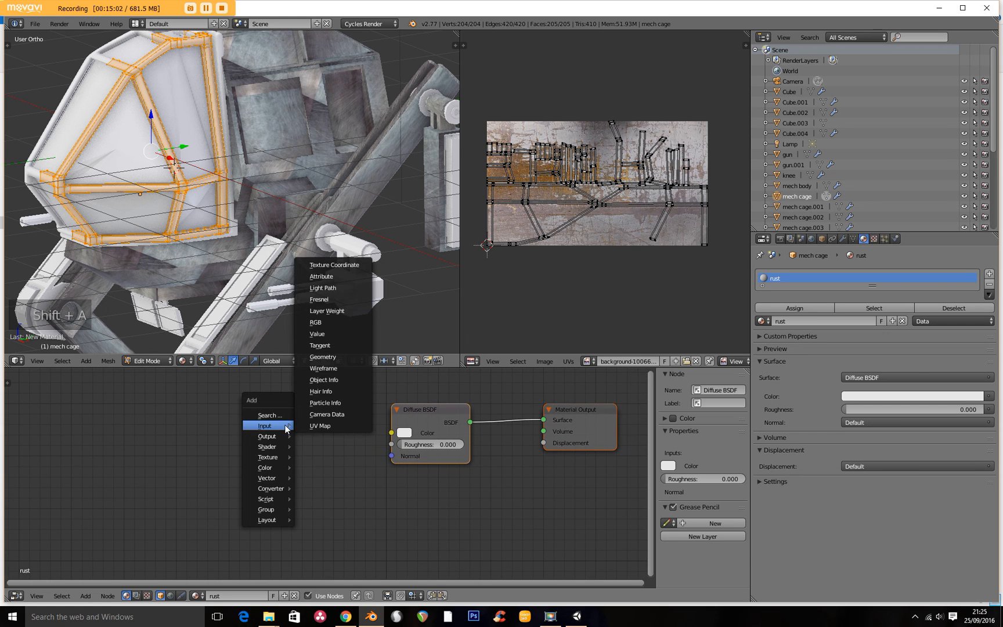
mouse_move(289, 457)
click(307, 334)
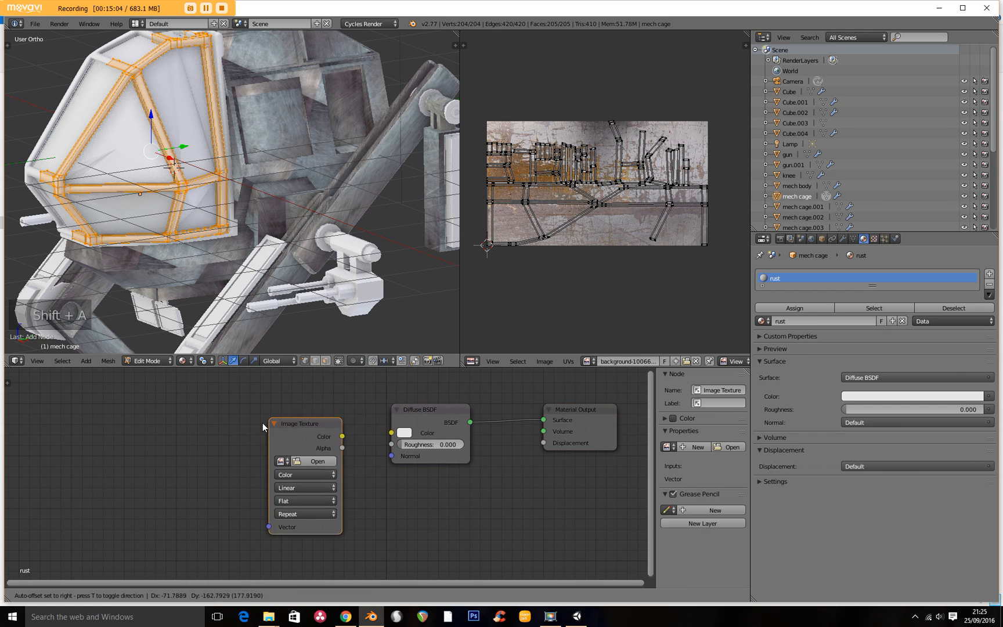
click(258, 430)
drag(322, 444, 392, 435)
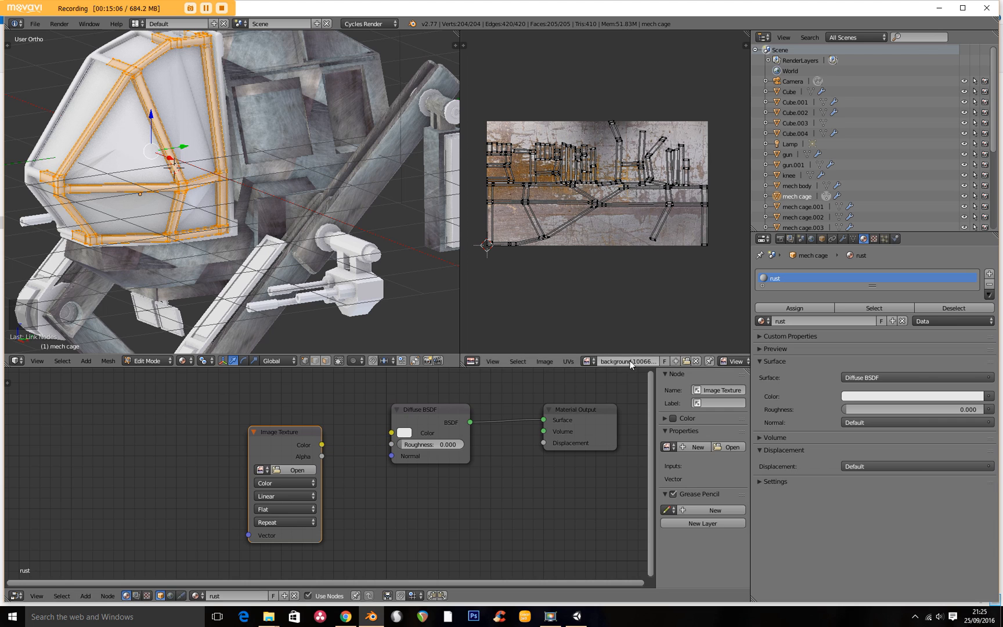
Load background-1006686_960_720.jpg into the rust material's Image Texture node and link its Color output to the Diffuse BSDF color.
click(259, 470)
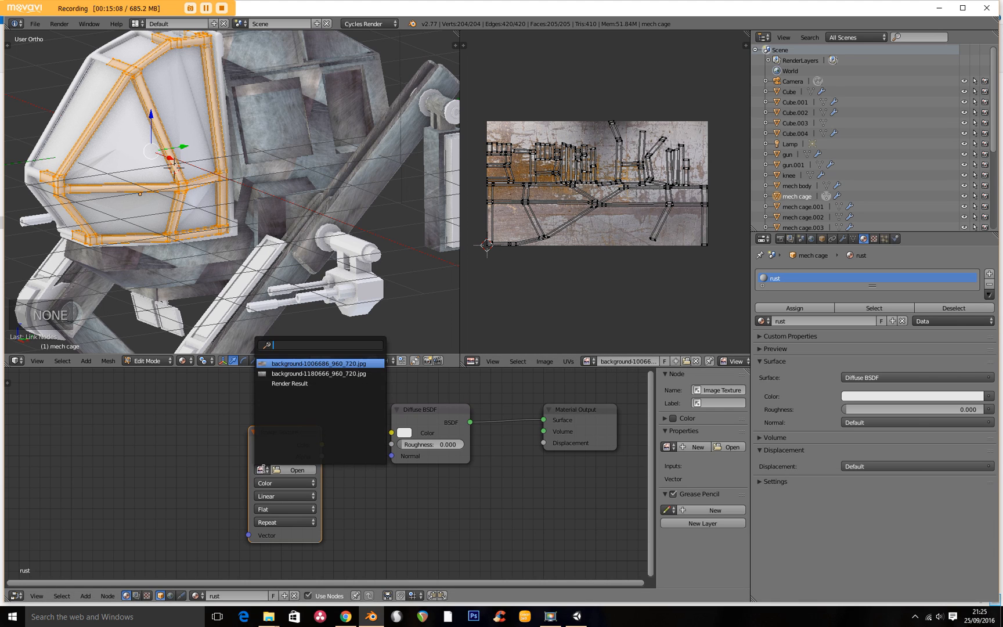
click(347, 364)
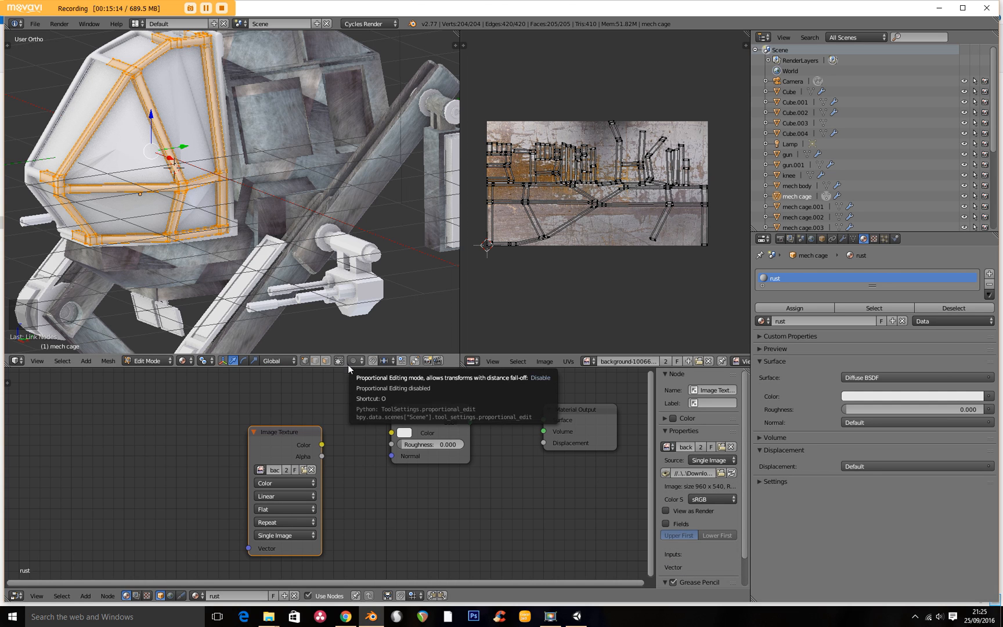
drag(323, 444, 391, 433)
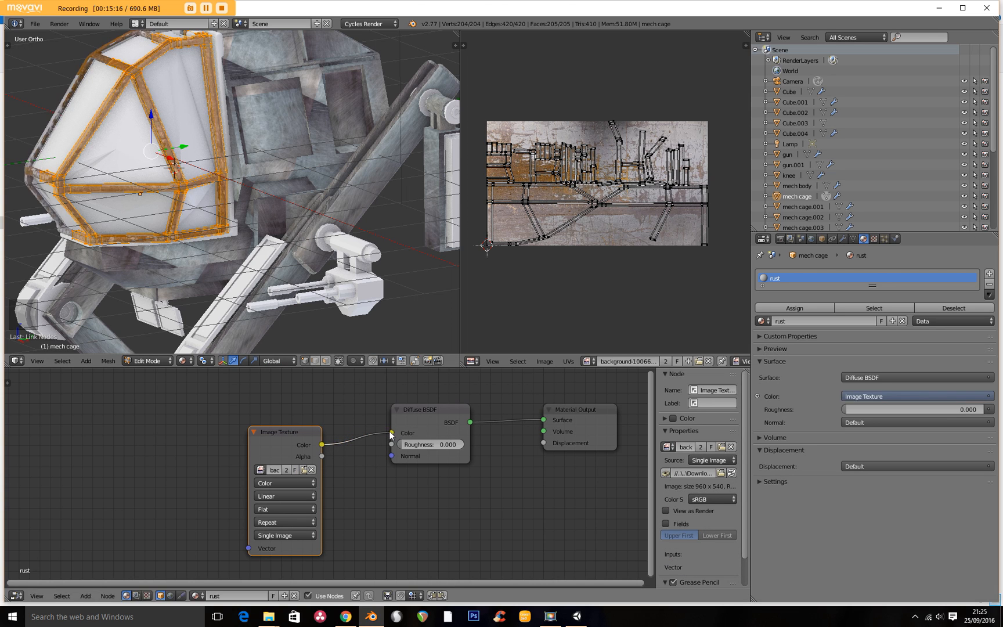
middle_drag(140, 258, 195, 254)
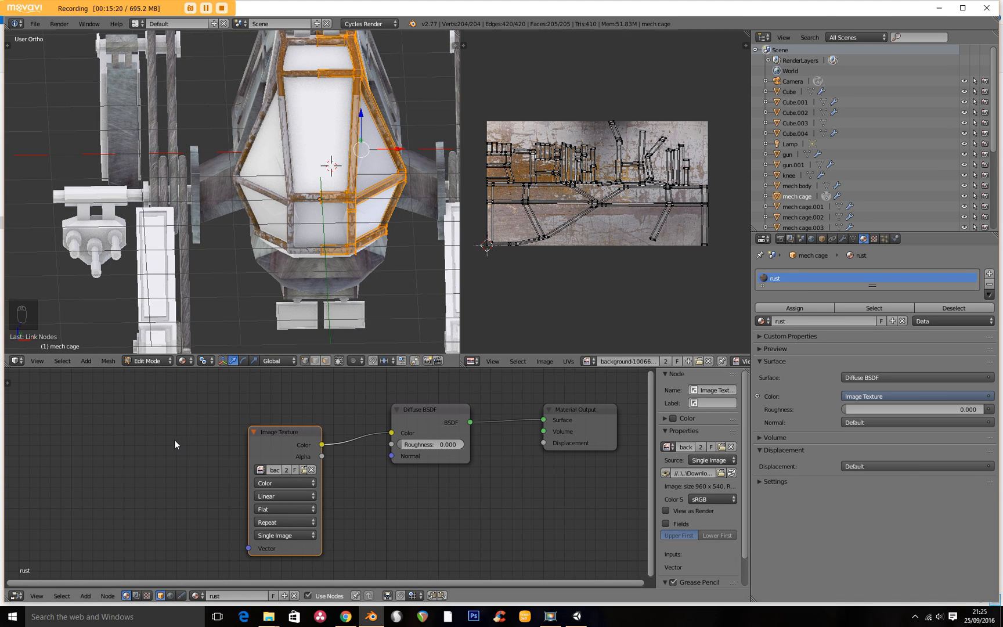
Add a UV Map node set to UVMap, link it to the Image Texture's Vector input, and leave Edit Mode.
key(shift+a)
mouse_move(130, 488)
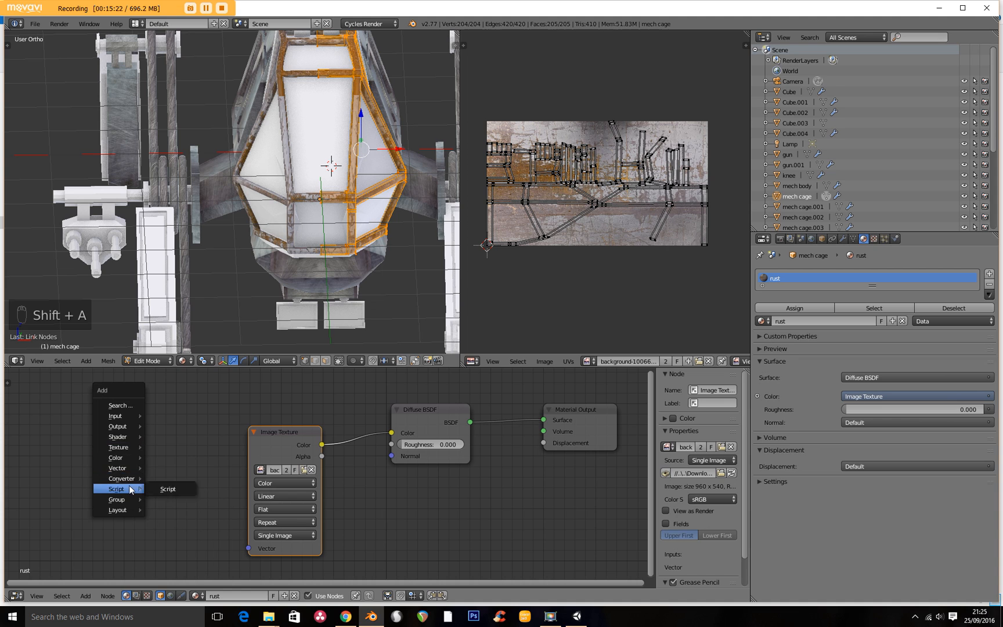
mouse_move(129, 415)
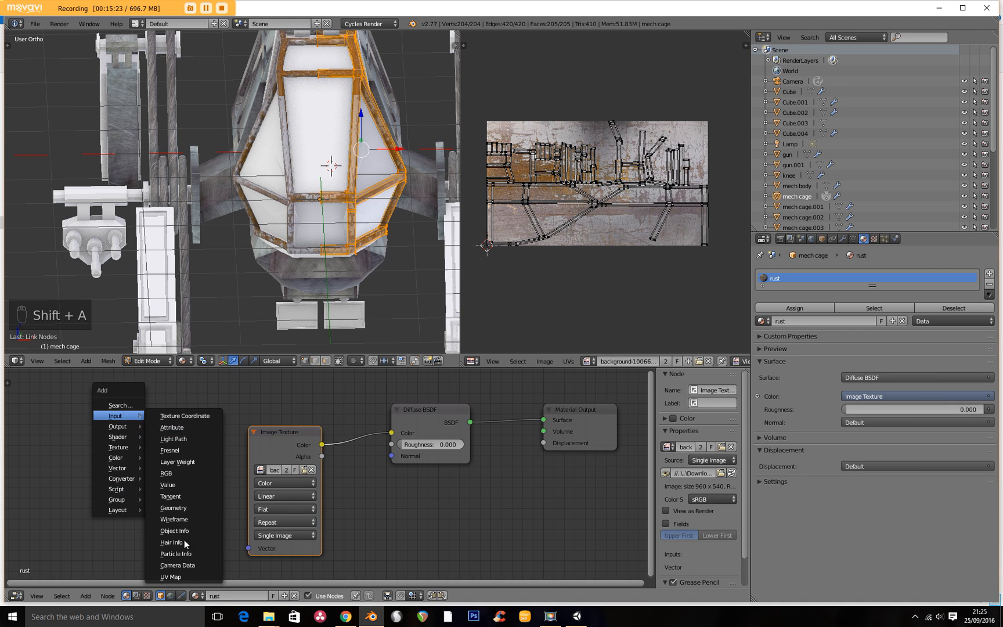
click(184, 577)
click(154, 492)
drag(161, 478, 248, 547)
click(121, 505)
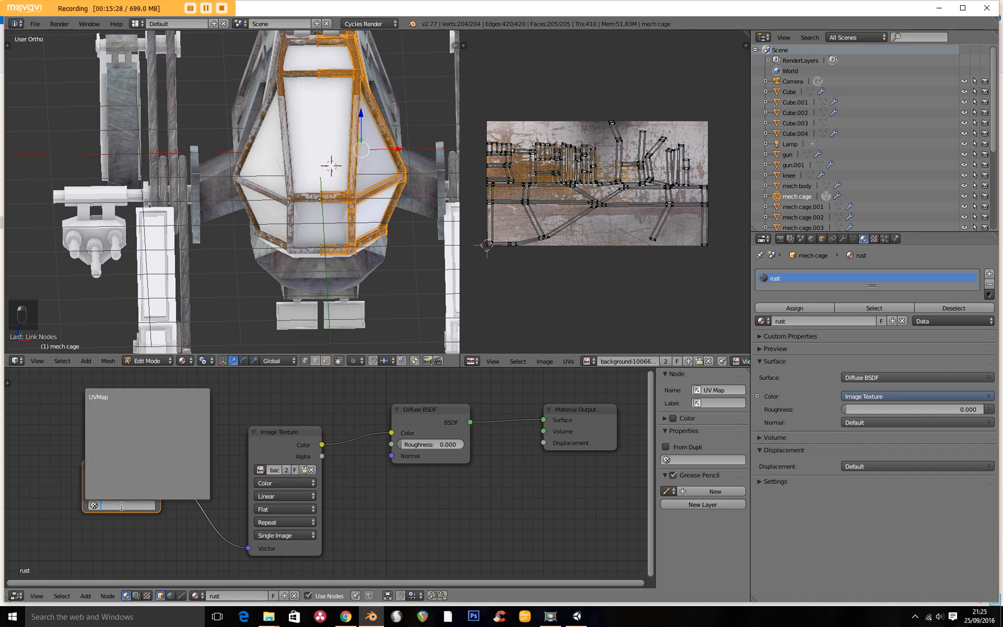
click(101, 399)
key(Tab)
Unwrap the whole rim behind the cockpit cage (Cube.002) with Smart UV Project at default settings.
middle_drag(273, 191, 303, 230)
scroll(317, 142, up, 1)
right_click(317, 140)
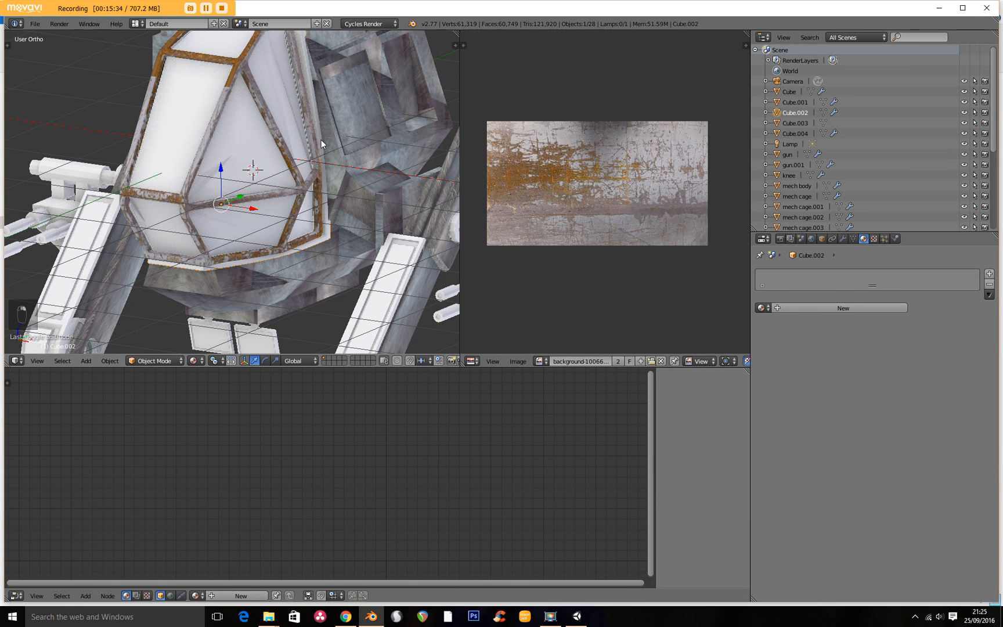
key(Tab)
key(a)
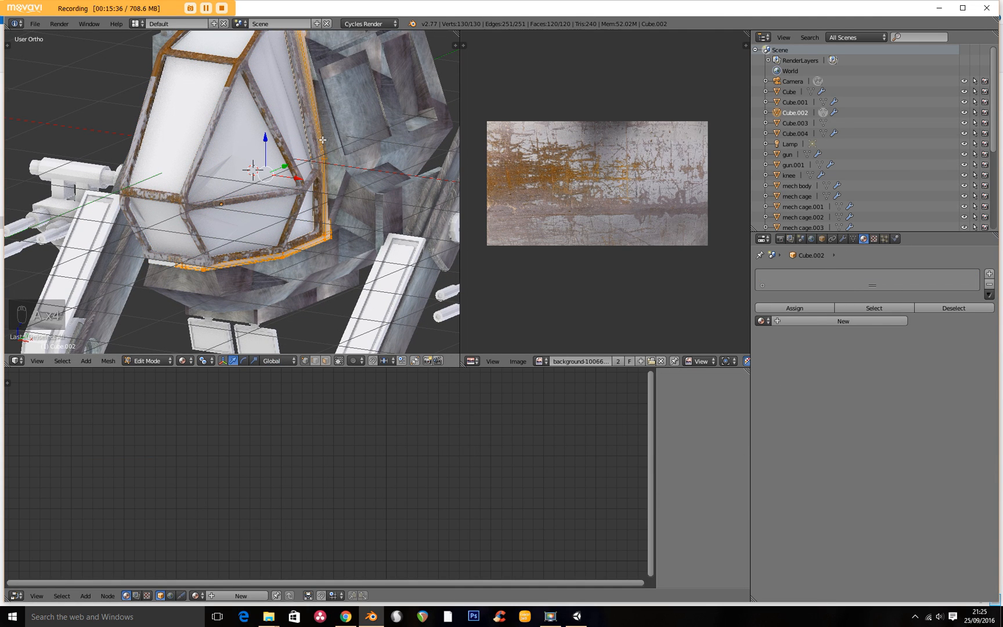
key(u)
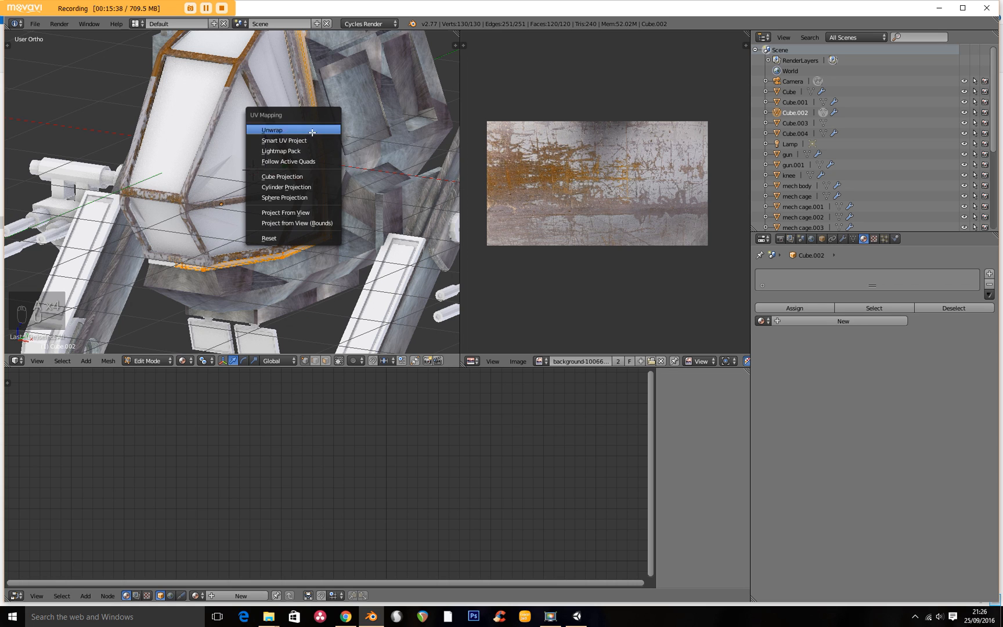
click(311, 140)
click(311, 218)
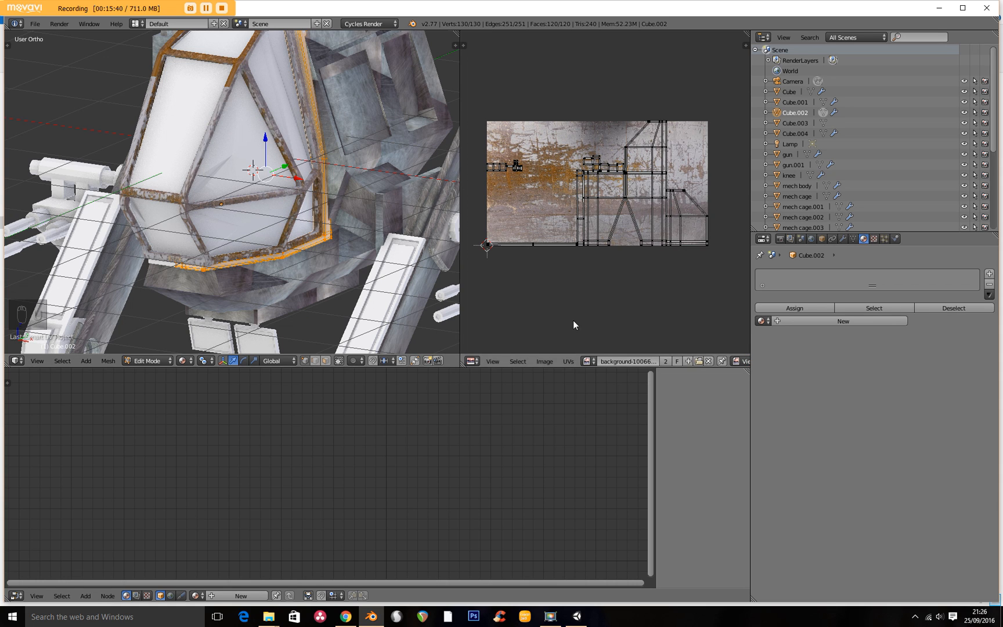
Assign the existing base legs material to the rim behind the cockpit cage and return to Object Mode.
click(761, 321)
click(787, 337)
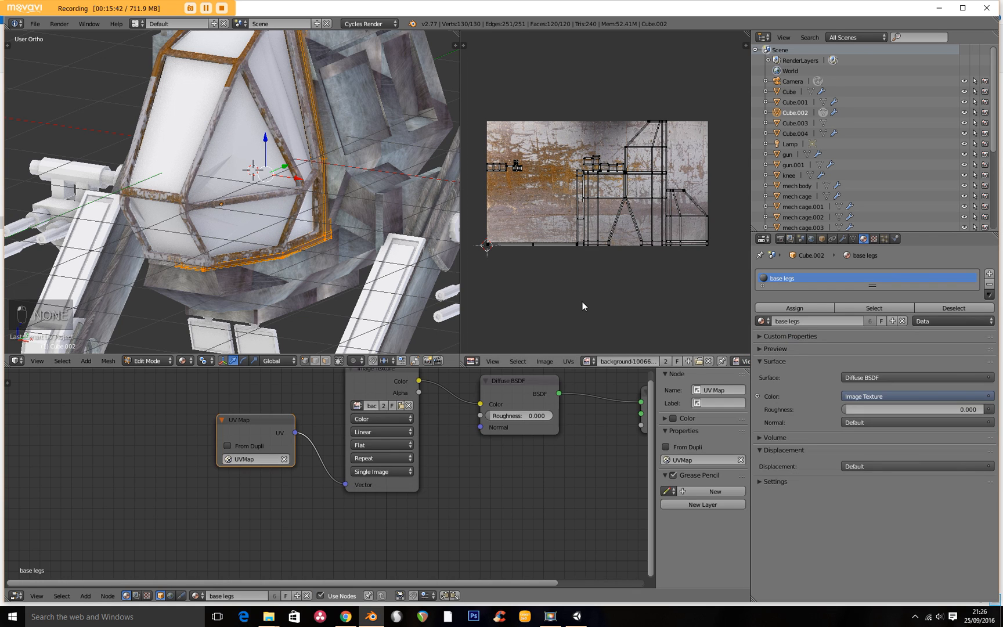
key(Tab)
Select all geometry of the knee object on the upper legs and unwrap it with Smart UV Project at default settings.
scroll(256, 264, down, 4)
middle_drag(268, 279, 342, 287)
shift+middle_drag(311, 183, 287, 124)
scroll(311, 188, up, 5)
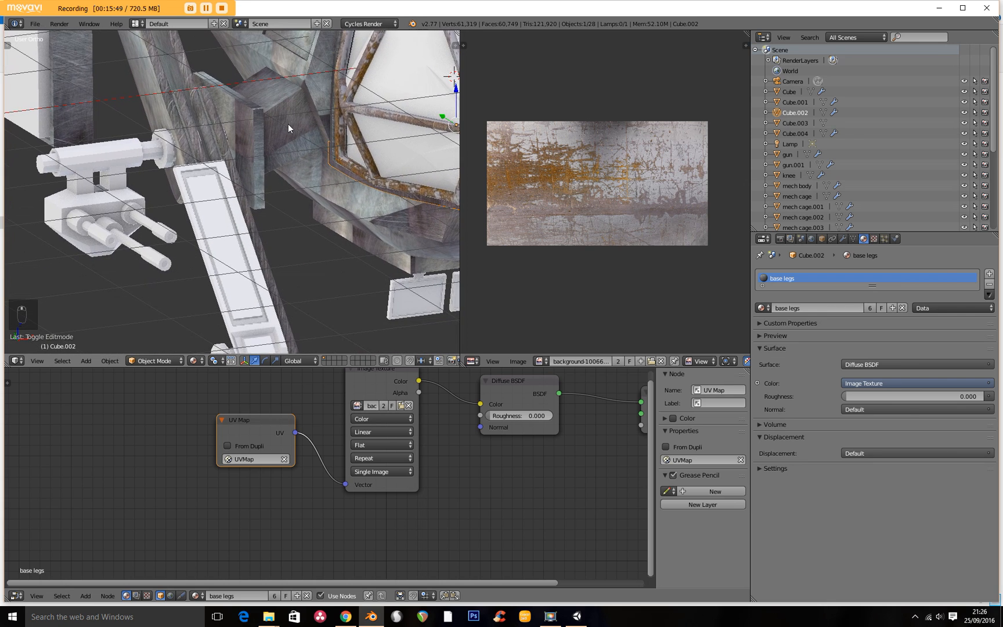
right_click(235, 217)
key(Tab)
middle_drag(234, 217, 440, 213)
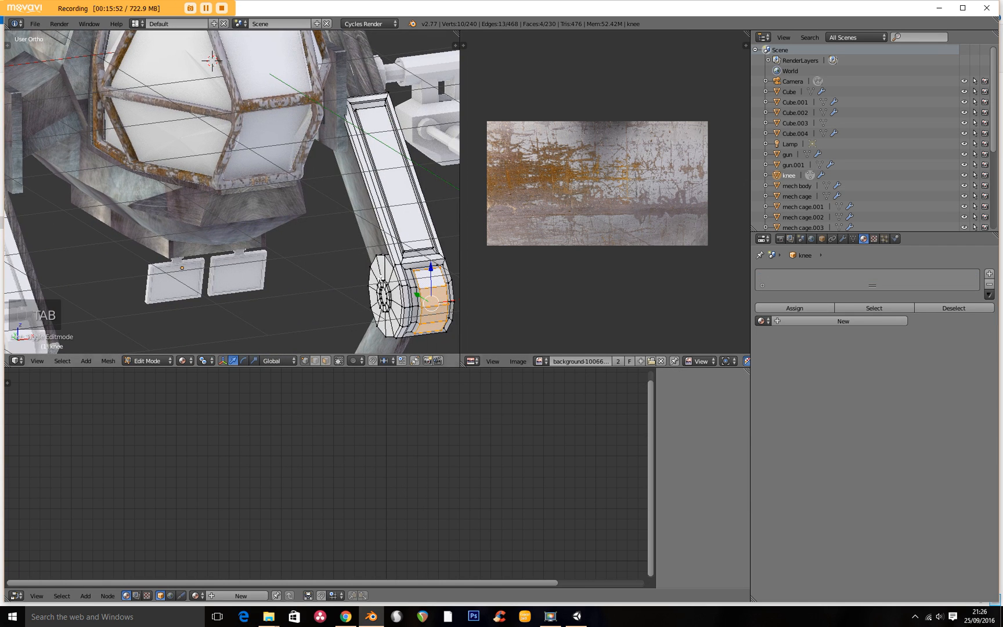
key(a)
key(a)
key(a)
key(a)
key(u)
click(370, 190)
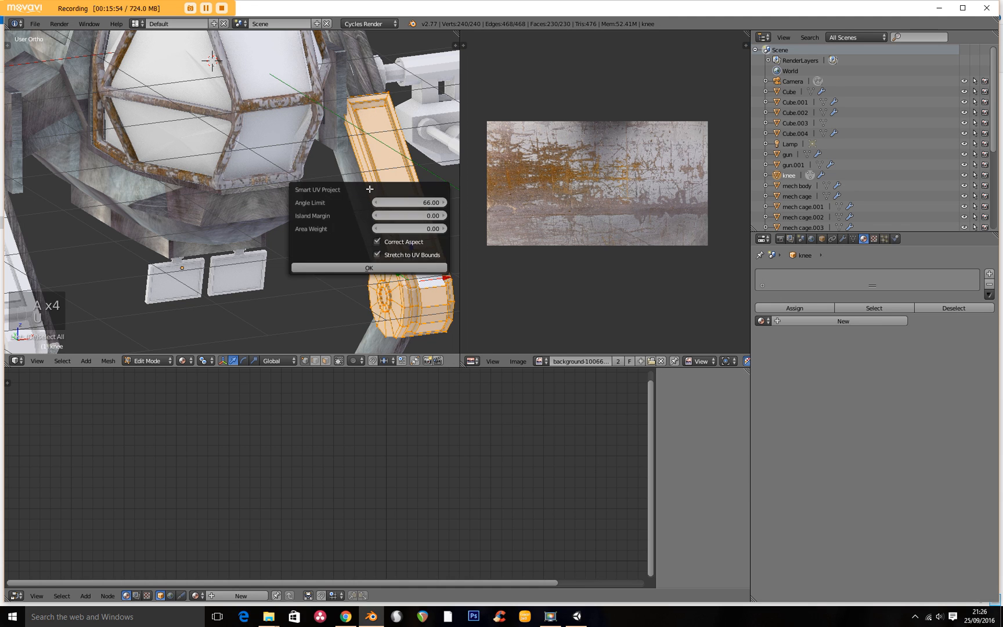
click(362, 270)
Assign the existing rust material to the knee object and return to Object Mode.
scroll(362, 270, down, 3)
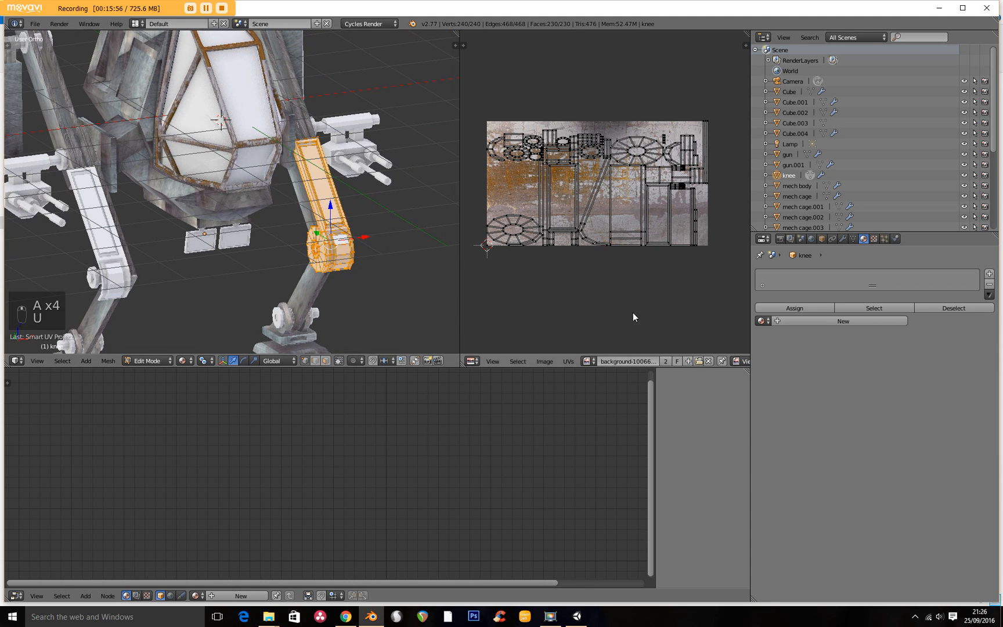
click(760, 320)
click(790, 342)
key(Tab)
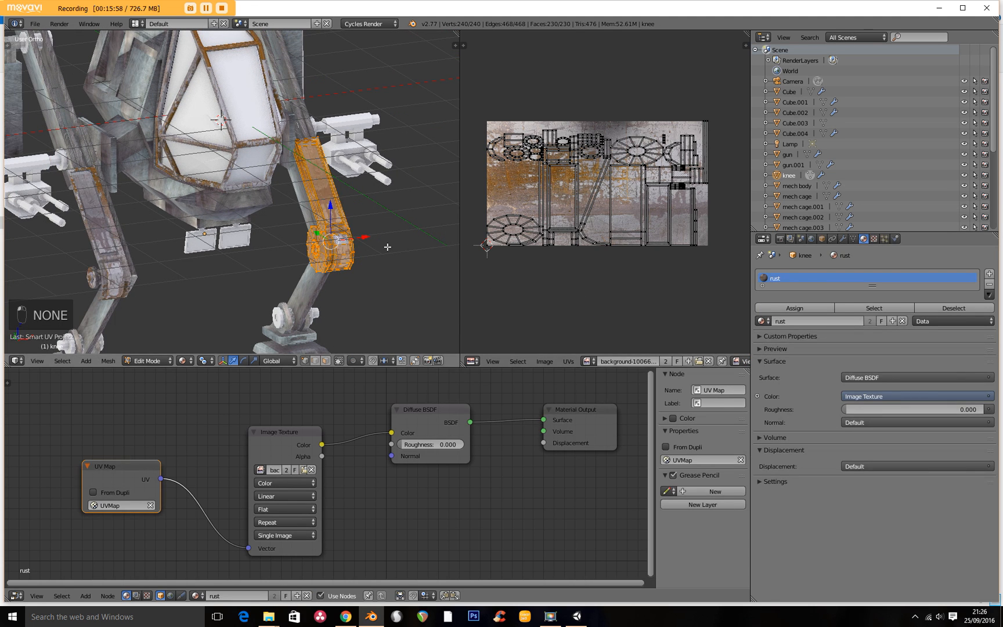
Unwrap the ankle pivots (pivots.001) above the feet with Smart UV Project at default settings.
middle_drag(396, 238, 227, 117)
right_click(258, 224)
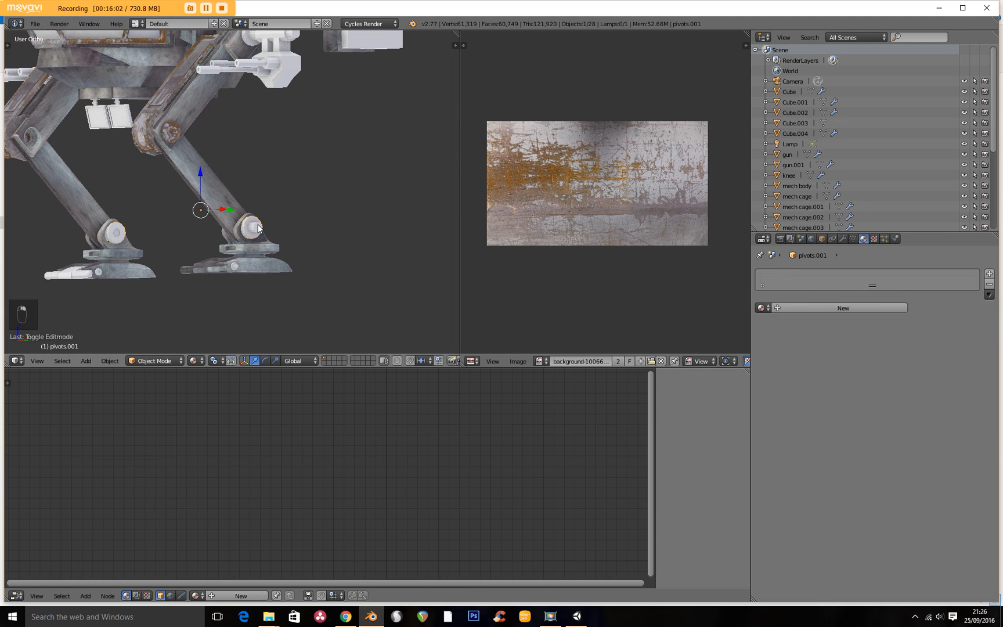
key(Tab)
key(u)
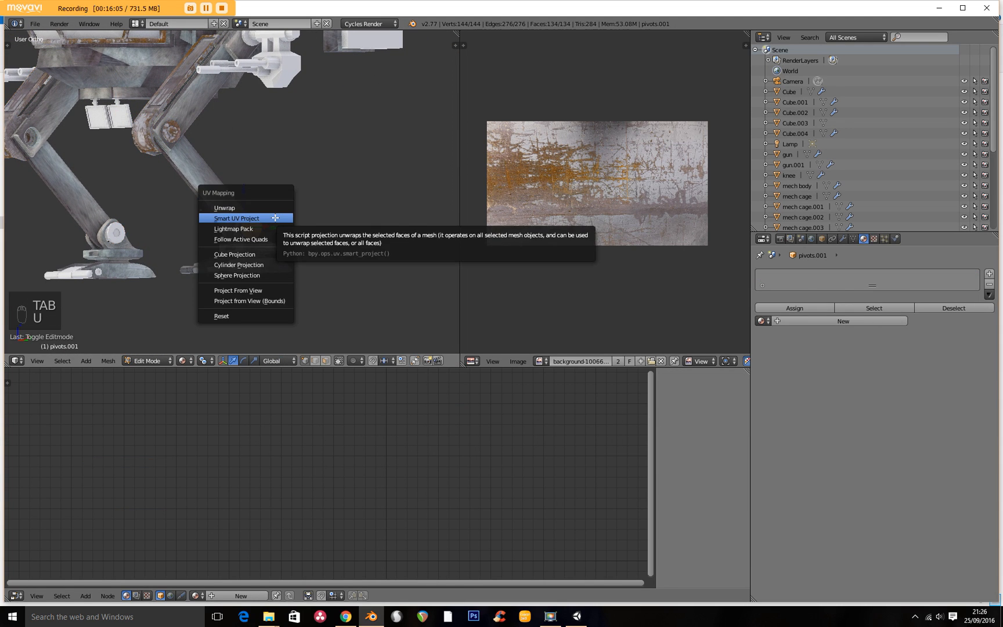
click(275, 217)
click(271, 296)
Assign the existing rust material to the ankle pivots and return to Object Mode.
scroll(271, 293, up, 3)
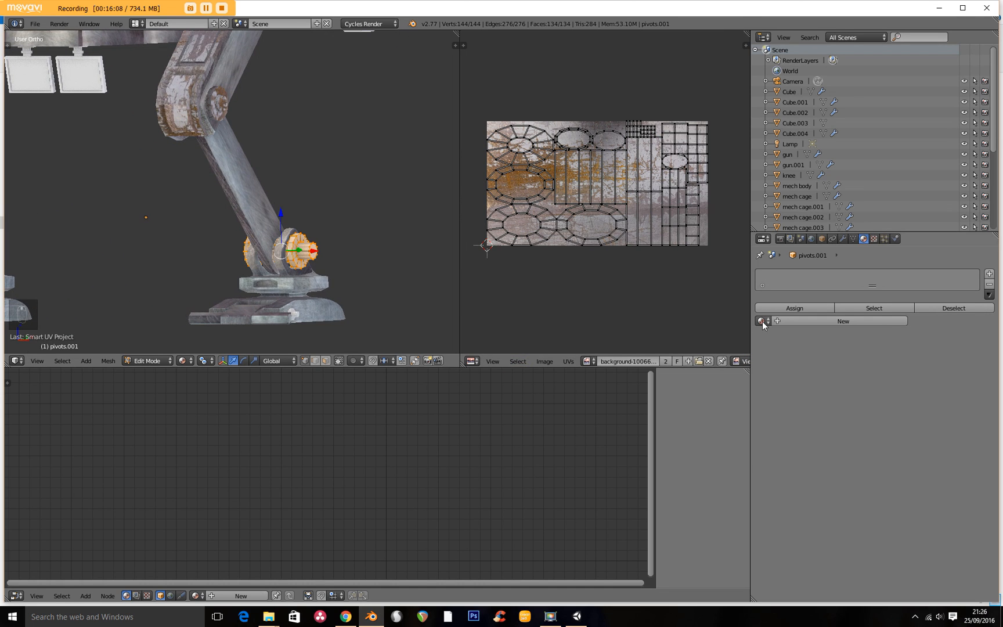
click(761, 321)
click(780, 346)
key(Tab)
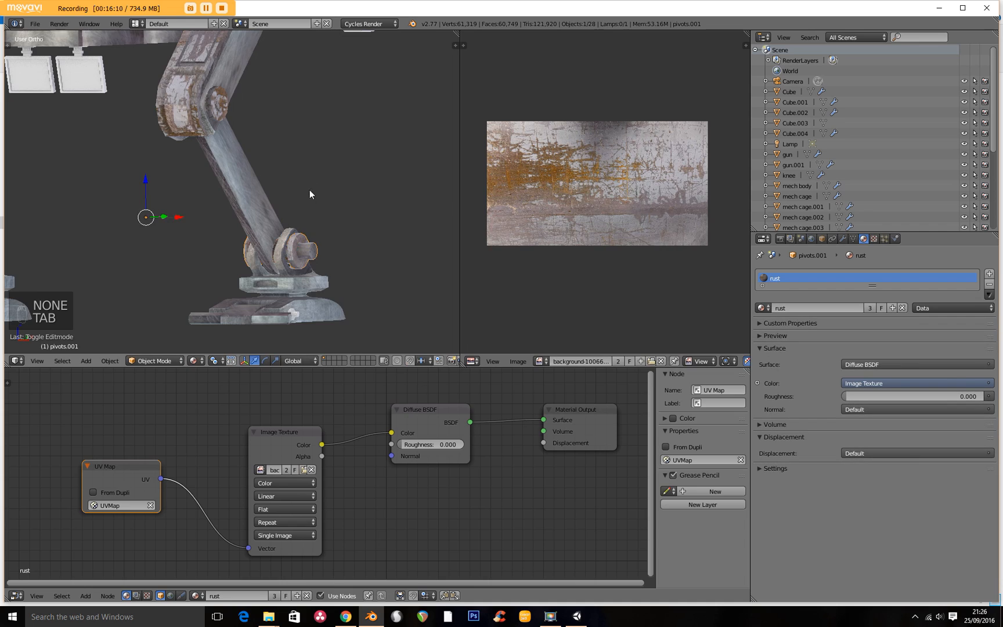
Select all geometry of the gun mount's pivots object, assign it the existing rust material, and return to Object Mode.
scroll(308, 194, down, 4)
middle_drag(297, 225, 316, 258)
scroll(275, 287, up, 3)
scroll(275, 287, up, 4)
shift+middle_drag(390, 165, 248, 199)
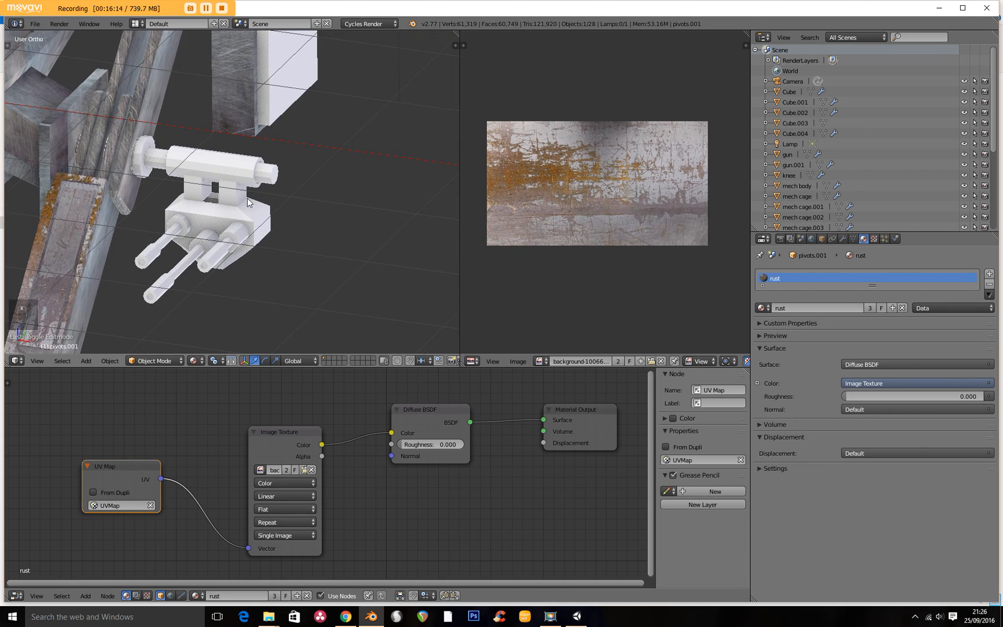
right_click(272, 168)
key(Tab)
key(a)
key(a)
key(a)
key(a)
key(a)
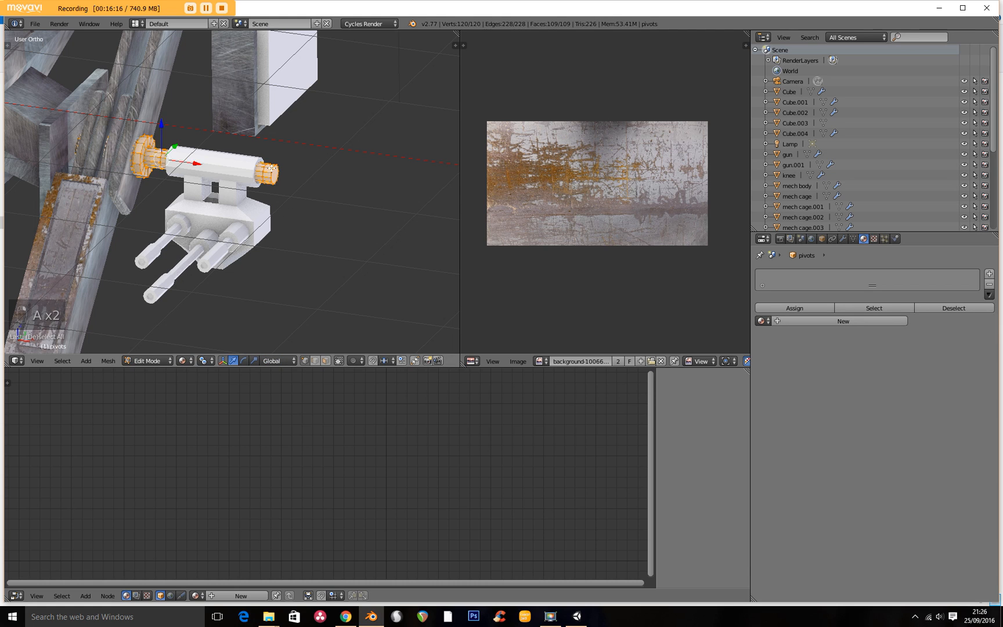
click(760, 321)
click(787, 336)
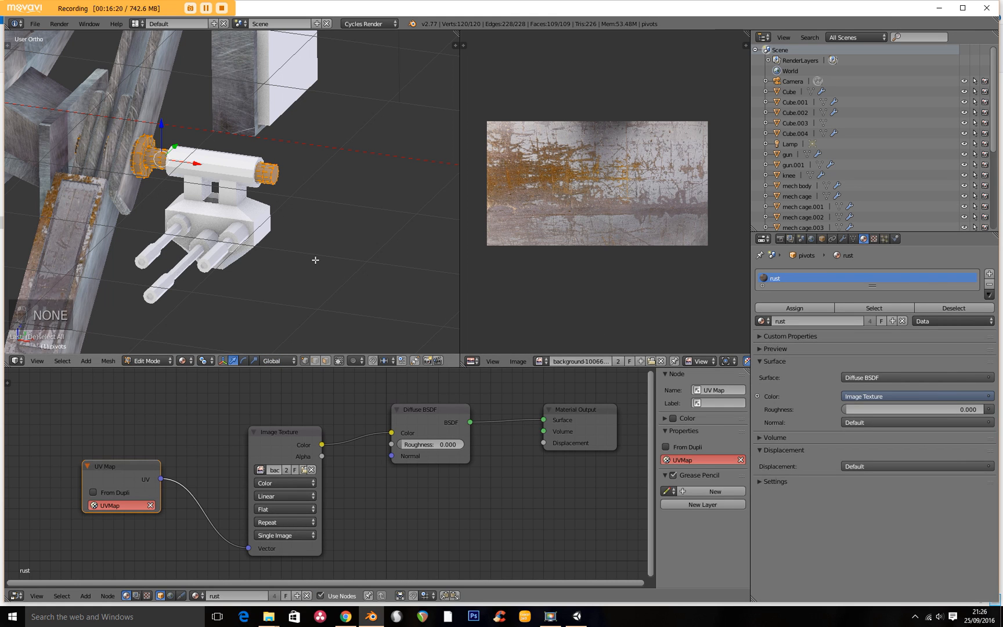
key(Tab)
middle_drag(291, 240, 289, 263)
scroll(245, 214, up, 1)
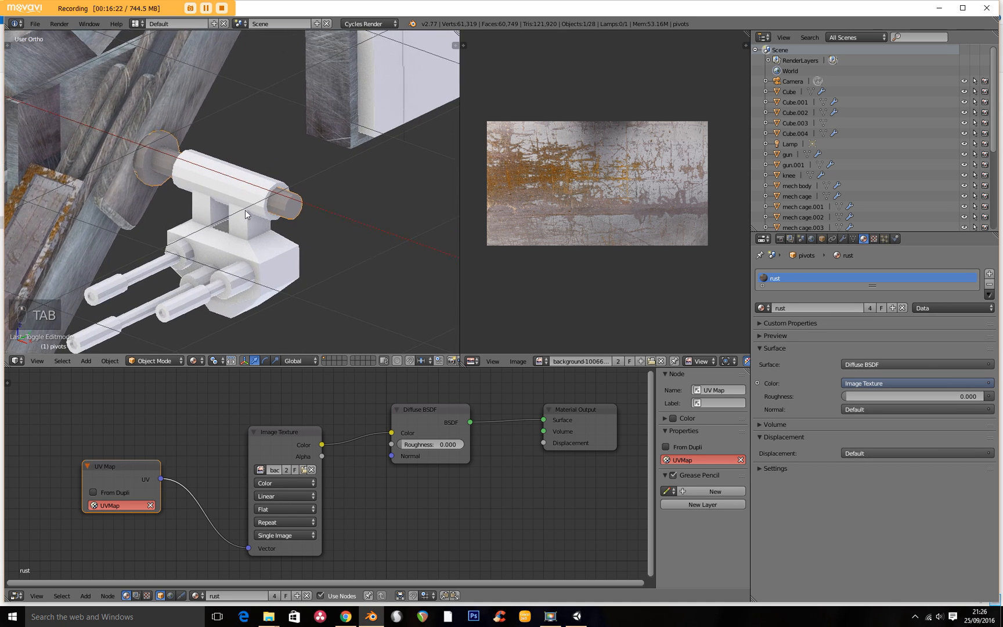
scroll(245, 210, down, 2)
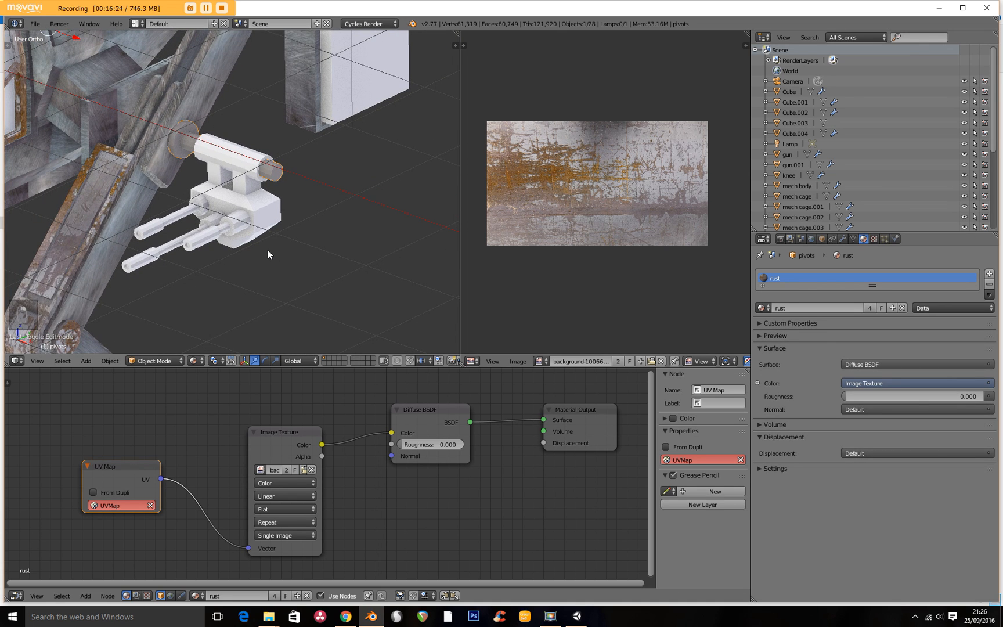
right_click(267, 250)
key(Tab)
key(Tab)
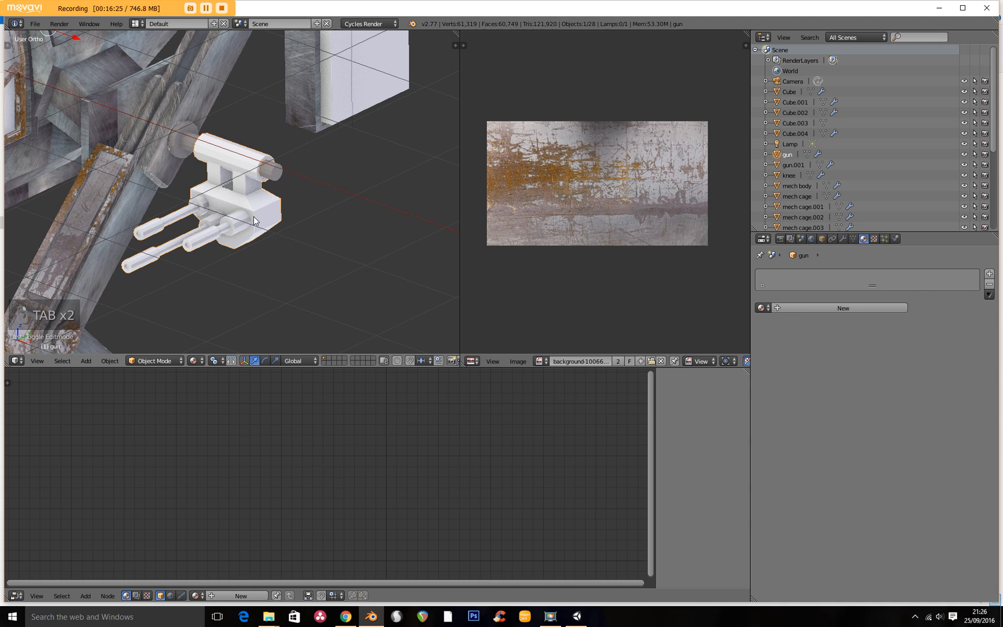
Unwrap the gun mount's pivots object with Smart UV Project at default settings and return to Object Mode.
right_click(272, 169)
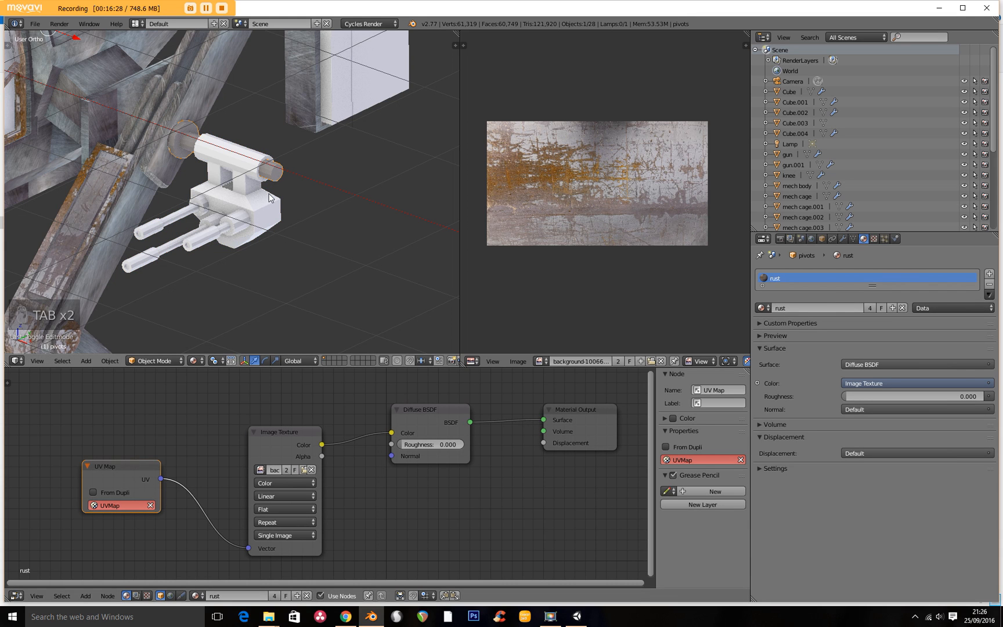
key(Tab)
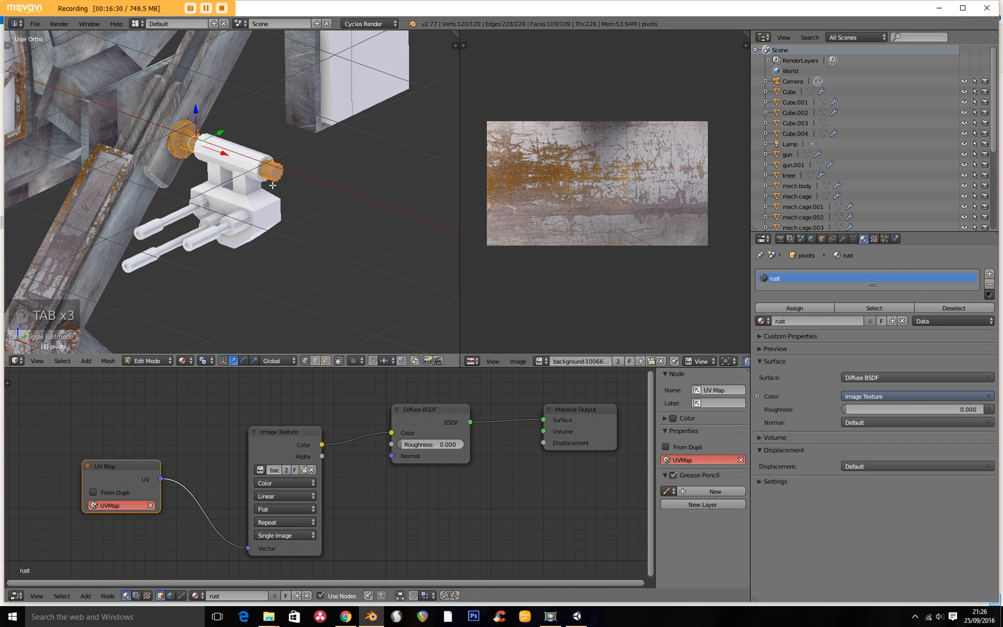
key(Tab)
key(Tab)
key(u)
click(272, 185)
click(281, 270)
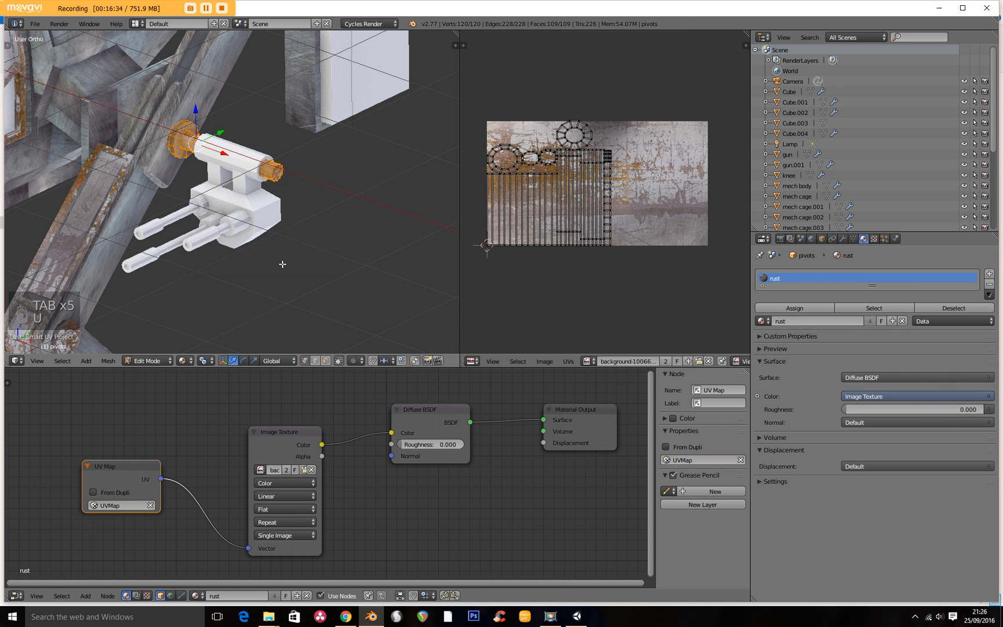
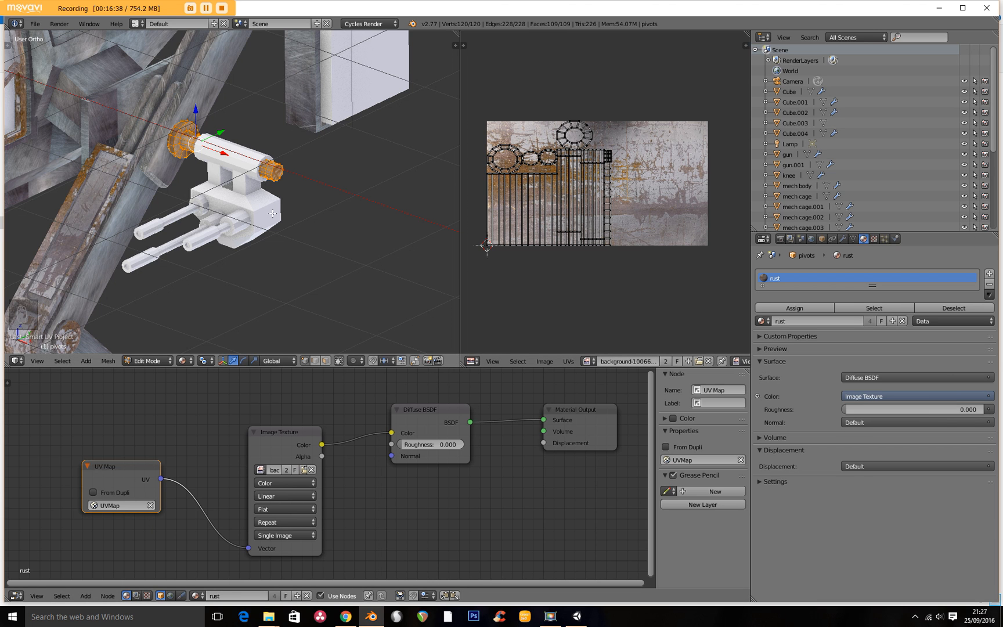
key(Tab)
Select all geometry of the gun object and unwrap it with Smart UV Project at default settings.
scroll(207, 242, up, 5)
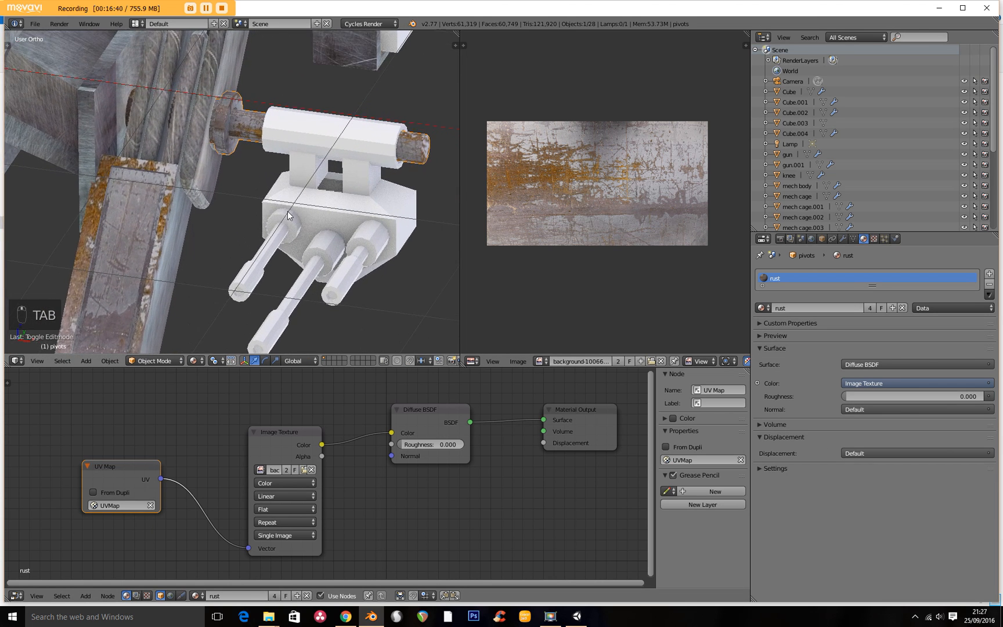
right_click(255, 215)
key(Tab)
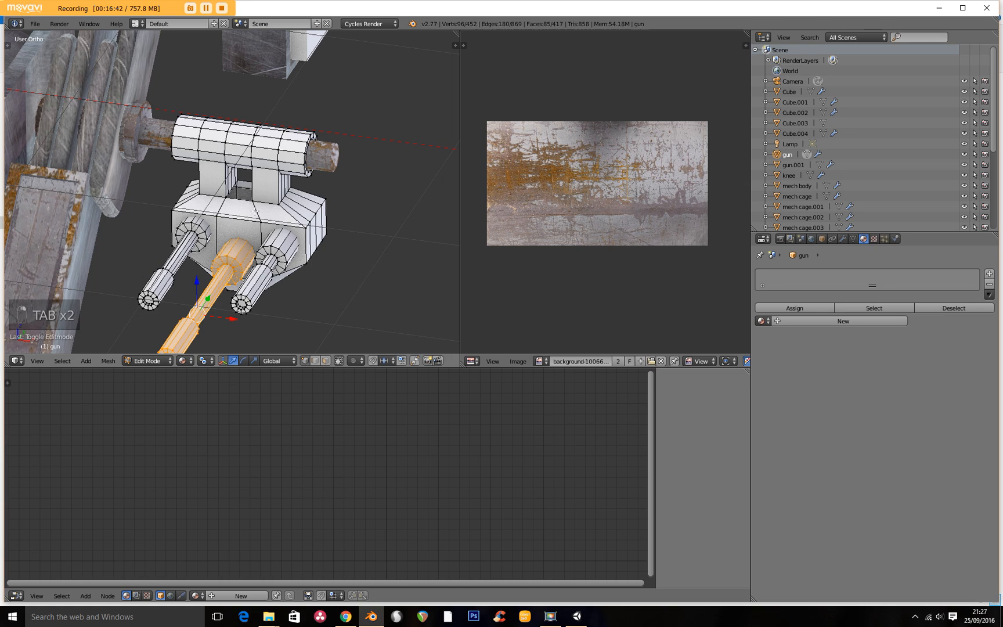
key(a)
key(a)
key(a)
key(a)
key(a)
key(u)
click(254, 211)
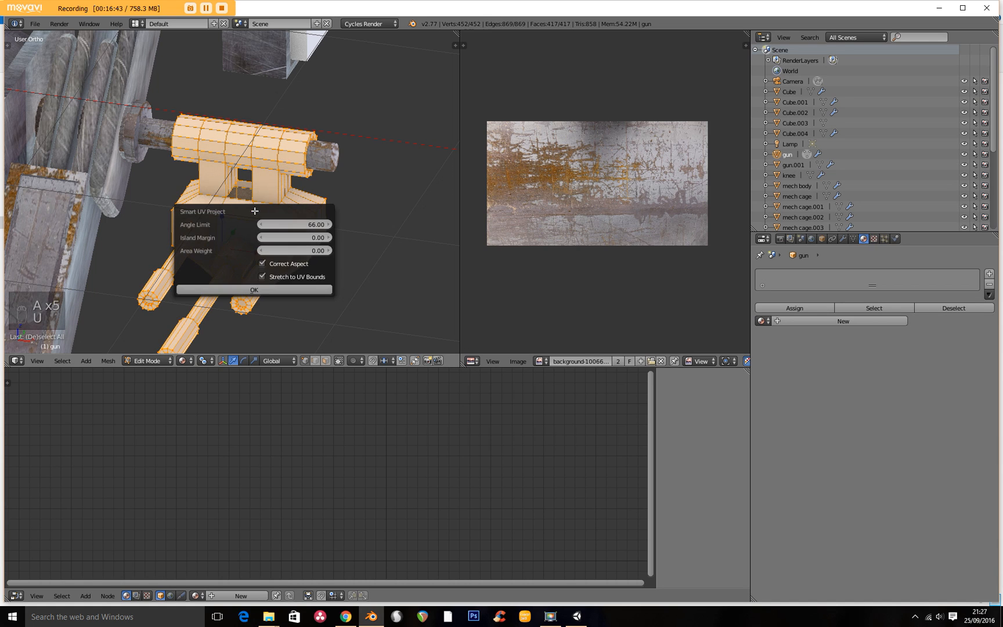
click(254, 289)
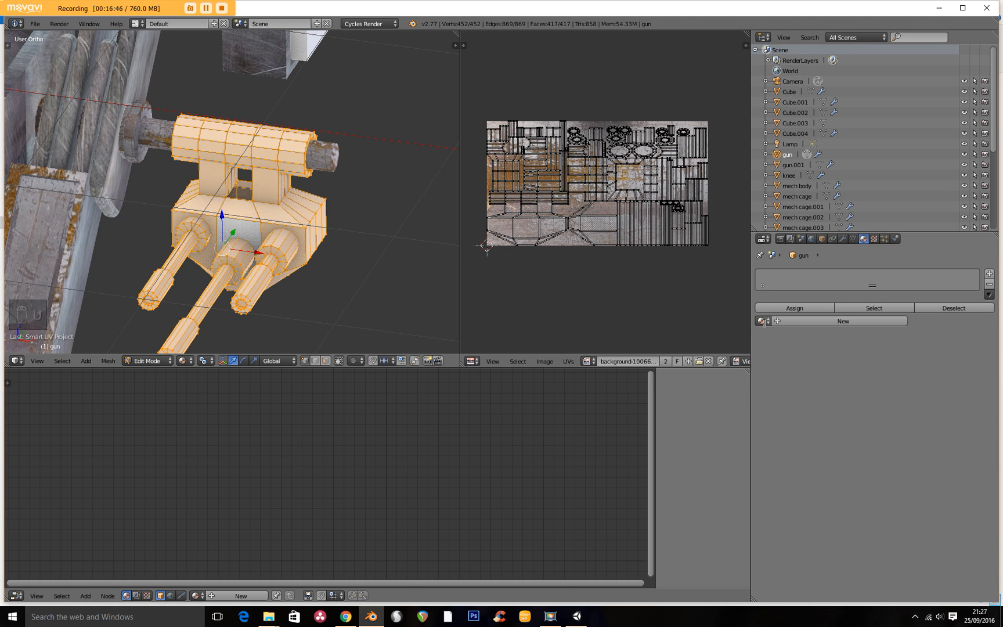
Assign the existing rust material to the gun object and return to Object Mode.
click(763, 321)
click(804, 347)
scroll(331, 327, down, 2)
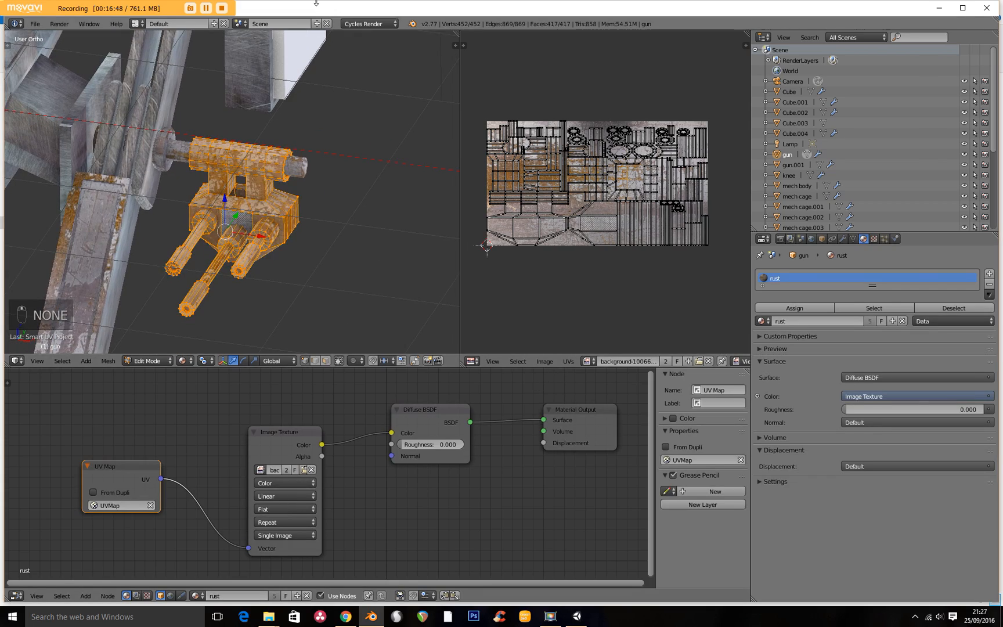
key(Tab)
Select all geometry of the pivots at the upper end of the rear arm and unwrap it with Smart UV Project at default settings.
scroll(281, 322, down, 5)
middle_drag(281, 322, 222, 272)
middle_drag(222, 273, 204, 236)
scroll(205, 239, up, 1)
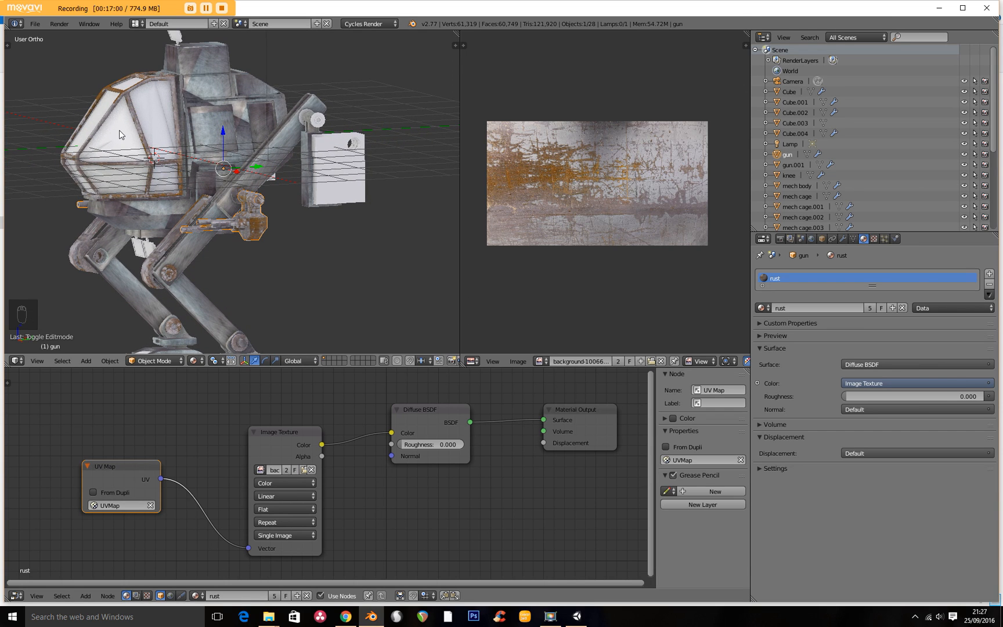
right_click(323, 125)
key(Tab)
key(a)
key(a)
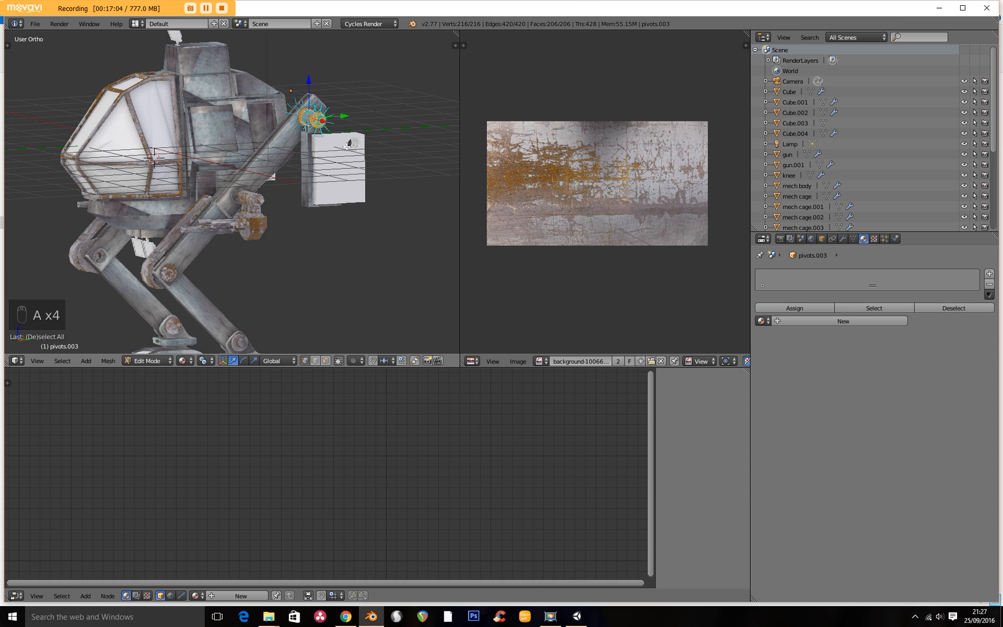
key(u)
click(346, 146)
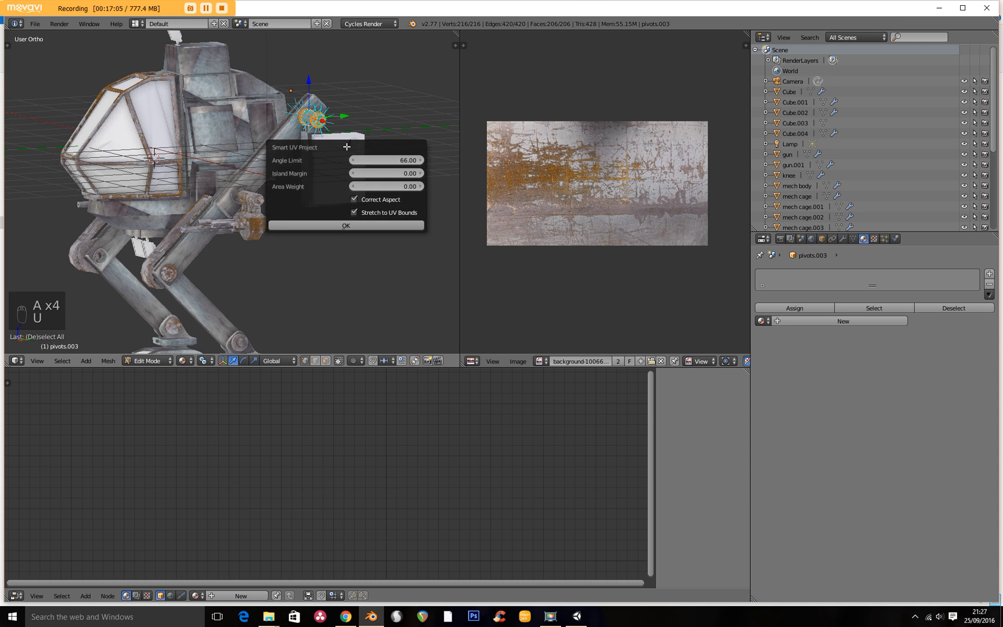
click(346, 224)
click(346, 225)
Assign the existing rust material to the rear arm's pivots and return to Object Mode.
click(761, 321)
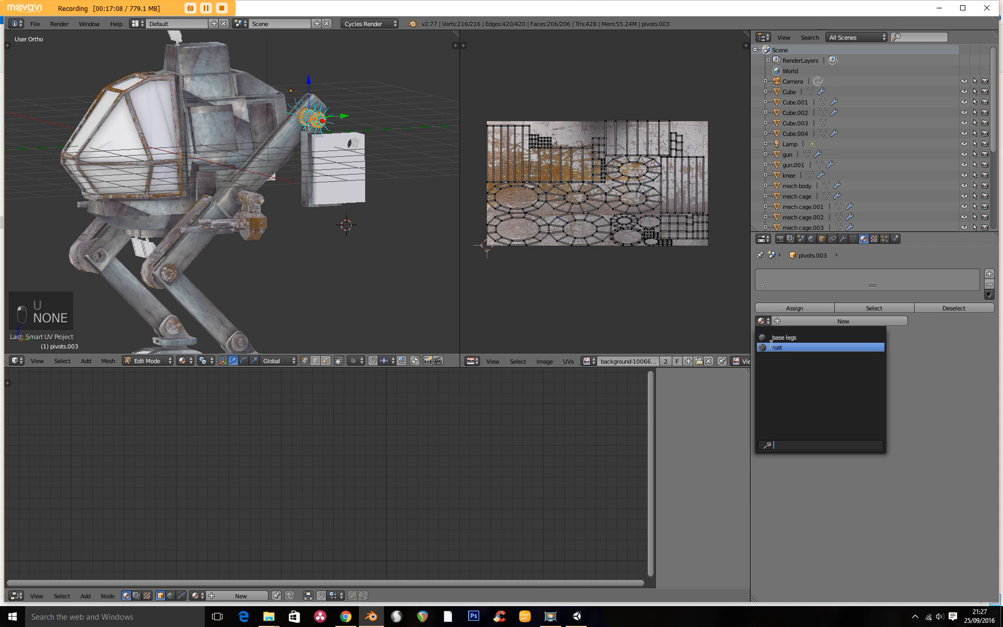
click(783, 342)
key(Tab)
Select all geometry of the weight object hanging from the rear arm and unwrap it with Smart UV Project at default settings.
middle_drag(227, 234, 299, 244)
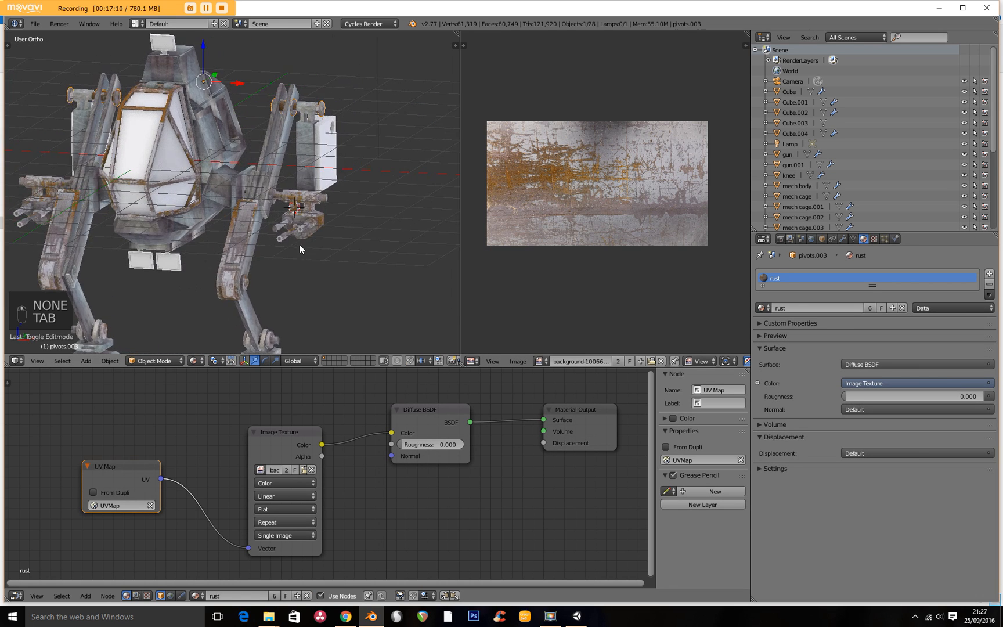
scroll(329, 182, up, 5)
shift+middle_drag(329, 178, 196, 200)
right_click(246, 166)
middle_drag(293, 146, 253, 147)
key(Tab)
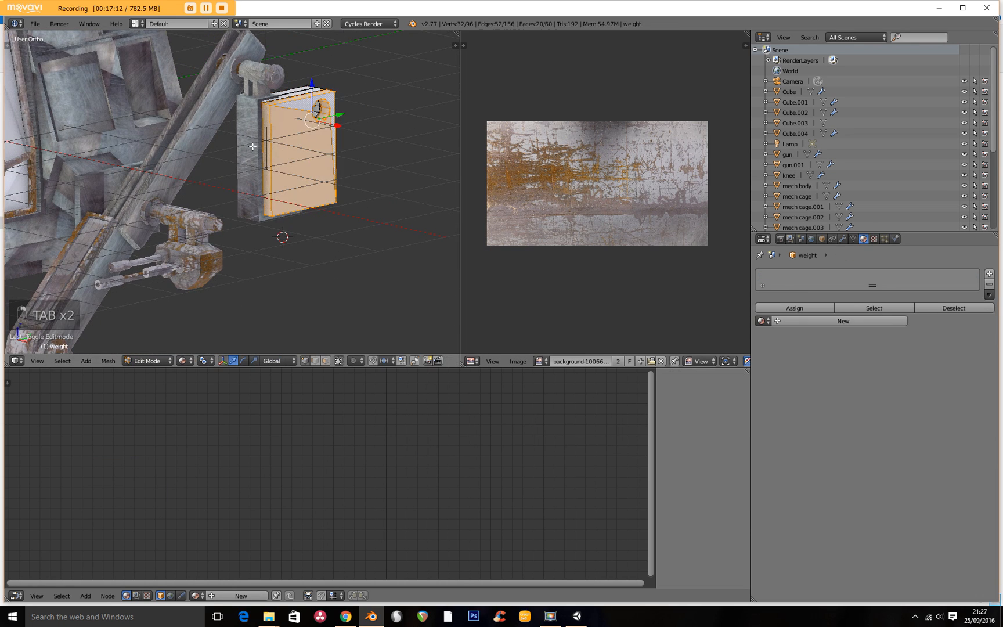
key(a)
key(a)
key(a)
key(a)
key(a)
key(u)
click(283, 152)
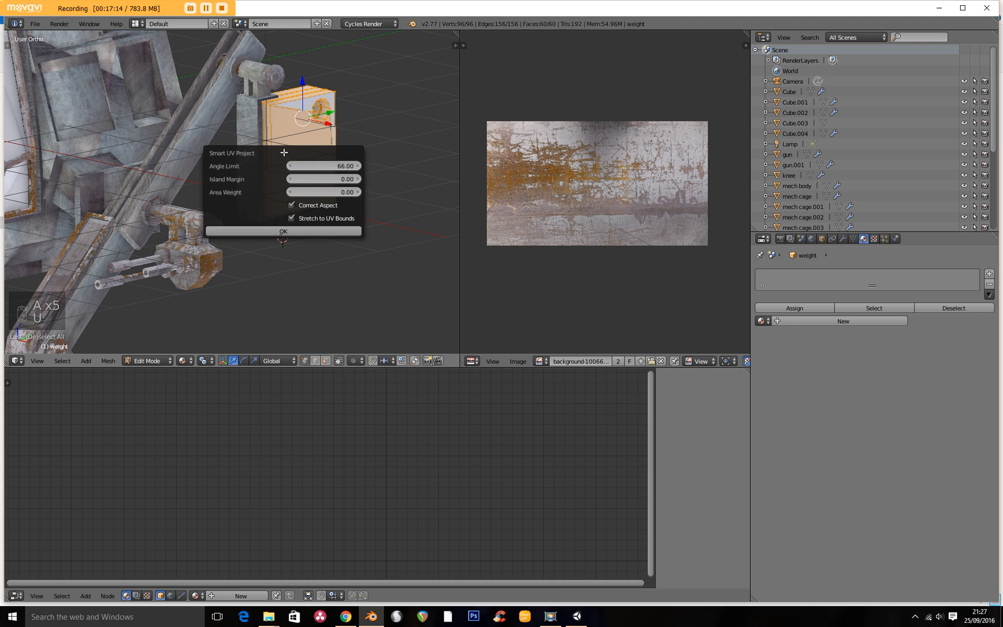
click(282, 232)
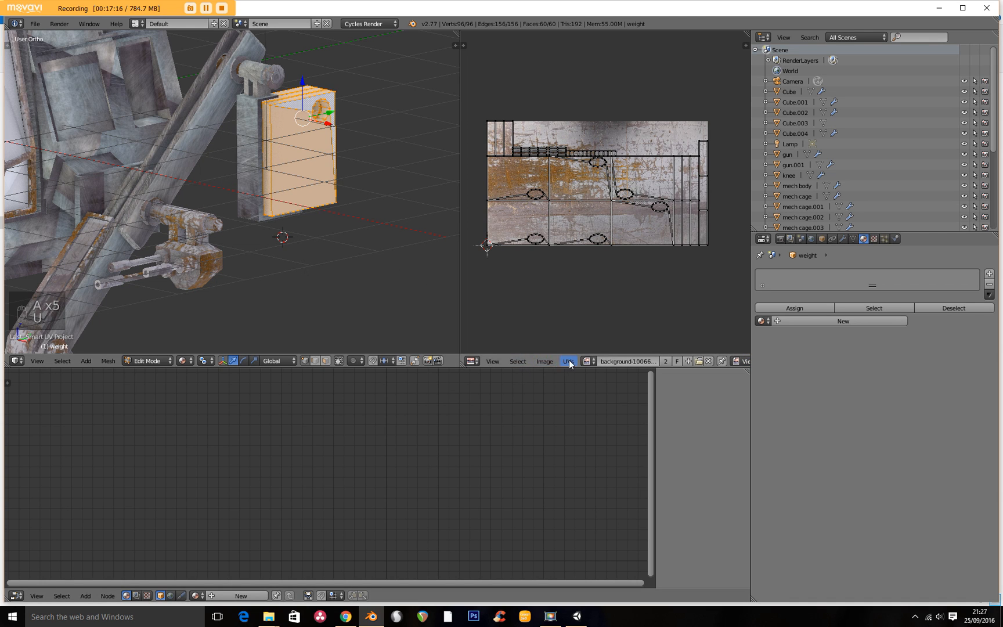
Open plate metal.jpg from the Downloads folder as the image behind the weight's UV layout, browsing the files as thumbnails.
click(547, 361)
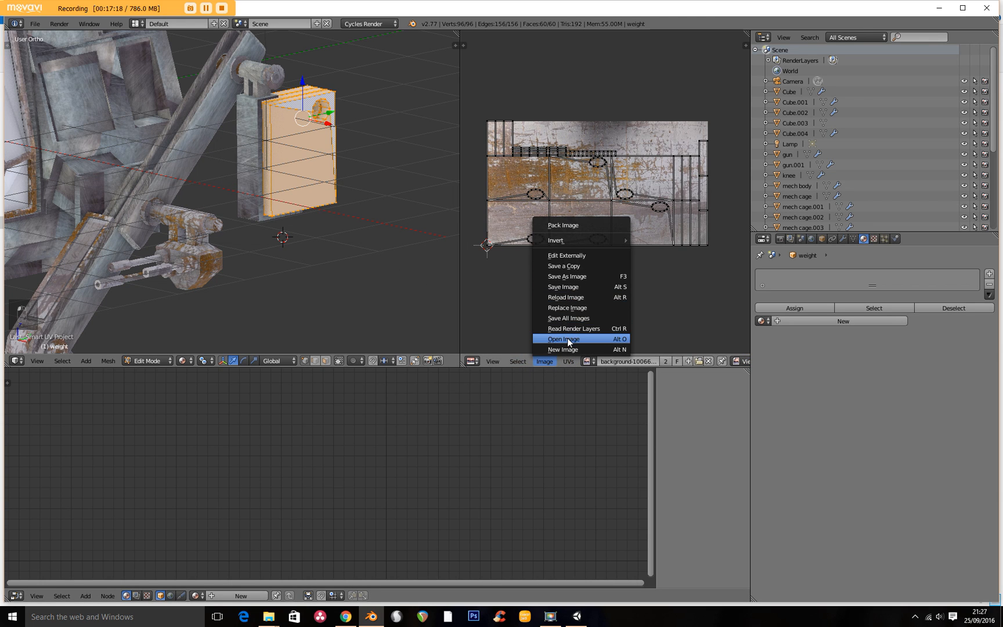
click(567, 338)
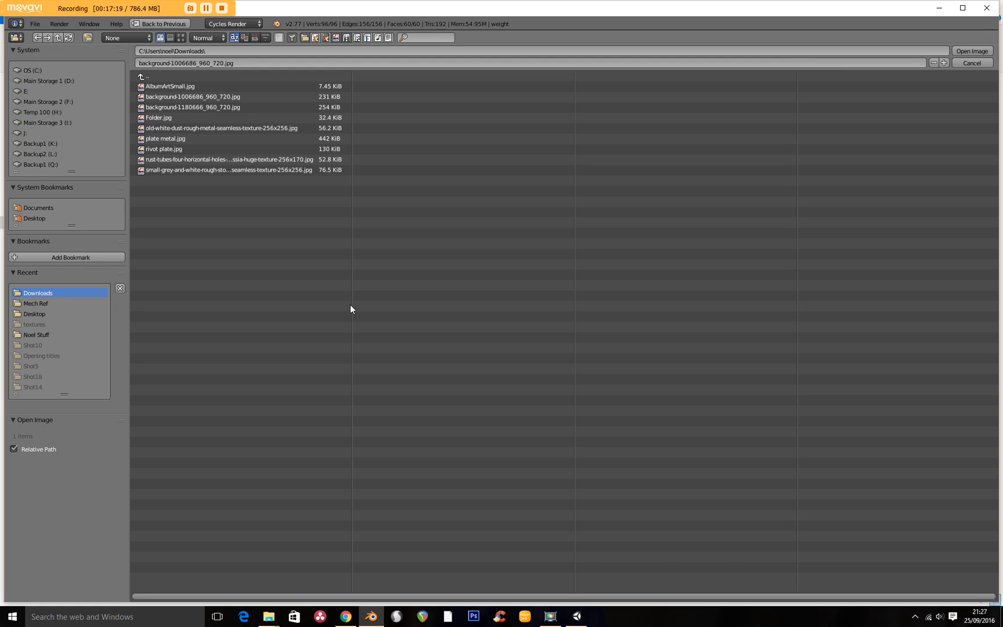
click(181, 37)
click(625, 111)
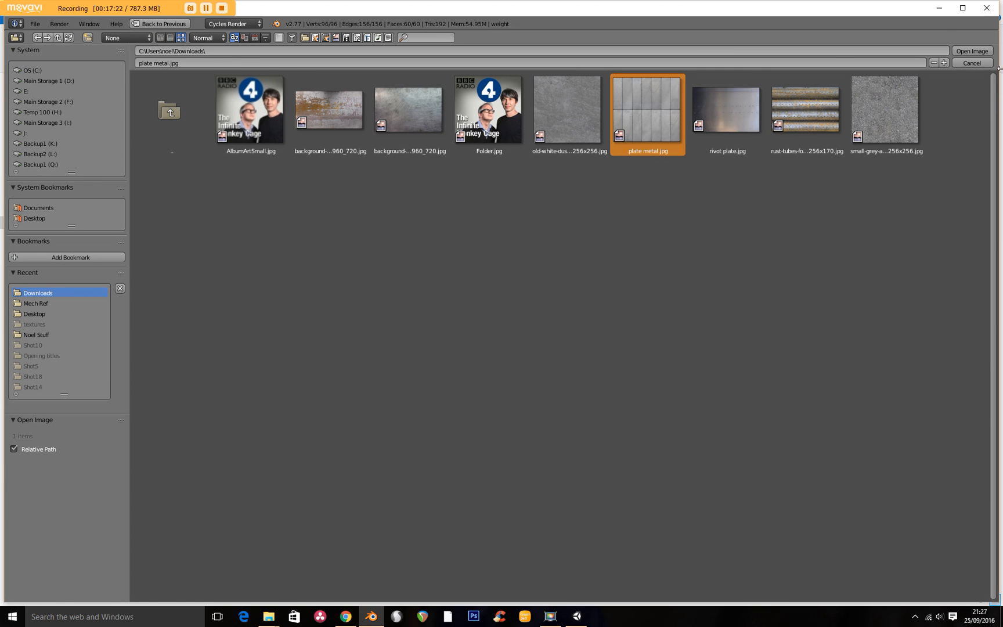
click(970, 51)
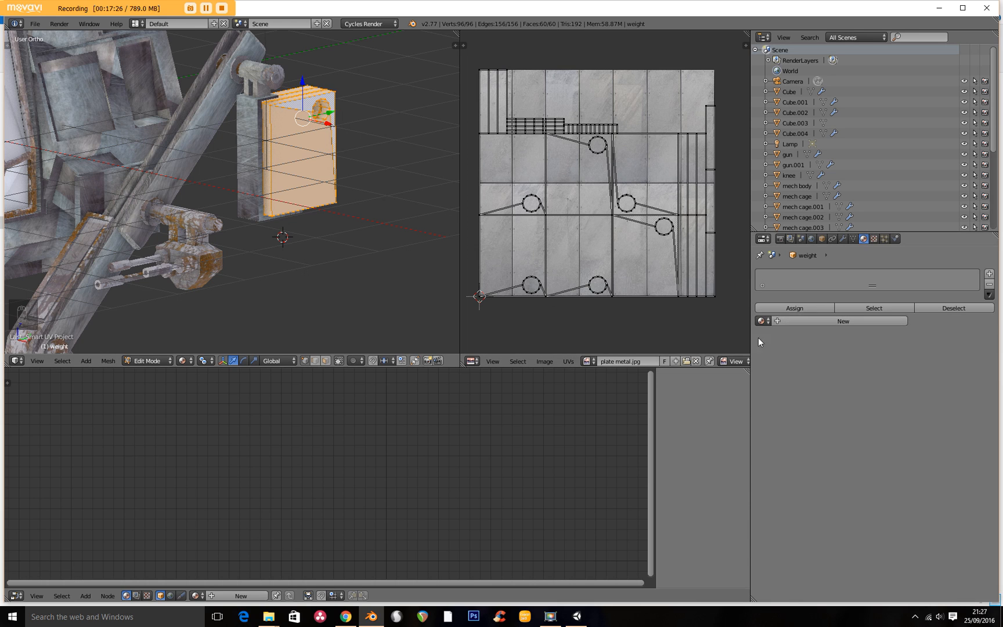
Create a new material named "metal plates" on the weight object.
click(804, 321)
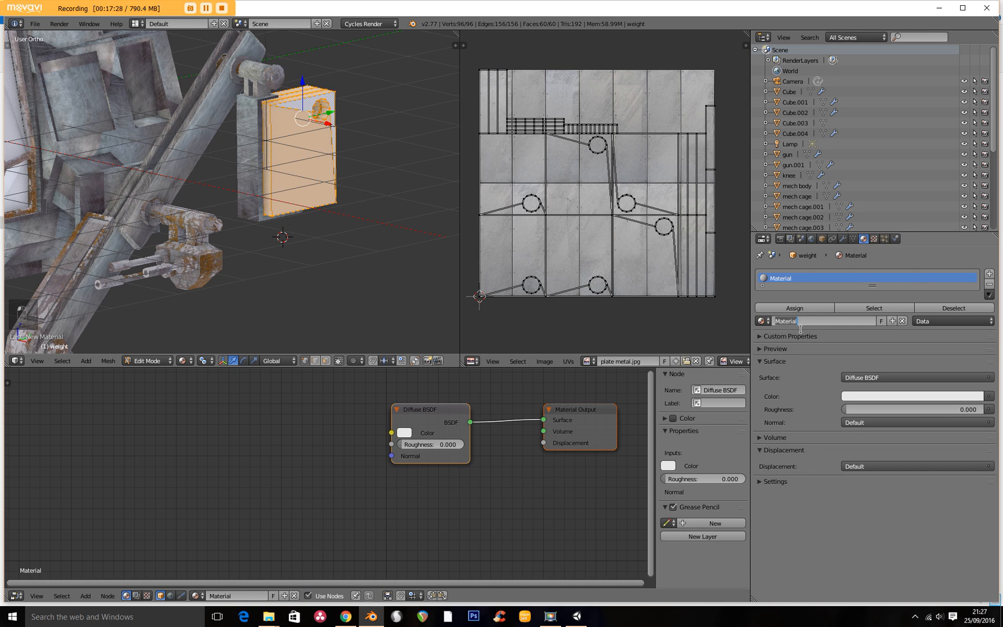
text(s)
key(Return)
Add an Image Texture node using plate metal.jpg and link its Color output to the Diffuse BSDF's Color input.
key(shift+a)
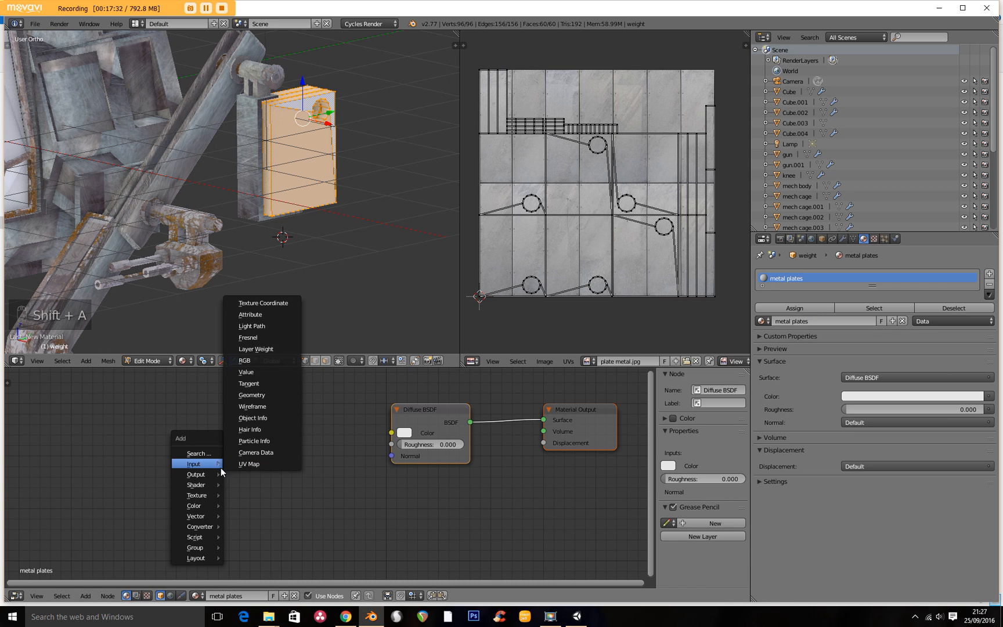
mouse_move(208, 497)
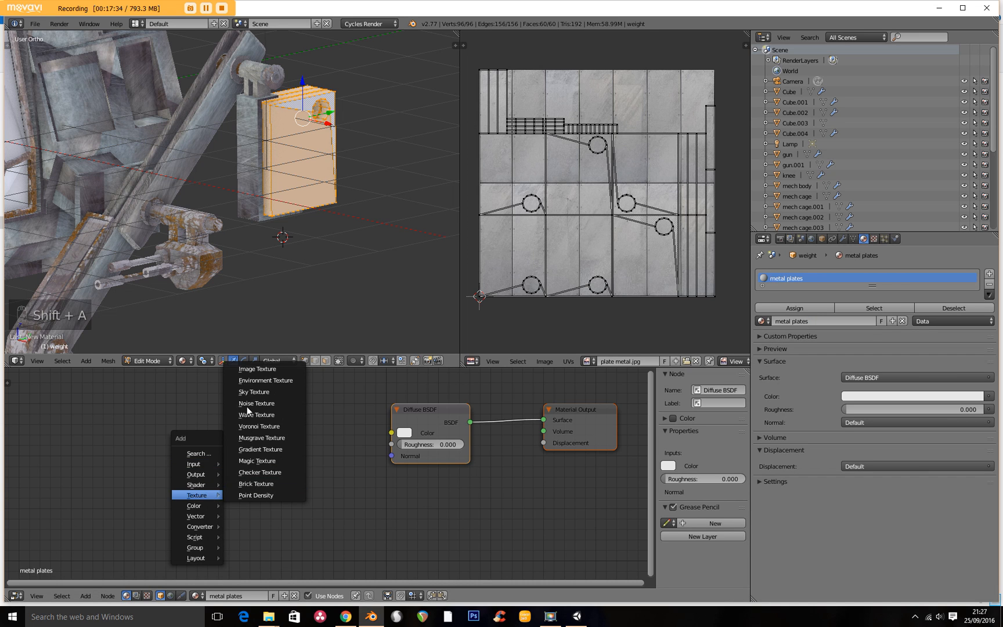
click(248, 369)
click(305, 441)
drag(306, 444, 392, 433)
click(251, 470)
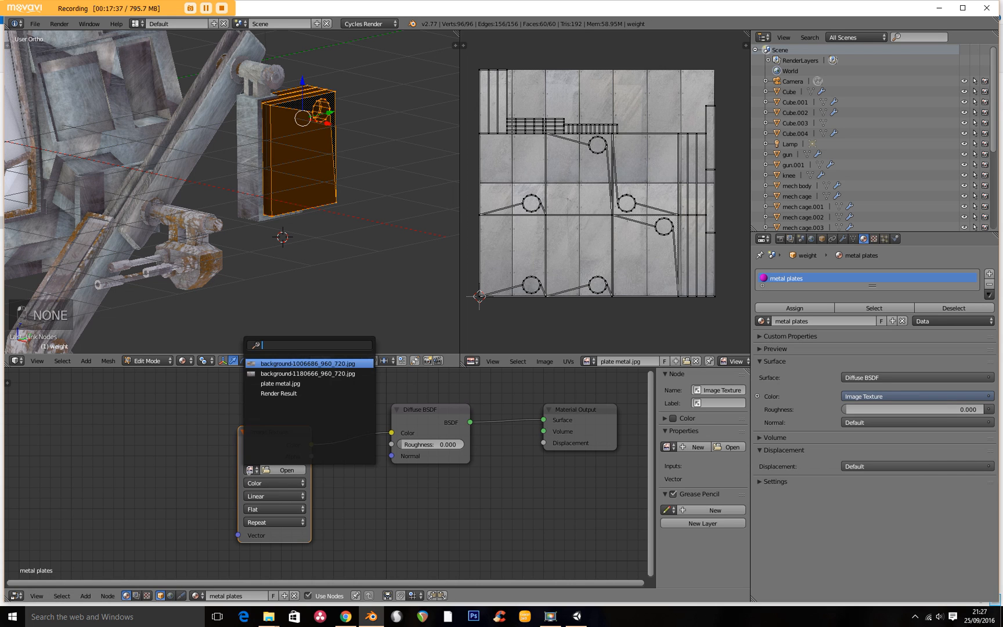
click(272, 383)
Add a UV Map node set to UVMap, link it to the Image Texture's Vector input, and return to Object Mode.
key(shift+a)
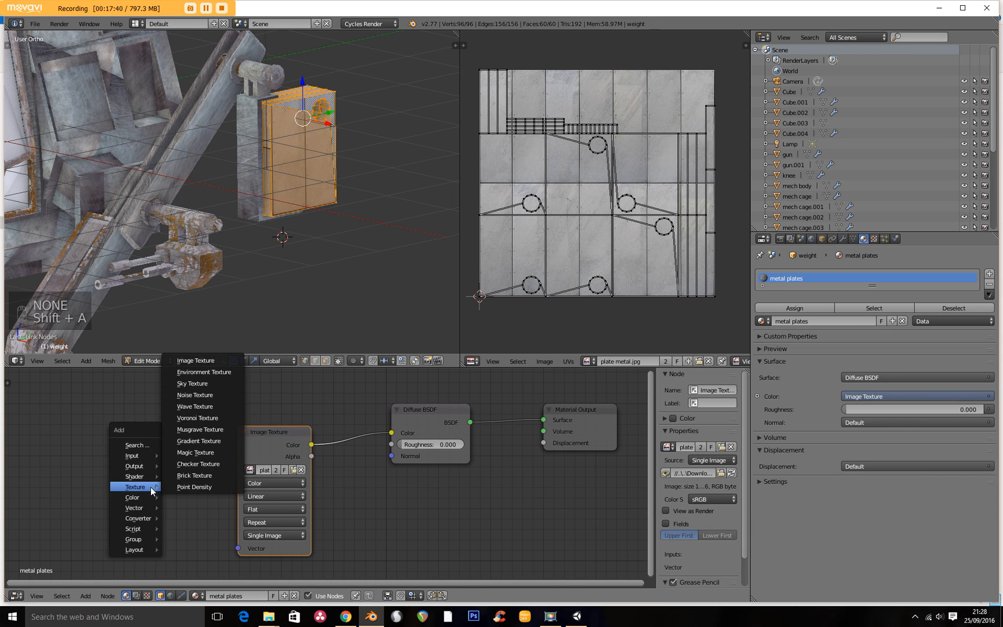
mouse_move(133, 455)
click(191, 451)
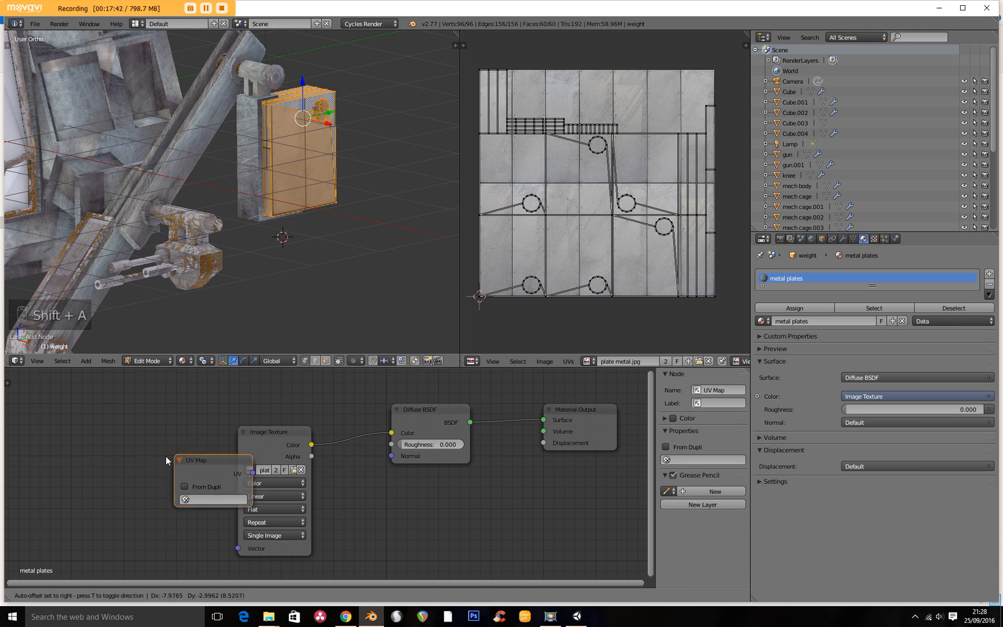
click(171, 489)
drag(171, 490, 238, 547)
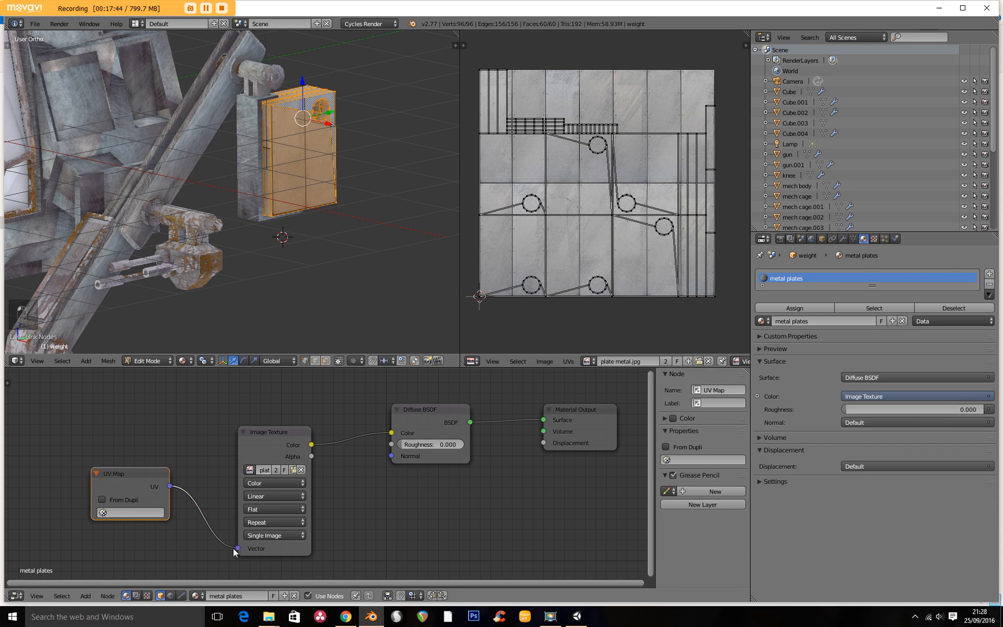
click(133, 512)
click(115, 406)
key(Tab)
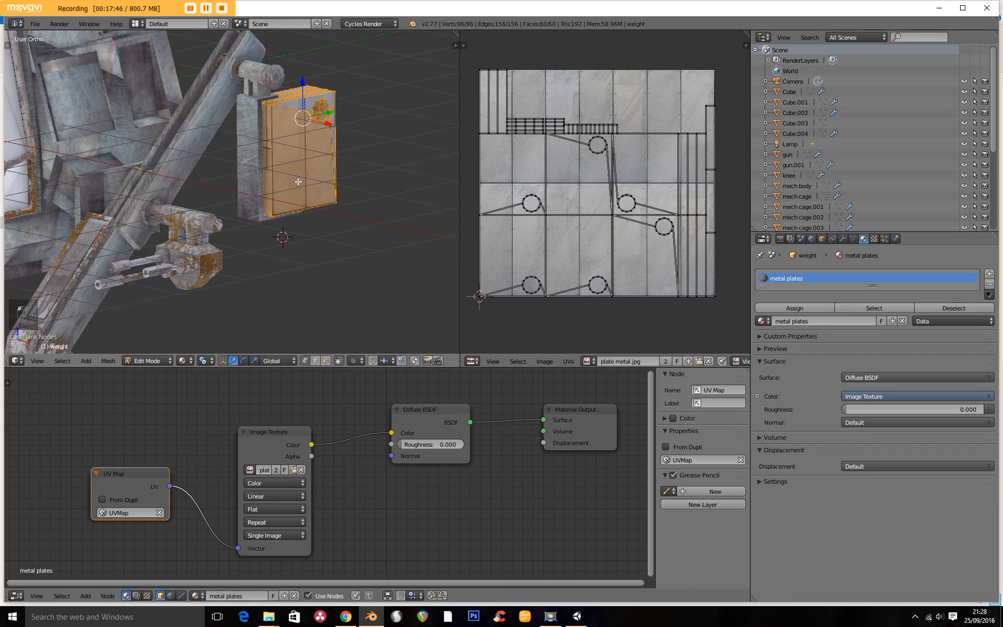
Try re-unwrapping all of the weight's geometry with the standard Unwrap, and return to Object Mode.
scroll(277, 185, up, 3)
middle_drag(324, 179, 253, 182)
scroll(277, 211, up, 4)
key(Tab)
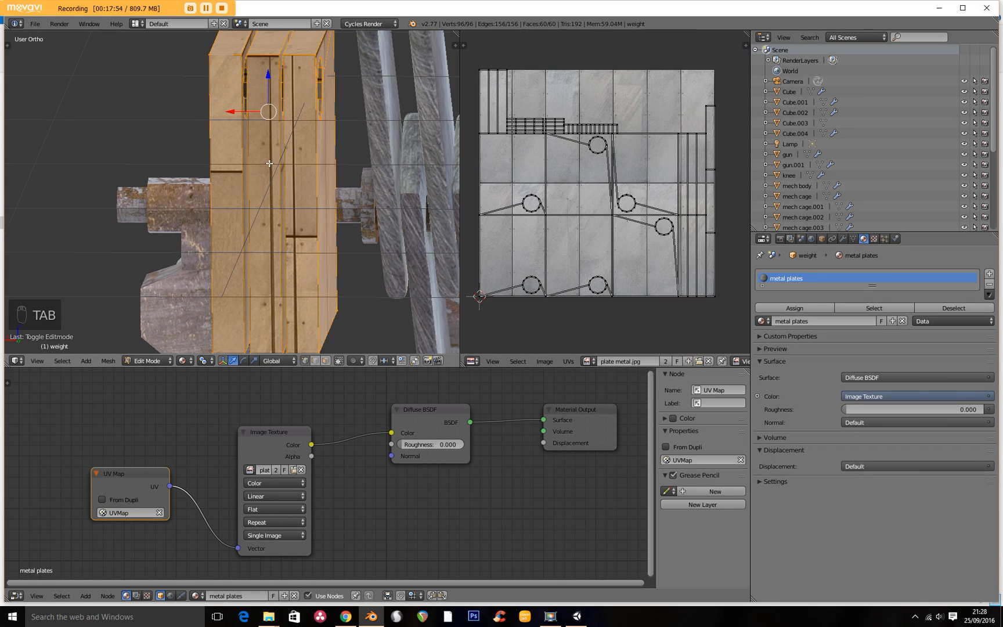
key(a)
key(a)
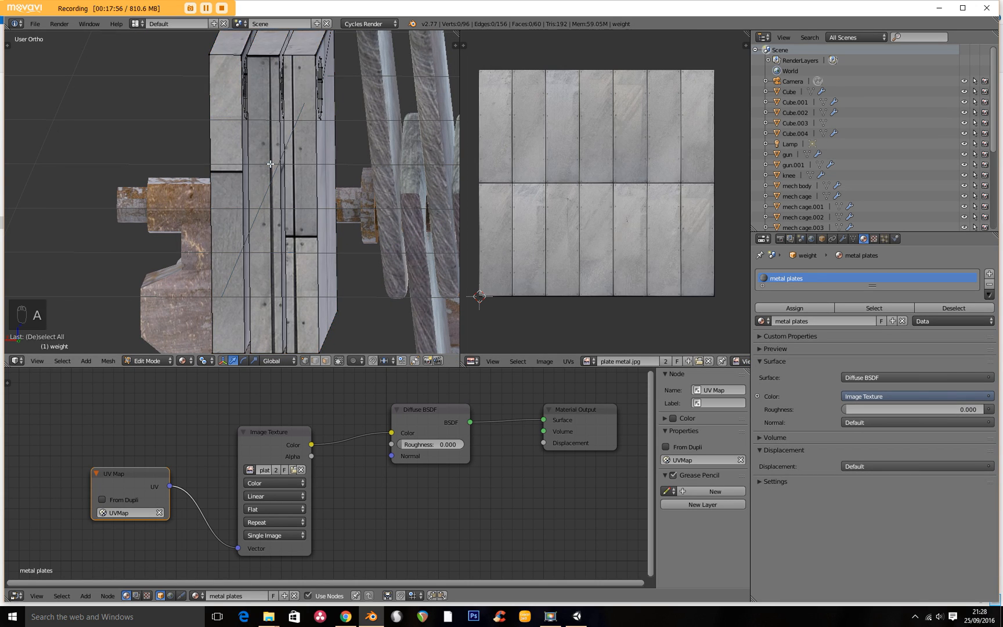
key(u)
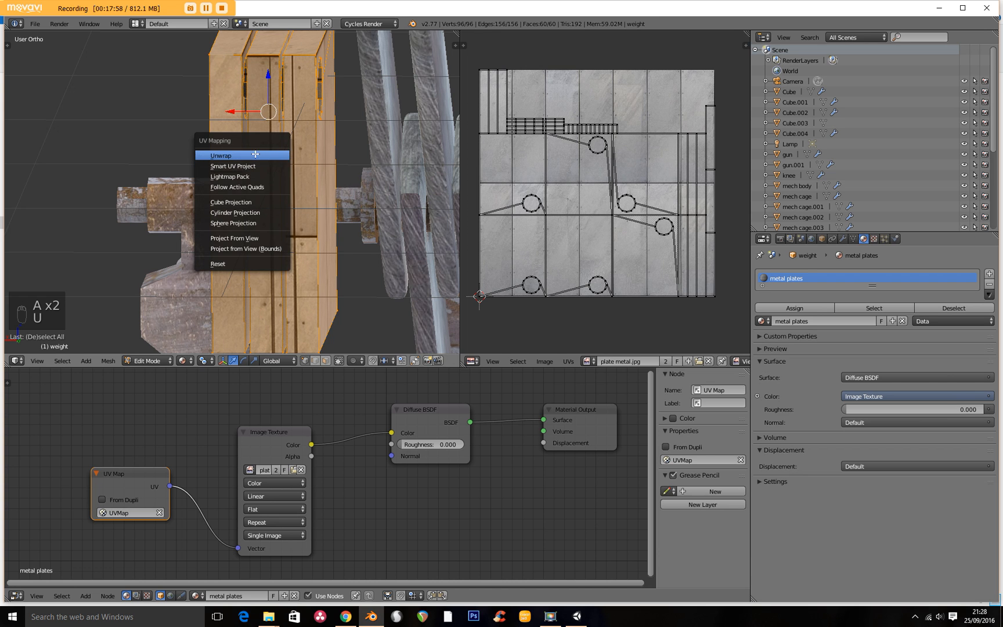
click(257, 155)
middle_drag(217, 222, 120, 197)
key(KP_1)
key(Tab)
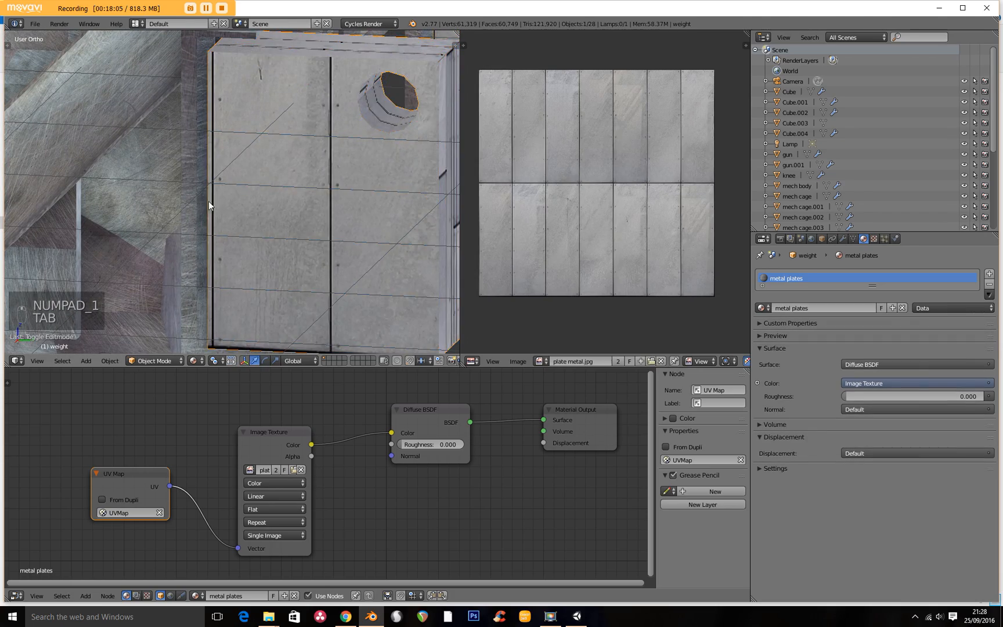
Enter Edit Mode on the pair of hanging panels beneath the mech body and select all their geometry.
scroll(259, 260, down, 4)
middle_drag(259, 259, 278, 207)
scroll(217, 220, up, 5)
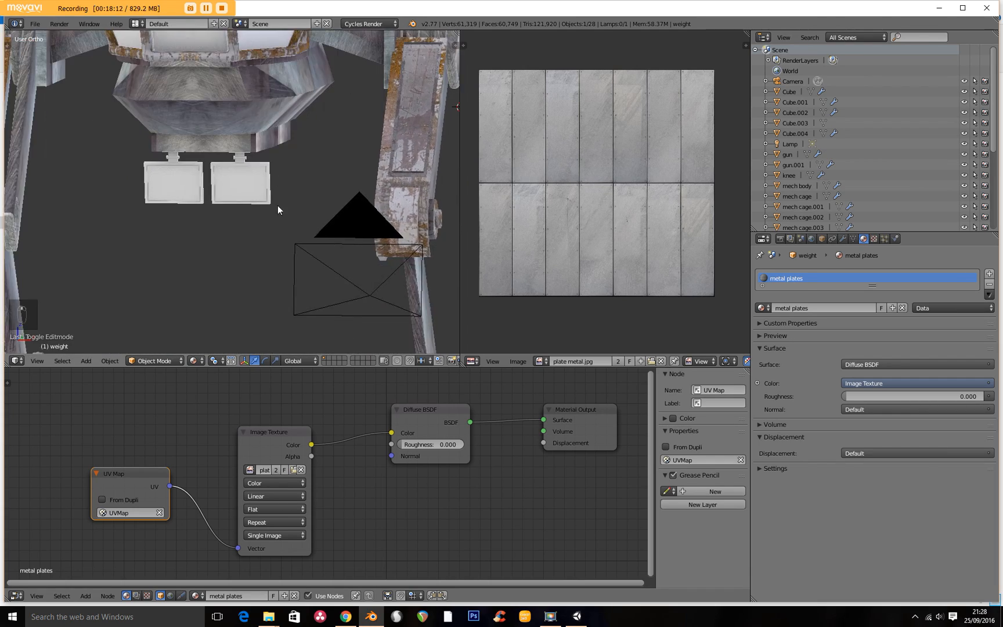
scroll(264, 179, up, 2)
right_click(264, 174)
key(Tab)
middle_drag(263, 168, 210, 179)
scroll(244, 174, up, 3)
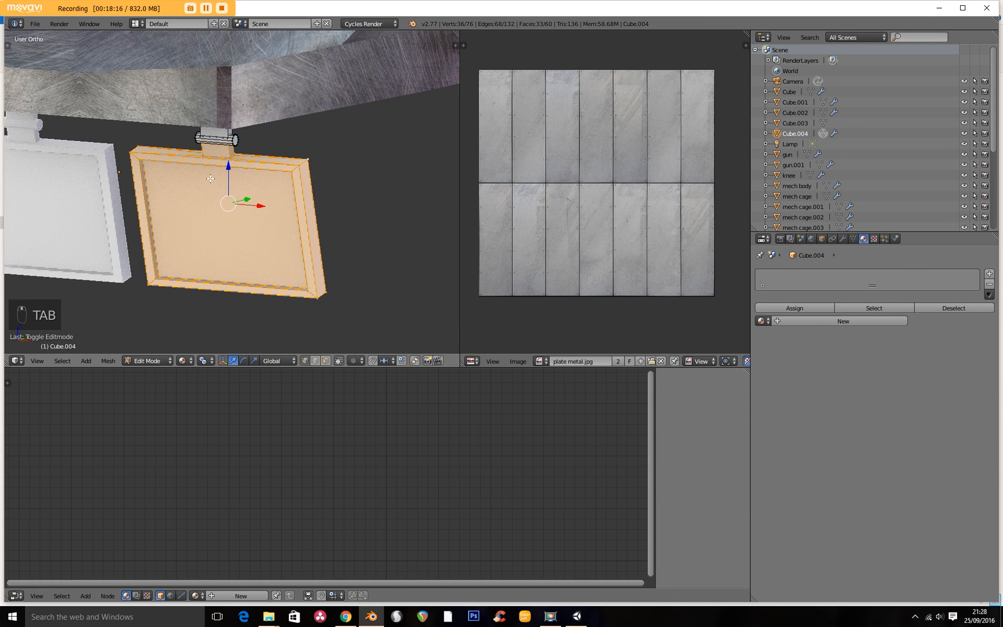
key(a)
key(a)
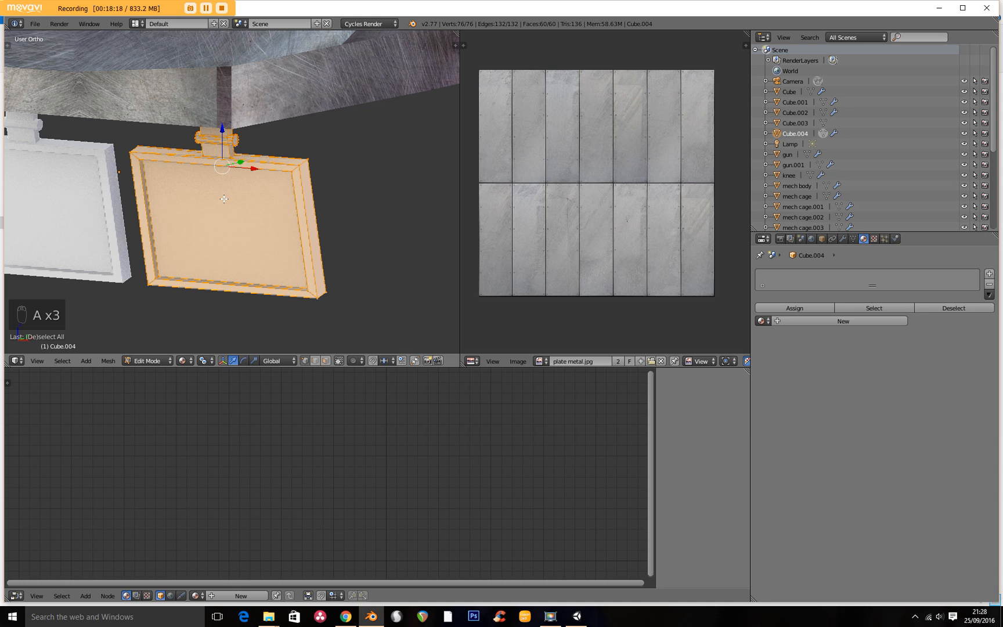
Unwrap the hanging panel object with Smart UV Project at default settings, replacing the standard Unwrap layout.
key(u)
click(224, 199)
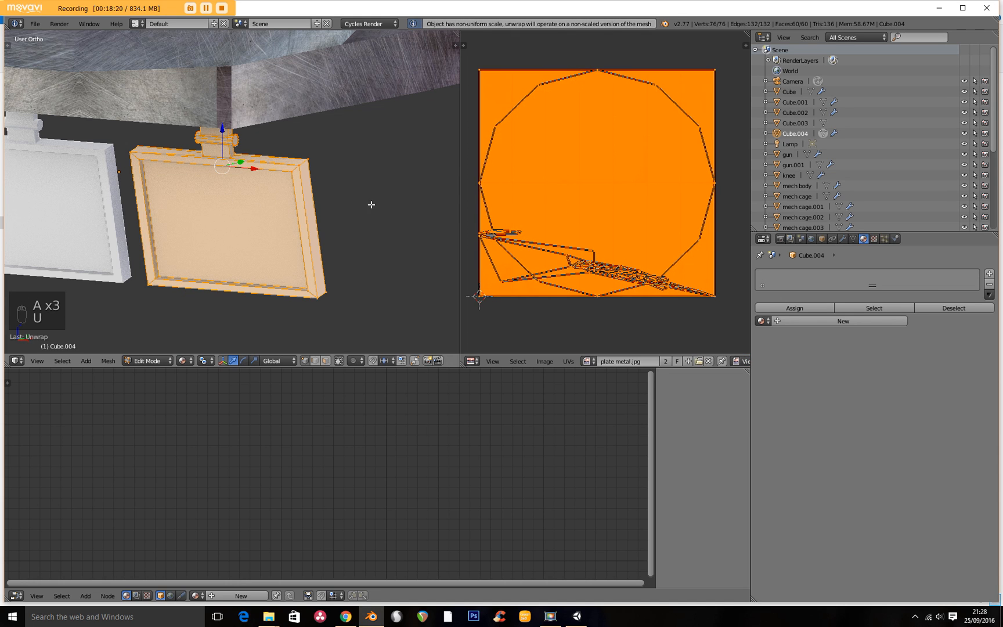
key(u)
click(256, 183)
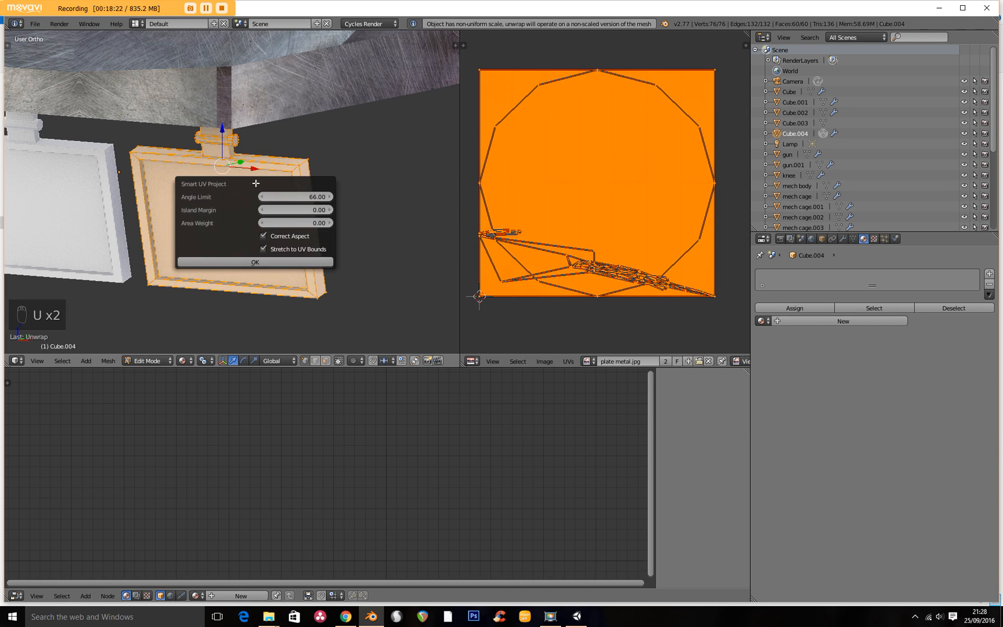
click(272, 261)
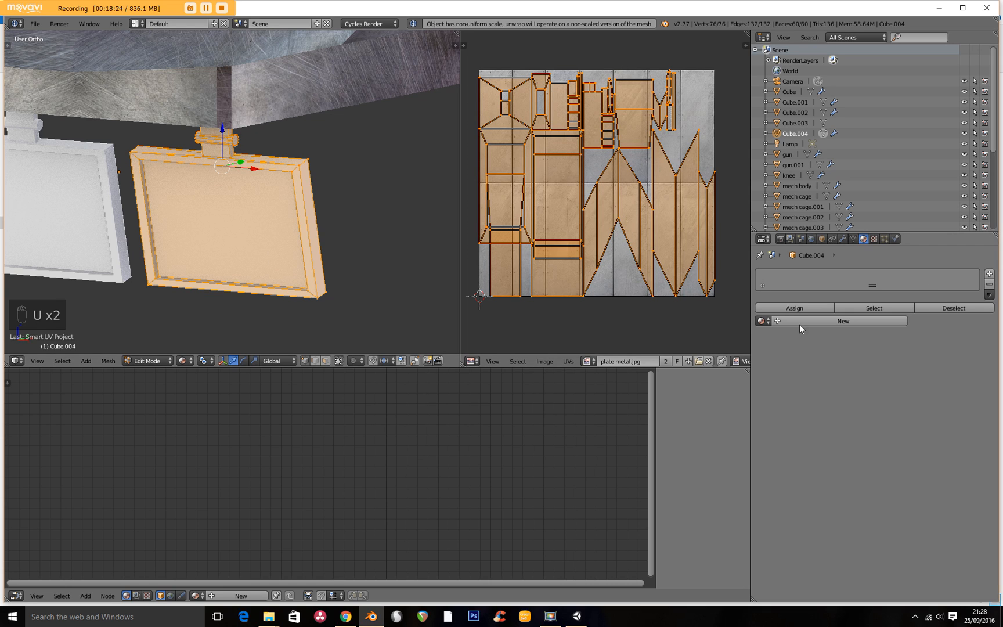
Assign the existing base legs material to the hanging panel object and add a second, empty material slot.
click(765, 320)
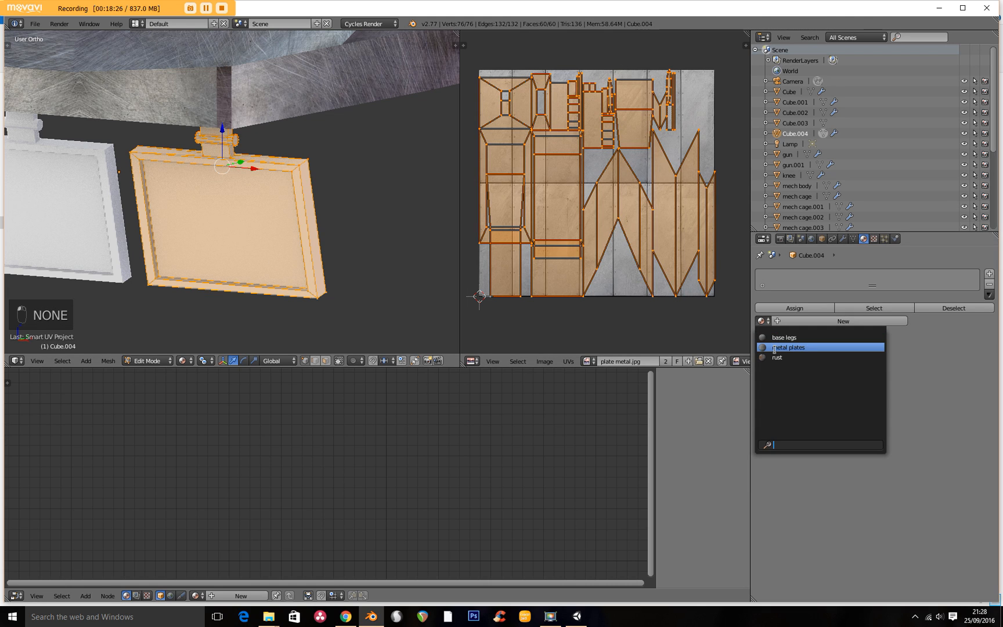
click(775, 337)
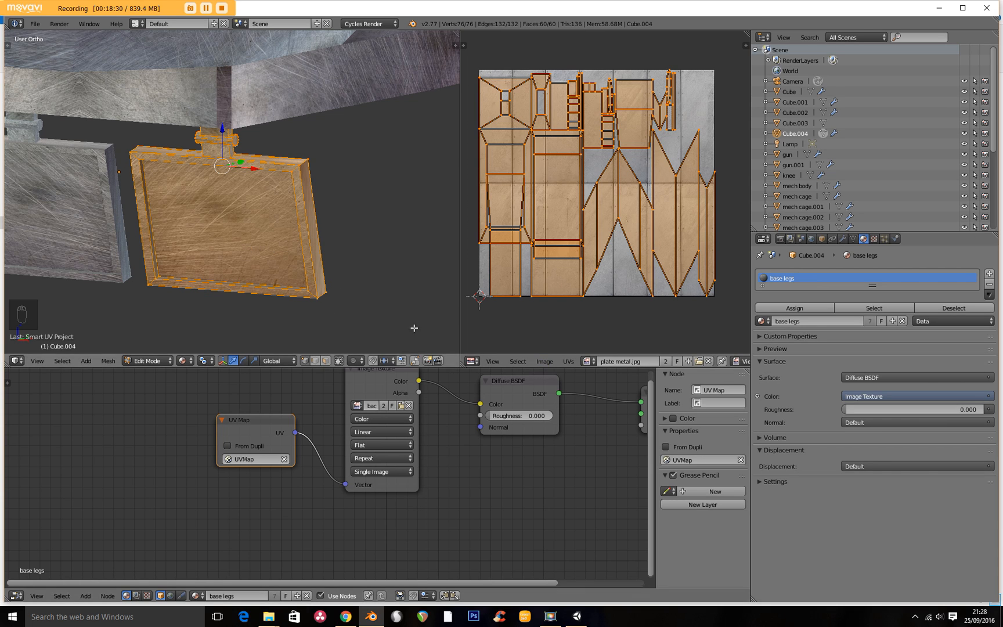
drag(872, 285, 884, 375)
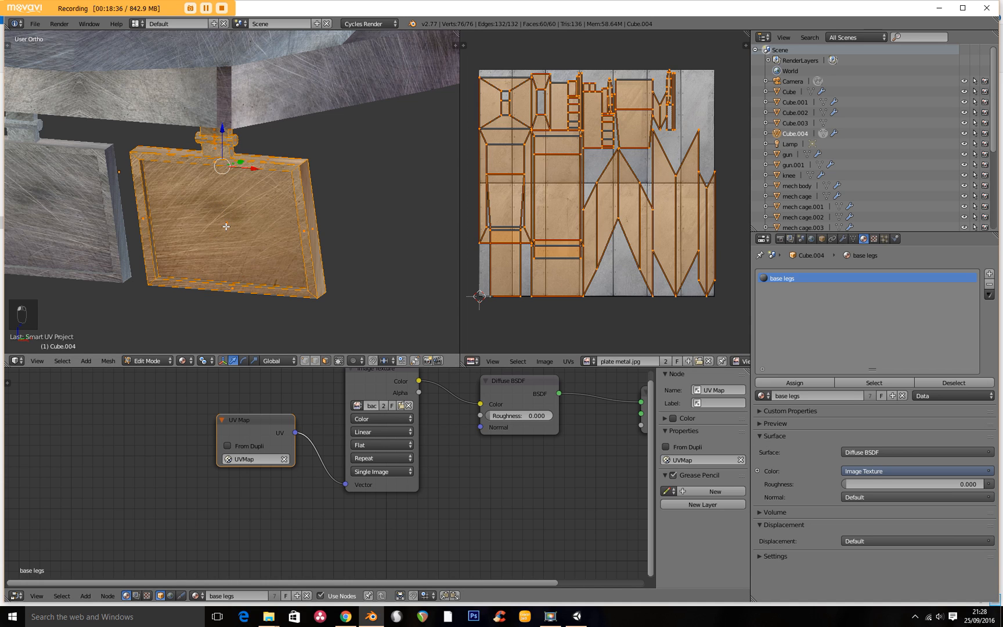
click(988, 274)
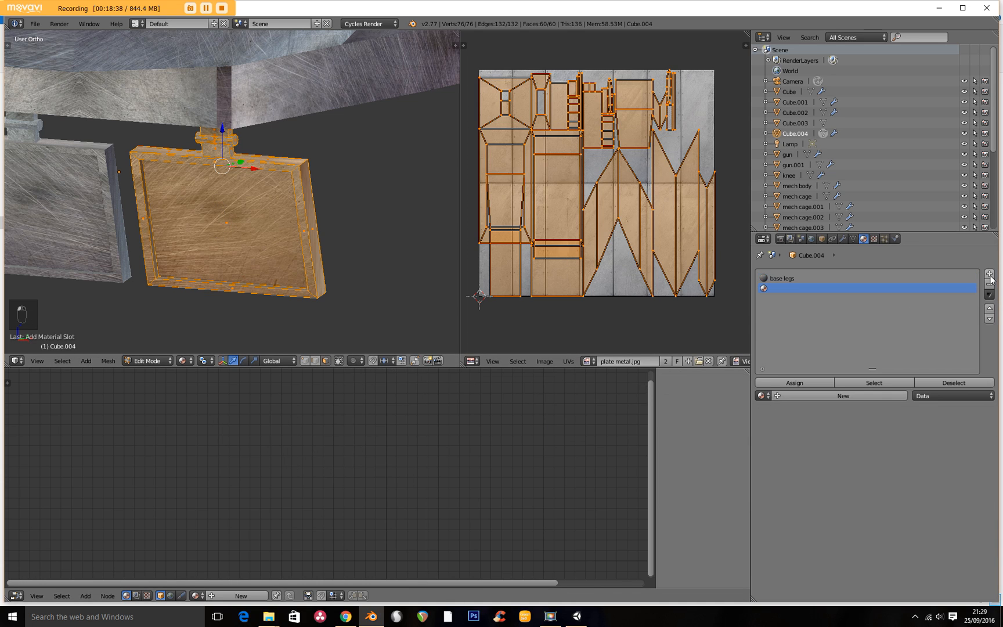
Create a new material in the hanging panel object's empty slot and name it light.
click(821, 397)
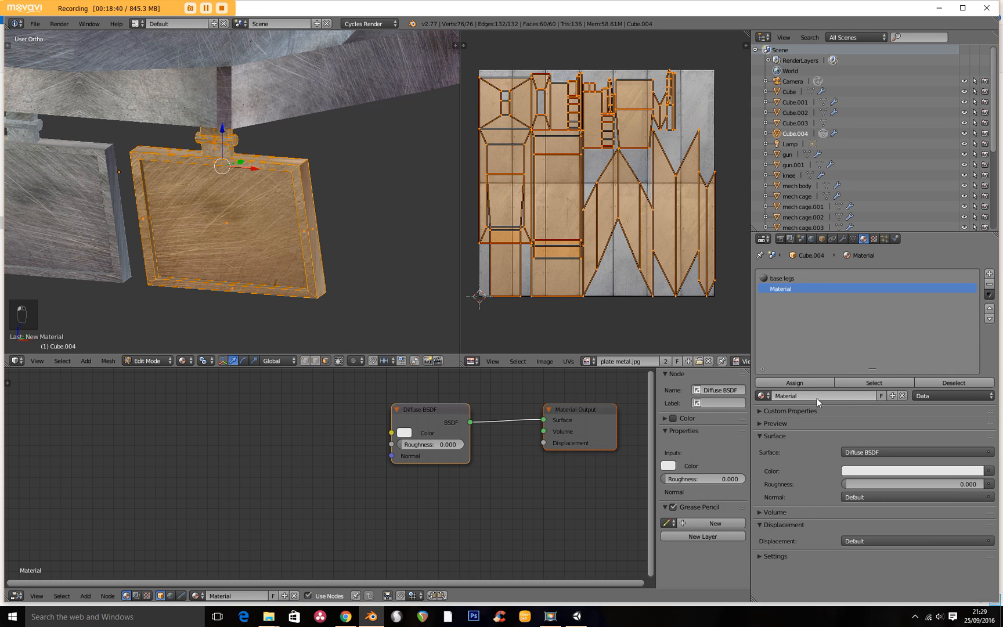
click(814, 395)
text(light)
key(Return)
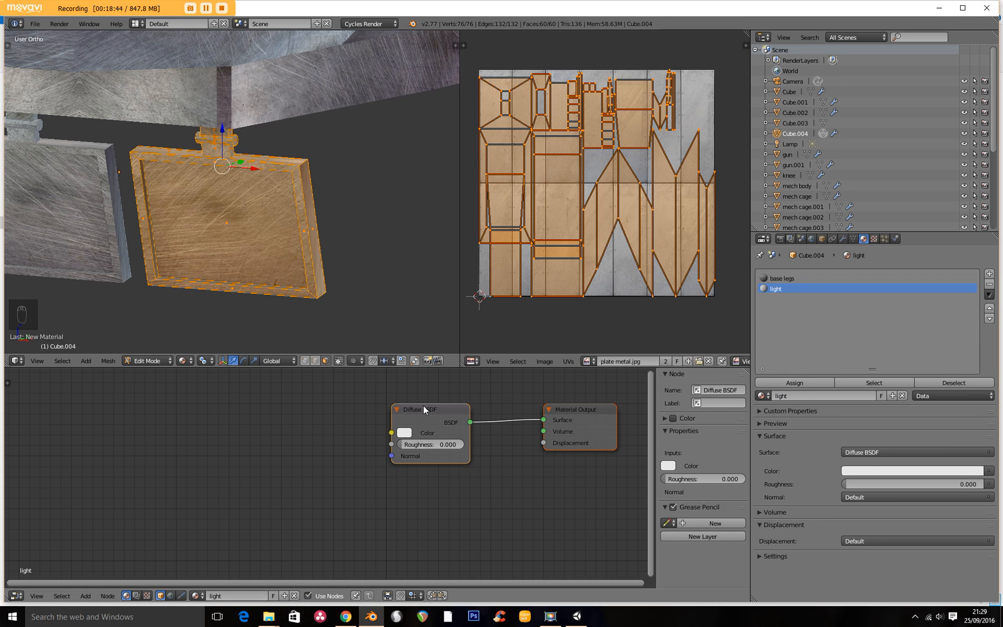
Add an Emission shader node to the light material and place it just below the Diffuse BSDF node.
drag(423, 405, 380, 411)
key(shift+a)
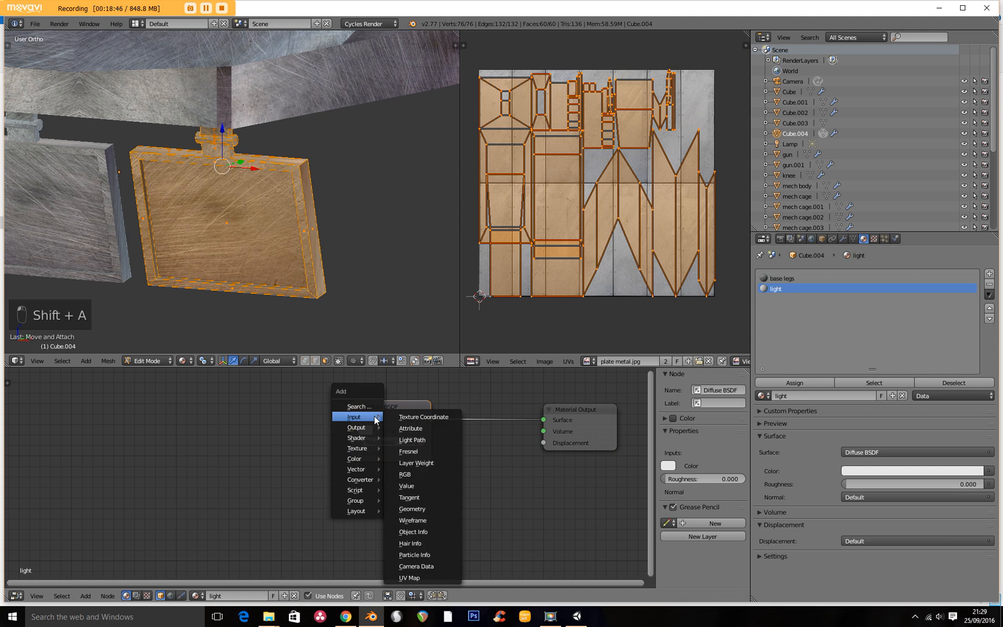
mouse_move(362, 440)
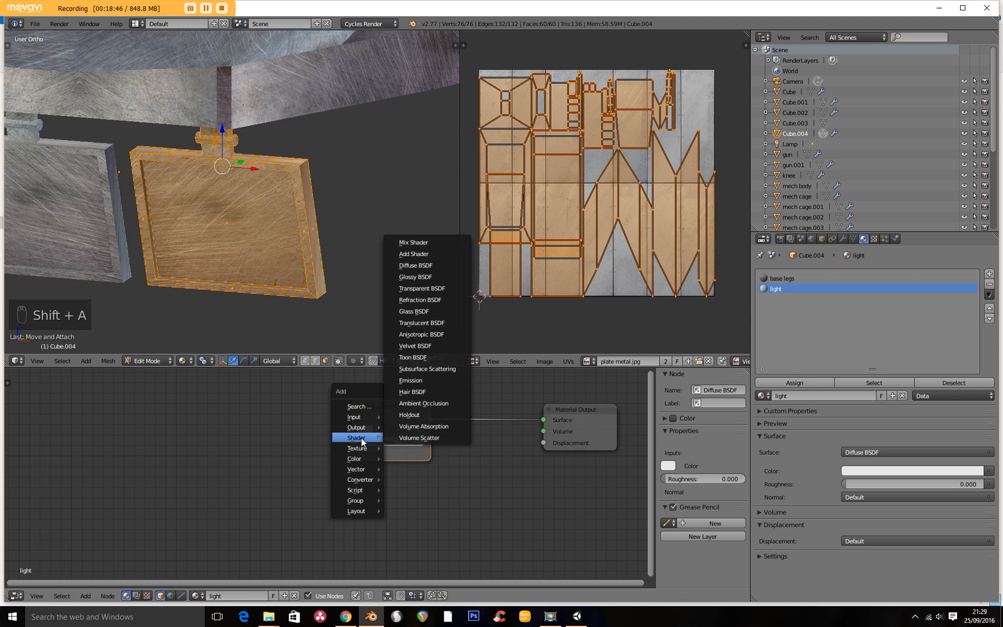
click(438, 380)
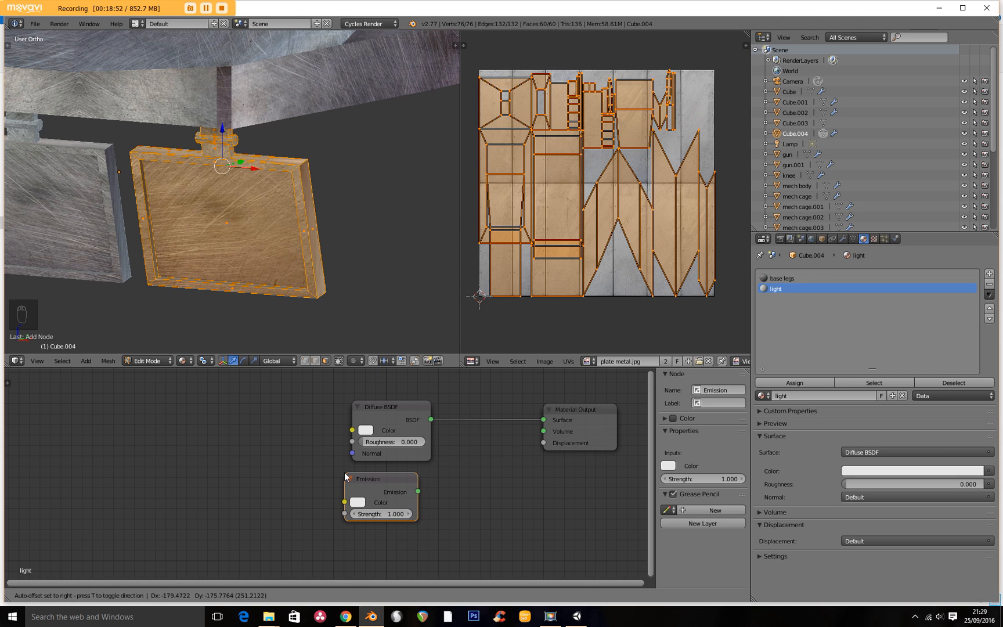
click(357, 474)
key(shift+a)
mouse_move(356, 476)
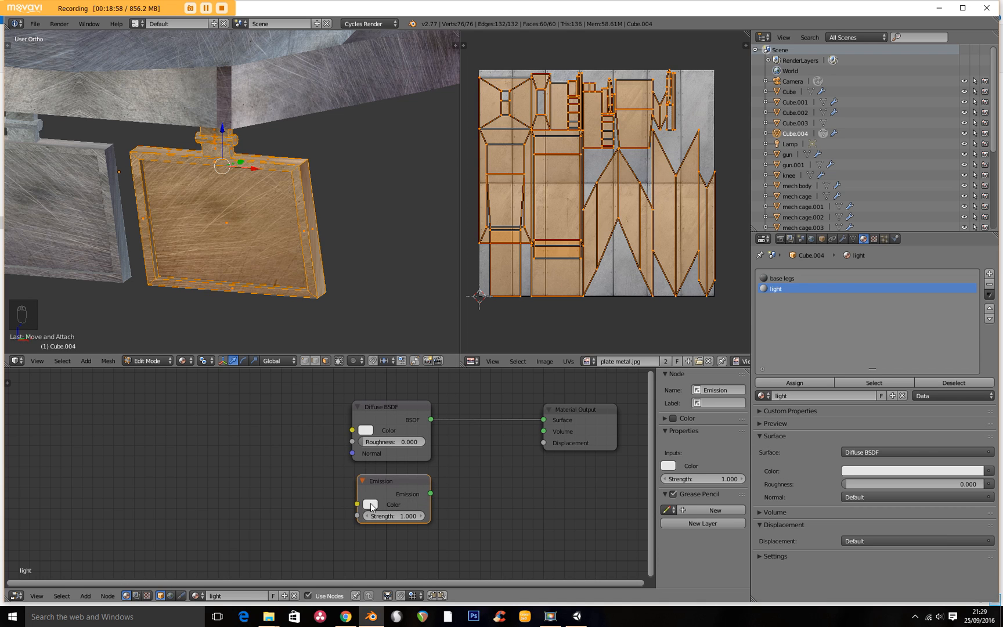
Set the Emission node to a pale blue colour with strength 15.8 and connect it to the Material Output's Surface.
click(370, 504)
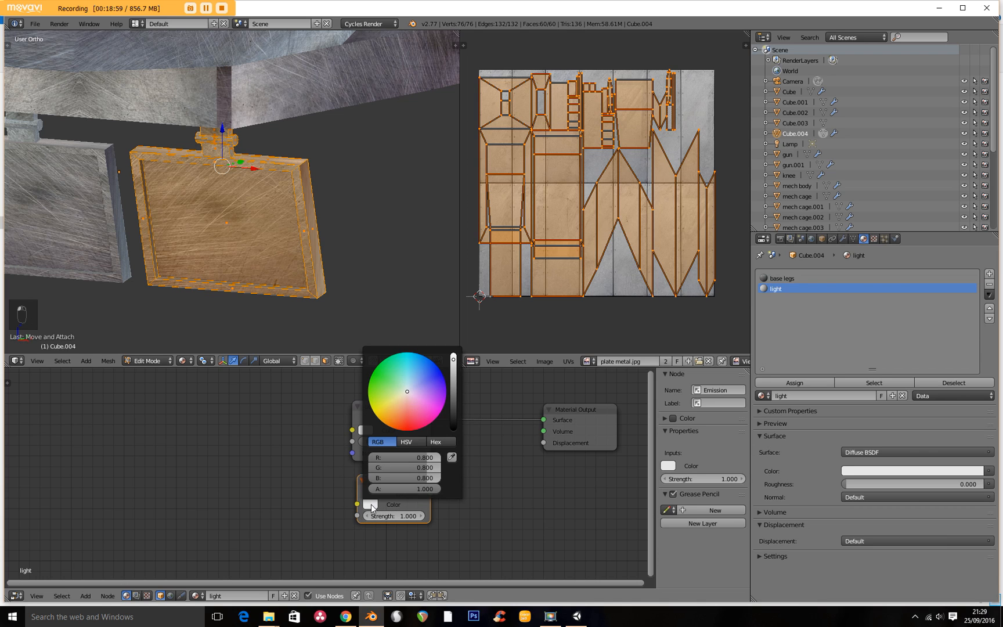
click(416, 393)
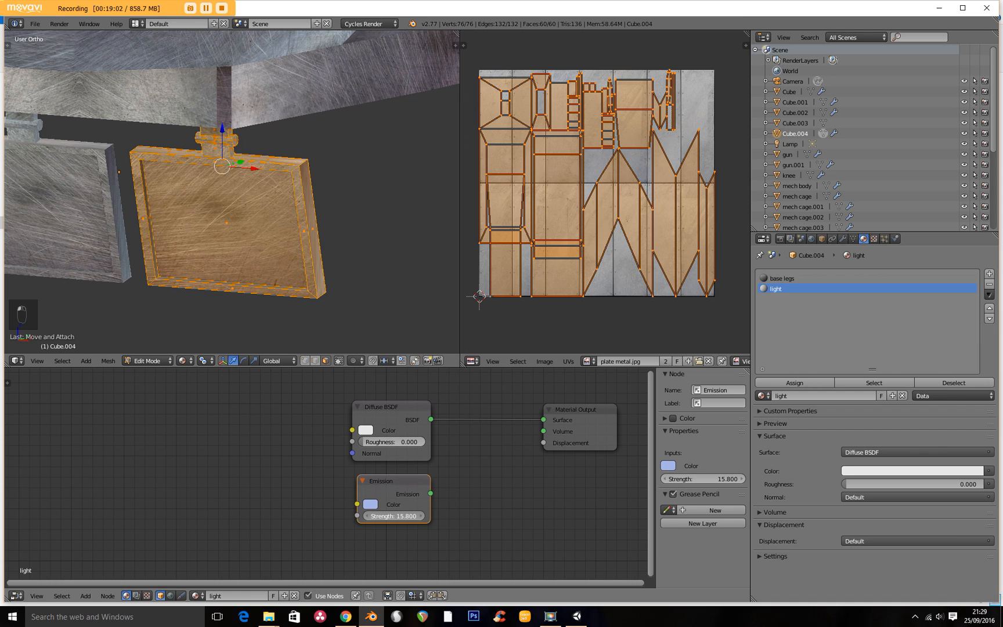
drag(430, 493, 543, 420)
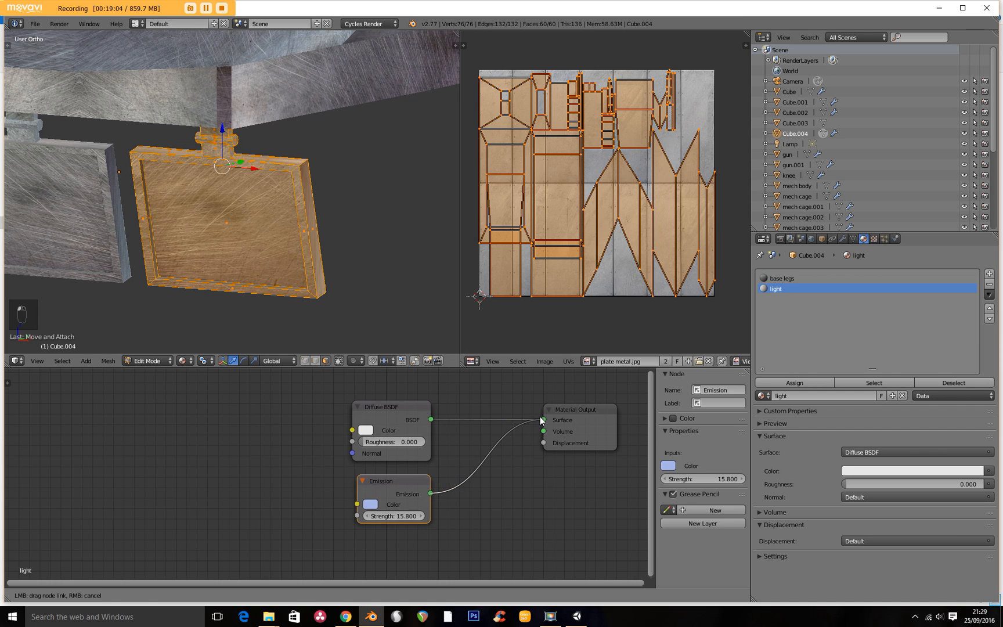
Select the panel's recessed front face and assign the light material to it.
right_click(235, 247)
click(777, 290)
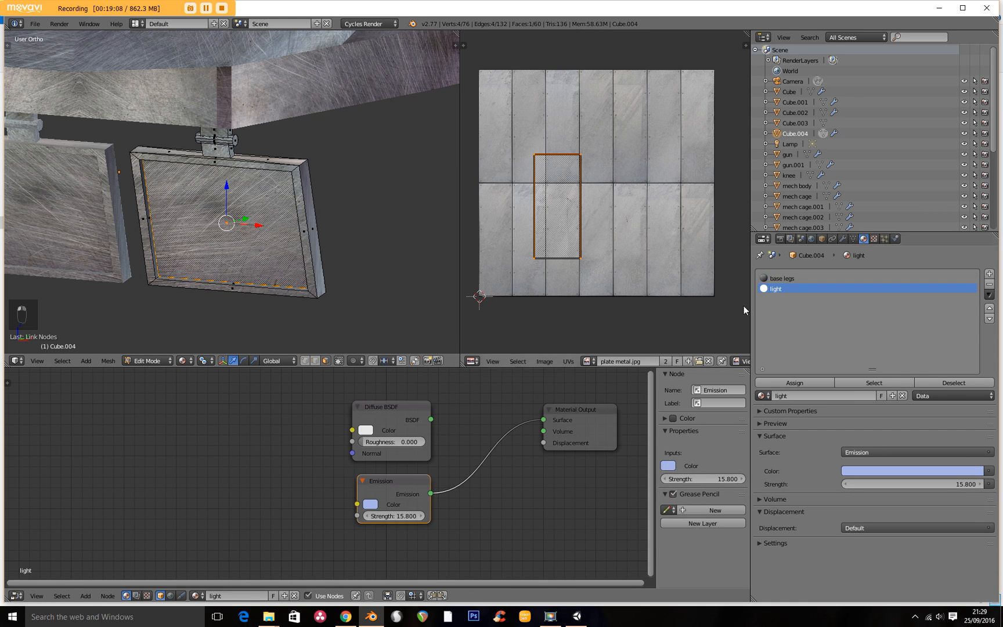
click(786, 384)
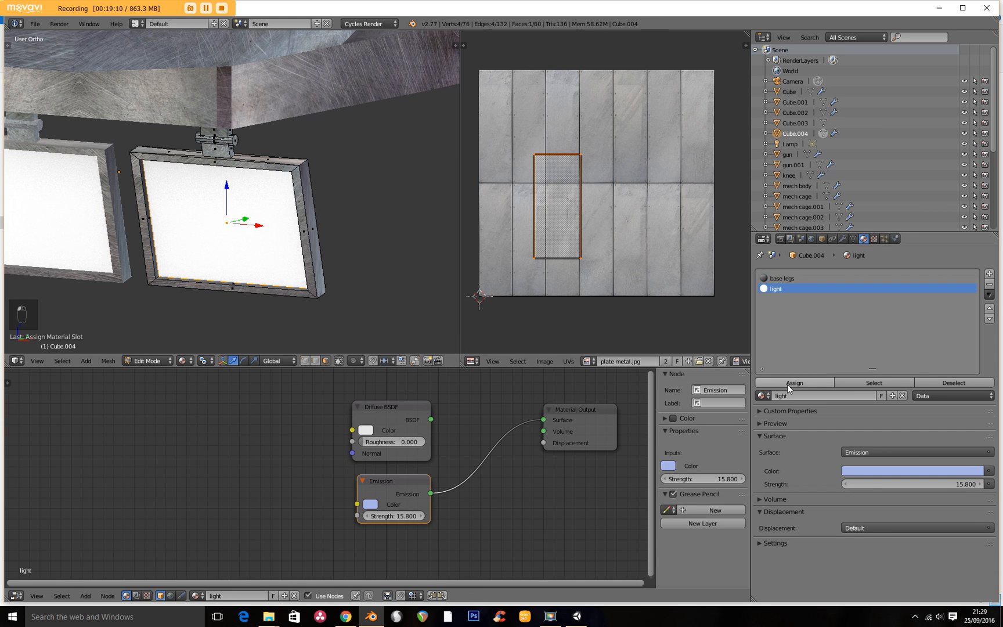
Change the Emission node's colour to a light salmon red.
middle_drag(258, 322, 293, 311)
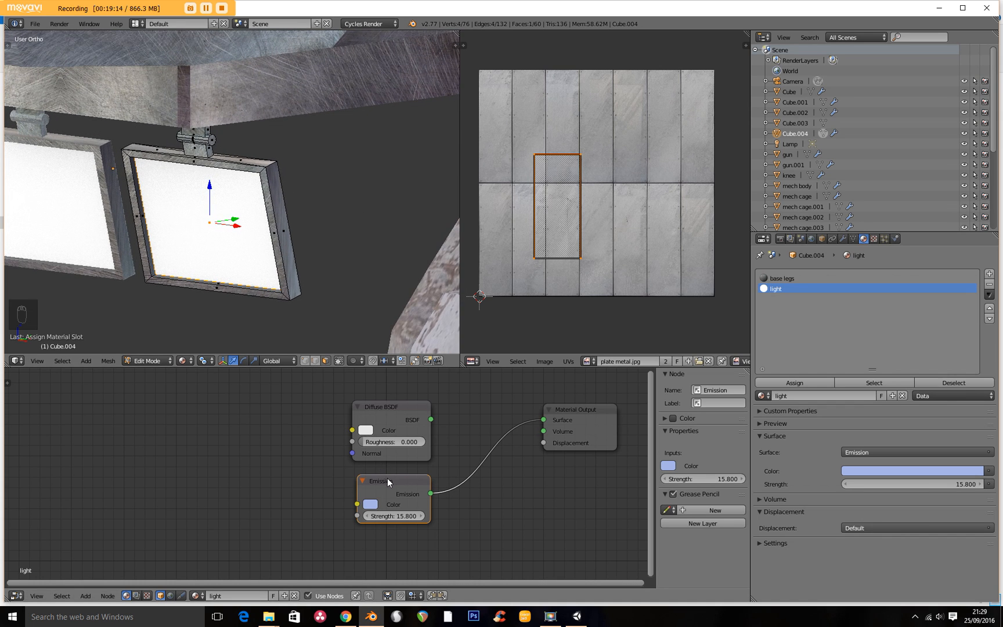
click(372, 504)
drag(406, 394, 409, 412)
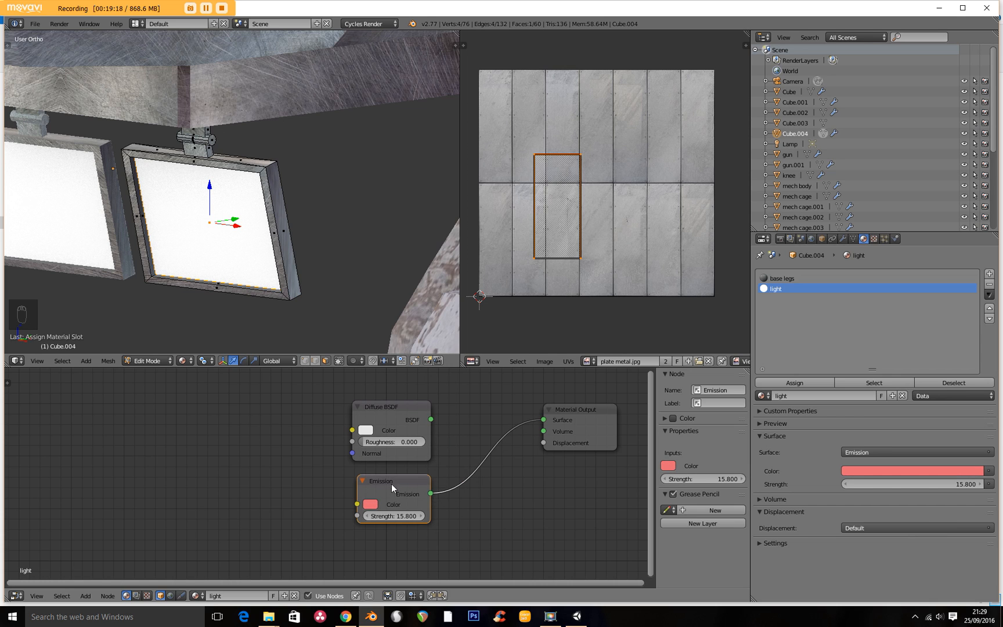
Try feeding the Emission node into the Diffuse BSDF's Color and connecting the Diffuse BSDF to the Material Output's Surface.
drag(391, 483, 327, 469)
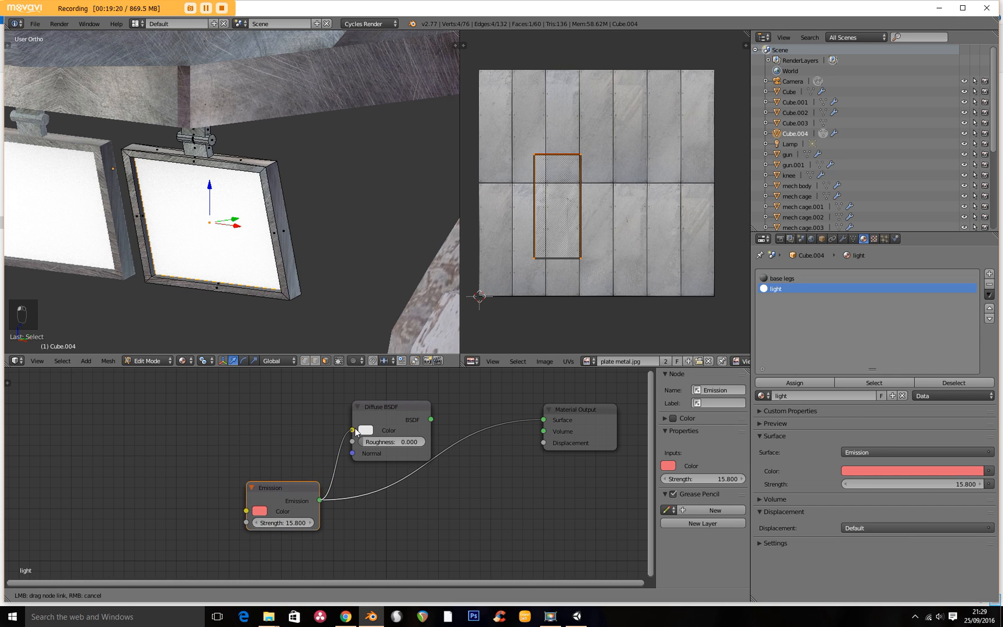
drag(355, 432, 352, 430)
drag(432, 423, 550, 423)
drag(387, 410, 412, 414)
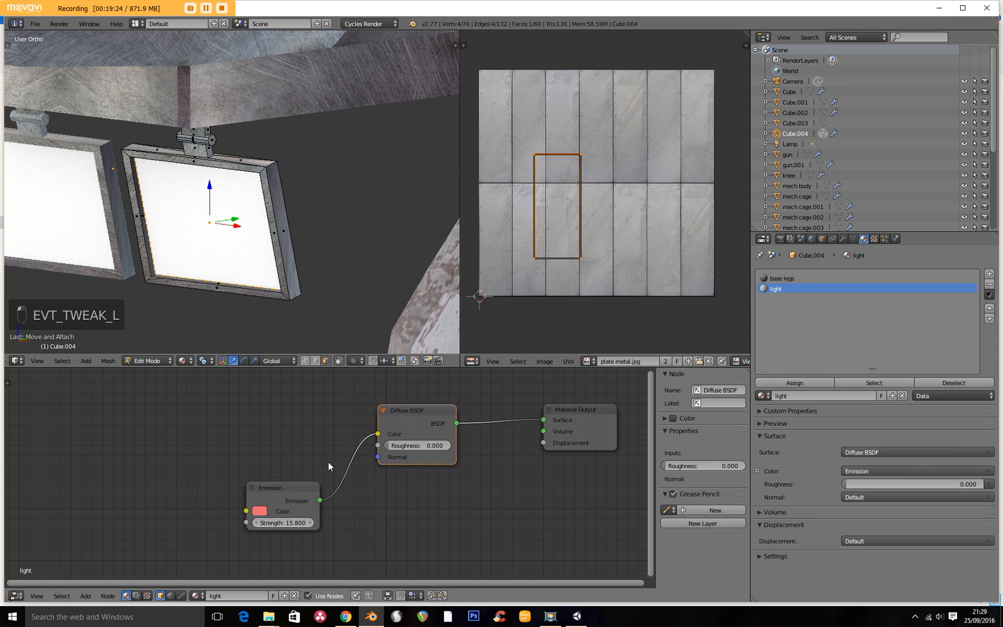
drag(279, 491, 289, 462)
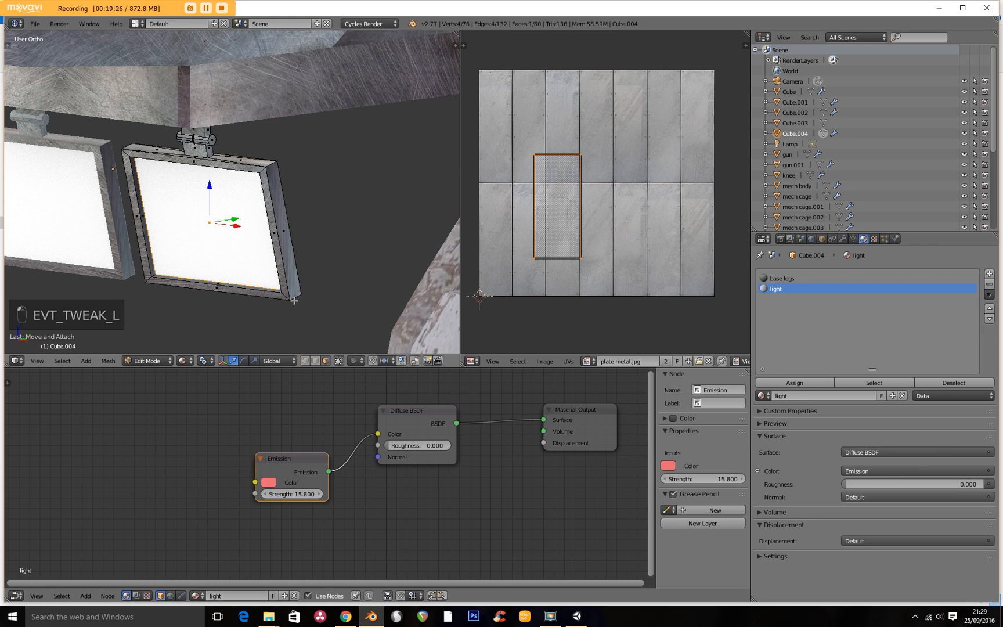
Check the panels' lit faces in Object Mode, preview them in Texture shading, and return to Edit Mode.
middle_drag(248, 316, 267, 290)
key(Tab)
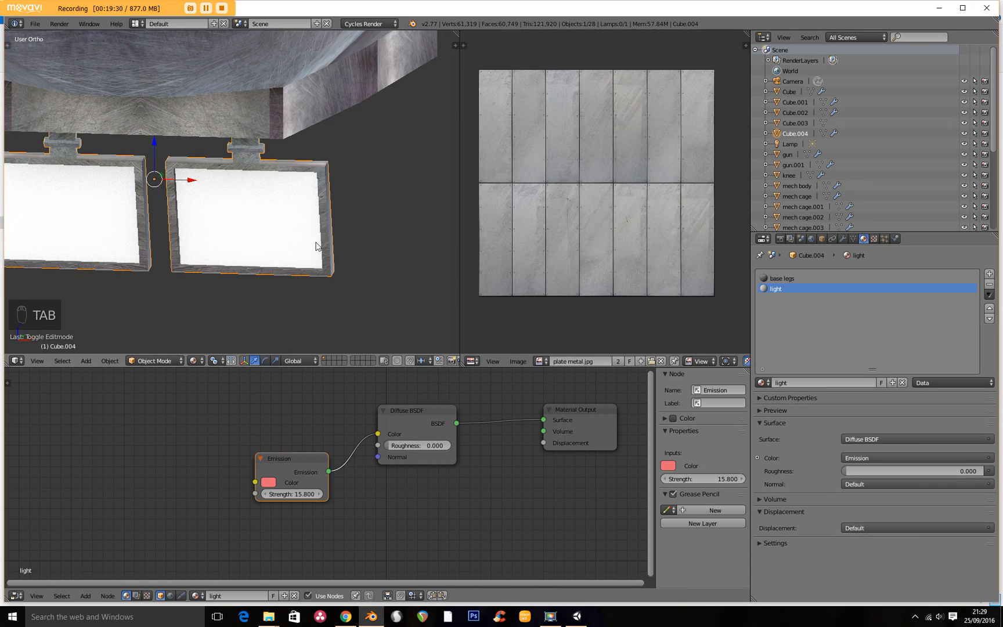
scroll(331, 313, down, 3)
middle_drag(331, 313, 269, 284)
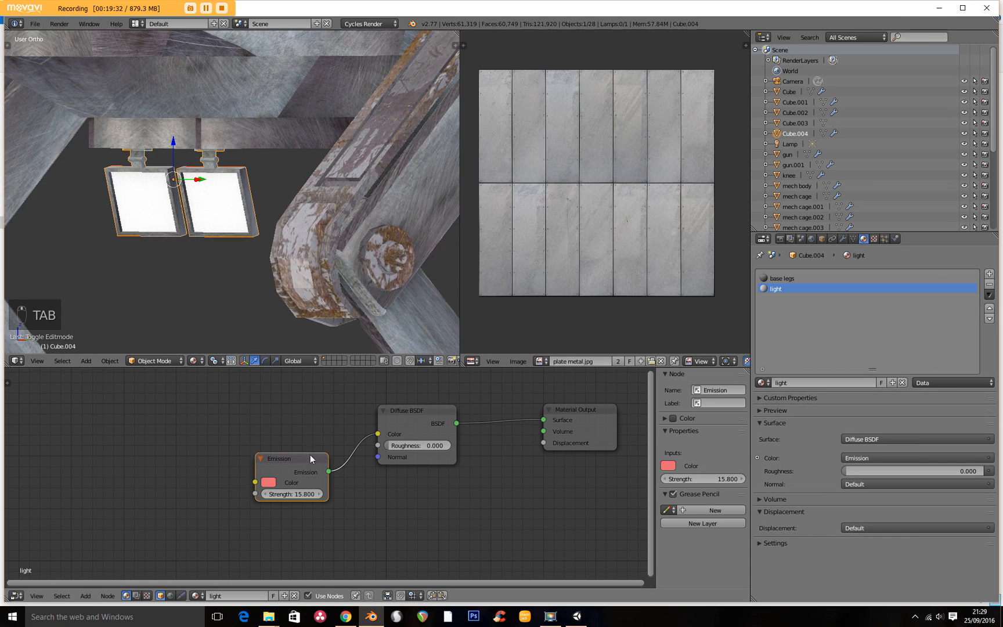
click(193, 360)
click(219, 313)
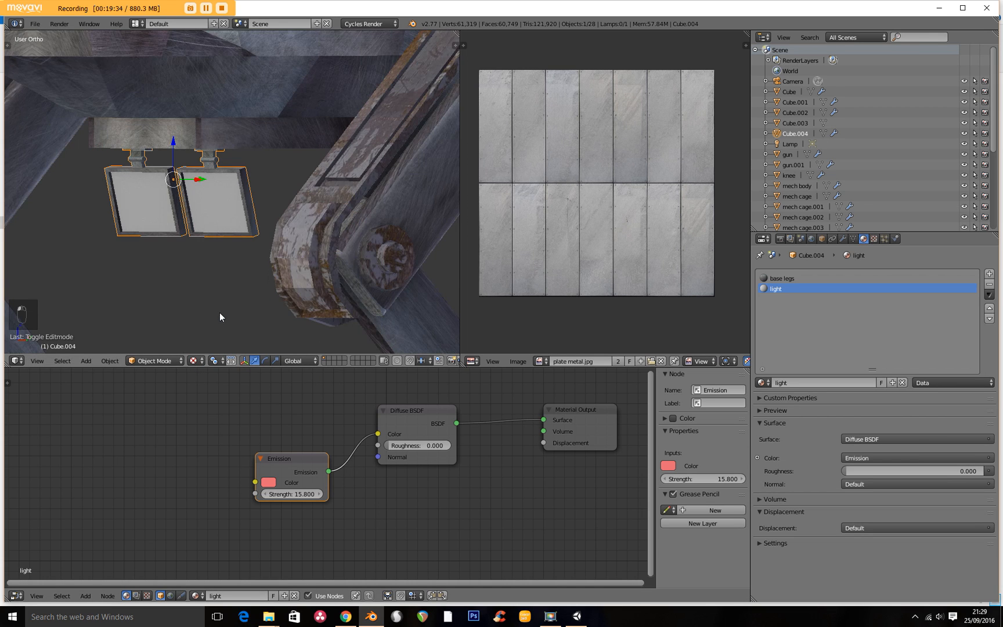
mouse_move(219, 317)
middle_down()
mouse_move(213, 291)
mouse_move(230, 287)
mouse_move(224, 298)
middle_up()
key(Tab)
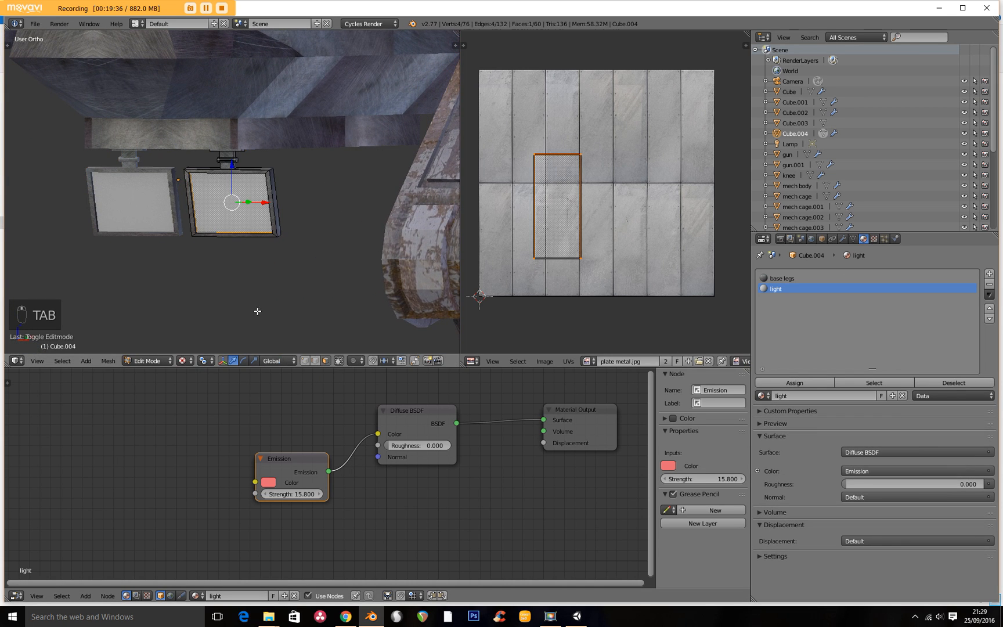
Connect the Emission node directly to the Material Output's Surface, delete the Diffuse BSDF node, and set the emission strength to 104.6.
drag(329, 472, 544, 419)
click(400, 409)
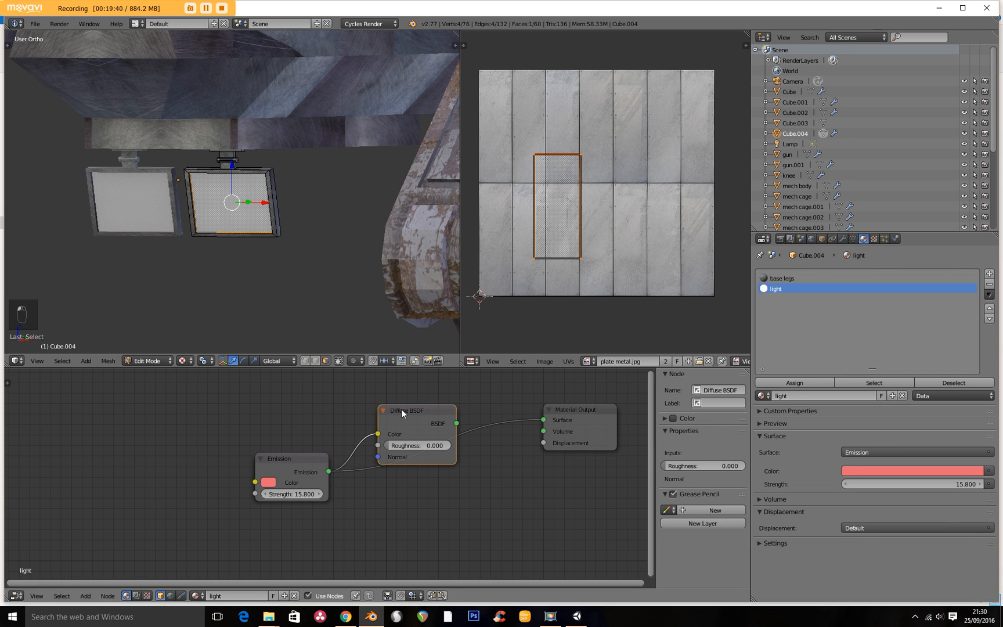
key(Delete)
drag(301, 465, 377, 456)
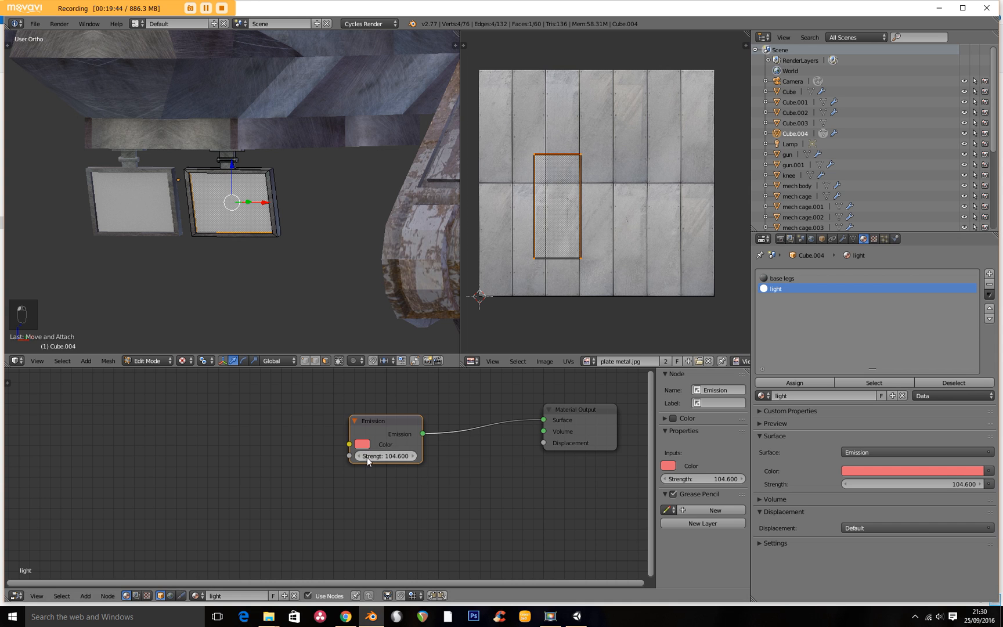
scroll(328, 407, down, 2)
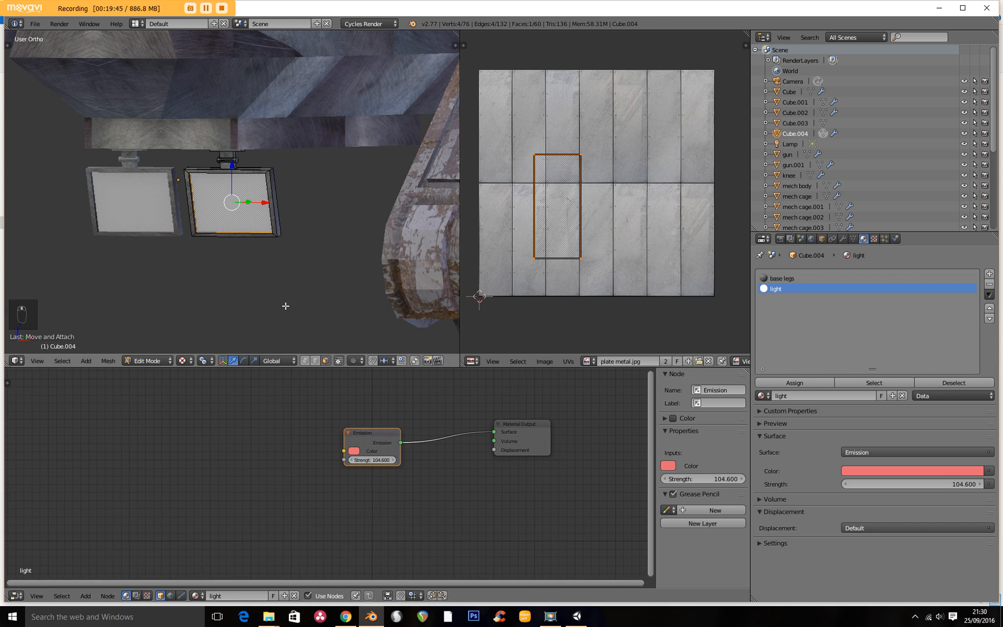
Preview the glowing panels in Rendered shading and return to Object Mode.
click(182, 360)
click(201, 291)
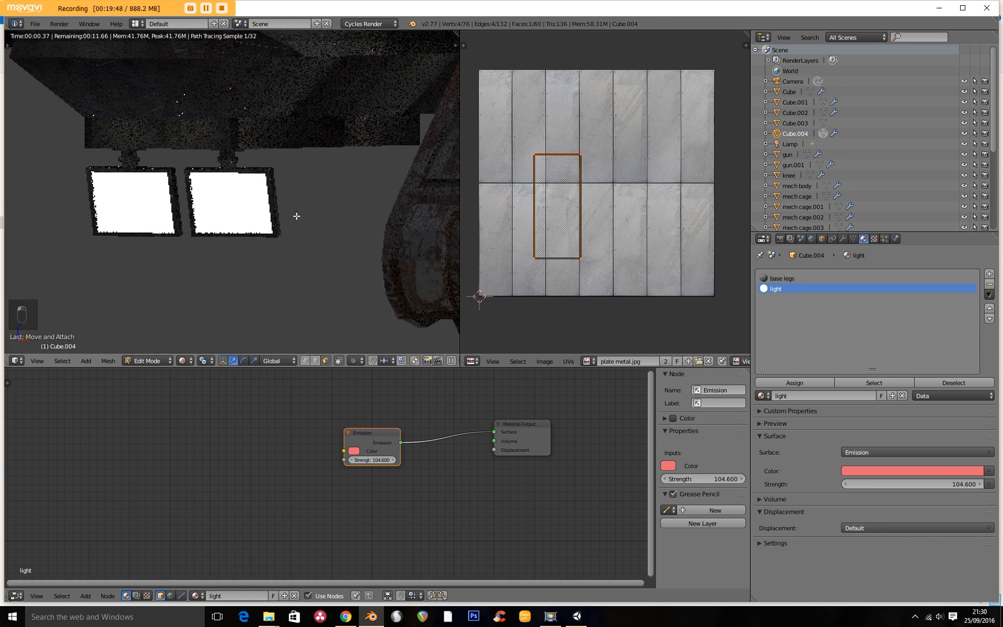
key(Tab)
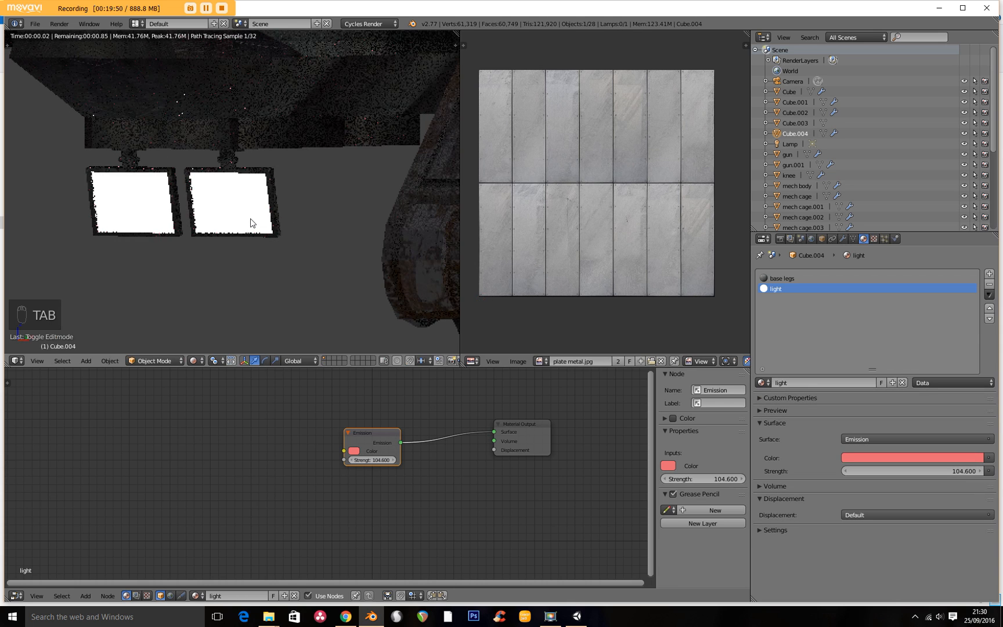
Switch to wireframe display, re-enter Edit Mode on the hanging panels, and reassign the light material to the selected front face.
key(z)
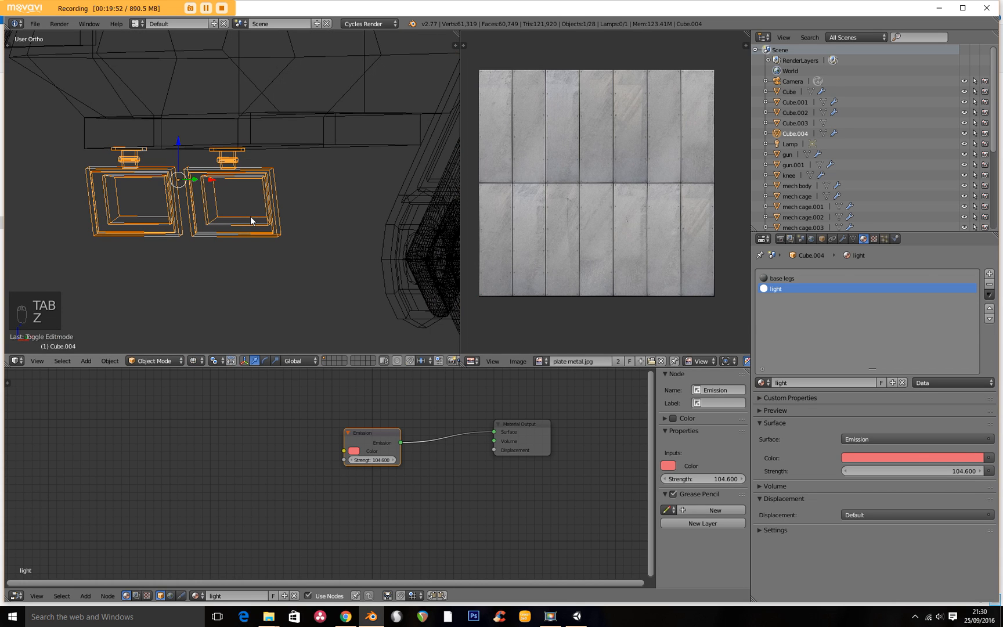
right_click(252, 217)
key(Tab)
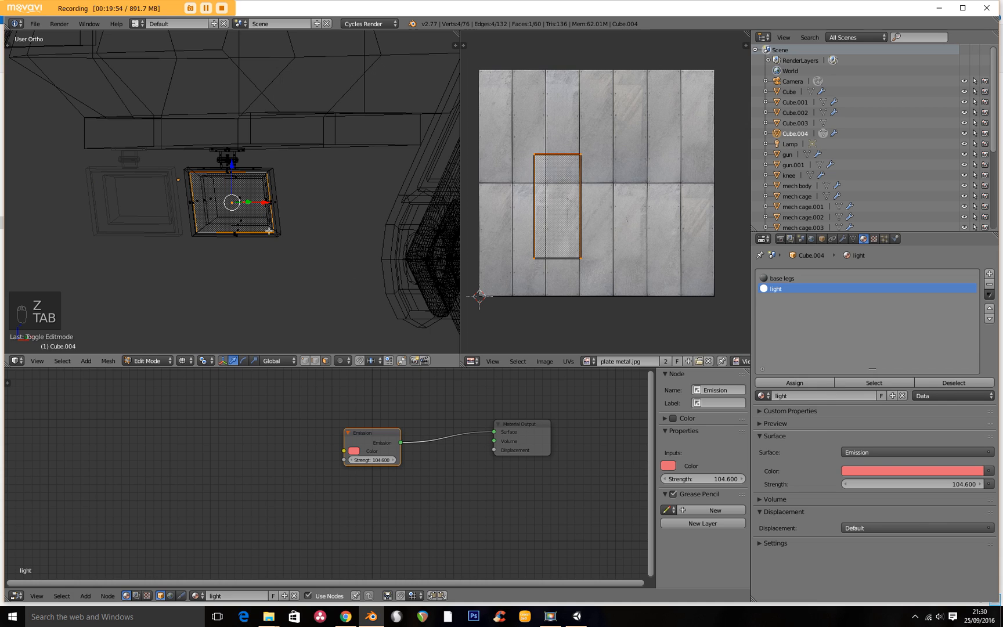
click(803, 380)
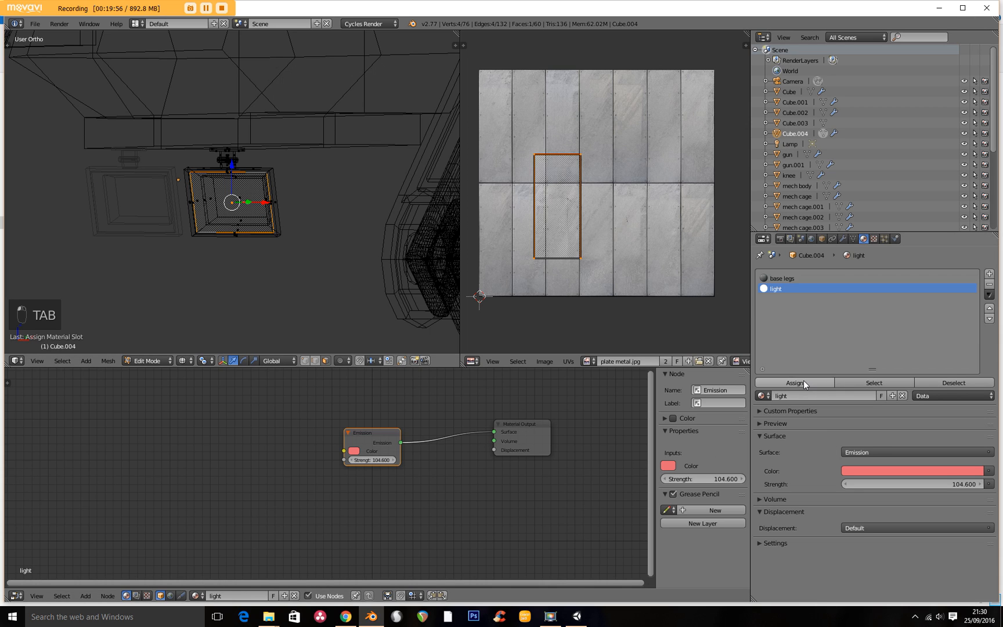
Invert the face selection and assign the base legs material to the rest of the panel.
click(62, 361)
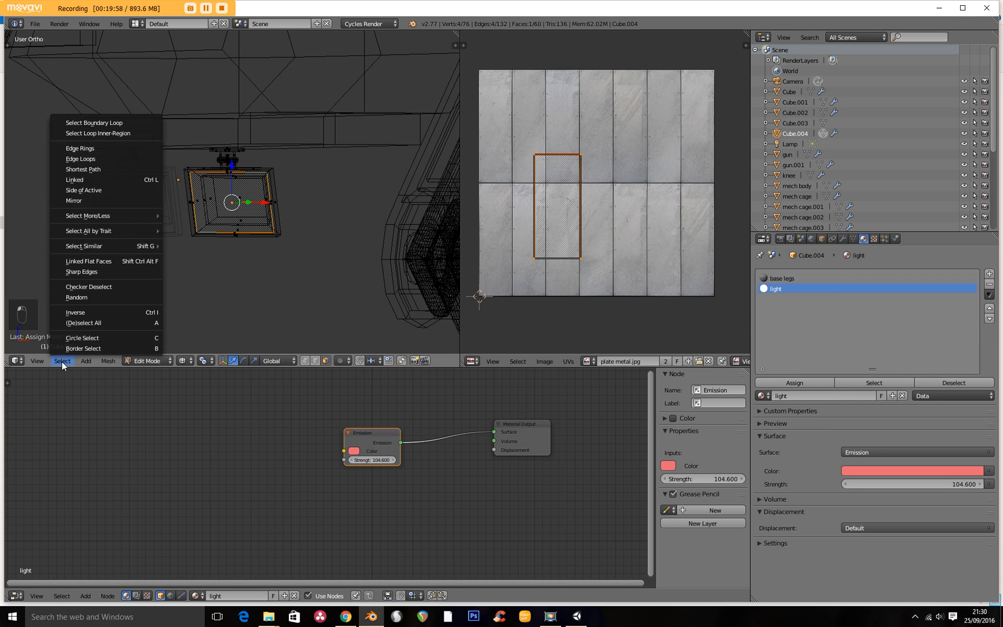
click(95, 310)
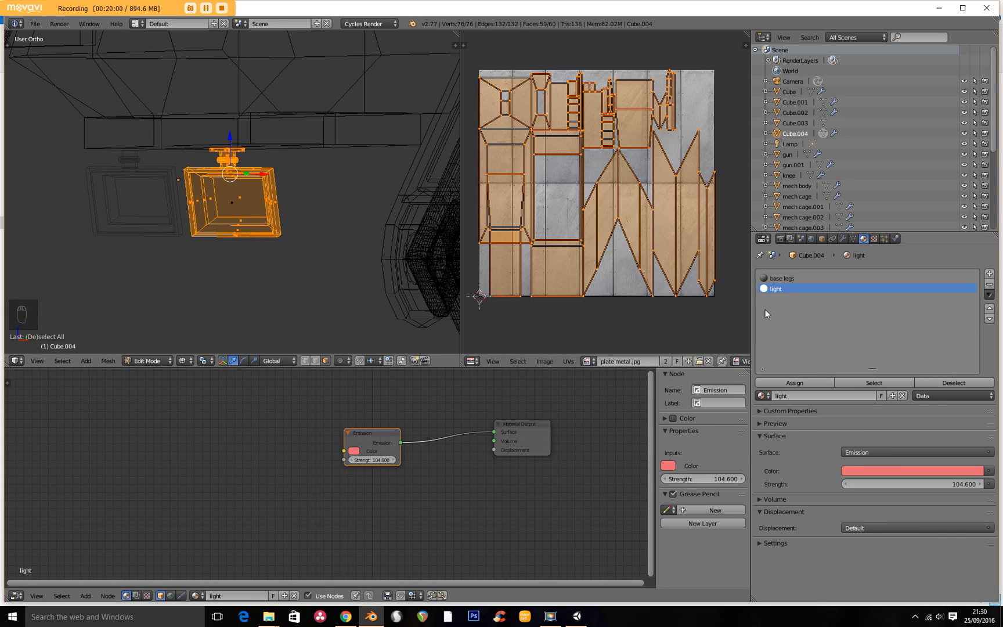
click(782, 278)
click(794, 383)
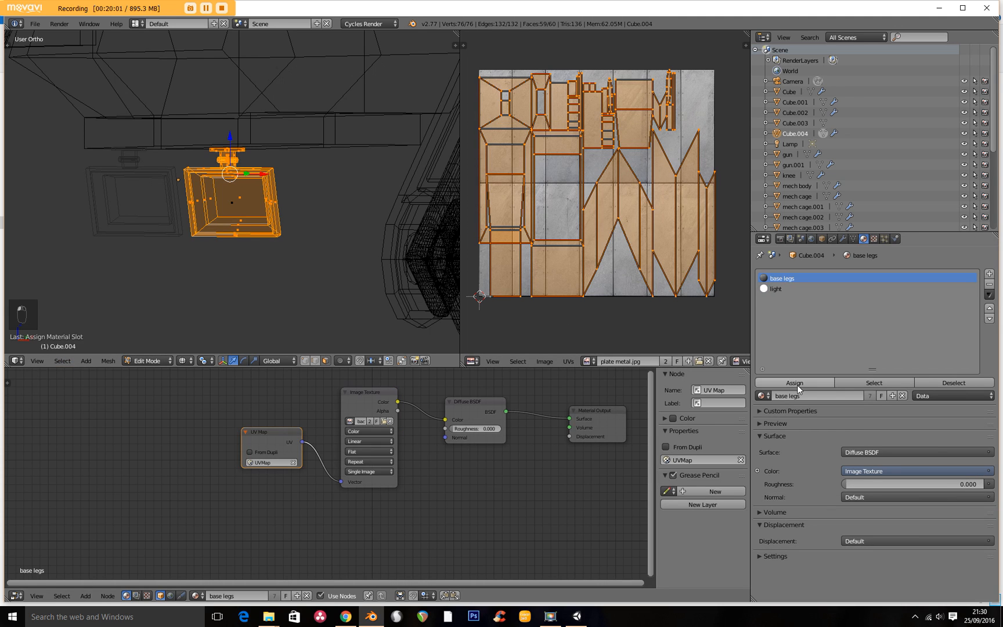
In the light material, show the preview, move the Emission node away, and insert a Mix Shader between it and the Material Output.
click(777, 289)
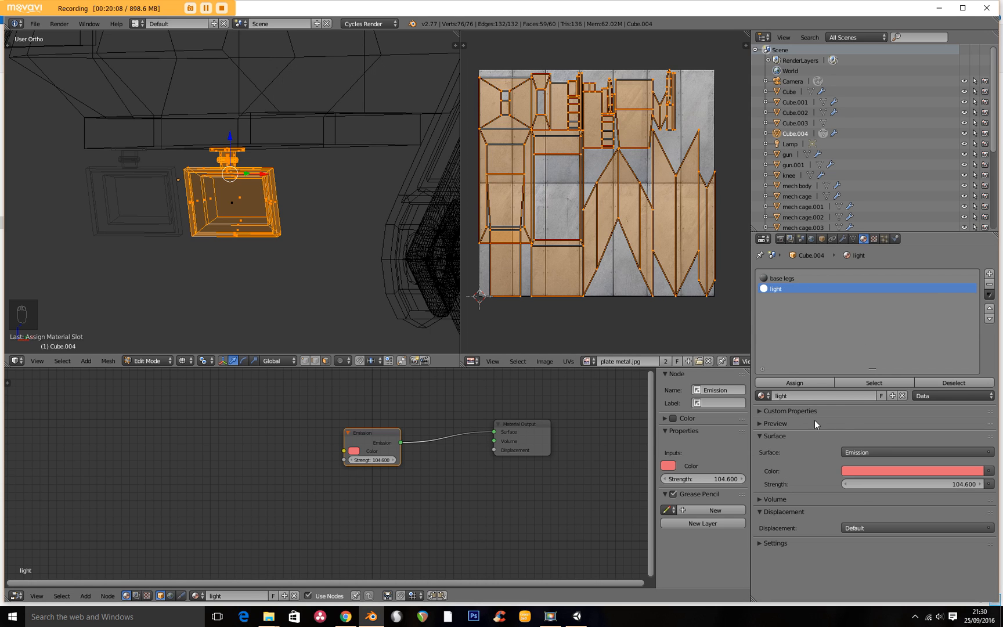
click(762, 423)
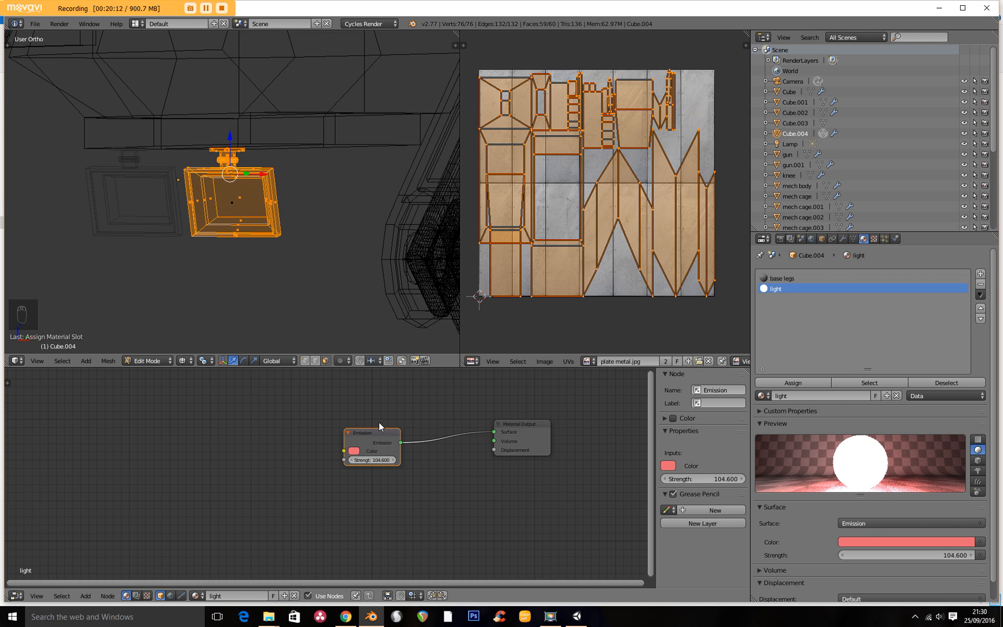
drag(376, 435, 287, 446)
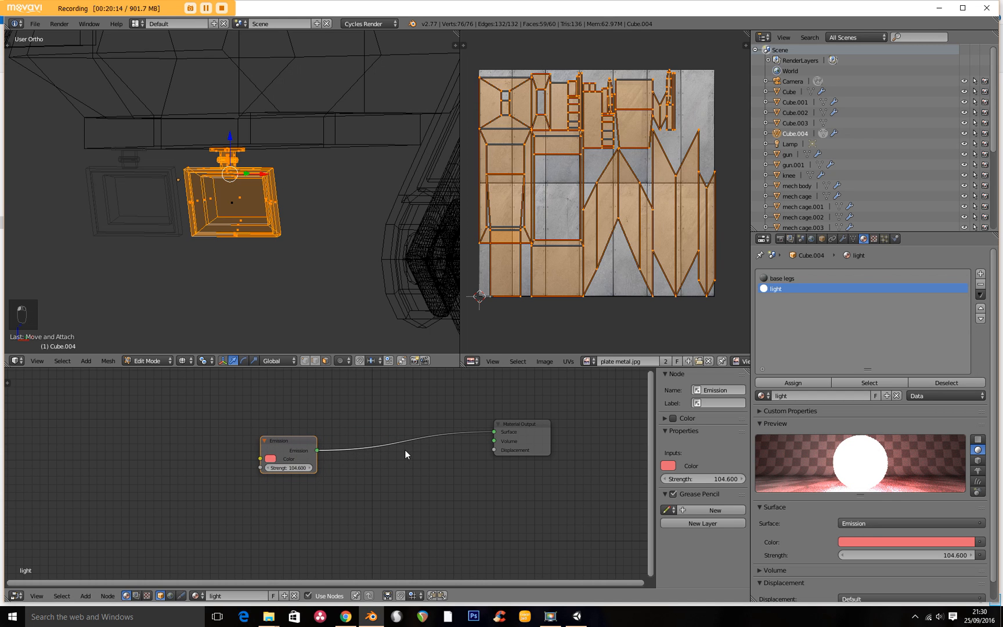
key(shift+a)
mouse_move(405, 450)
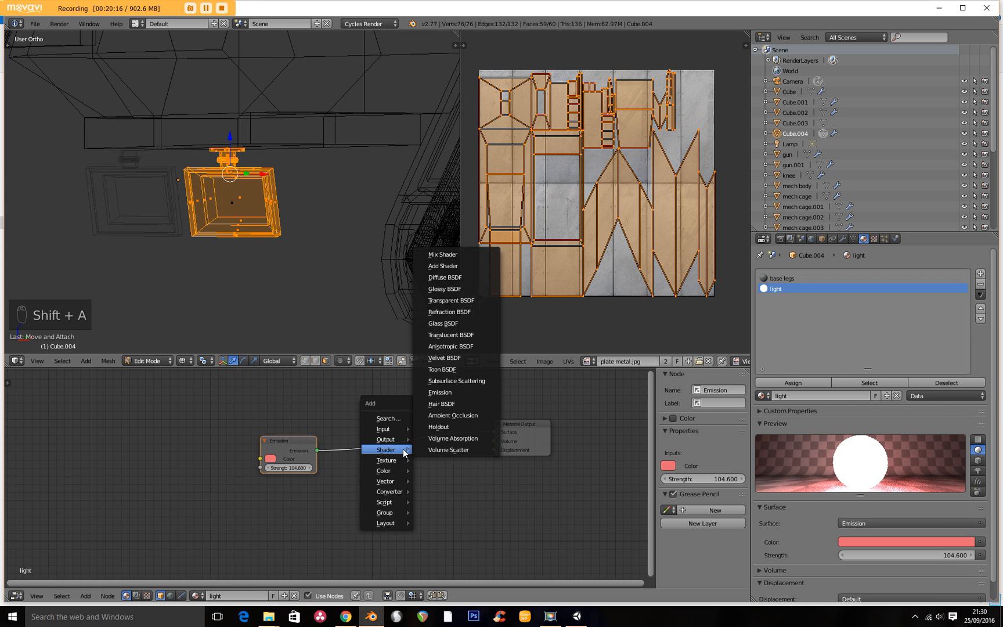
key(shift+a)
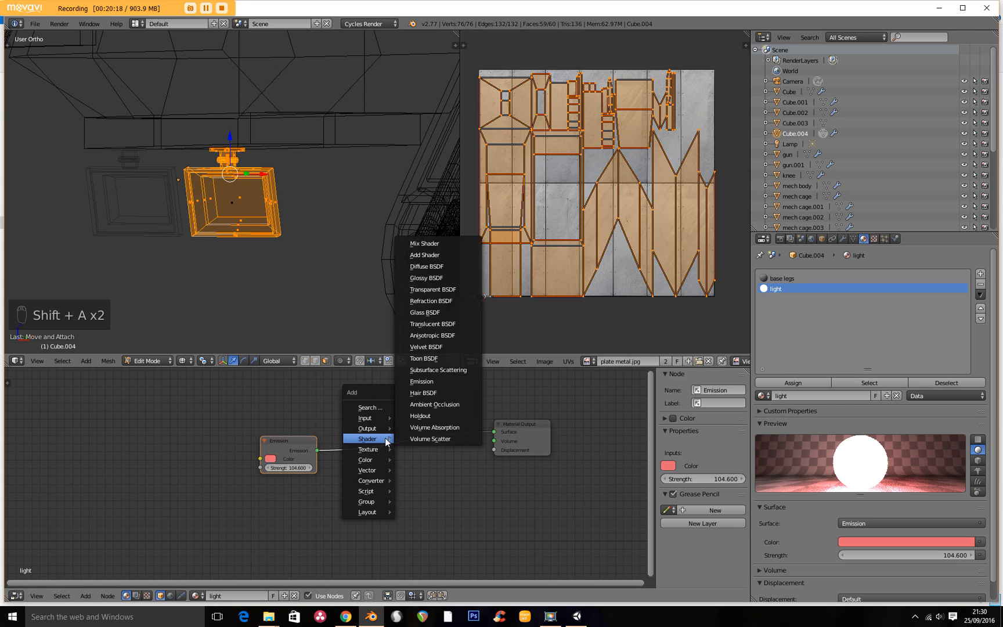
mouse_move(372, 441)
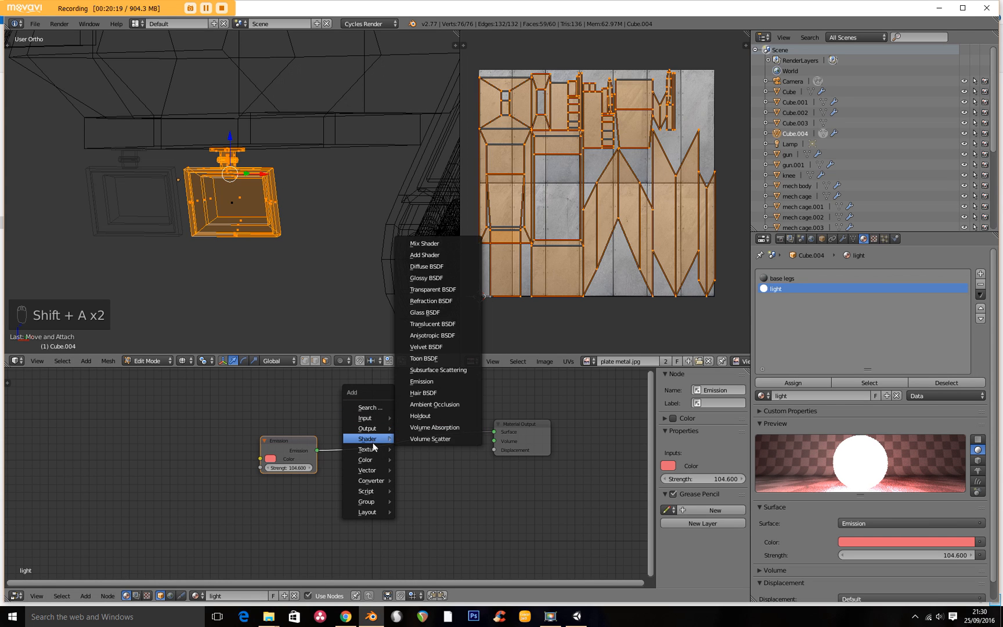
click(426, 242)
click(389, 416)
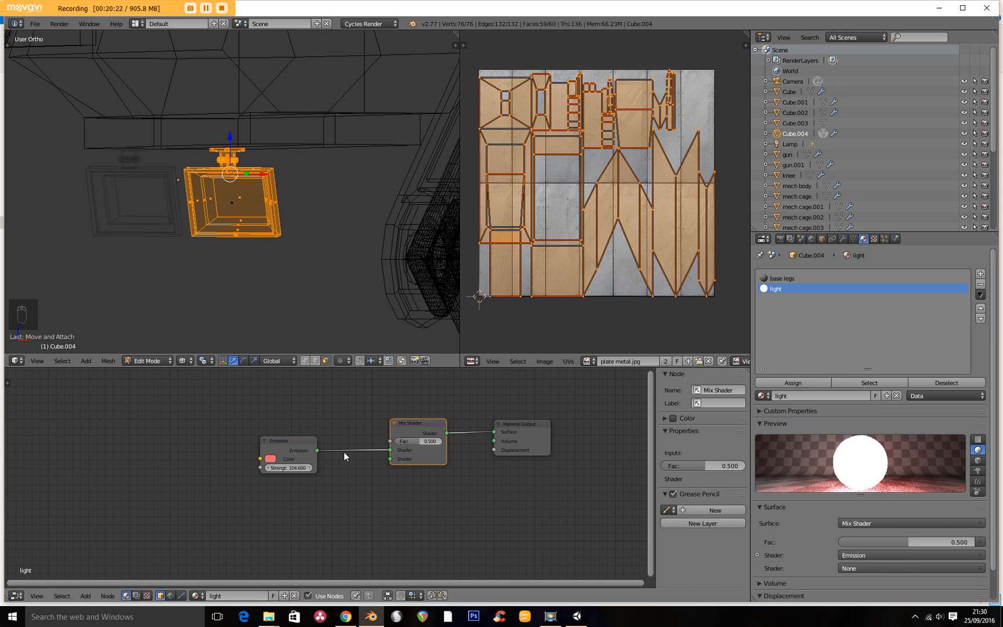
Add a Diffuse BSDF node below the Emission node and connect it to the Mix Shader's second shader input.
key(shift+a)
mouse_move(344, 453)
click(385, 280)
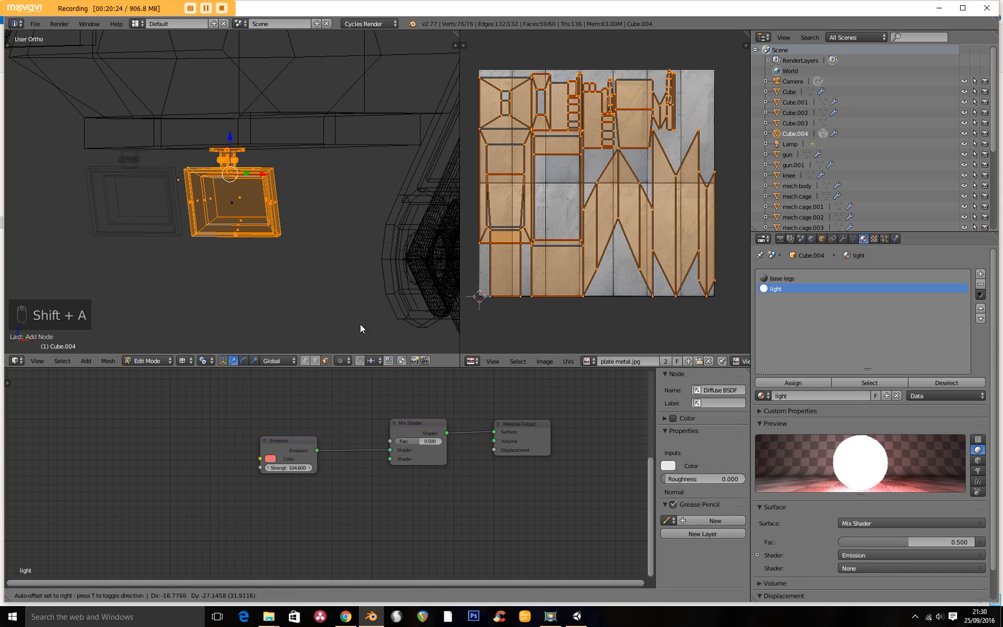
click(288, 514)
drag(293, 509, 389, 459)
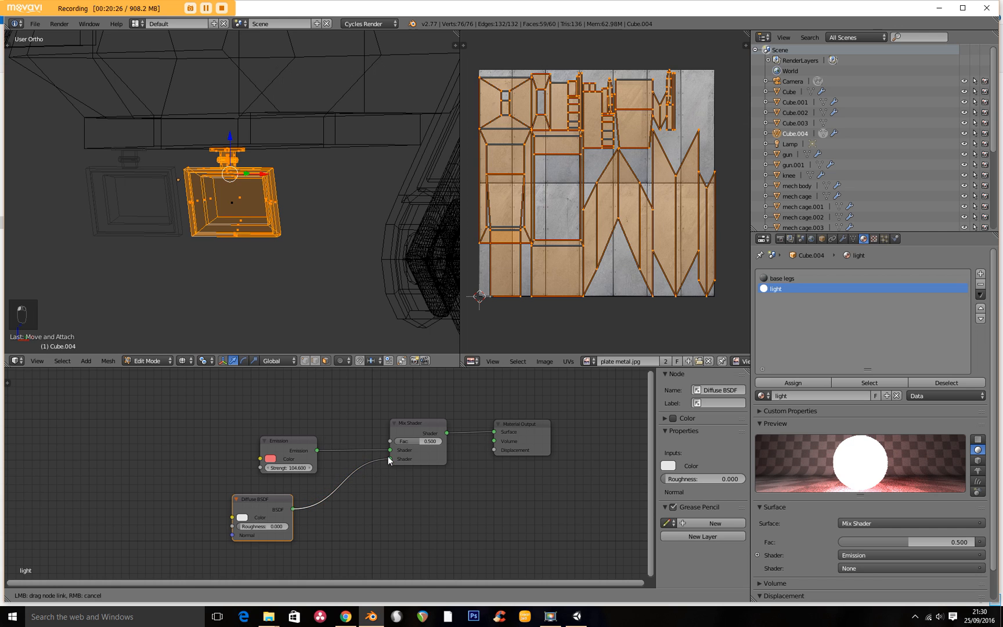
Set the Diffuse BSDF colour to blue, the Mix Shader factor to 0.209, and the Emission colour to light blue.
click(243, 517)
click(286, 417)
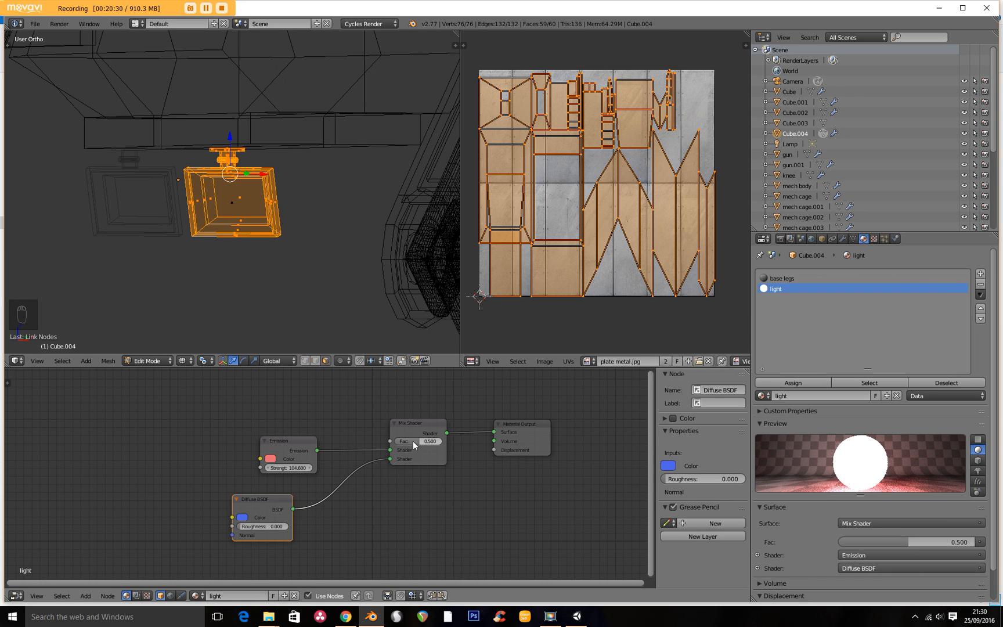
drag(414, 445, 382, 445)
drag(295, 447, 256, 433)
click(232, 445)
click(268, 362)
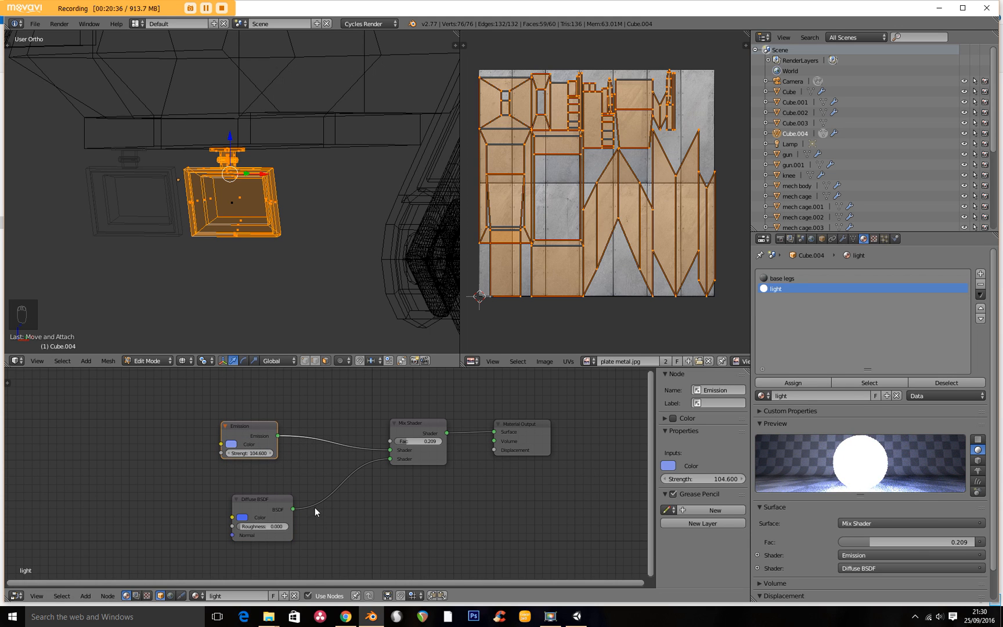
Lower the emission strength to 0.5 and switch the viewport to Rendered shading.
mouse_move(258, 452)
mouse_down()
mouse_move(148, 472)
mouse_move(272, 449)
mouse_move(249, 444)
mouse_up()
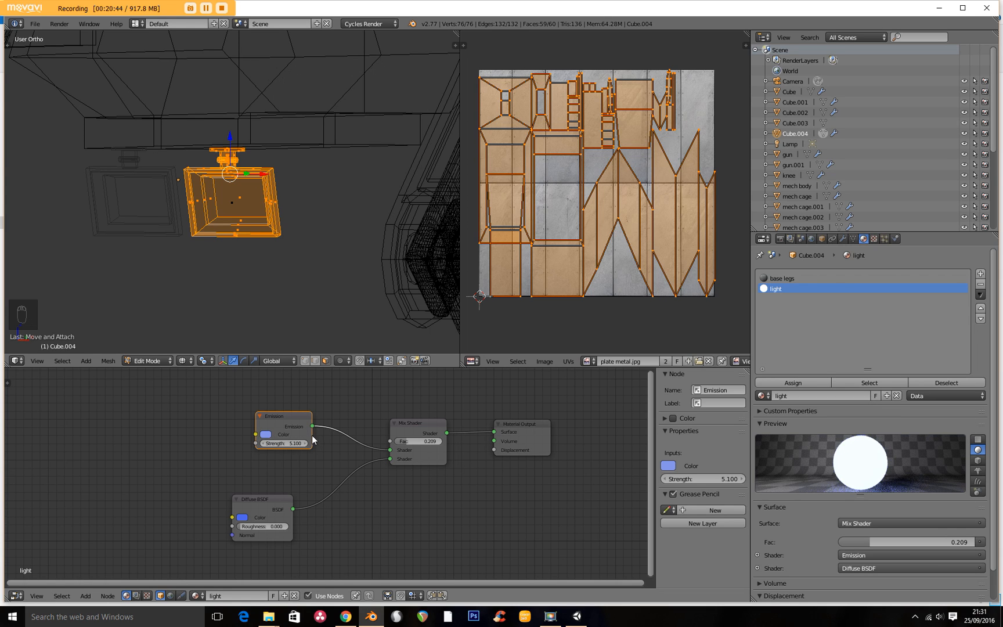
drag(302, 441, 292, 460)
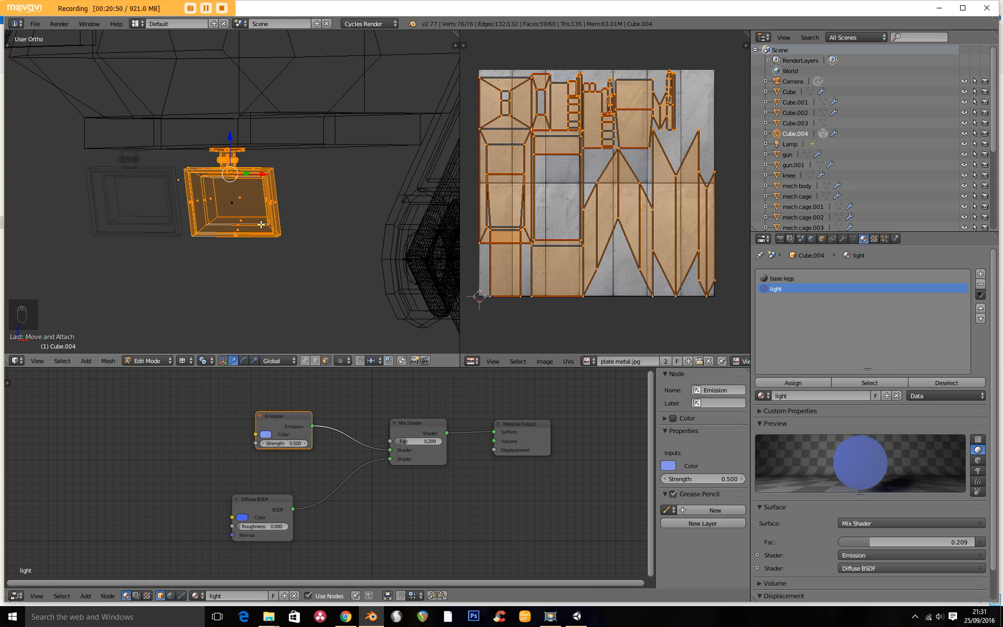
click(183, 360)
click(192, 292)
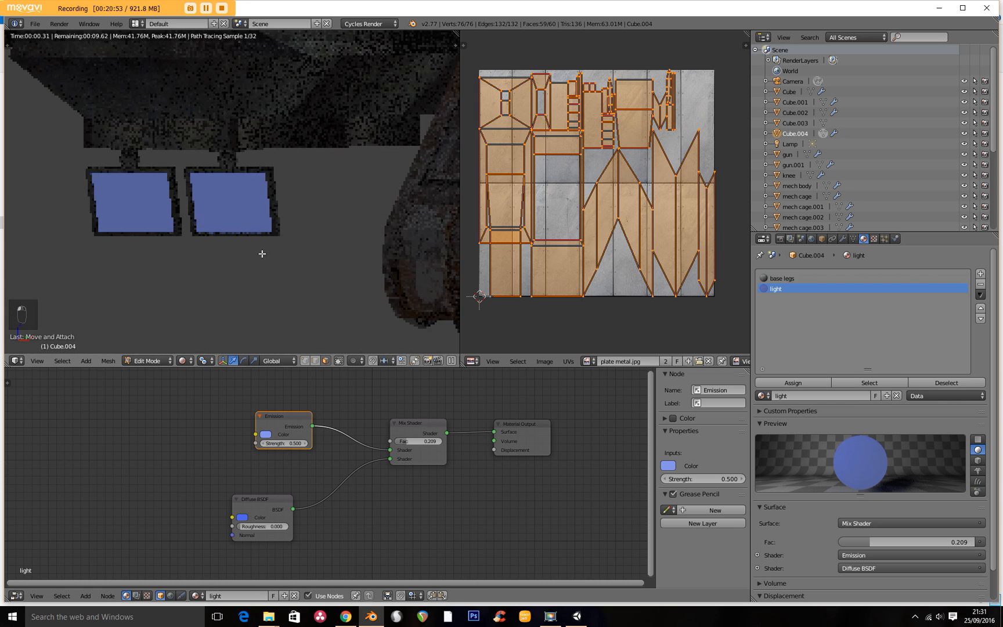
Examine the blue hanging panels on the rendered mech from close up, from a distance and from the front.
middle_drag(288, 240, 231, 416)
scroll(285, 418, down, 8)
scroll(285, 418, down, 1)
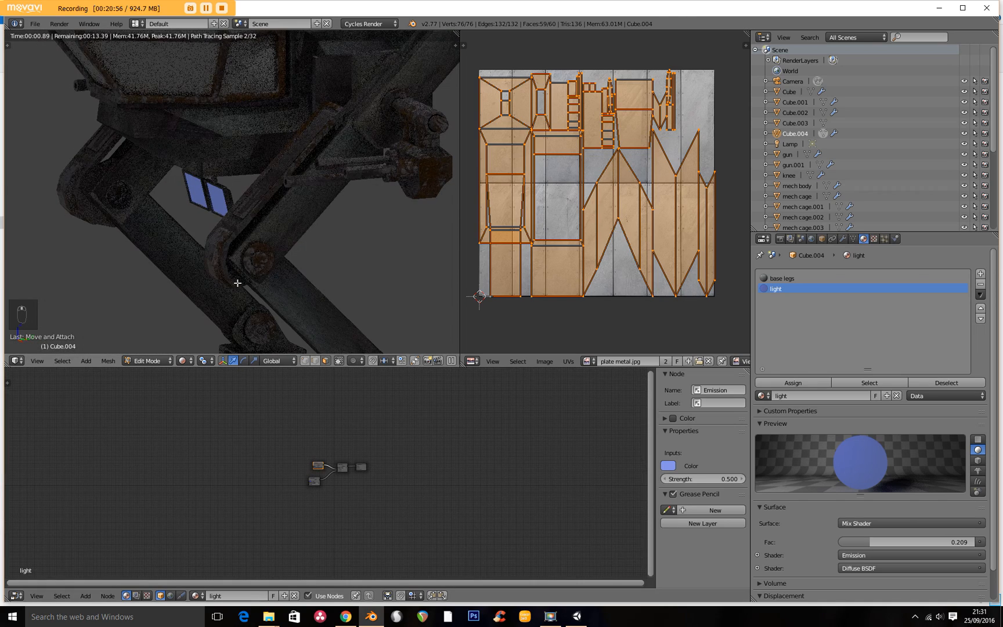
scroll(269, 220, up, 5)
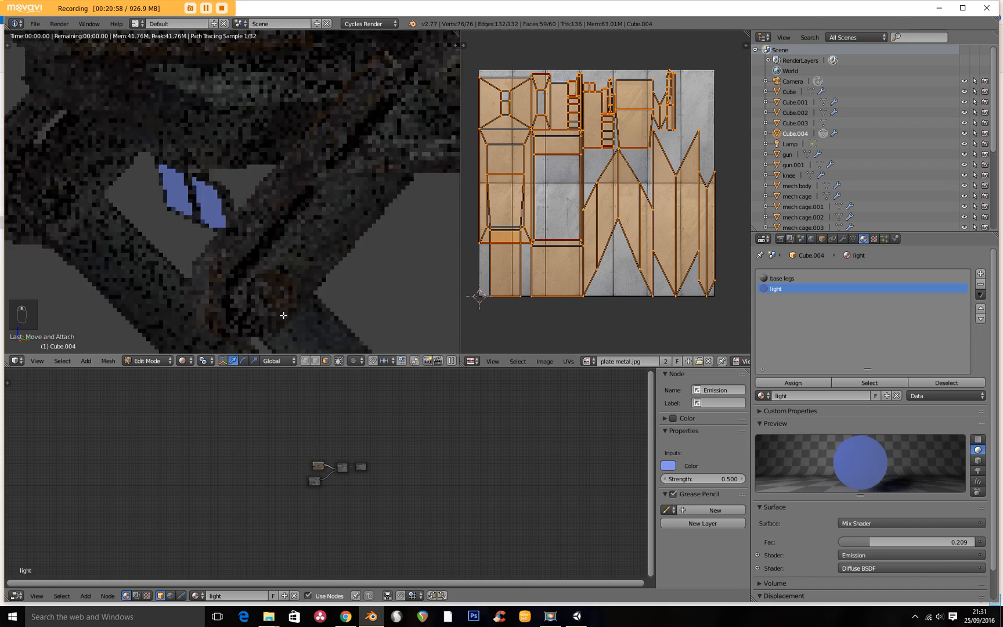
scroll(366, 447, up, 5)
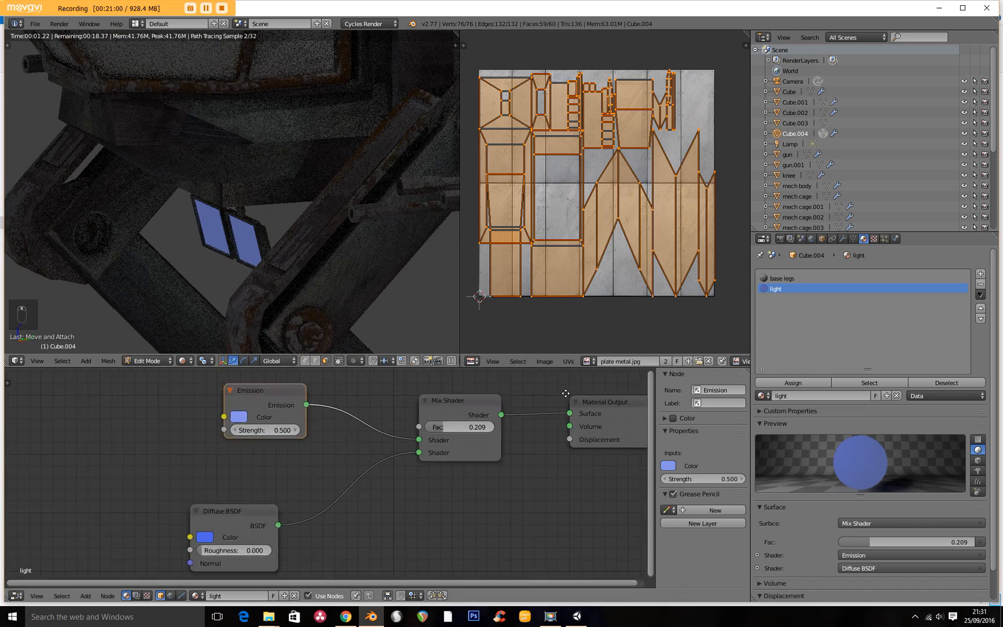
scroll(562, 392, up, 3)
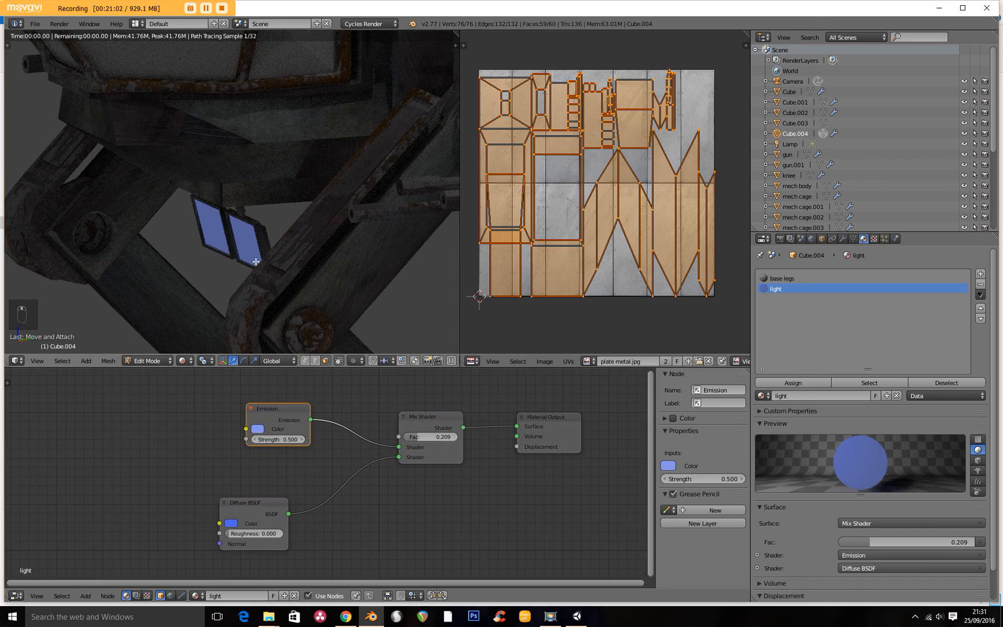
scroll(256, 262, down, 10)
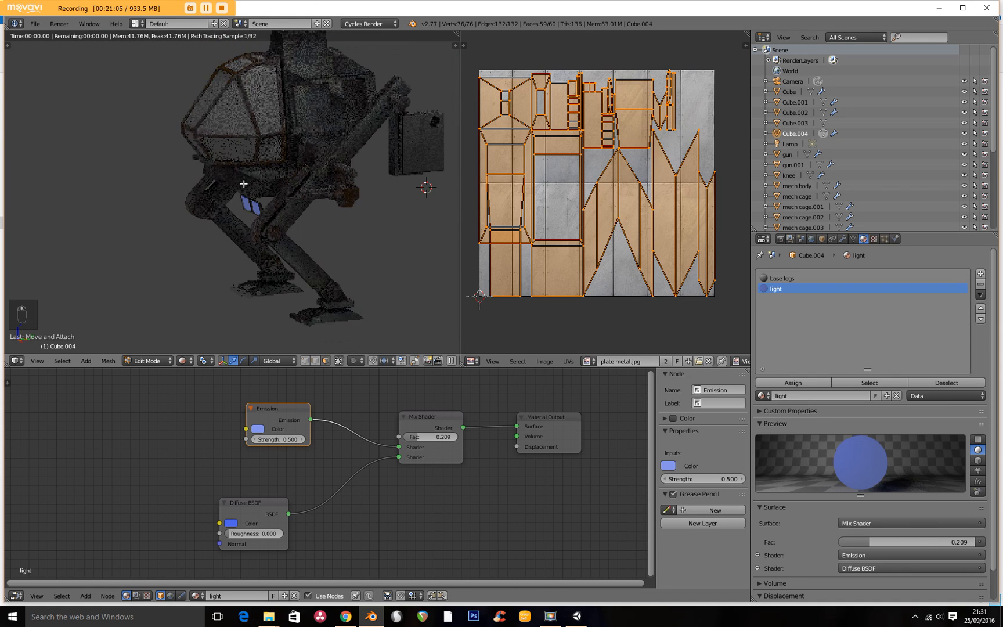
middle_drag(244, 183, 301, 184)
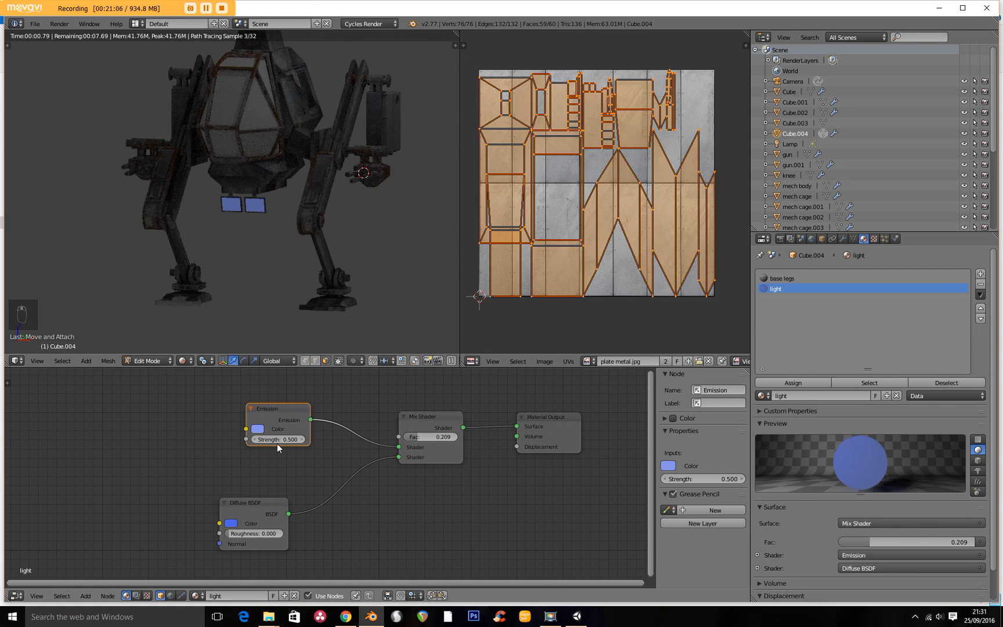
Raise the emission strength to 34, then to 112.4, and check the light cast on the mech's legs.
mouse_move(276, 443)
mouse_down()
mouse_move(377, 442)
mouse_move(276, 444)
mouse_up()
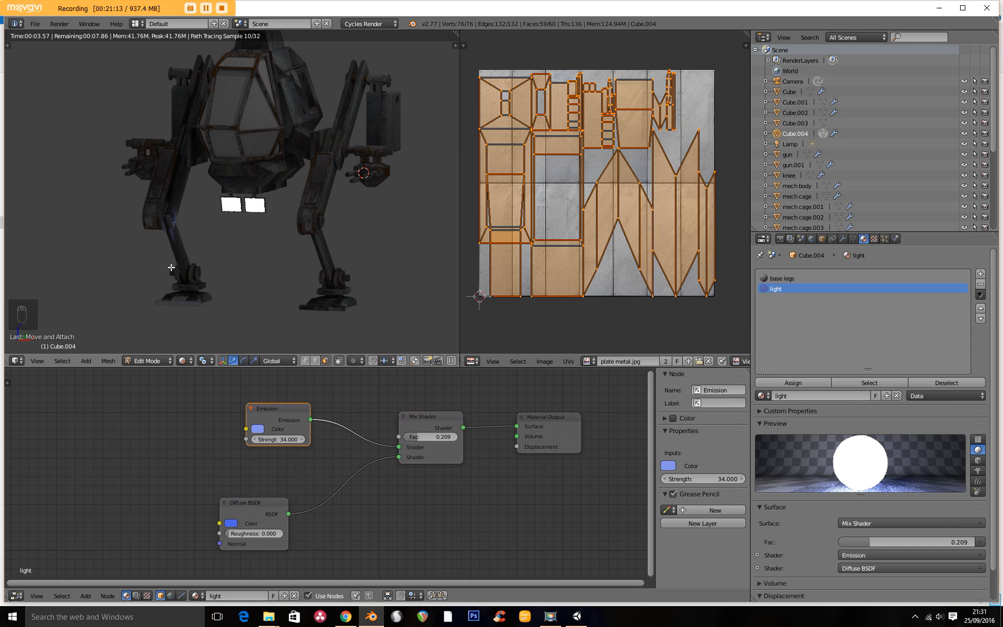
middle_drag(167, 268, 143, 273)
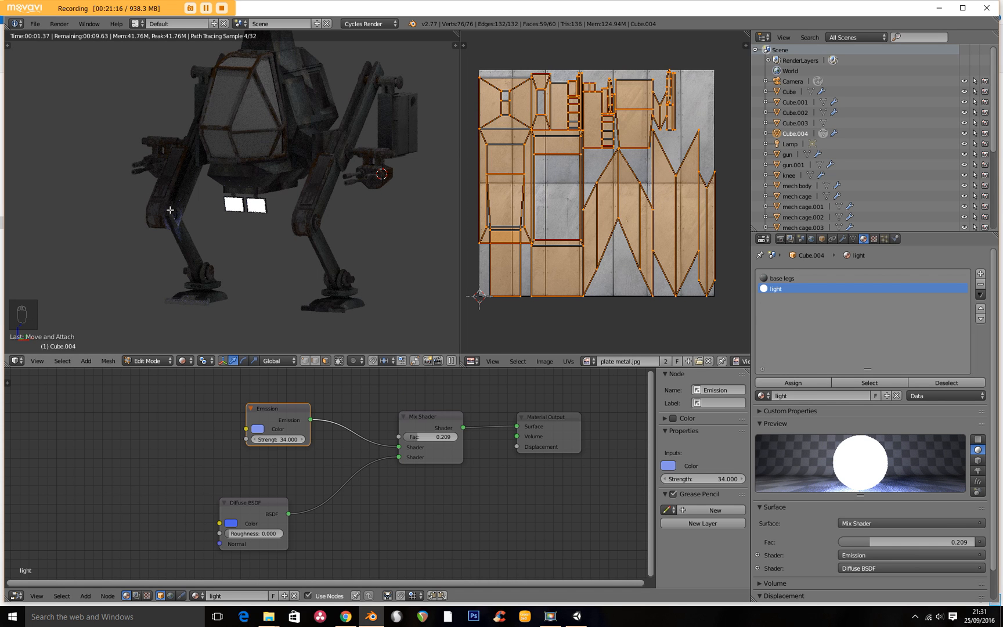
middle_drag(261, 245, 293, 268)
drag(269, 440, 374, 439)
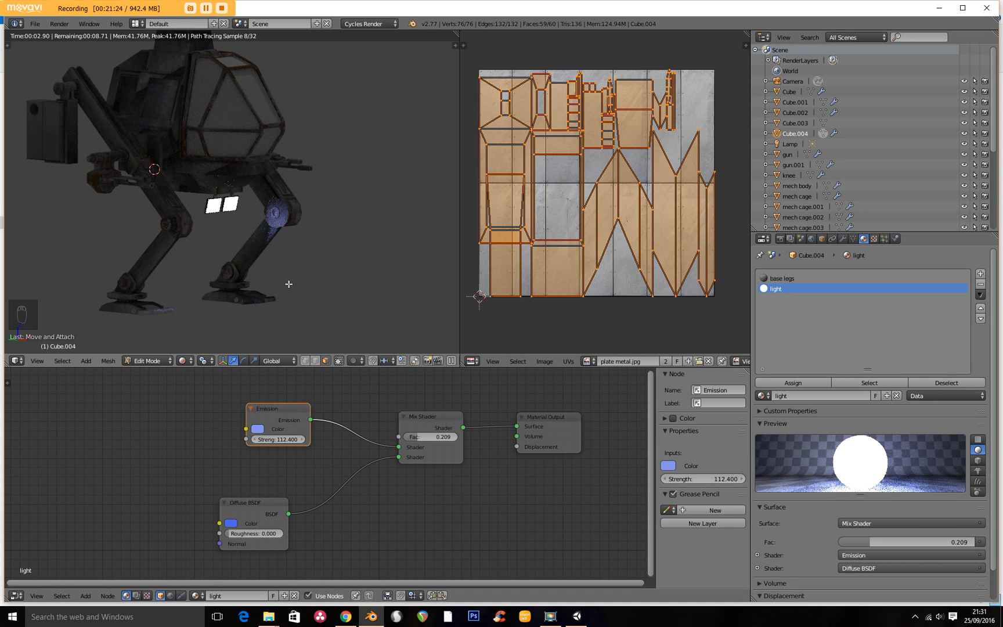
middle_drag(254, 274, 125, 336)
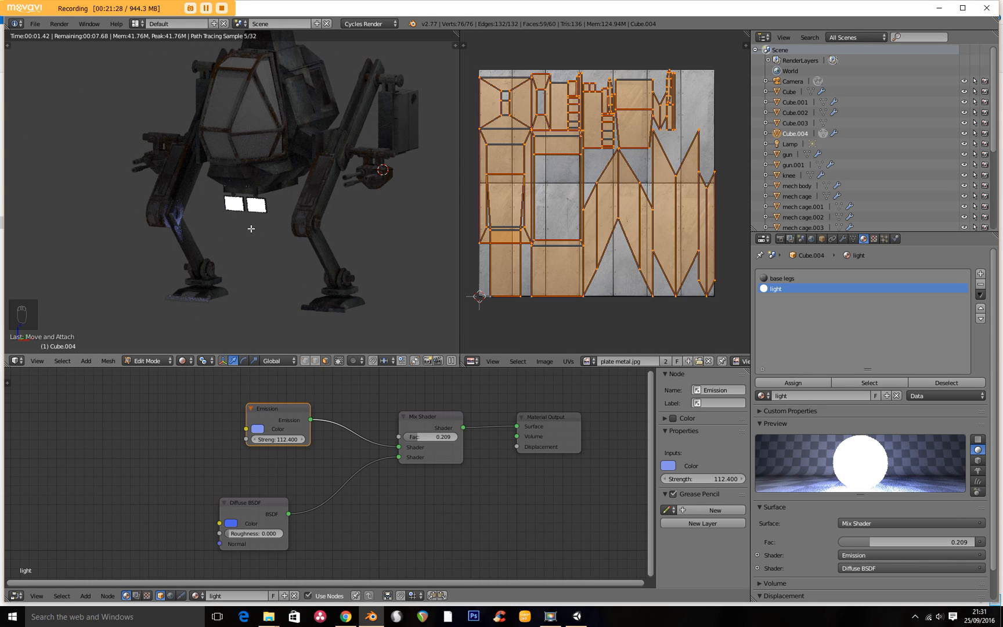
Return to Object Mode, select the small panel on top of the mech in front view, and switch to Solid shading.
key(Tab)
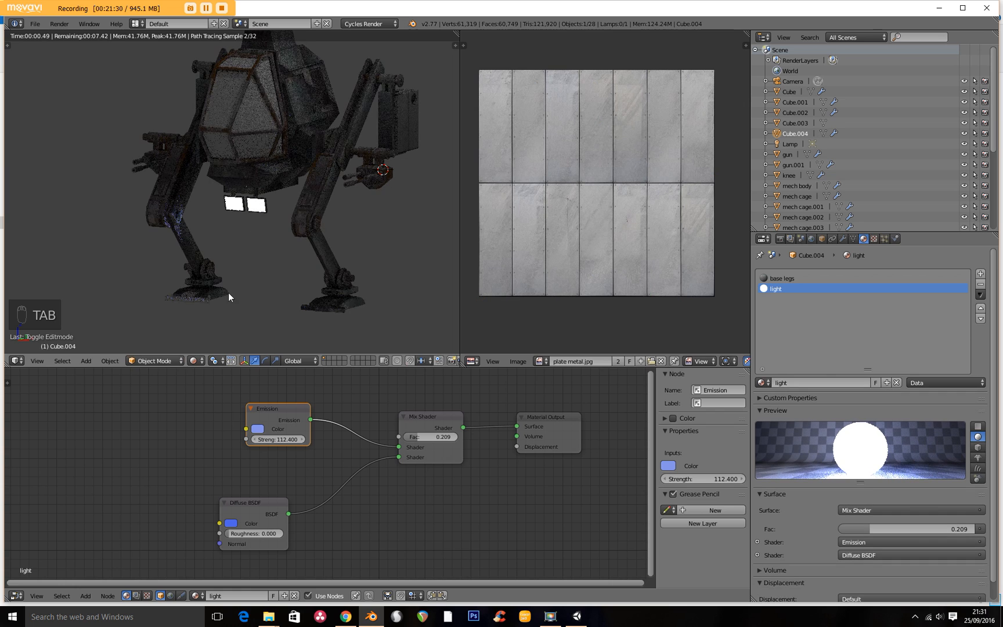
key(KP_1)
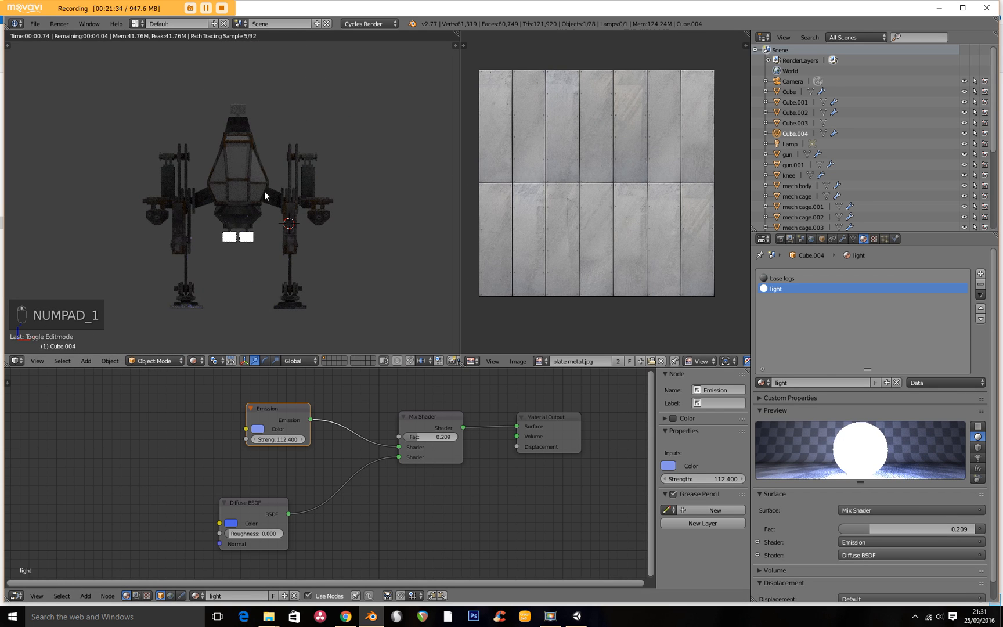
right_click(244, 108)
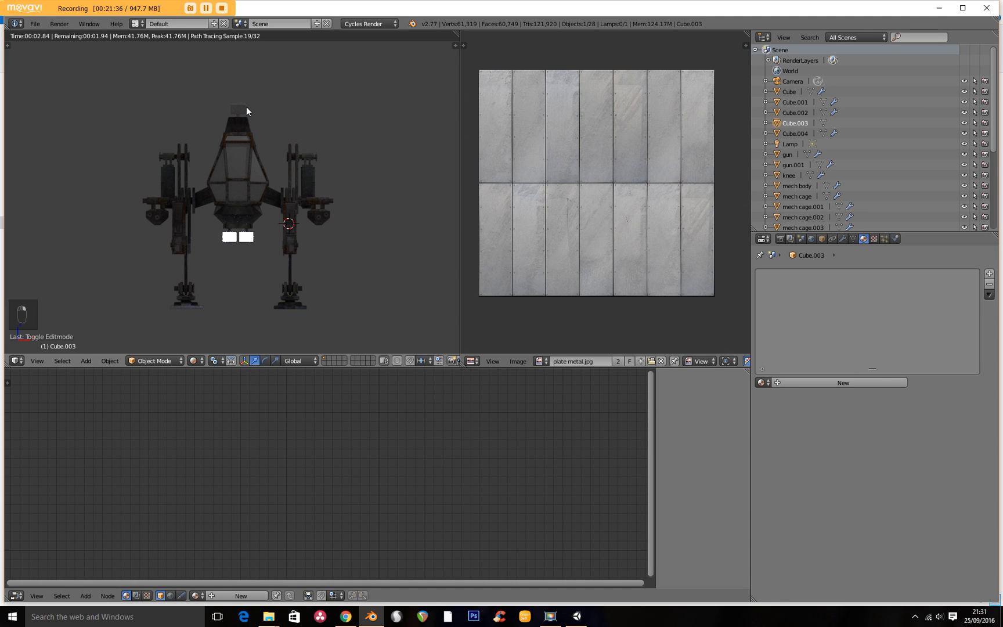
key(z)
click(195, 361)
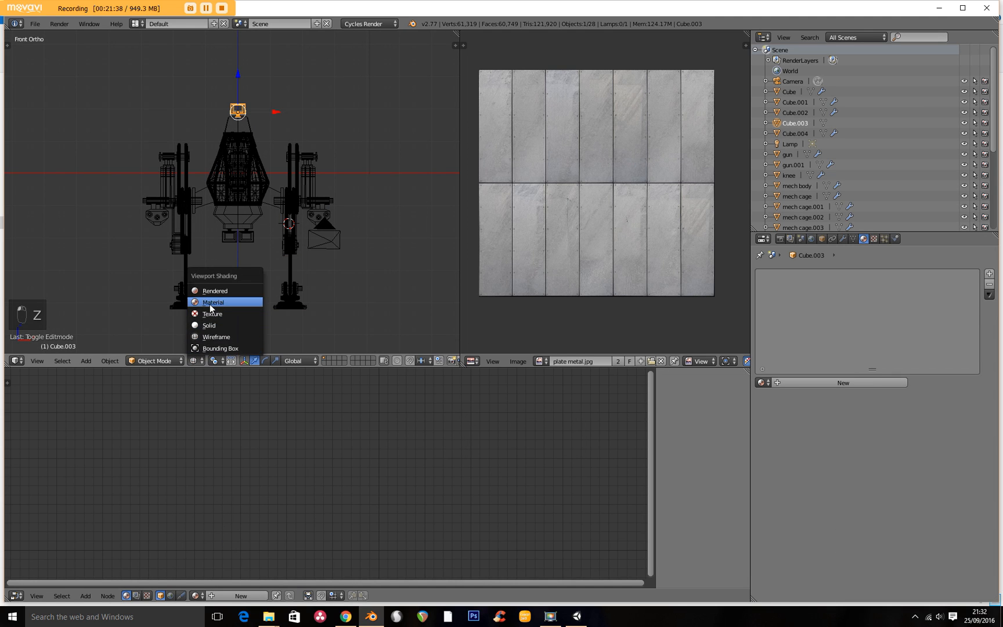
click(209, 325)
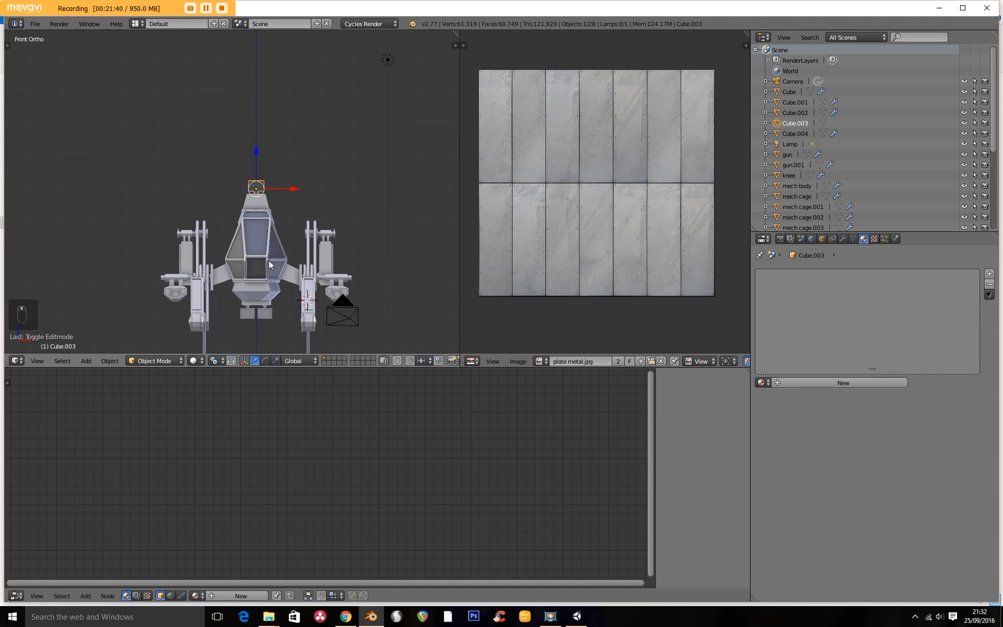
scroll(259, 163, up, 6)
ctrl+middle_drag(259, 158, 249, 171)
shift+middle_drag(232, 182, 29, 206)
ctrl+middle_drag(191, 191, 214, 173)
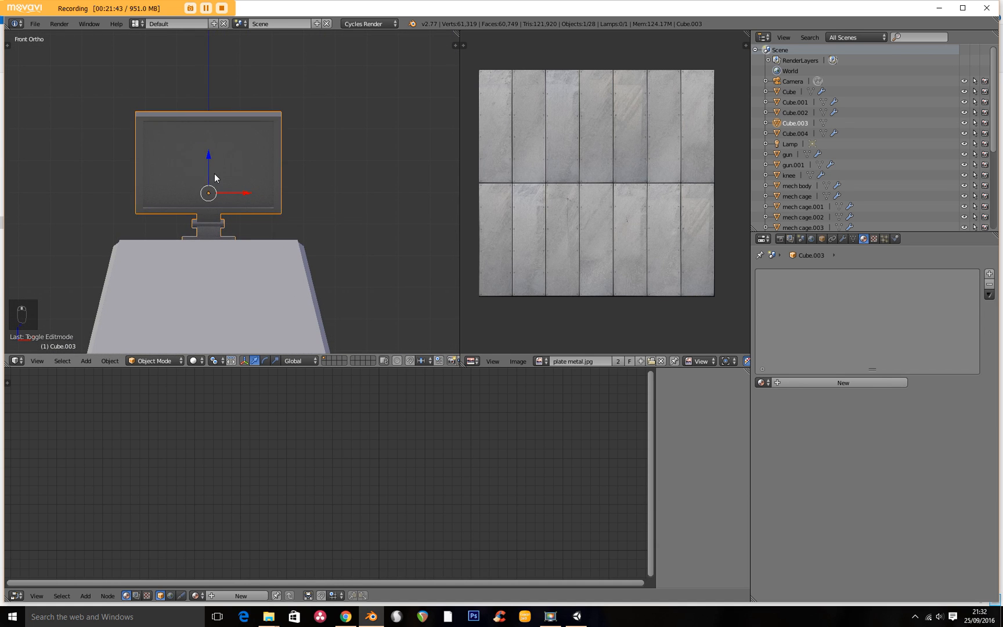
Unwrap all faces of the top panel with Smart UV Project at a 66 angle limit and give it the base legs material.
key(Tab)
key(a)
key(a)
key(a)
key(a)
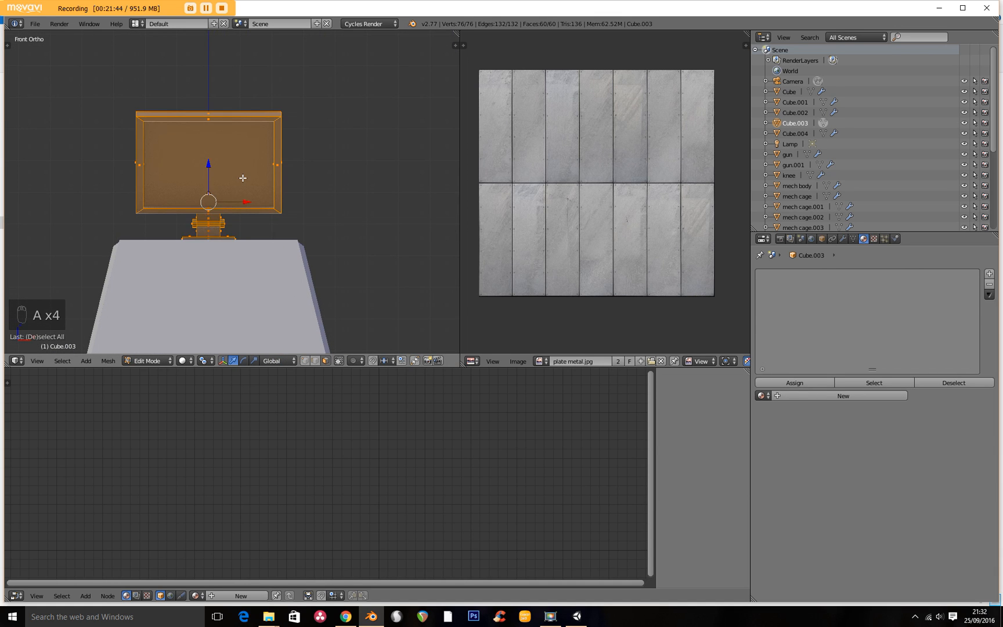
key(u)
click(231, 178)
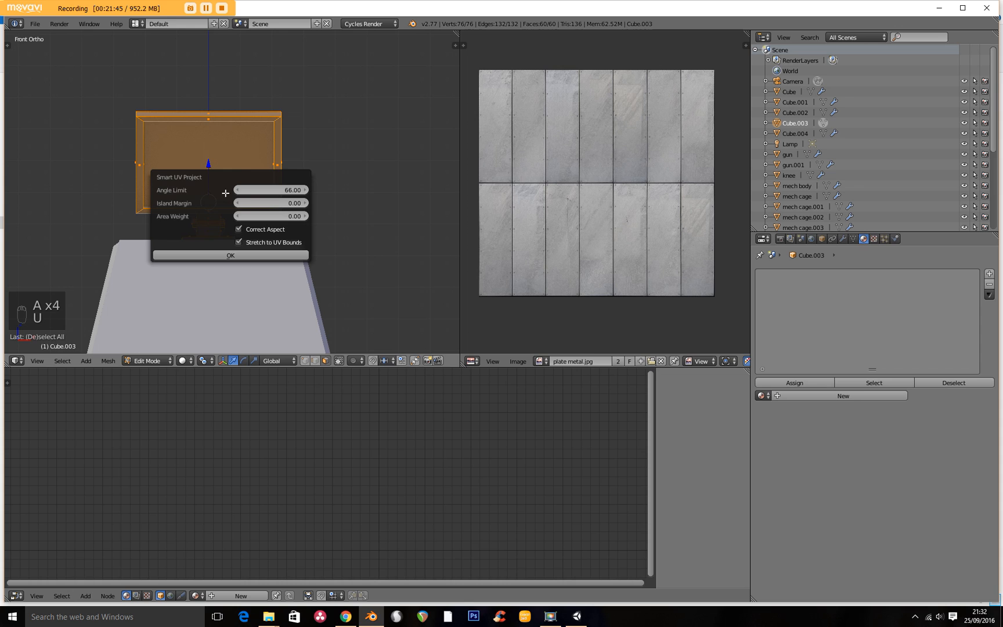
click(232, 254)
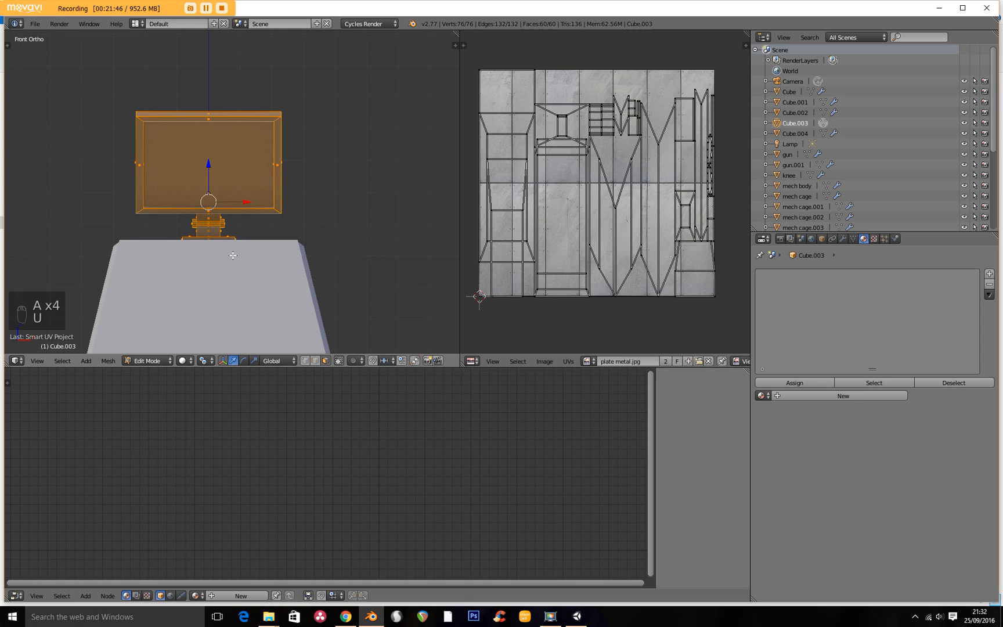
click(762, 395)
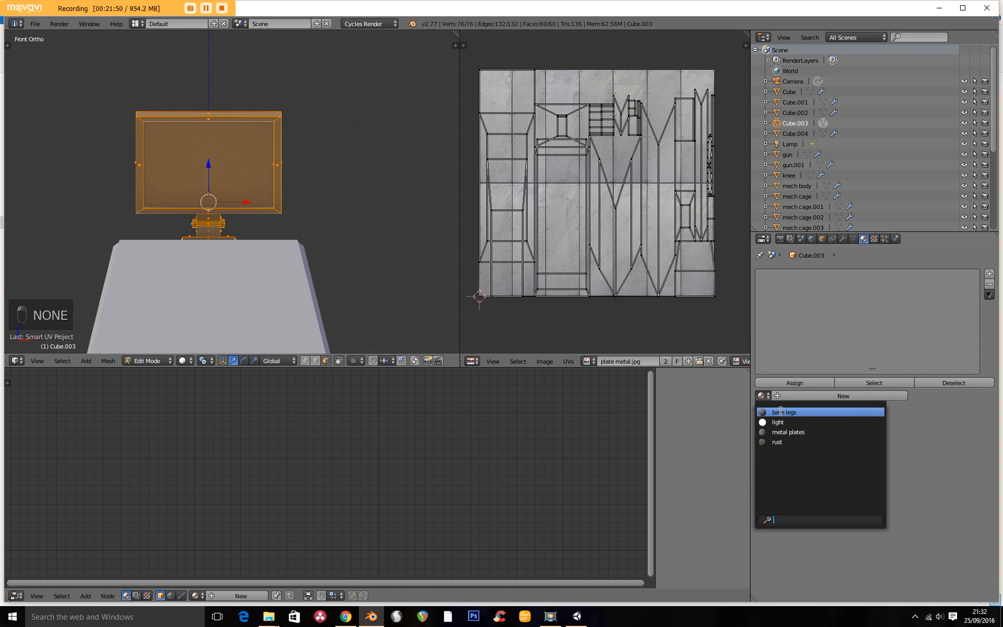
click(789, 411)
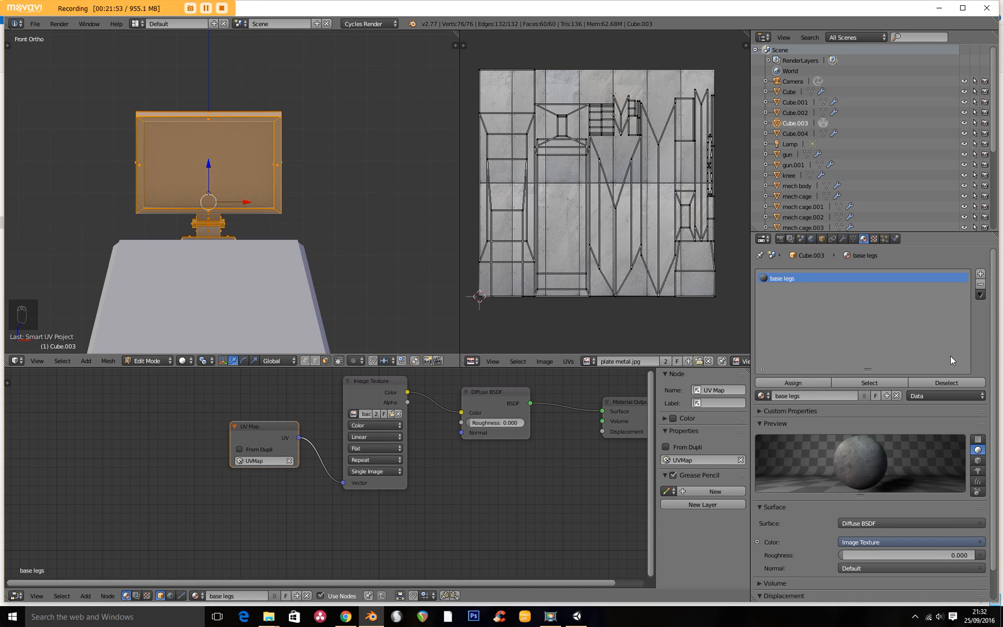
Add a second material slot with the light material to the top panel and try to assign it to the front face.
click(980, 274)
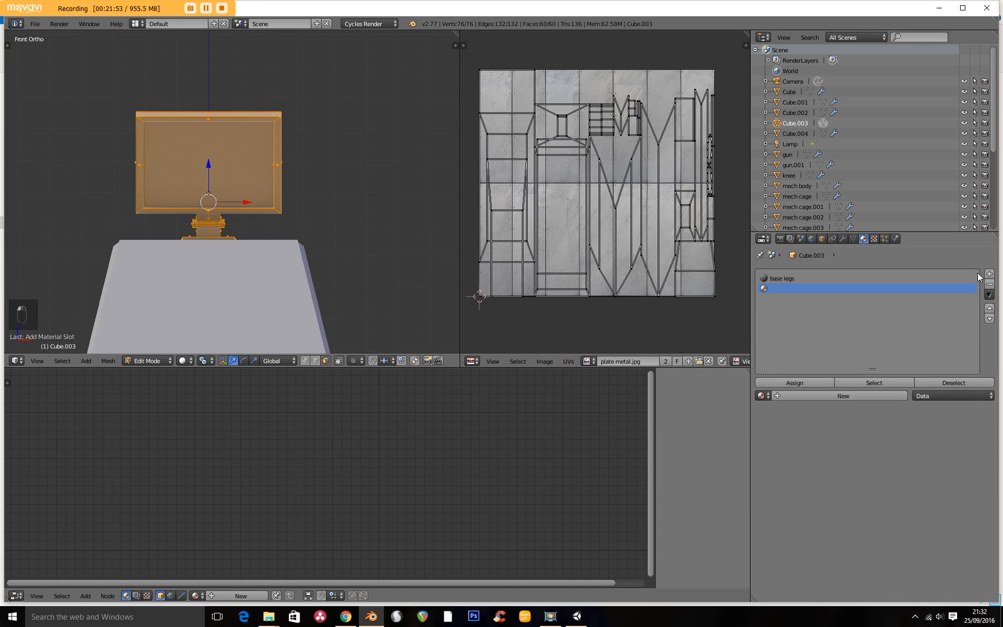
click(762, 395)
click(777, 424)
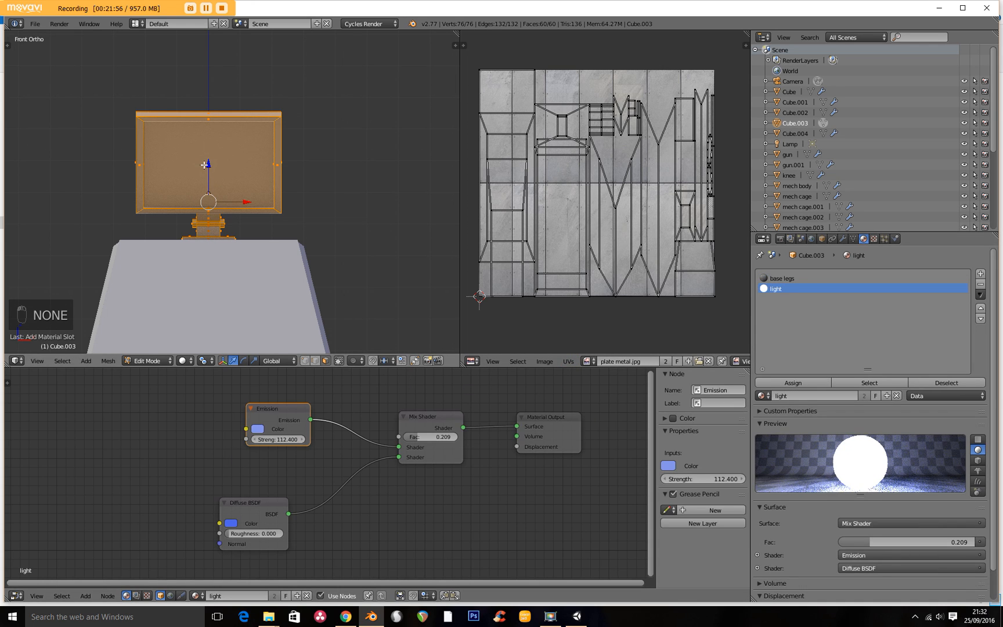
right_click(210, 167)
click(804, 385)
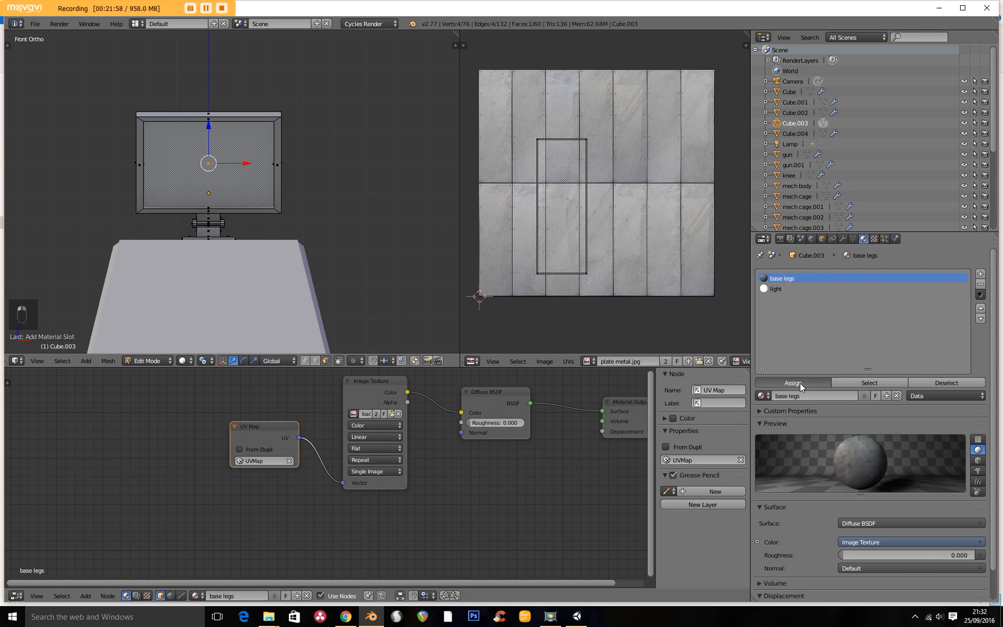
Check the top panel's front face in textured shading and in Rendered shading from close up.
click(190, 364)
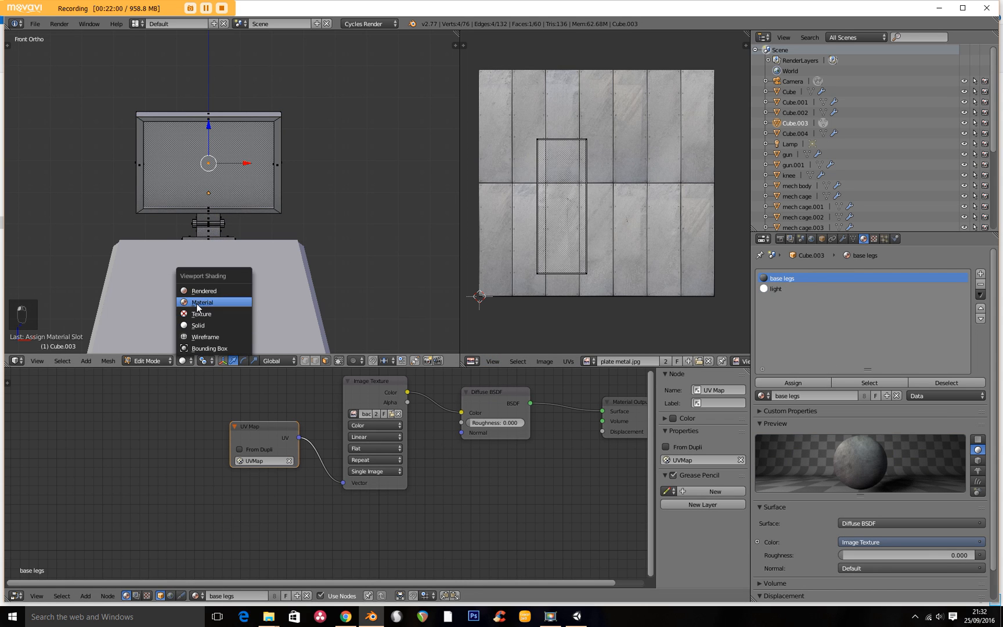
click(194, 312)
mouse_move(223, 266)
middle_down()
mouse_move(225, 254)
mouse_move(263, 265)
mouse_move(219, 269)
mouse_move(201, 237)
mouse_move(195, 287)
middle_up()
scroll(195, 286, down, 3)
click(182, 361)
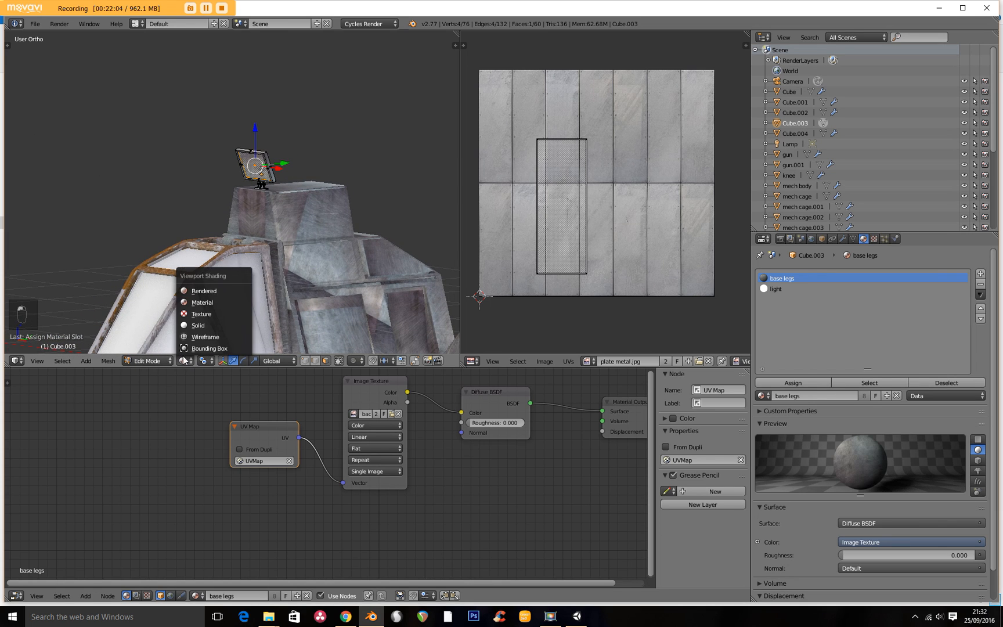
click(222, 289)
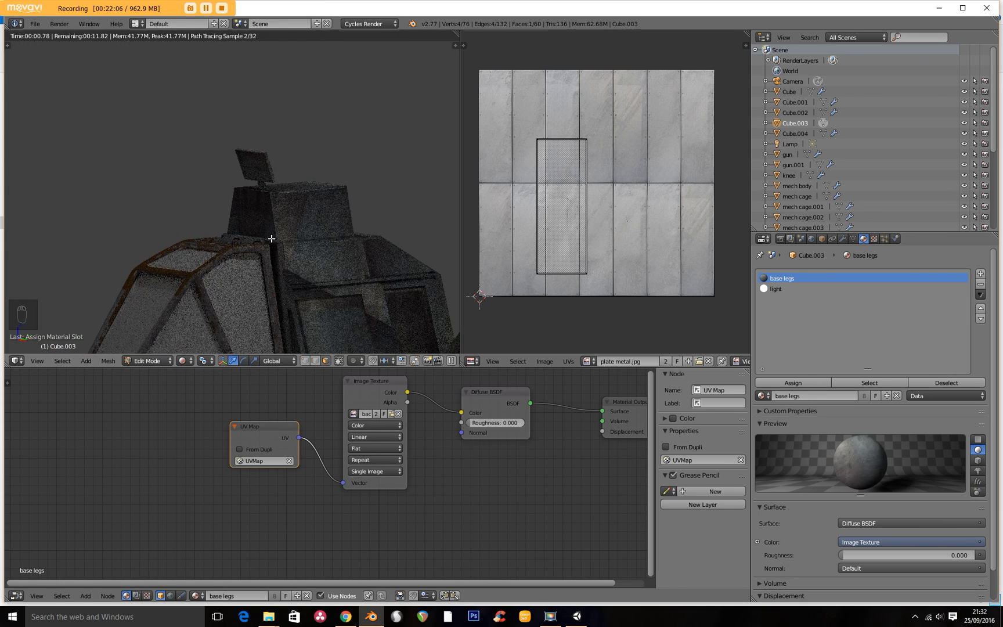
mouse_move(259, 237)
middle_down()
mouse_move(277, 239)
mouse_move(245, 234)
mouse_move(239, 168)
middle_up()
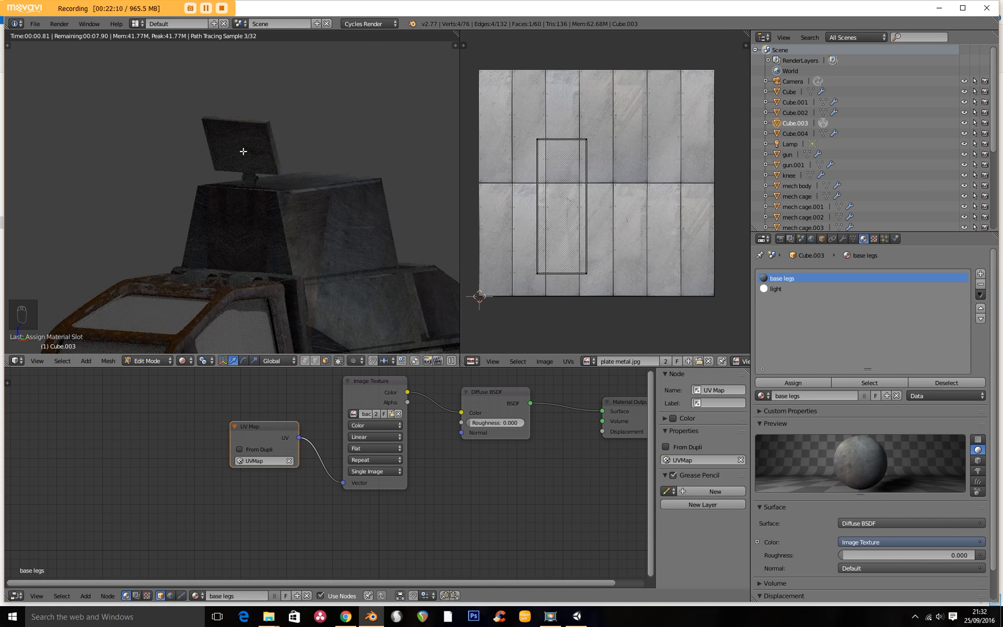
Assign the light material to the top panel's selected front face and switch the viewport to Rendered shading.
key(z)
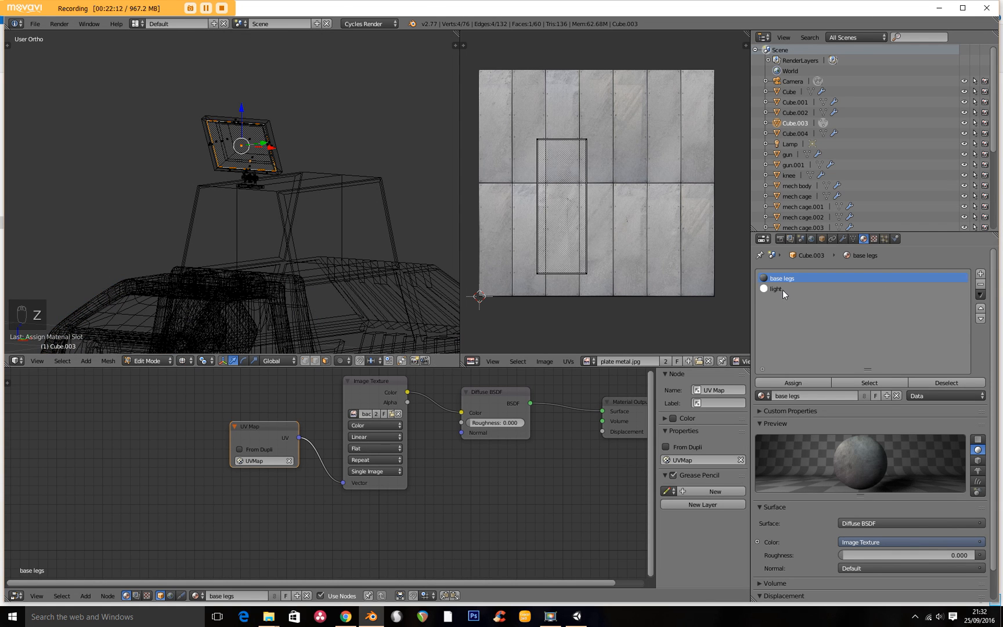
click(777, 289)
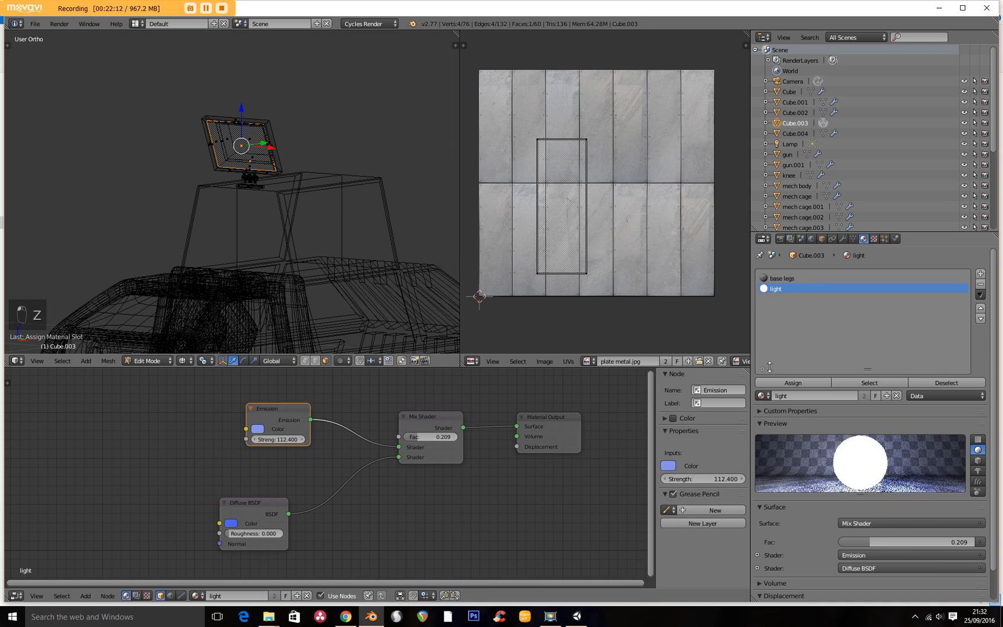
click(185, 360)
click(202, 291)
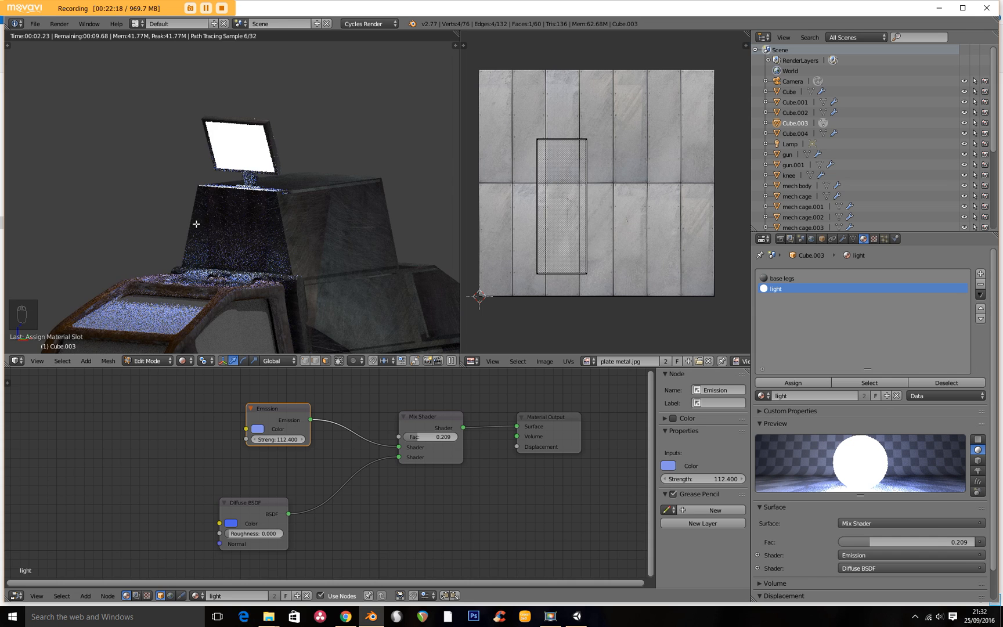
Examine the glowing panels on the rendered mech from the front, the side and an angled view.
middle_drag(203, 275, 268, 222)
key(KP_1)
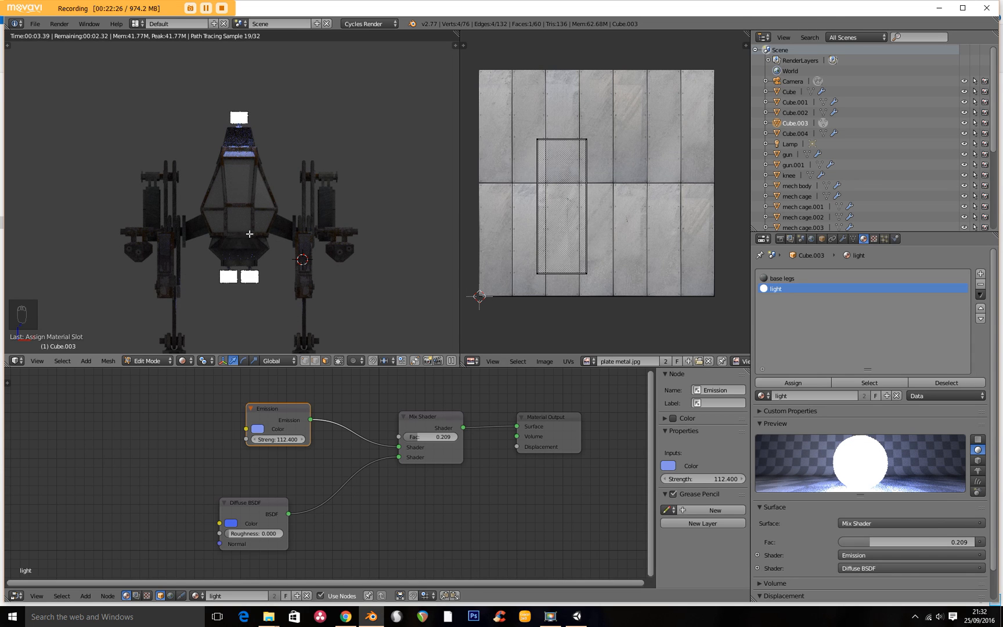
middle_drag(250, 234, 288, 223)
key(KP_3)
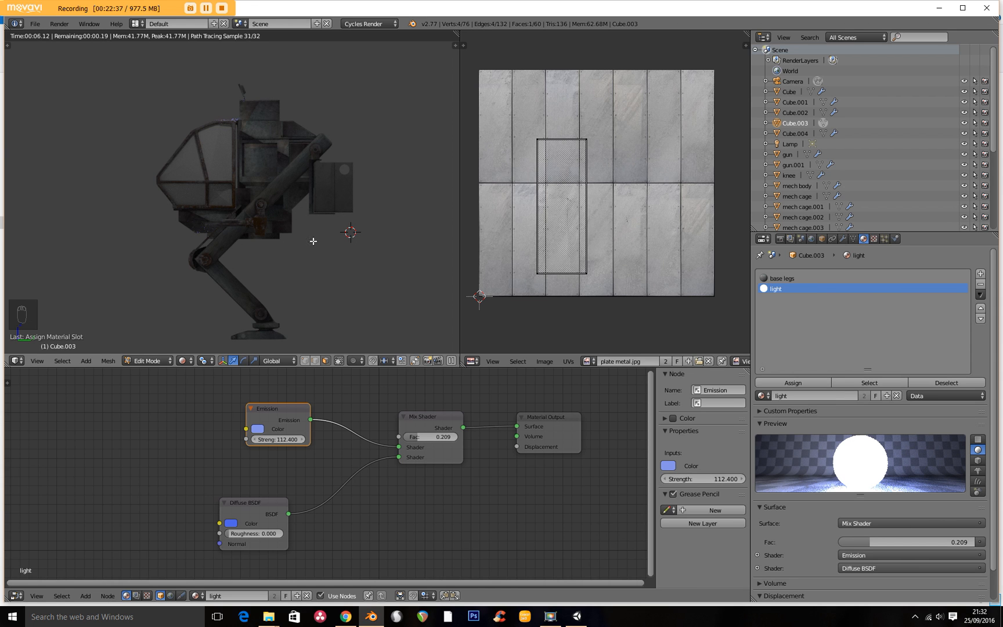
middle_drag(188, 250, 213, 291)
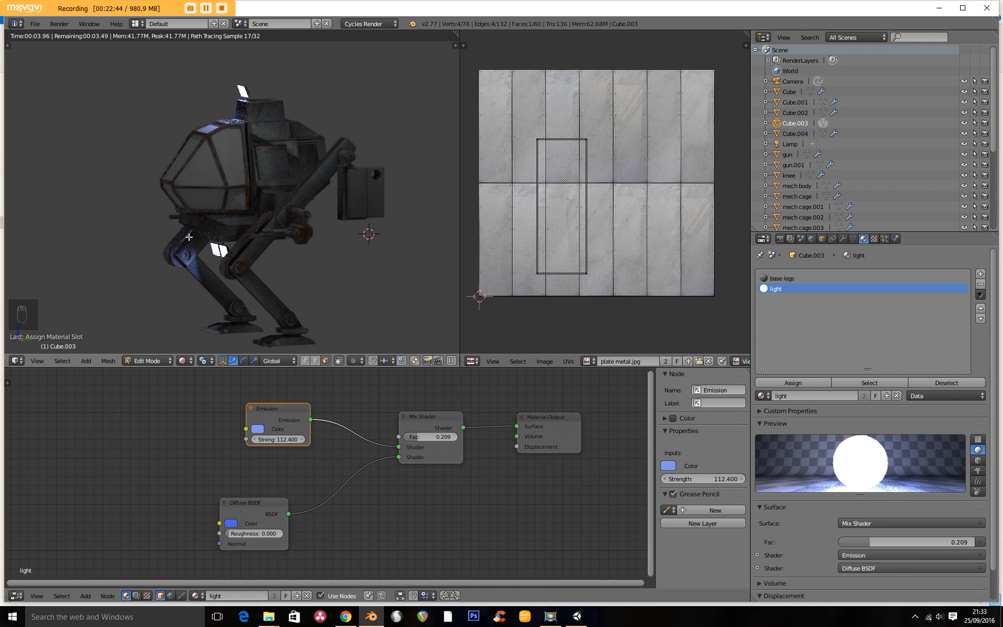
Return to Object Mode, select the triangular side window pane of the cockpit and switch to Solid shading.
scroll(188, 237, up, 10)
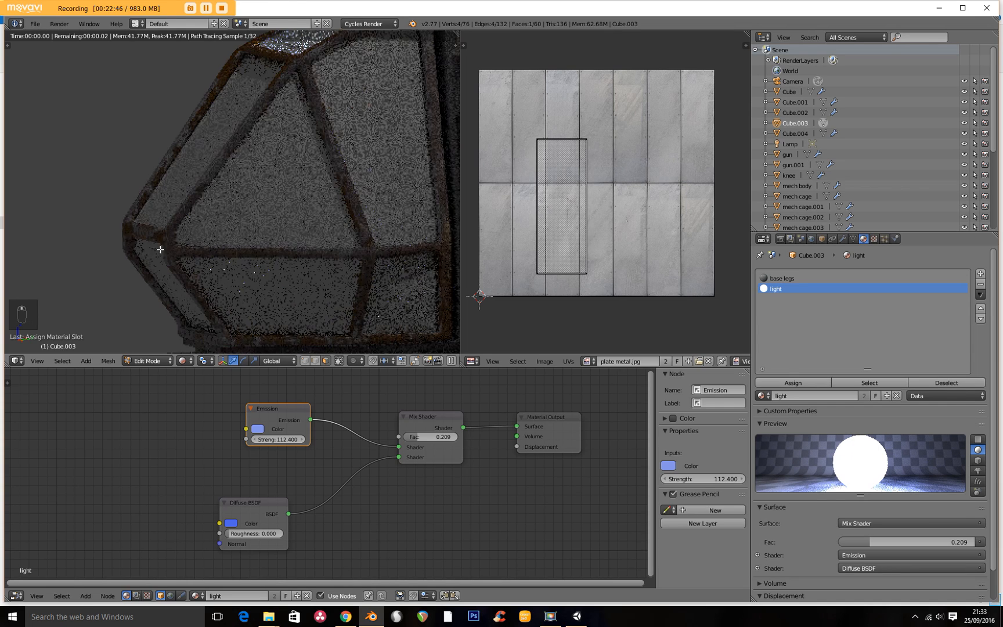
click(149, 361)
click(148, 346)
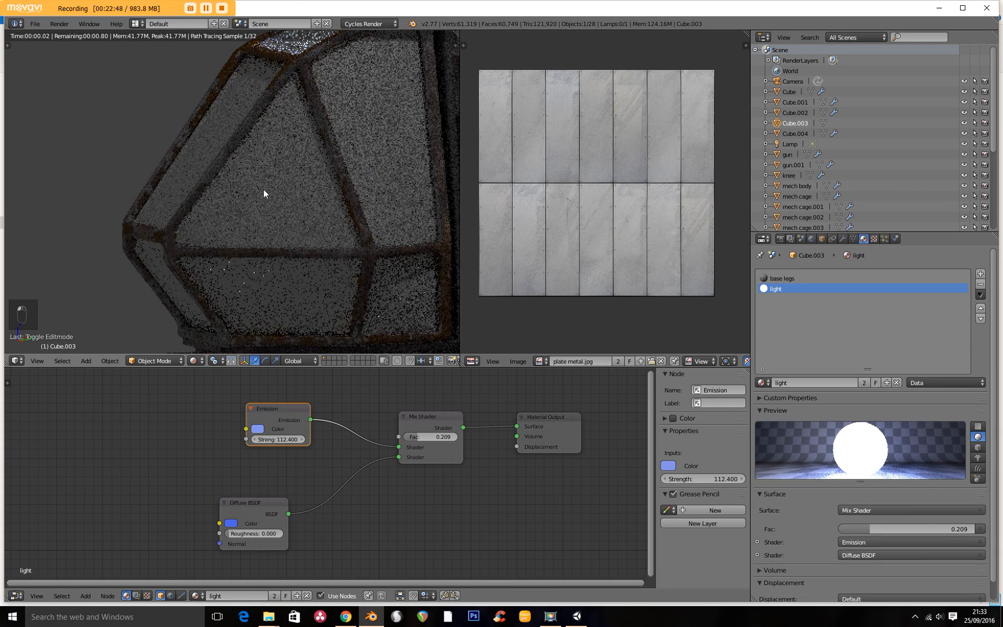
right_click(264, 189)
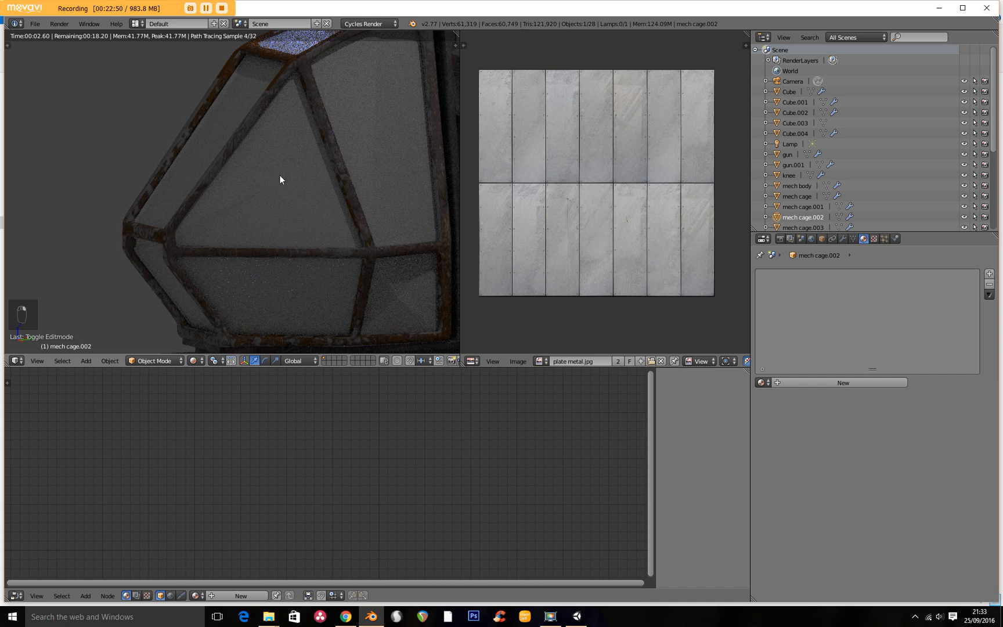
key(z)
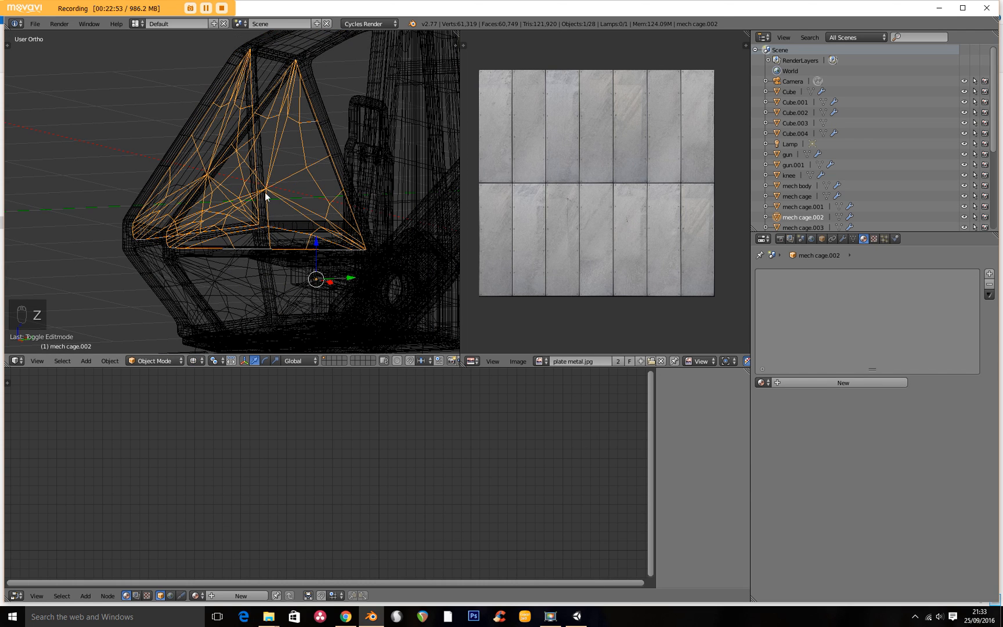
key(z)
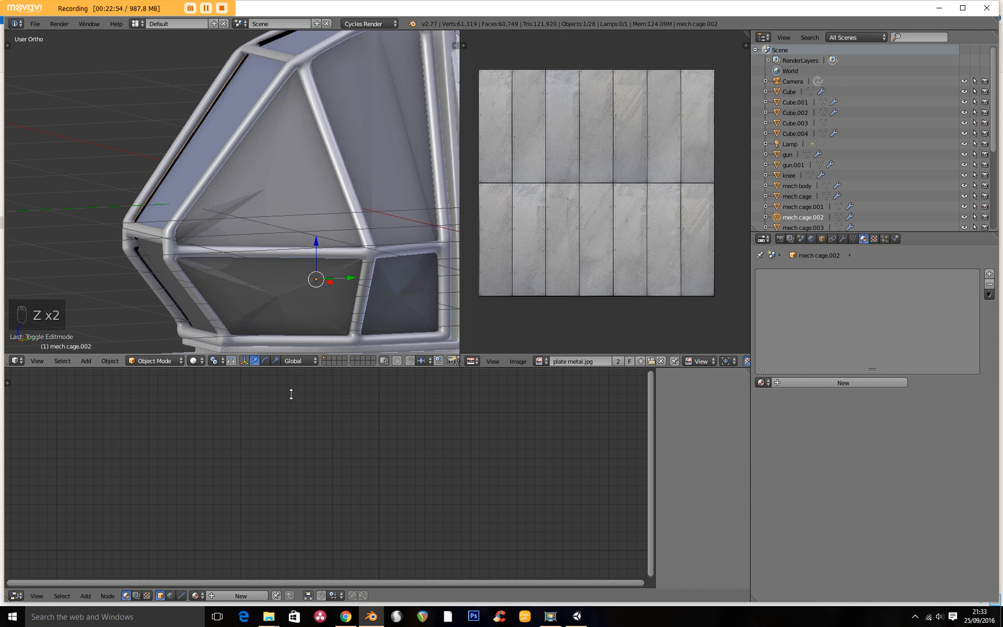
Create a new material for the window pane and name it glass.
click(868, 383)
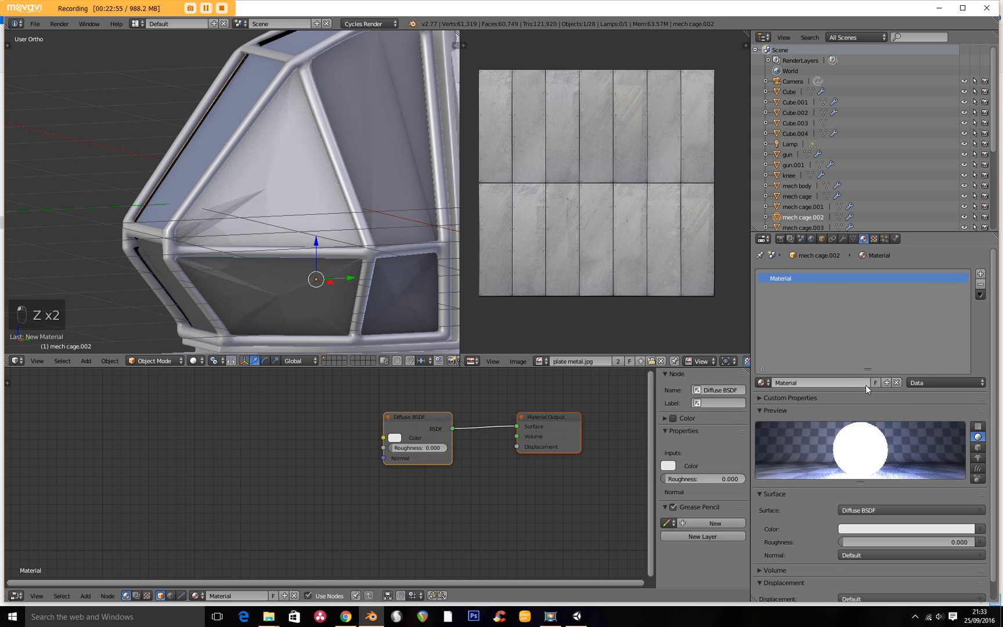
click(809, 382)
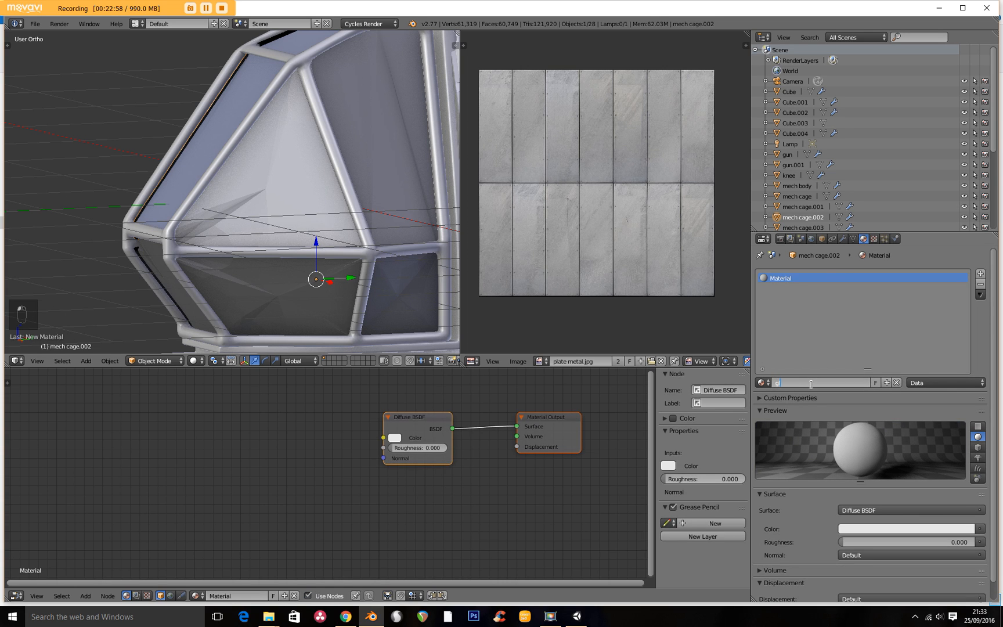
text(glass)
key(Return)
Spread the glass material's nodes apart and insert a Mix Shader between the Diffuse BSDF and the Material Output.
drag(415, 424, 221, 416)
drag(557, 416, 573, 405)
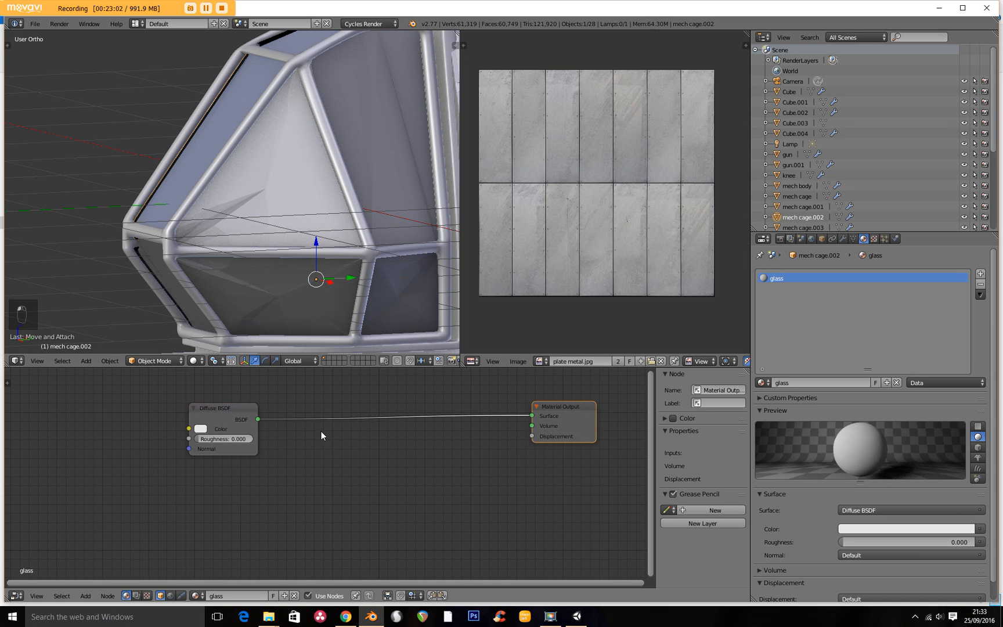
key(shift+a)
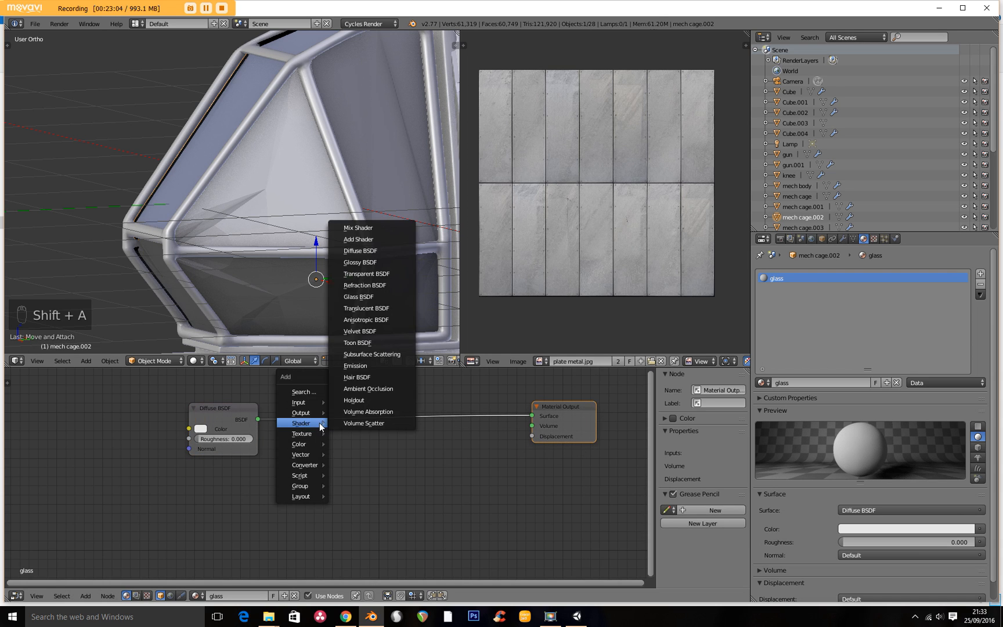
mouse_move(303, 423)
click(349, 225)
click(360, 383)
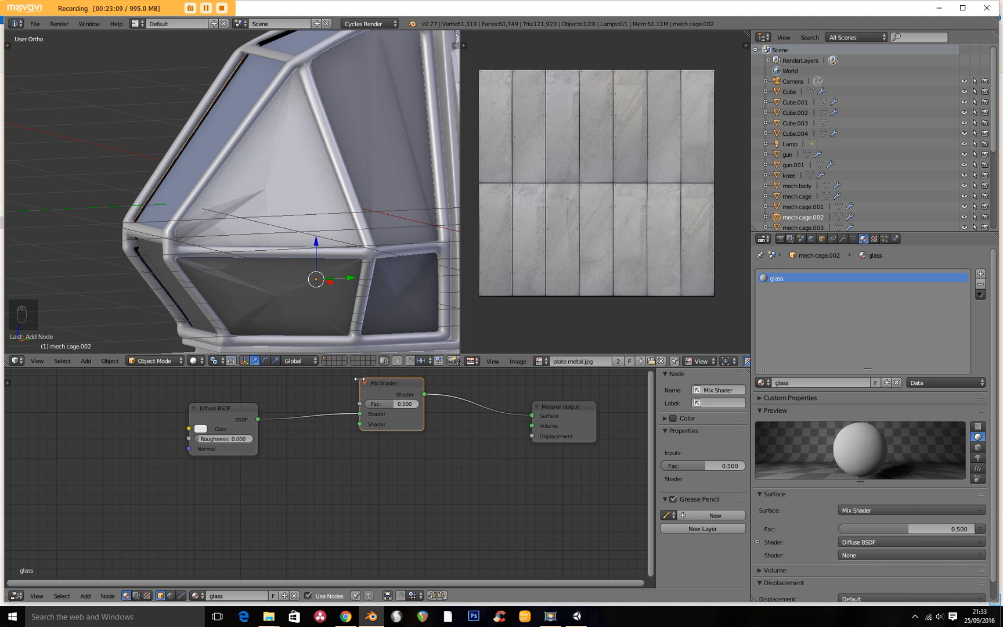
Add a Transparent BSDF below the Diffuse BSDF and link it to the Mix Shader's second shader input.
key(shift+a)
mouse_move(341, 430)
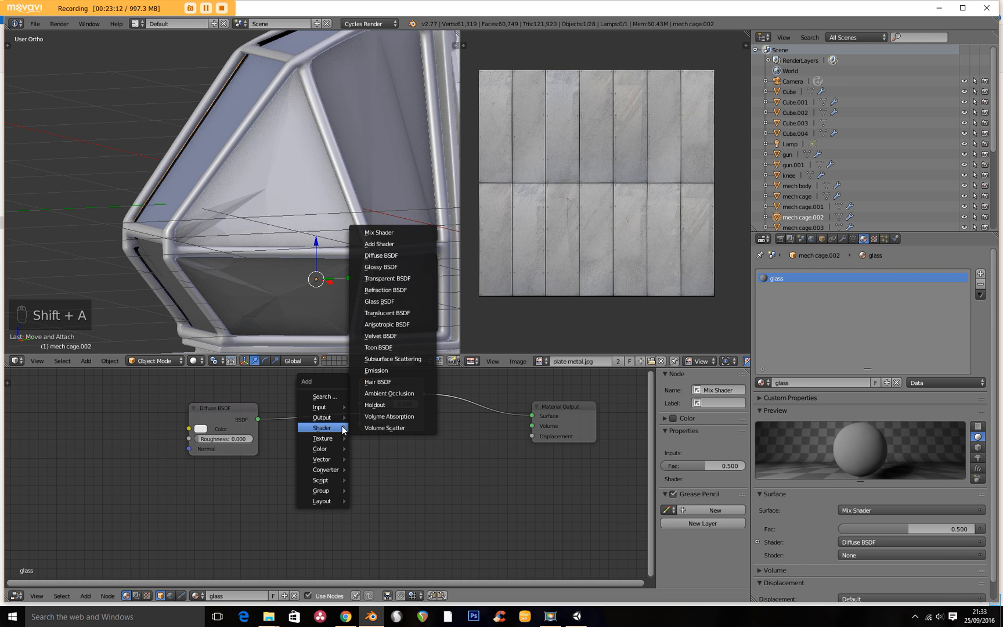
click(387, 278)
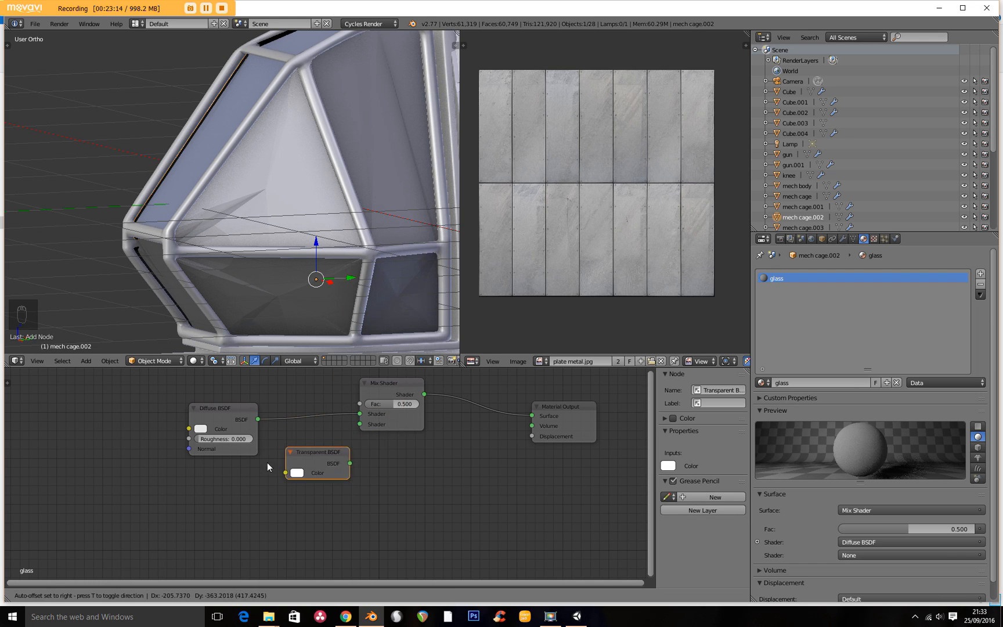
click(233, 479)
drag(280, 496, 360, 424)
Switch the viewport to Rendered shading and darken the glass material's diffuse color to grey.
click(194, 361)
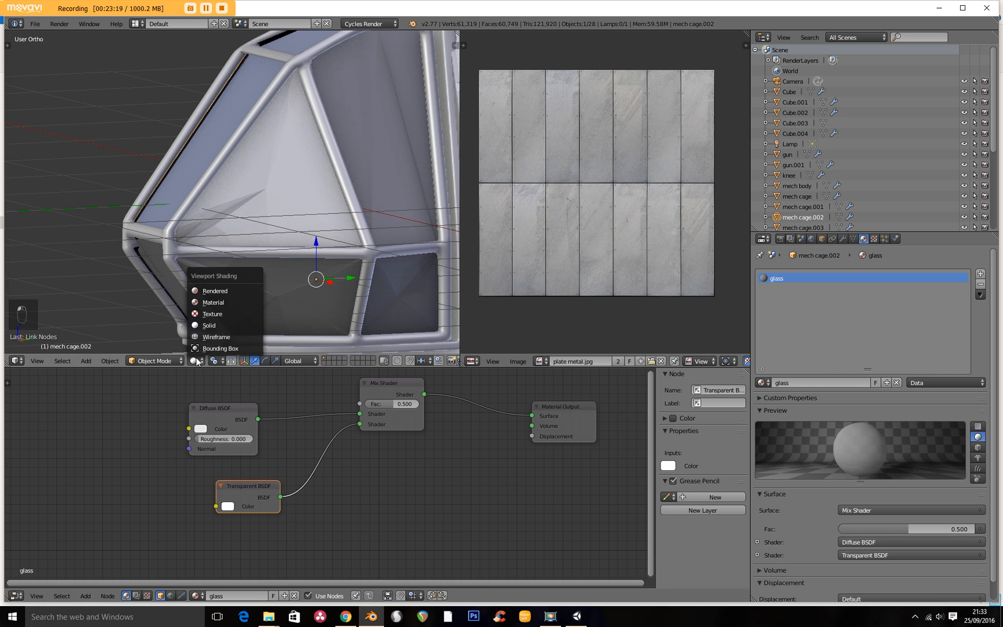
click(214, 291)
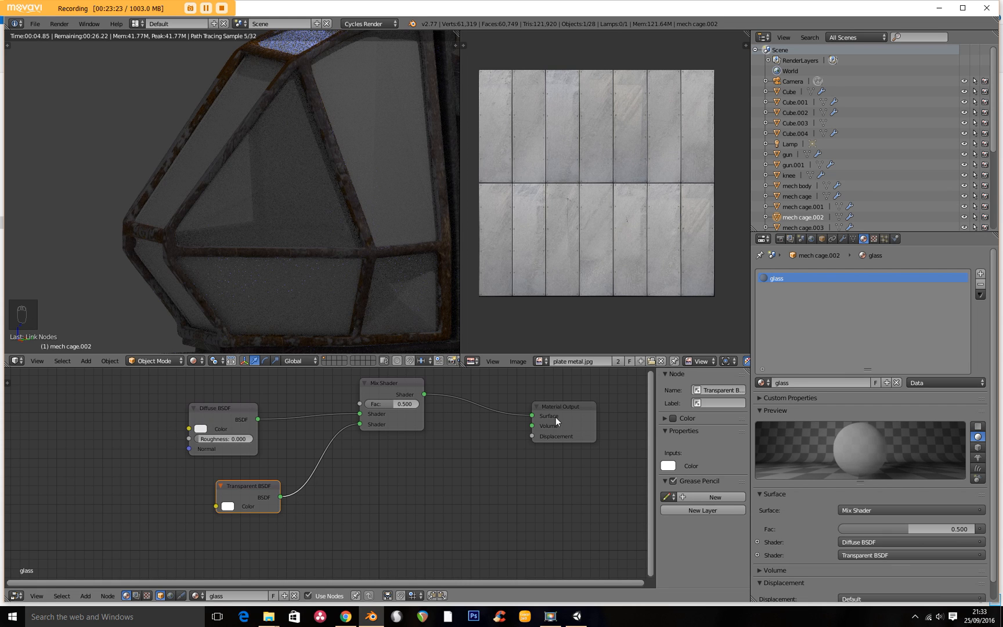
click(200, 429)
drag(273, 321, 274, 327)
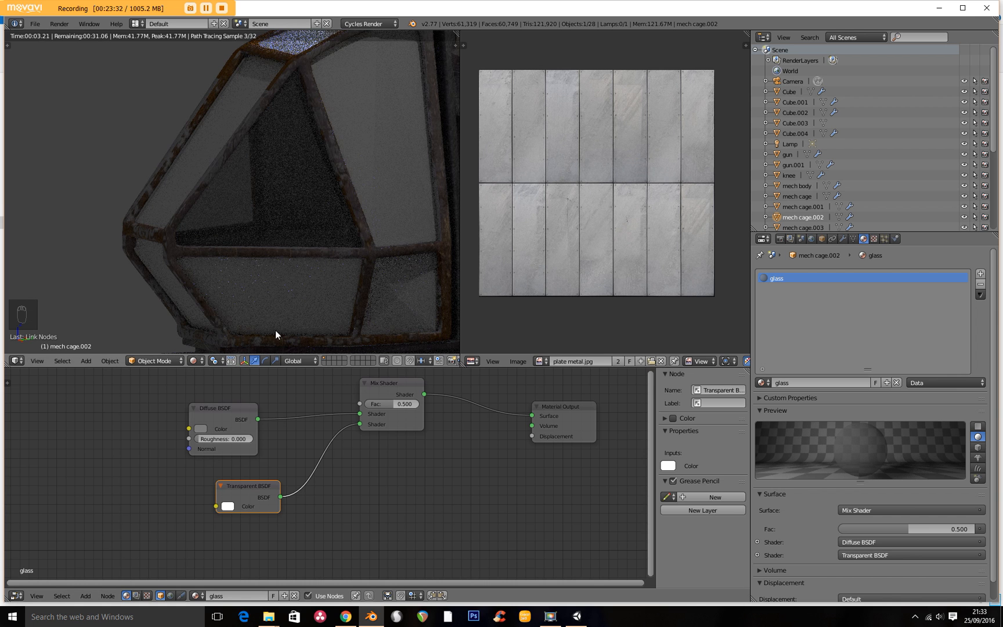
Add an Image Texture node with the already loaded "back" image and link its color to the Diffuse BSDF's color.
click(235, 405)
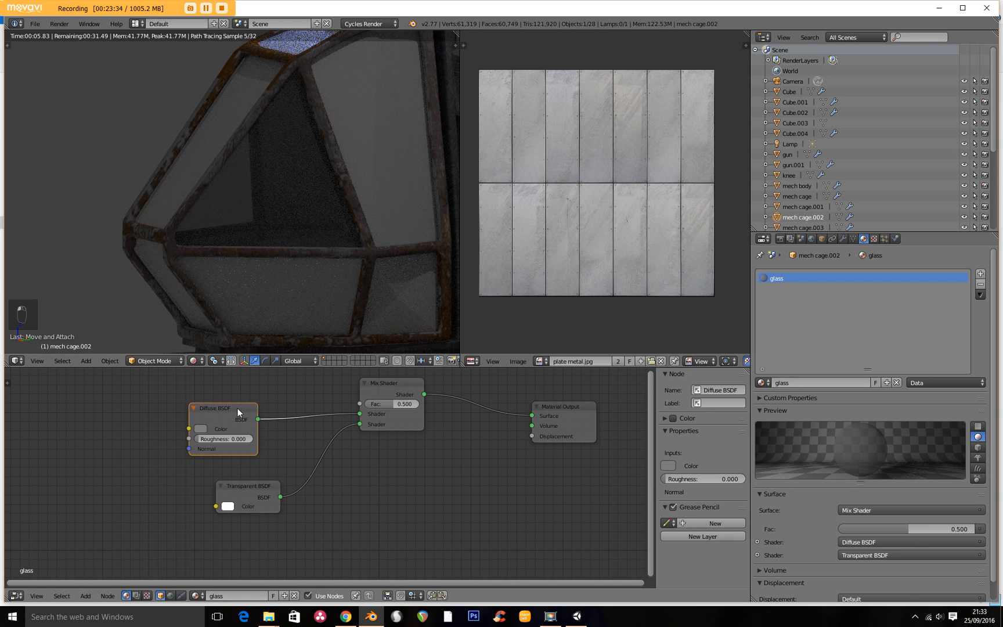
key(shift+a)
mouse_move(139, 412)
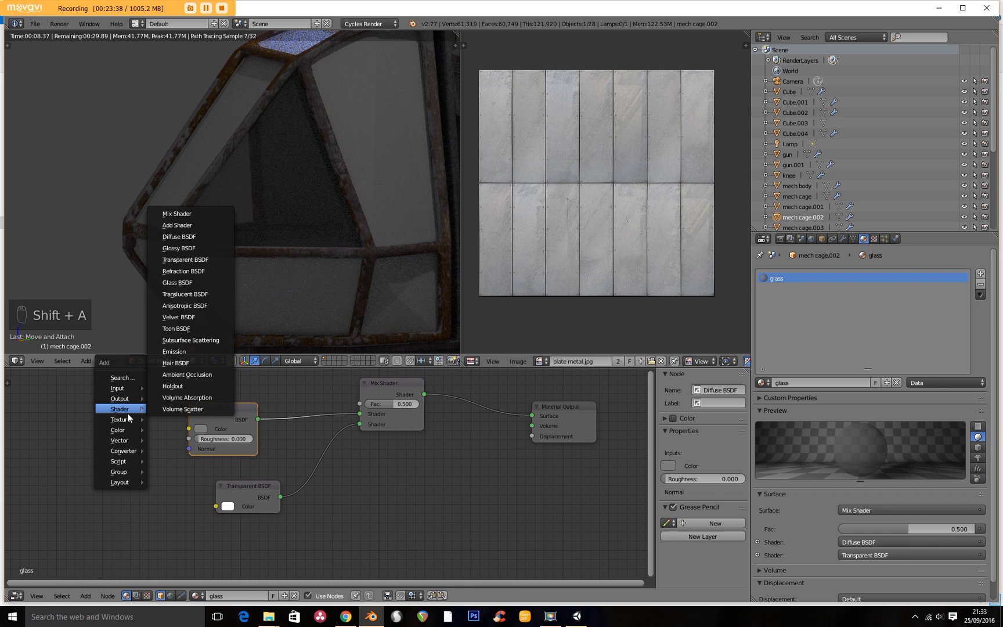
click(167, 418)
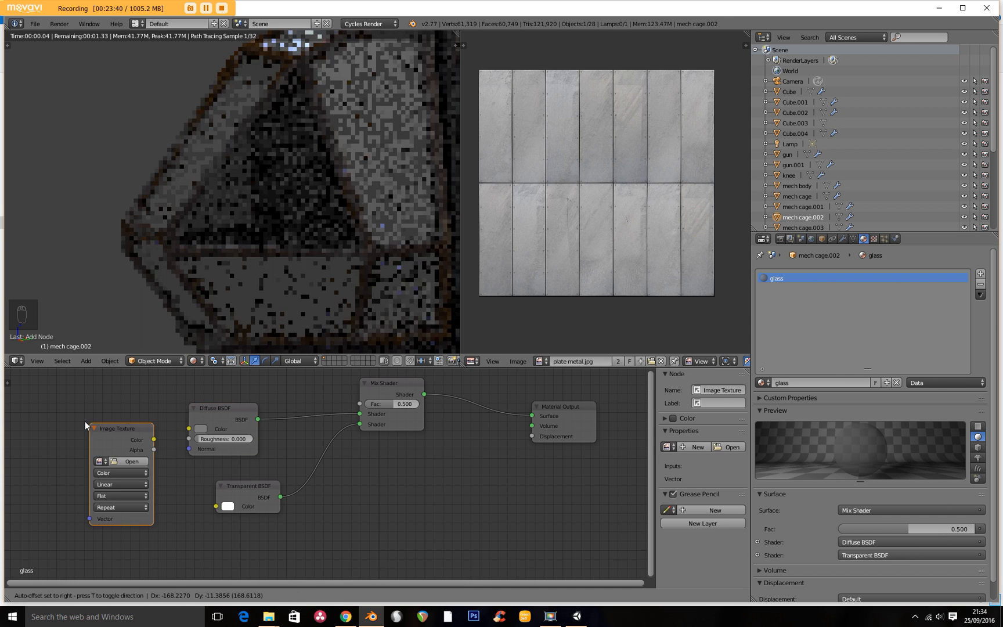
click(65, 427)
click(80, 460)
click(96, 483)
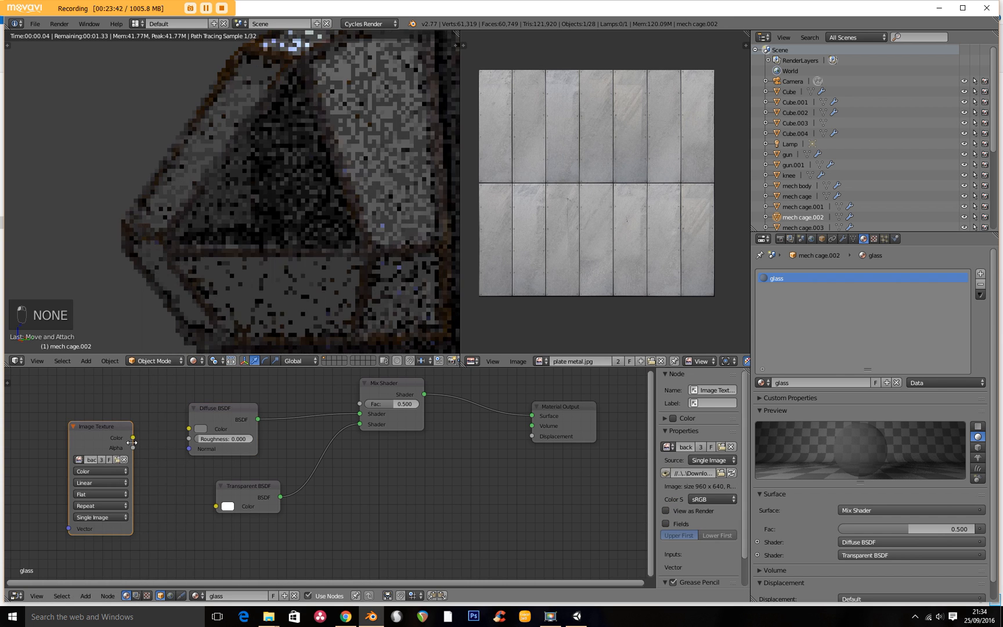
drag(113, 436, 188, 430)
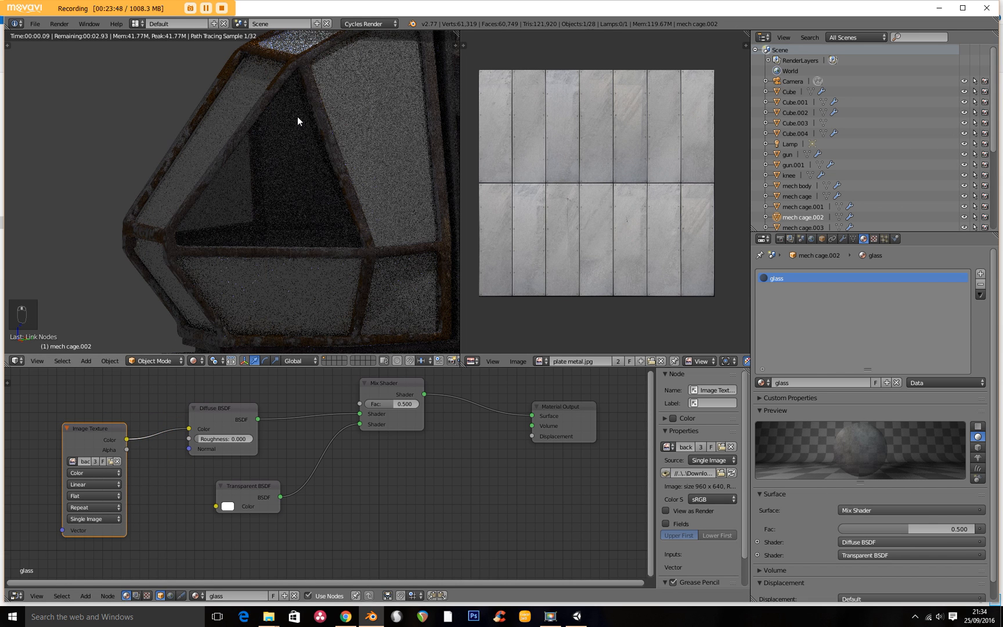
scroll(296, 111, up, 3)
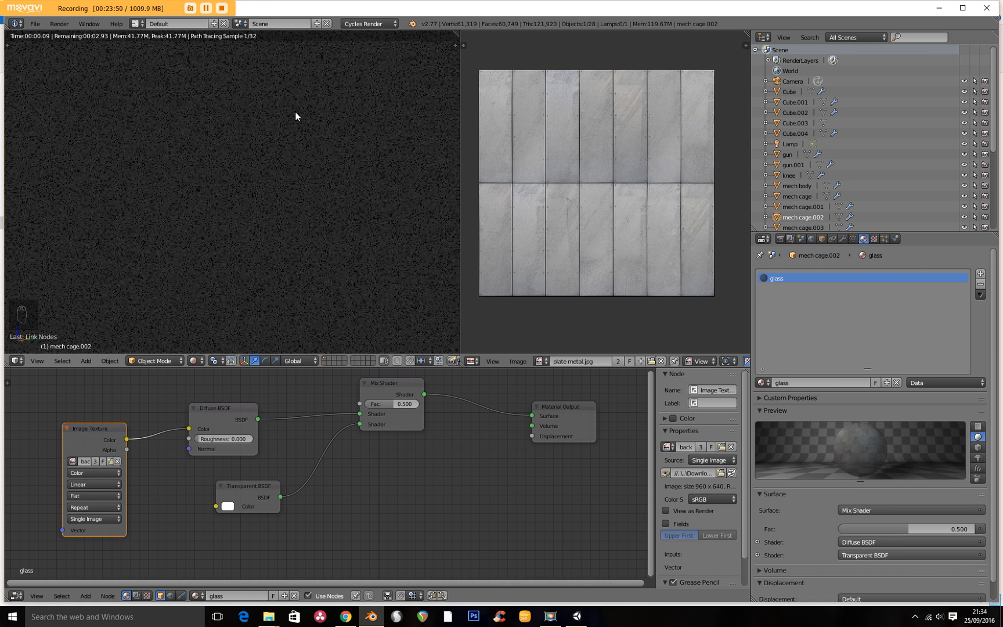
scroll(301, 166, down, 2)
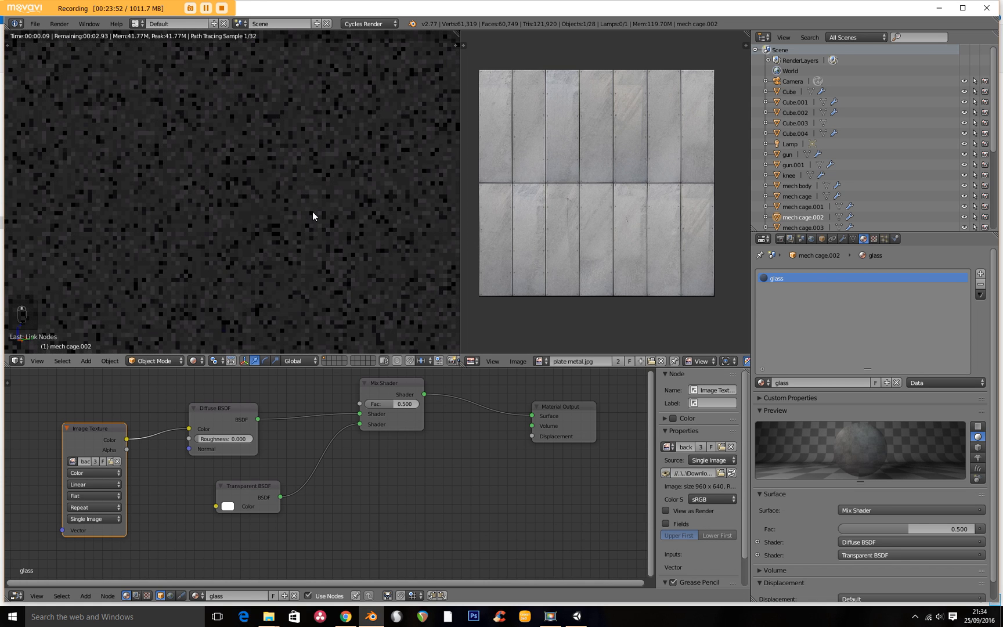
Reframe the cockpit windows in Solid shading and return the viewport to Rendered shading.
middle_drag(295, 264, 317, 47)
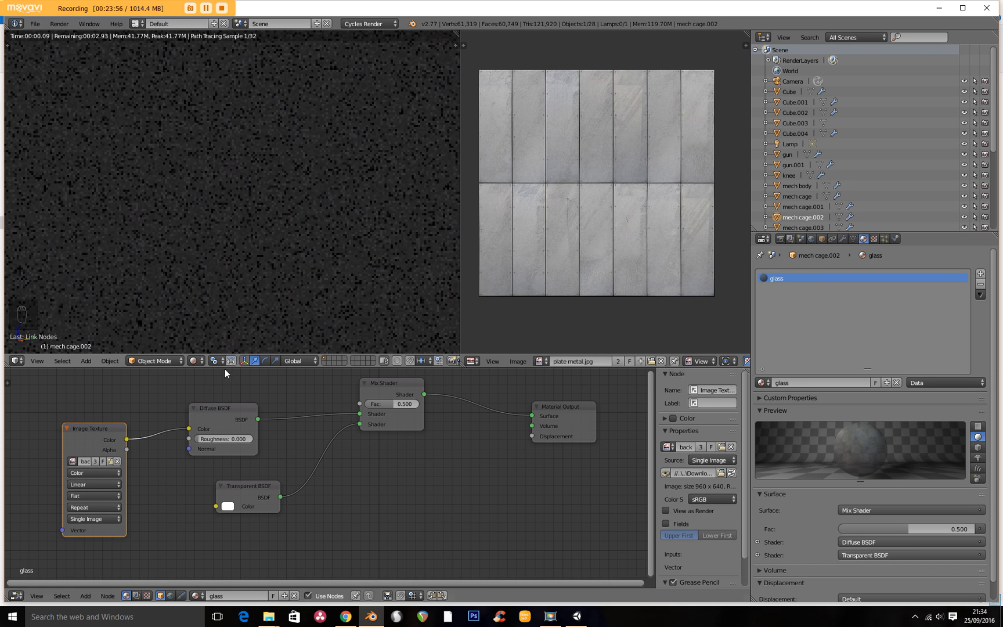
click(195, 360)
click(204, 325)
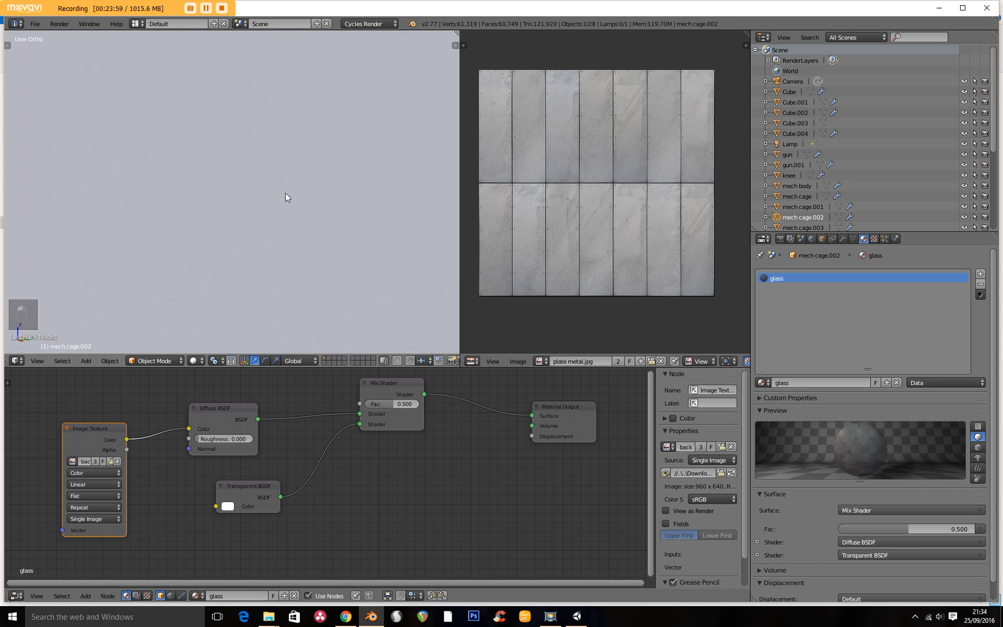
middle_drag(306, 333, 227, 266)
click(189, 361)
click(211, 291)
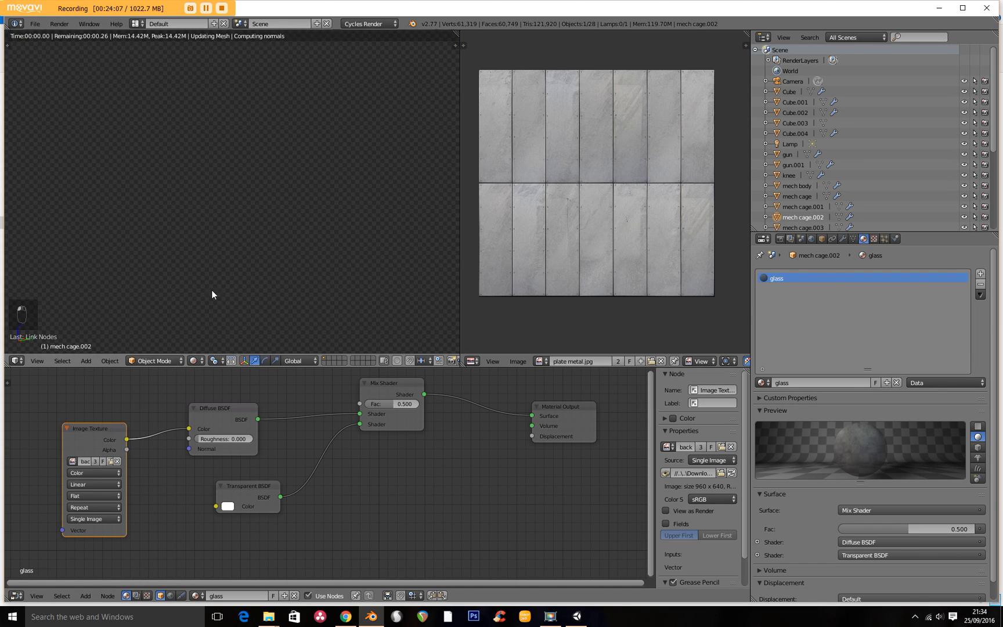
middle_drag(385, 221, 195, 247)
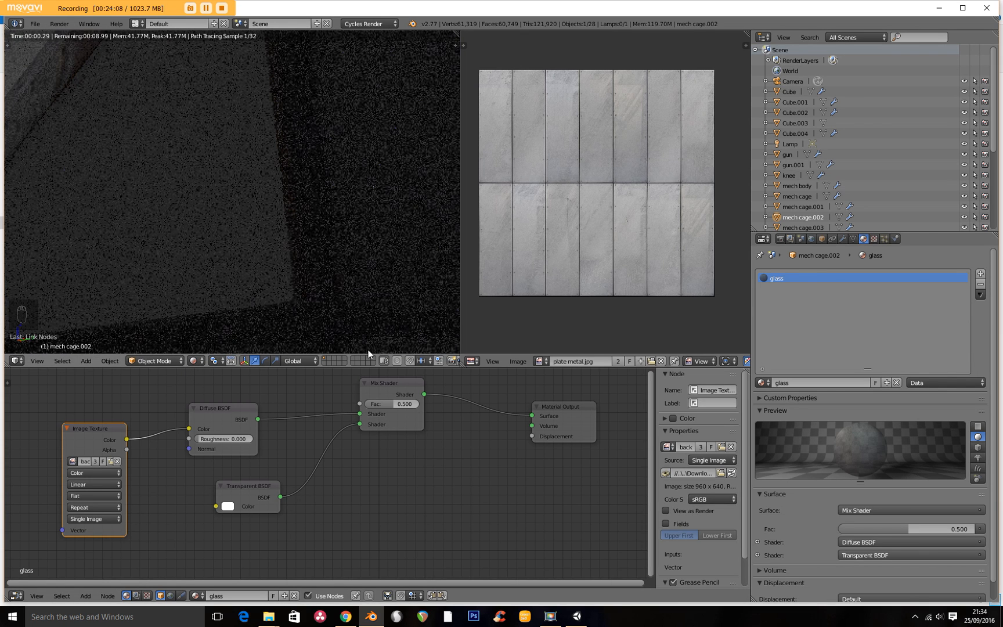
Try Mix Shader factors of 0.109 and 0.900 for the glass material, and settle on 0.473 while checking the cockpit.
drag(383, 405, 371, 405)
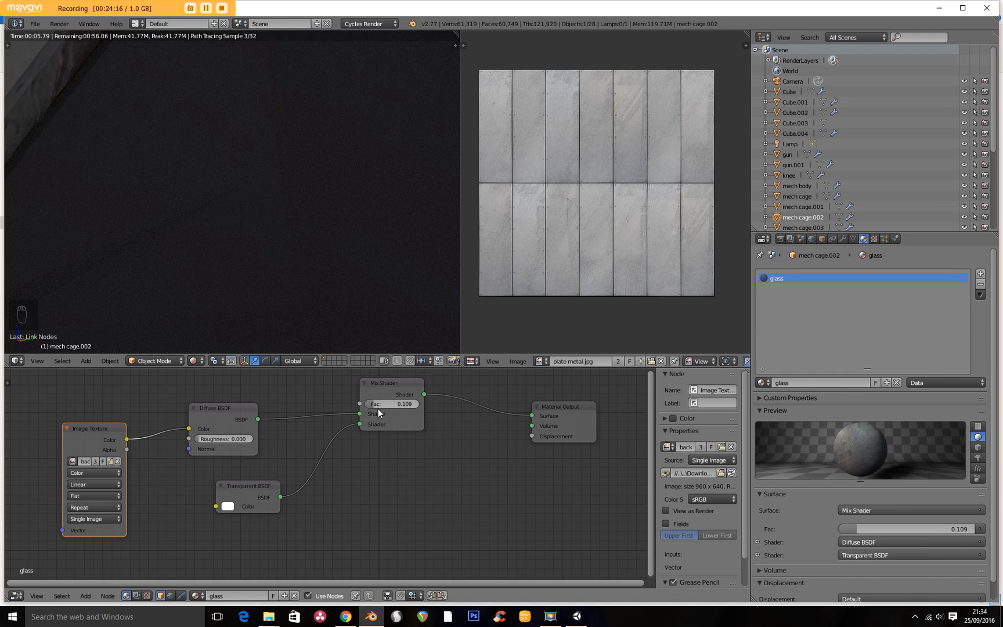
drag(378, 408, 426, 408)
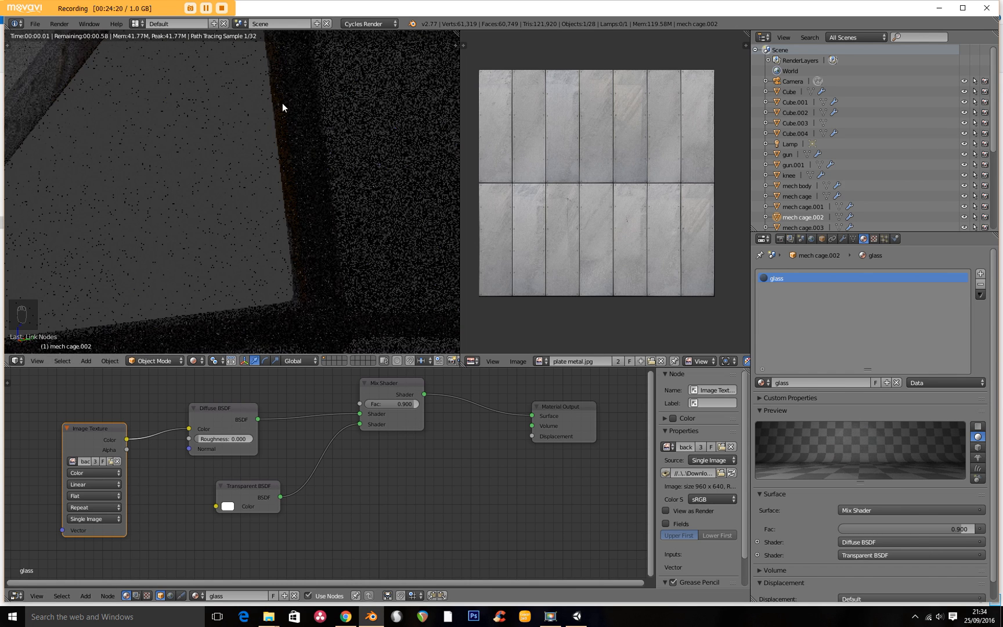
scroll(293, 260, down, 6)
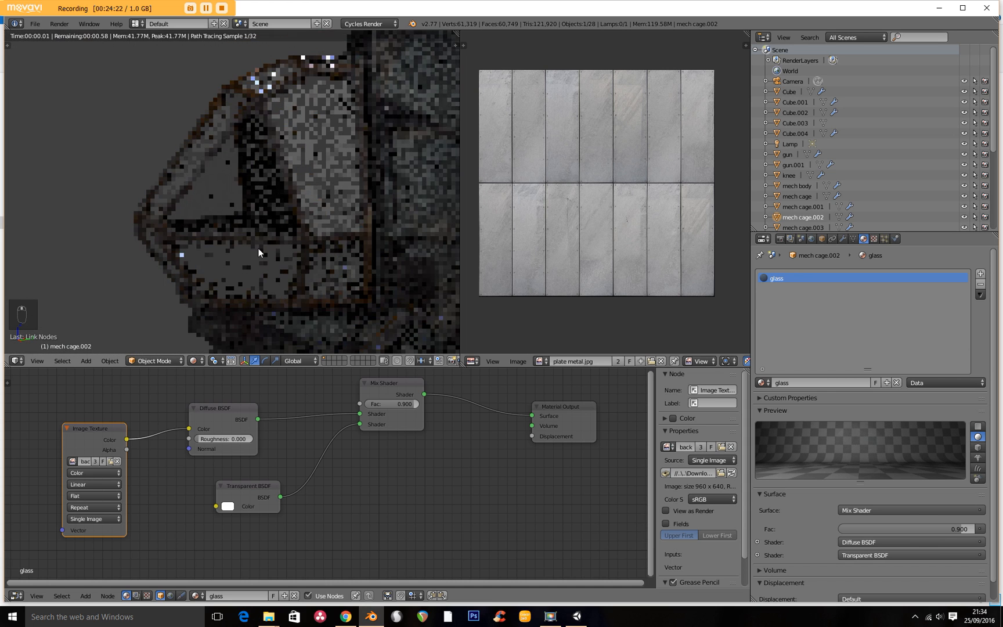
middle_drag(258, 248, 287, 266)
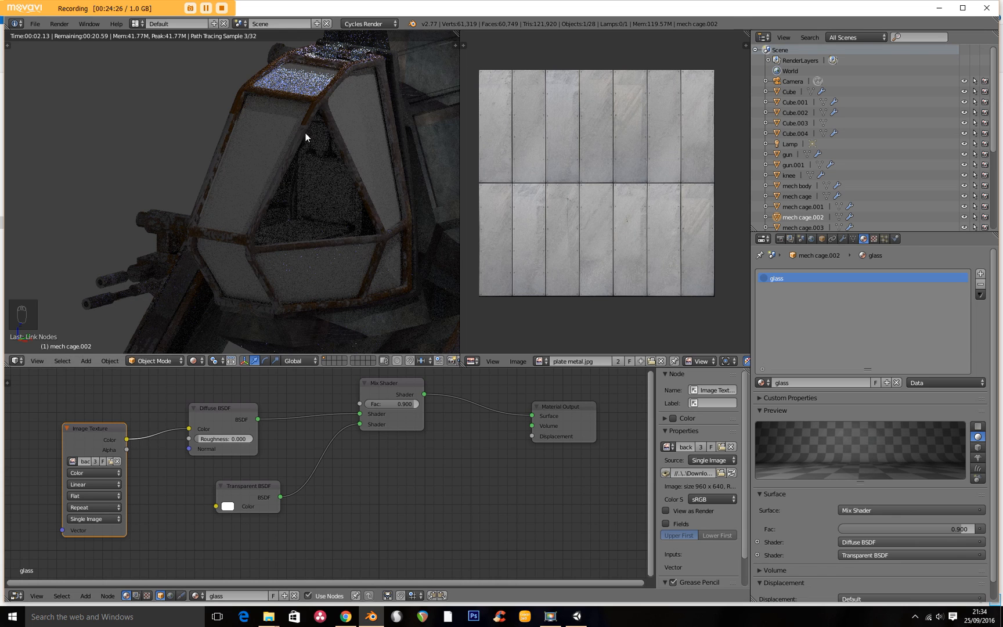
drag(386, 404, 359, 403)
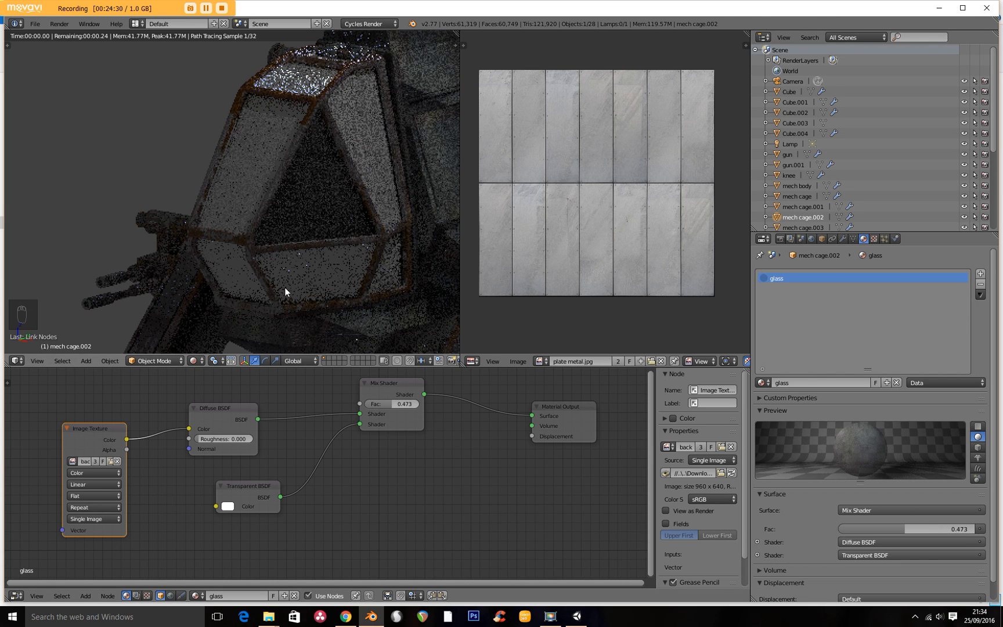
middle_drag(256, 290, 287, 272)
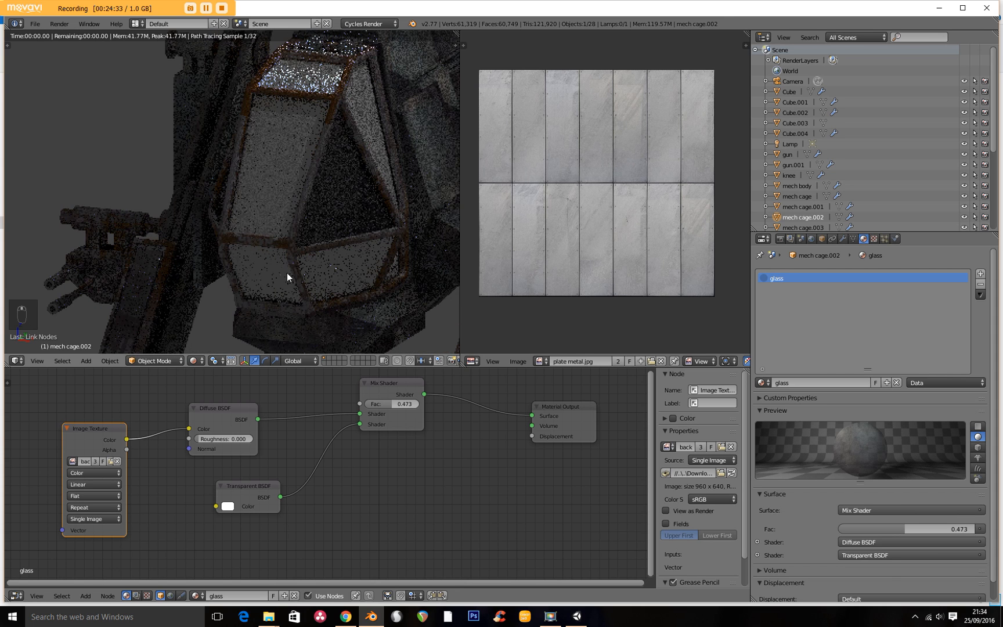
Switch the viewport to Solid shading and assign the existing glass material to the large upper cockpit pane on the visible gun's side.
click(195, 361)
click(207, 323)
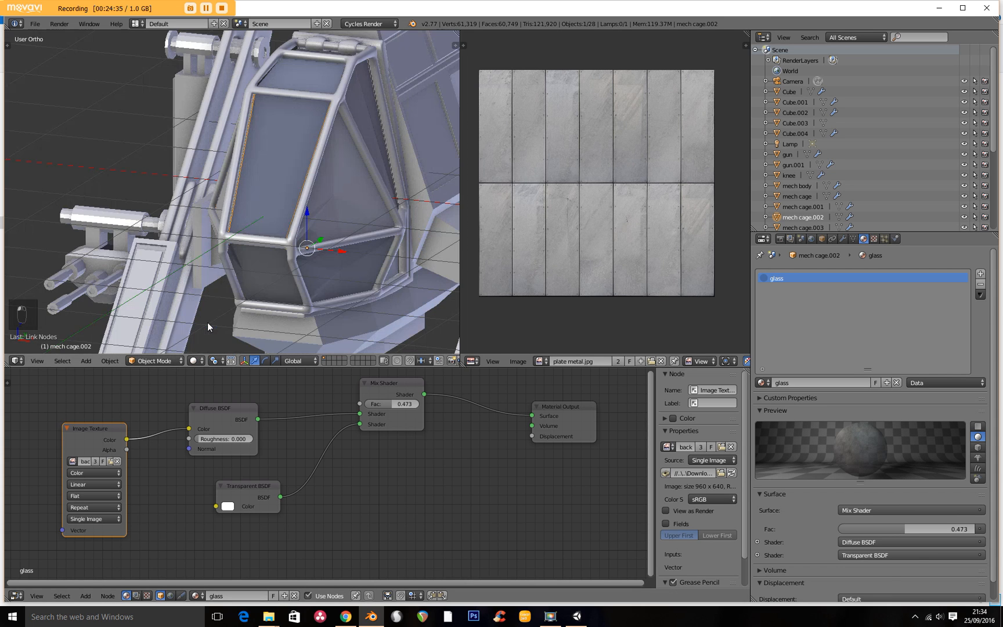
middle_drag(267, 165, 269, 167)
right_click(269, 164)
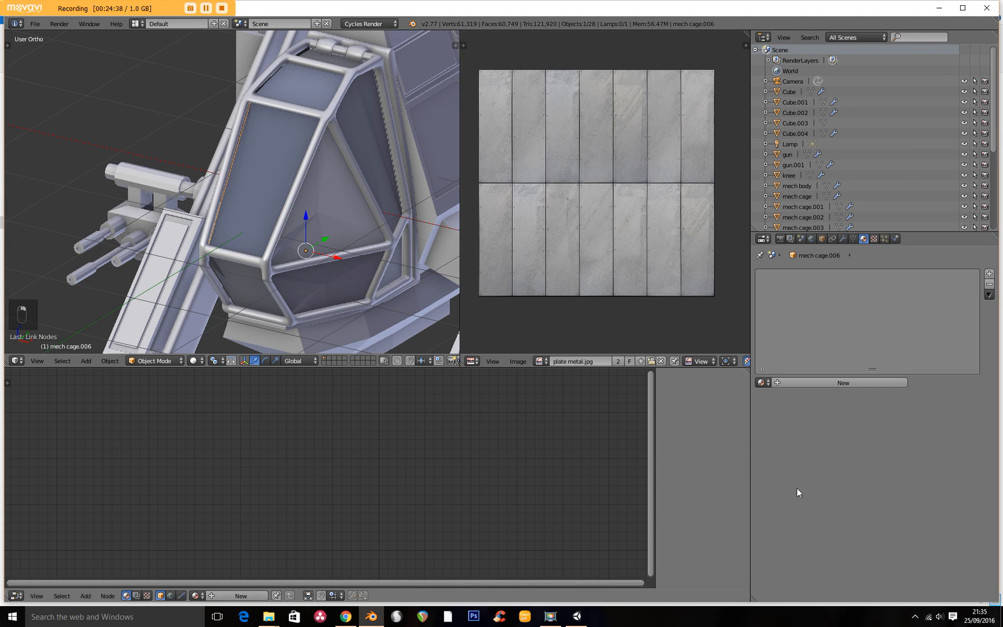
click(760, 383)
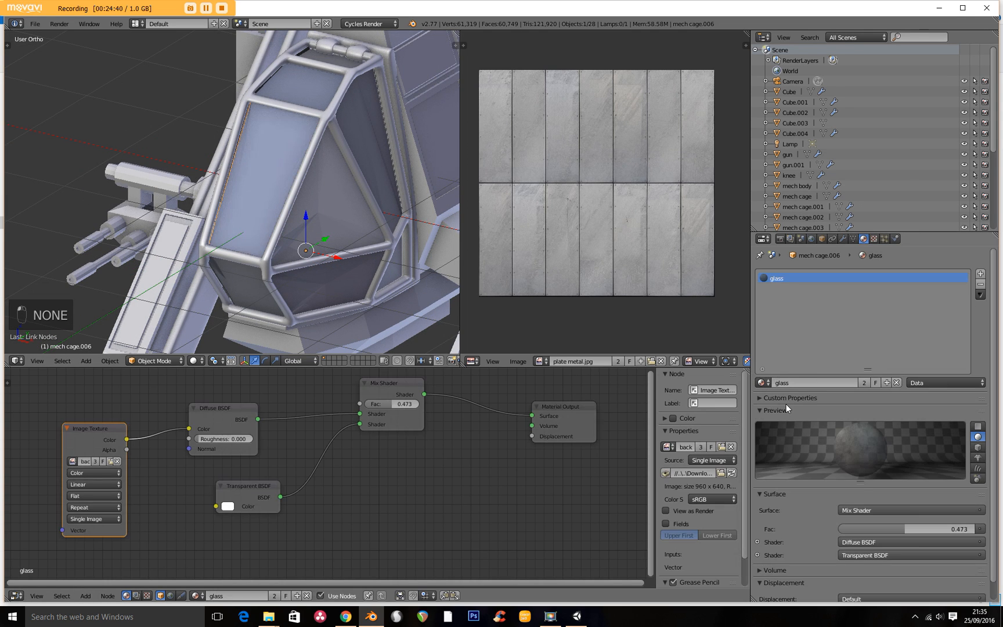
click(780, 409)
Assign the glass material to the opposite upper side pane and to the sloped pane at the cockpit's upper front.
right_click(365, 142)
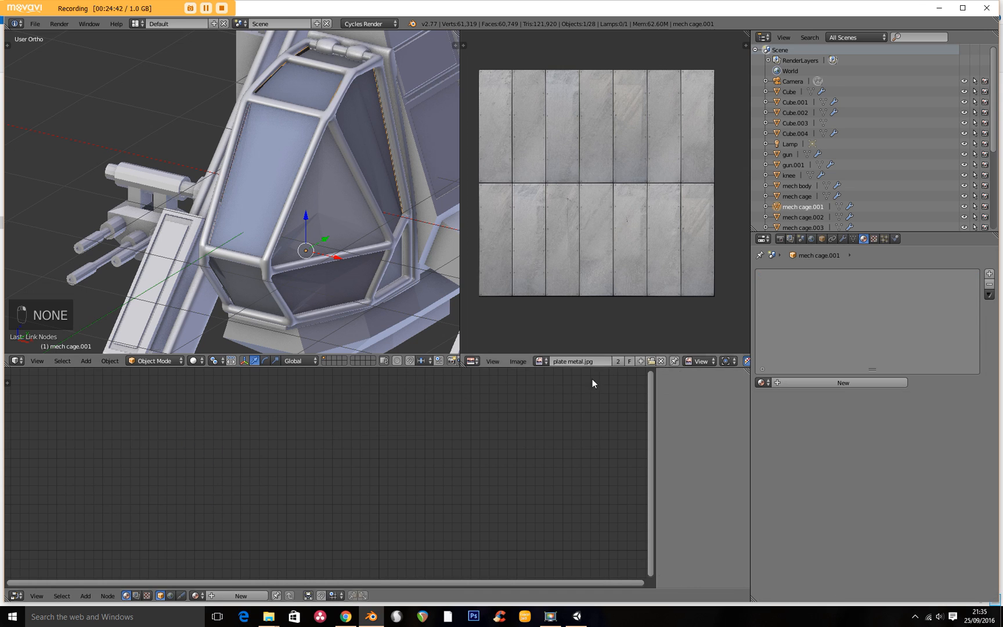
click(760, 383)
click(776, 408)
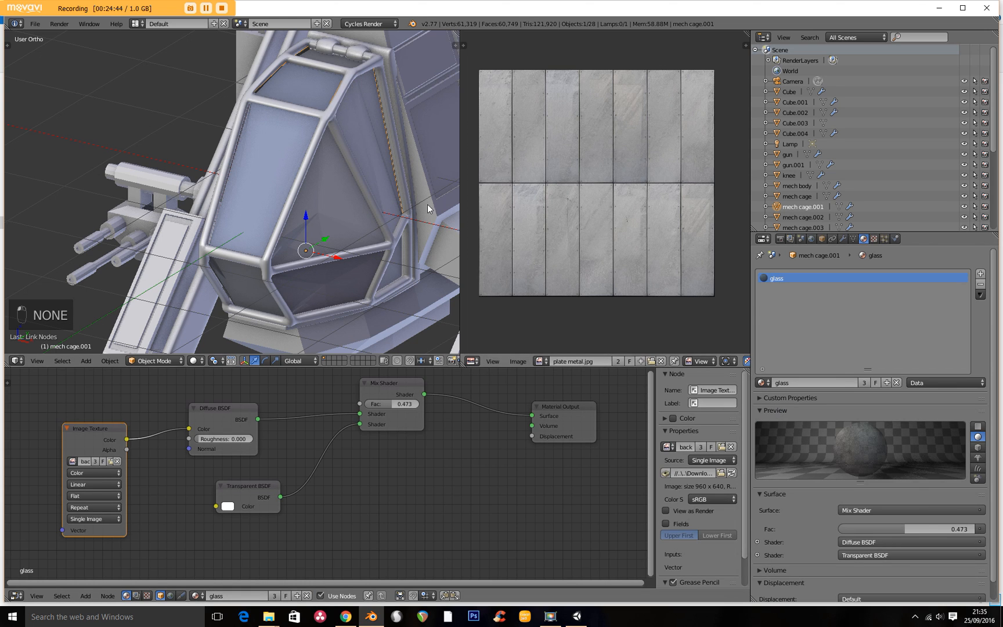
right_click(294, 91)
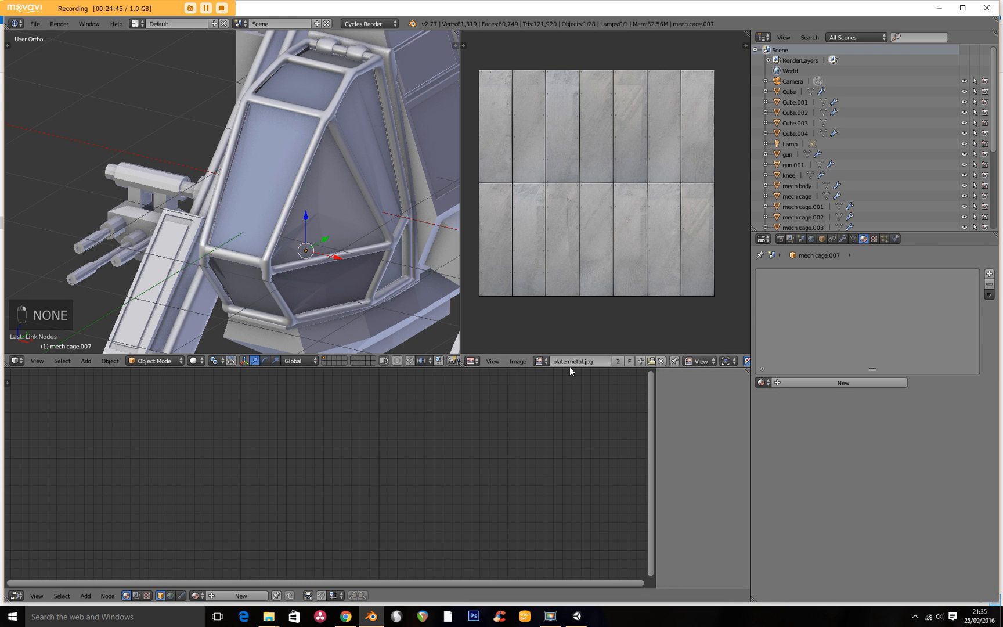
click(760, 383)
click(792, 407)
Assign the glass material to the cockpit's roof pane beside the hinge.
middle_drag(385, 204, 364, 216)
right_click(341, 71)
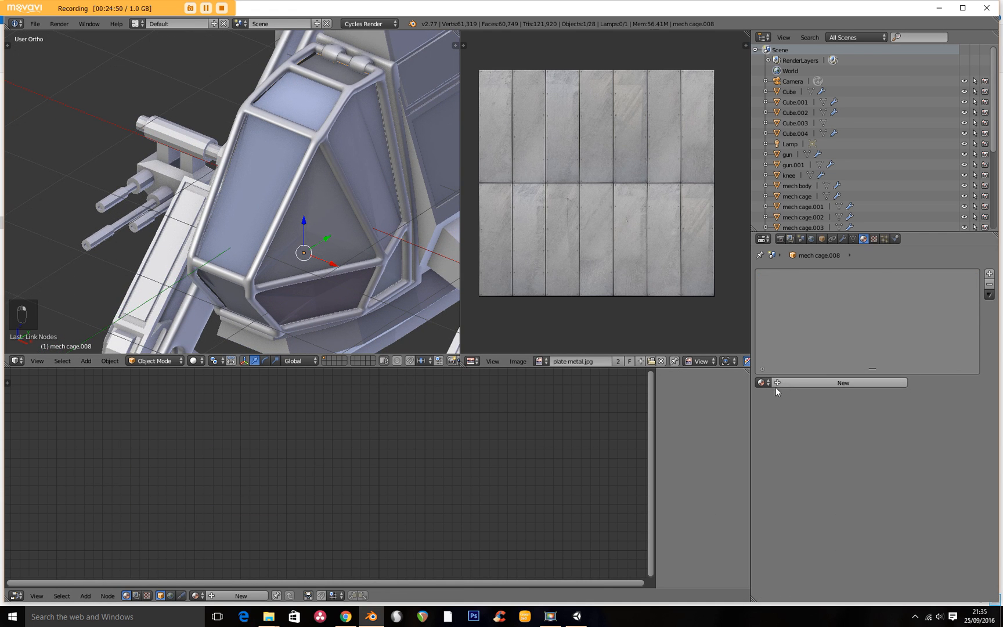
click(761, 382)
click(777, 409)
Assign the glass material to the three remaining lower cockpit panes: the front one and the one on each side.
middle_drag(336, 325, 319, 285)
right_click(319, 285)
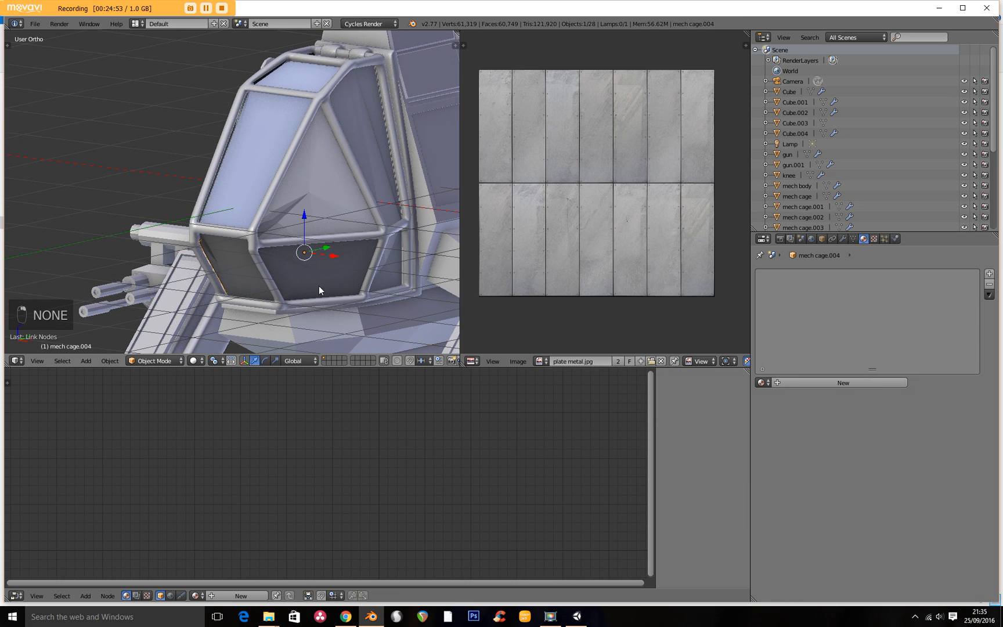
click(761, 382)
click(777, 409)
right_click(387, 271)
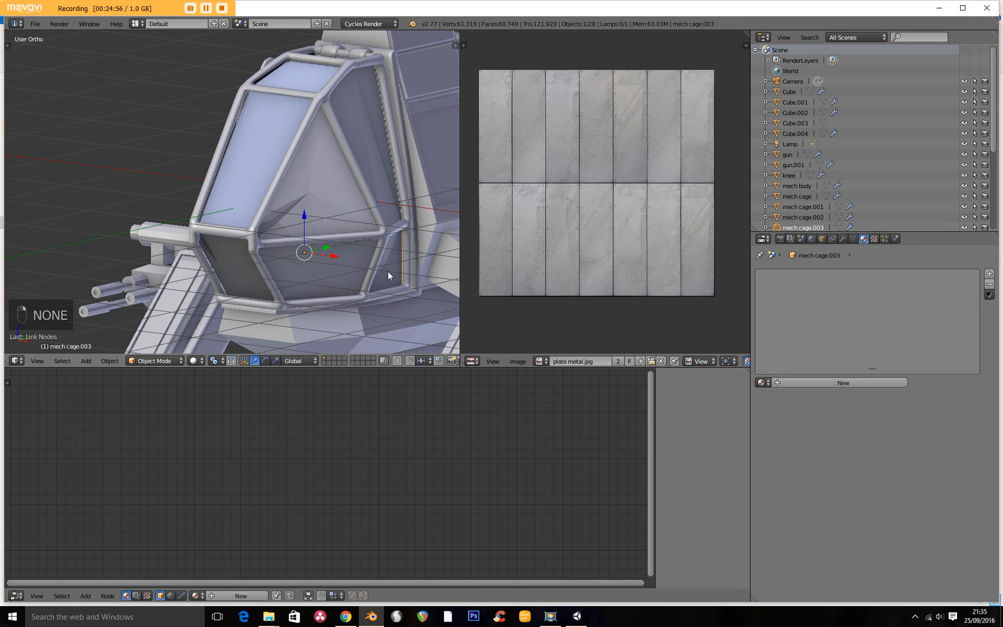
click(760, 382)
click(778, 409)
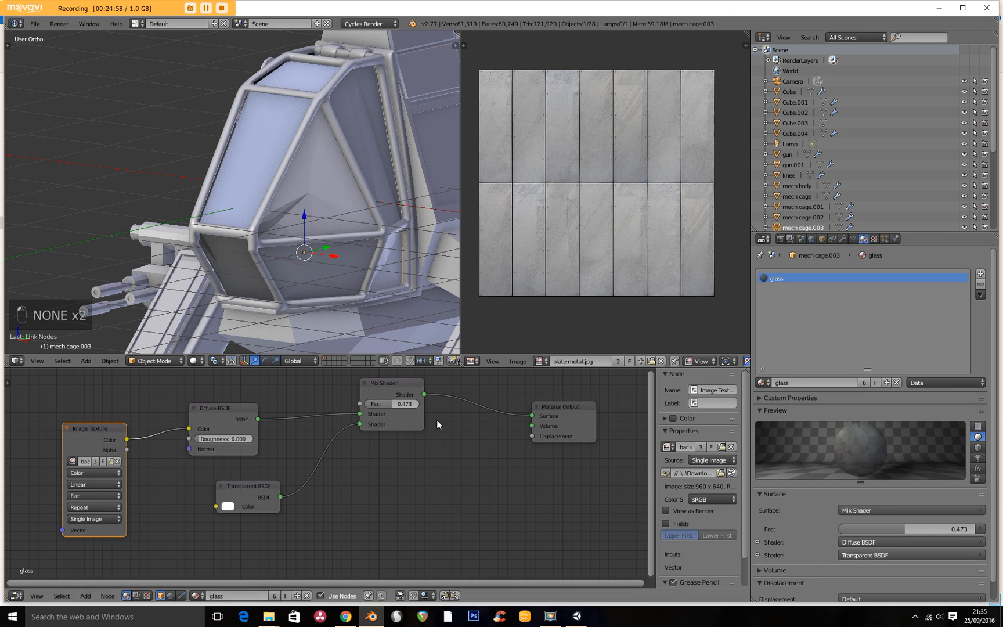
right_click(243, 280)
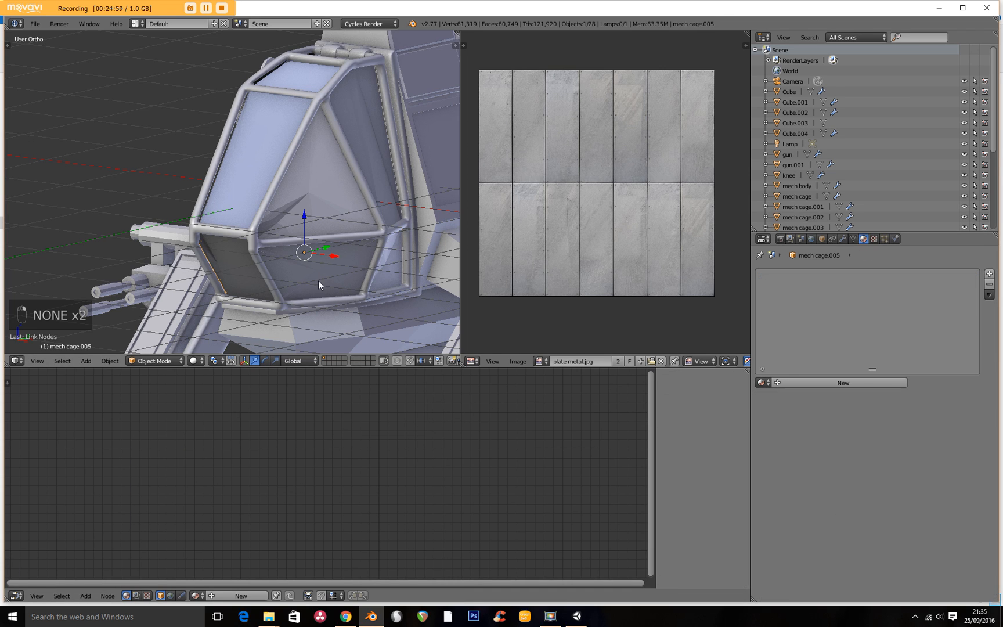
click(761, 383)
click(777, 410)
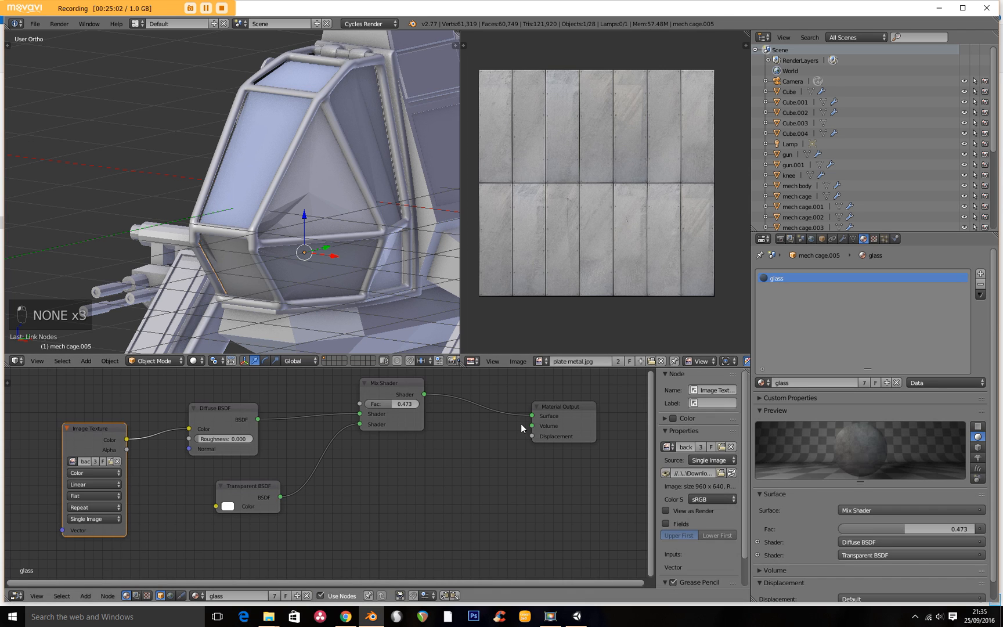
Switch the viewport to Rendered shading, maximize it, and examine the glass cockpit from both sides.
click(193, 361)
click(250, 290)
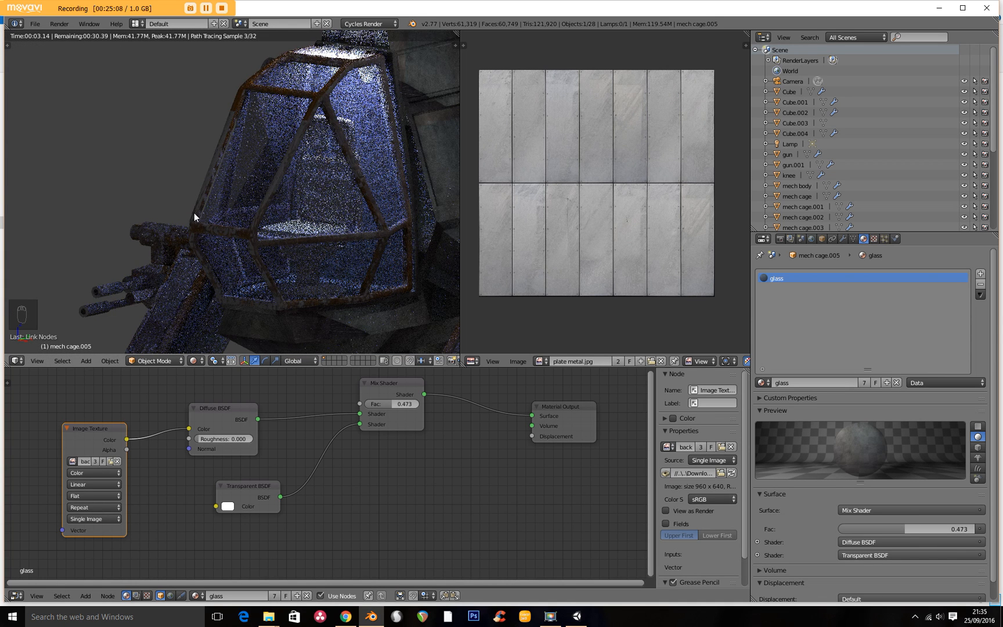
key(ctrl+Up)
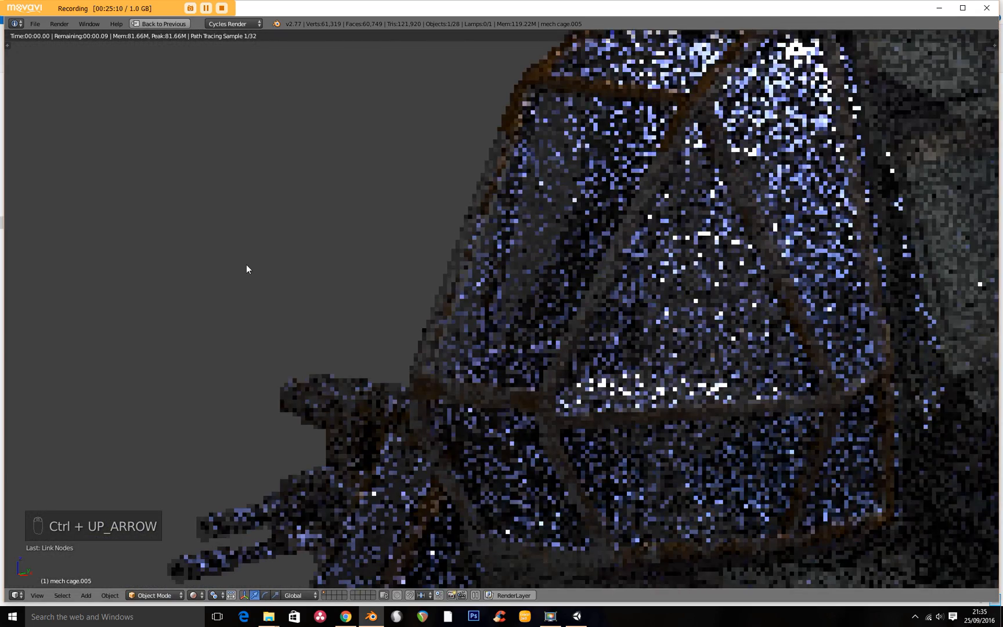
middle_drag(246, 264, 257, 301)
scroll(264, 368, down, 3)
middle_drag(266, 392, 214, 191)
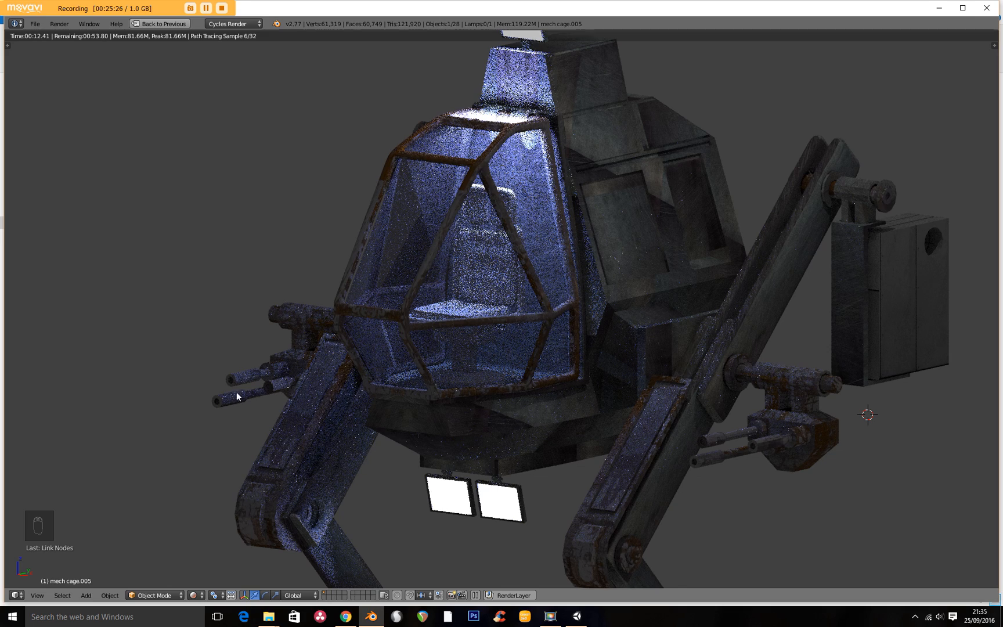
middle_drag(285, 392, 346, 391)
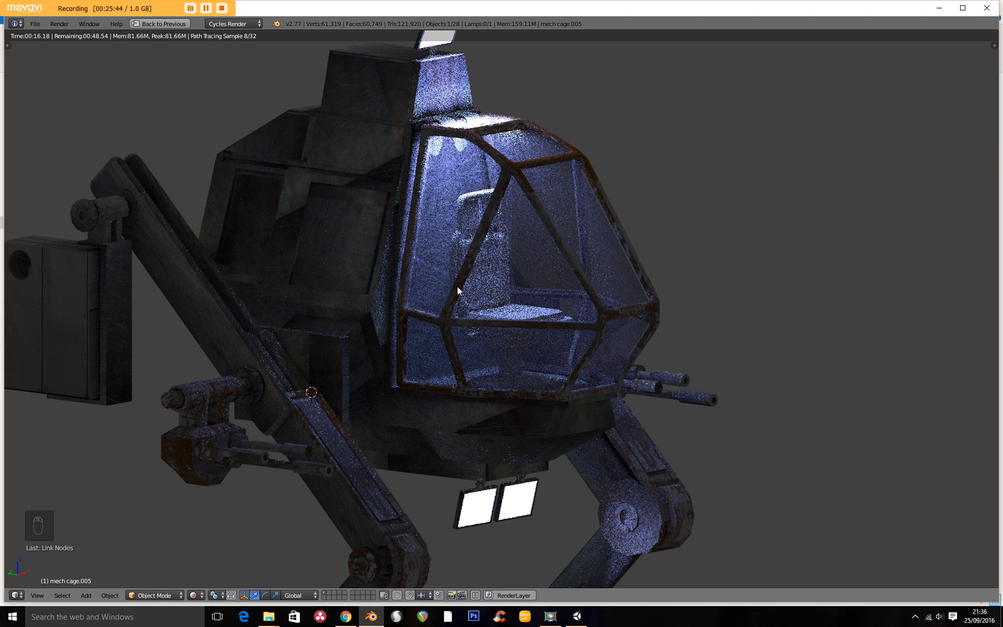
View the rendered mech from the front, restore the split editor layout, and frame the whole mech.
key(KP_1)
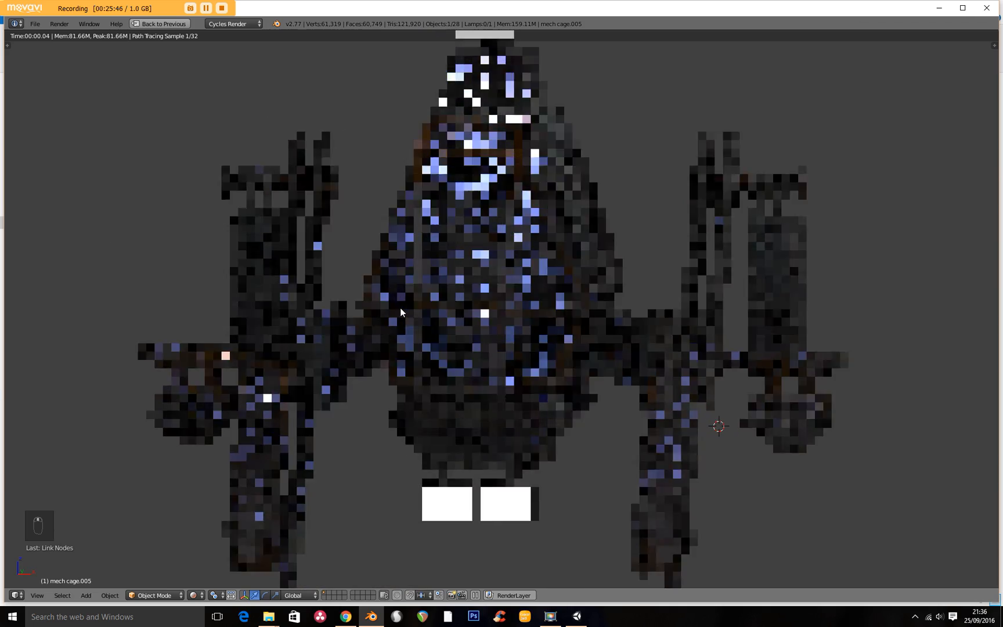
key(KP_1)
scroll(478, 318, down, 4)
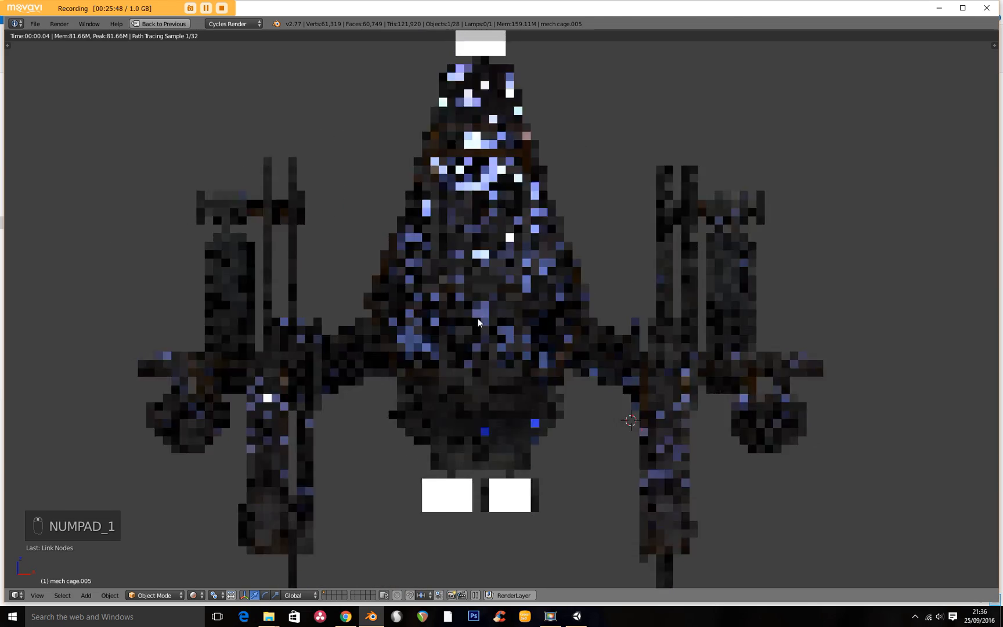
key(ctrl+Up)
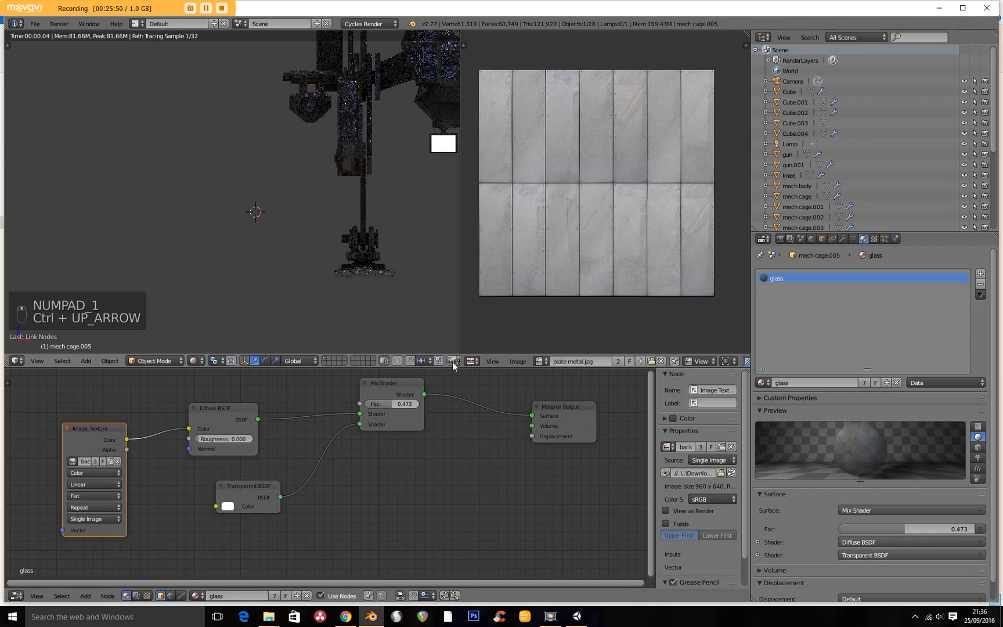
scroll(365, 259, up, 3)
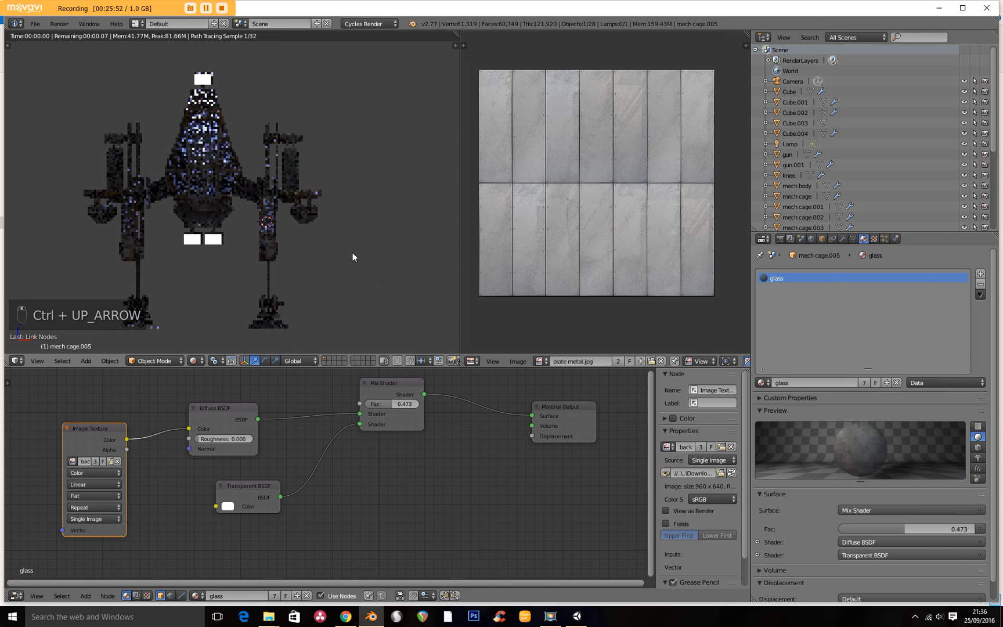
scroll(356, 249, up, 1)
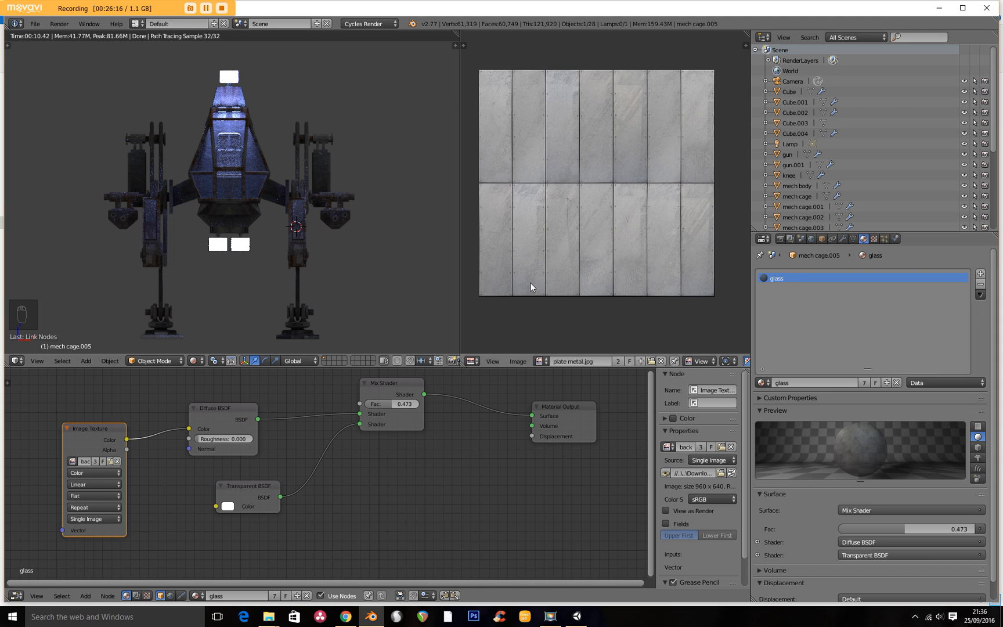
Select the roof light and a cockpit side pane in turn to review the node setups of the light and glass materials.
right_click(229, 76)
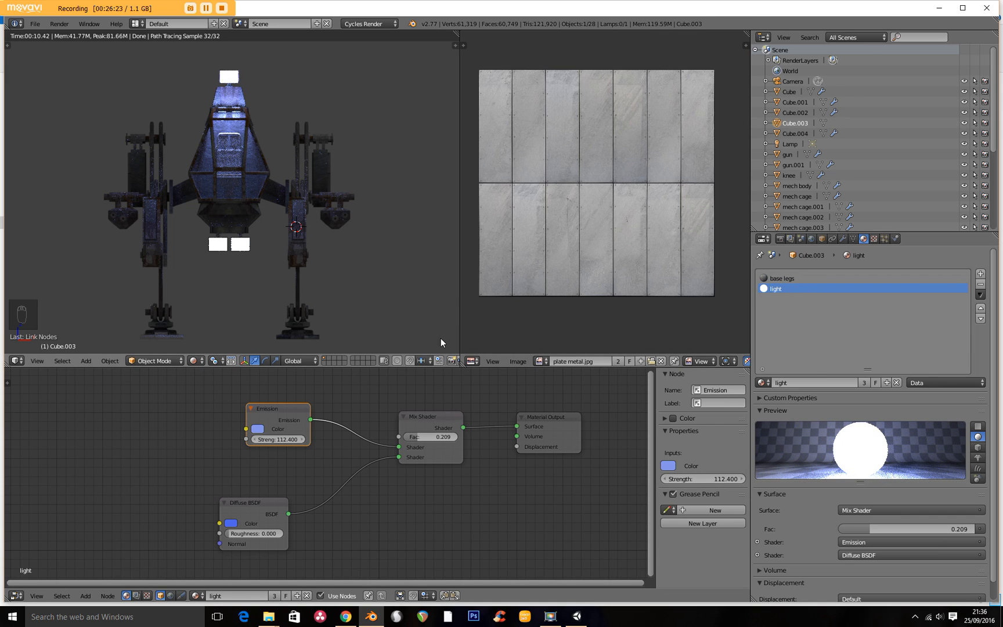
middle_drag(359, 261, 282, 245)
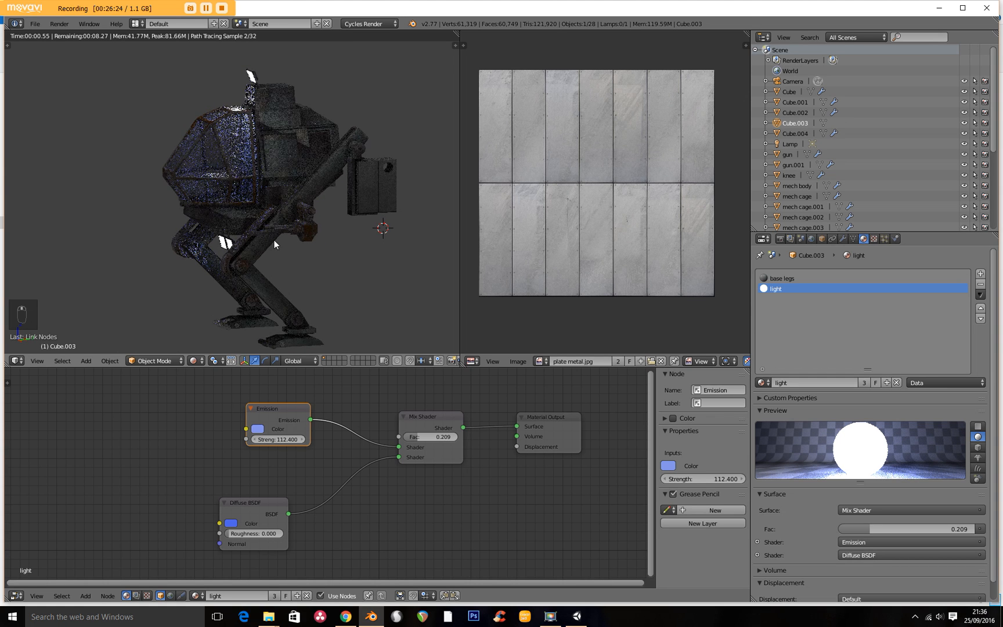
right_click(232, 154)
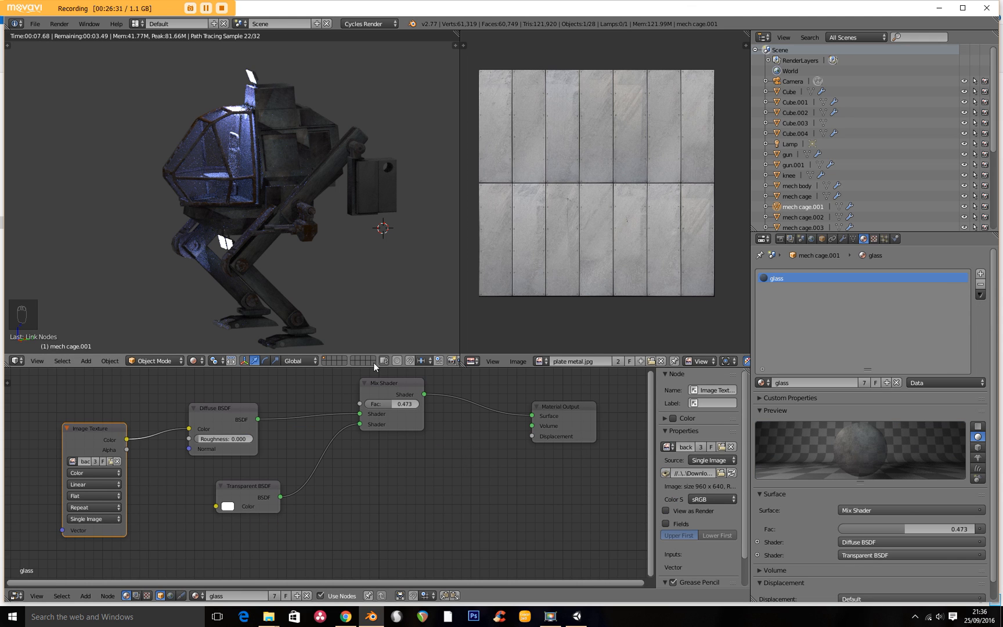
drag(377, 382, 380, 385)
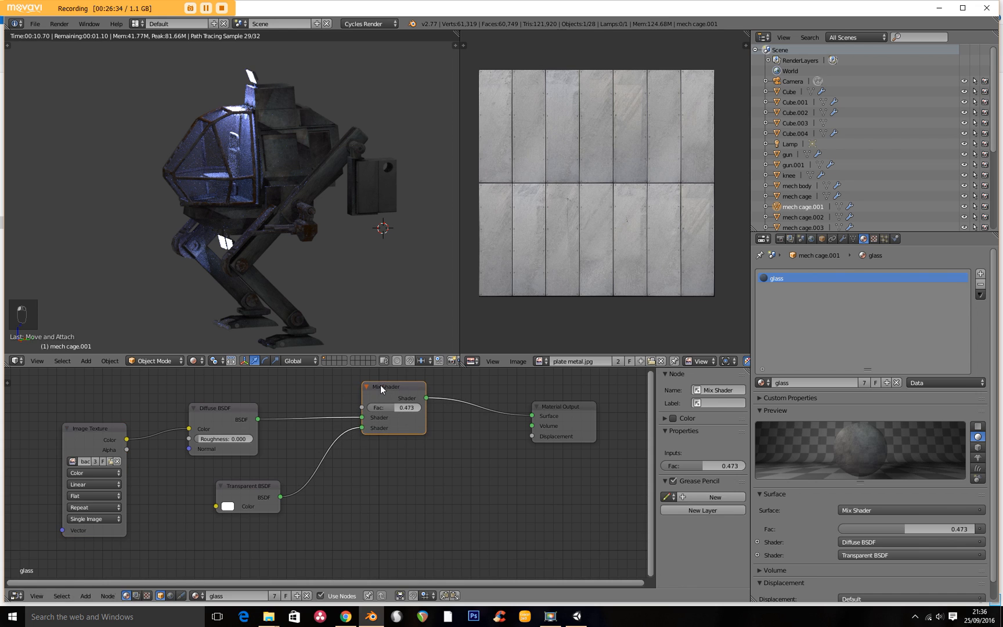